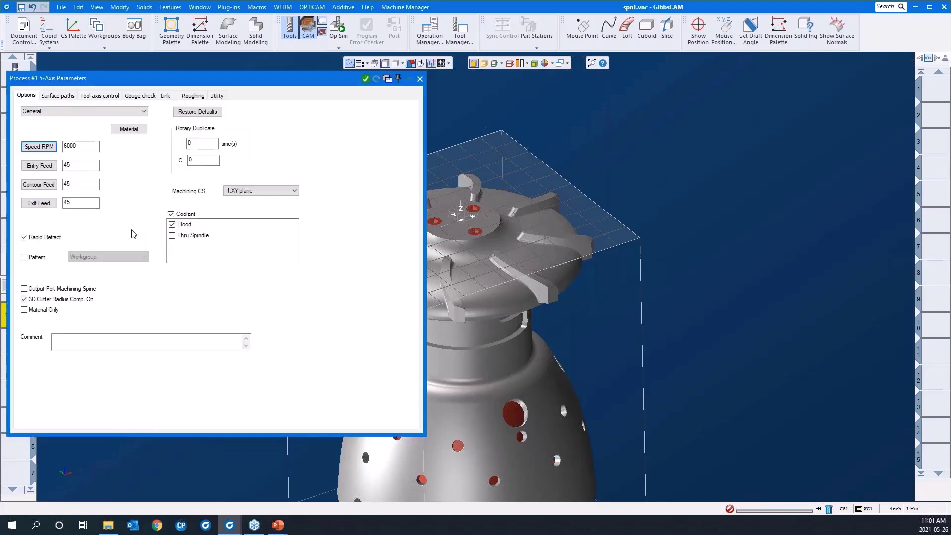
Turn off 3D cutter radius compensation in the 5-axis process options
left_click_drag(166, 86, 268, 99)
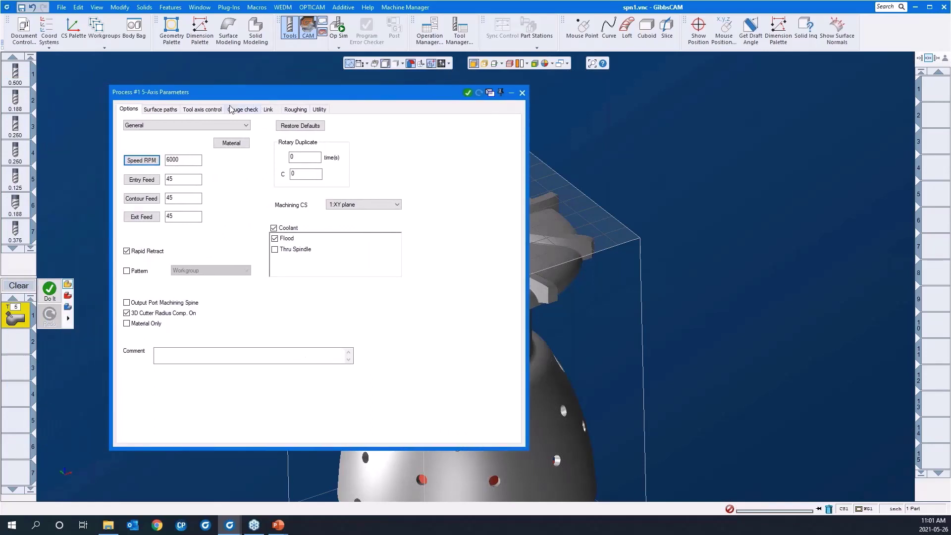
left_click(145, 315)
Base the surface path calculation on Surfaces instead of geodesic machining
left_click(163, 110)
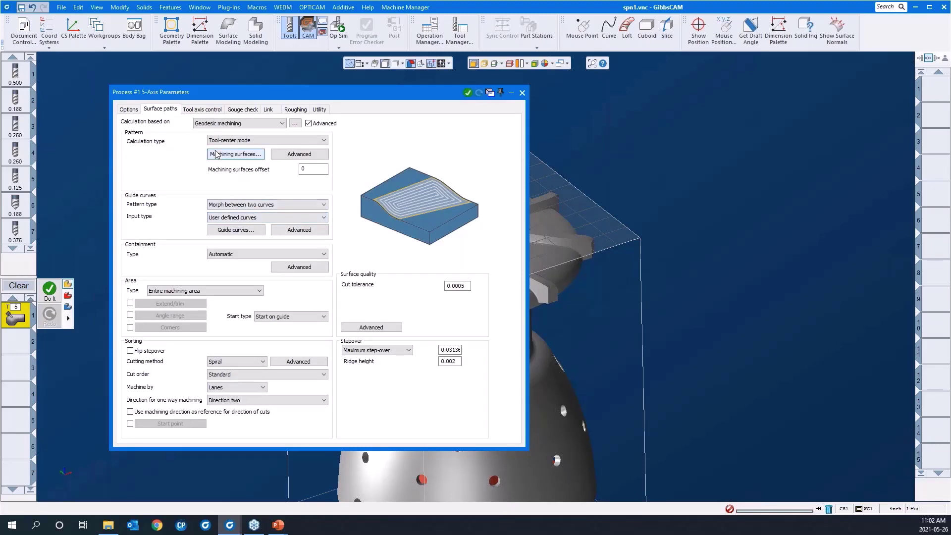
left_click(224, 124)
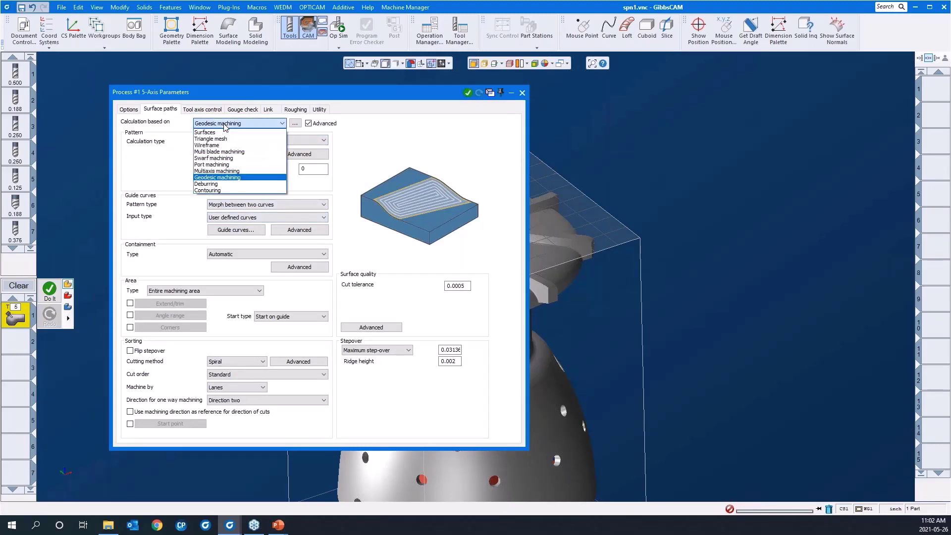
left_click(219, 133)
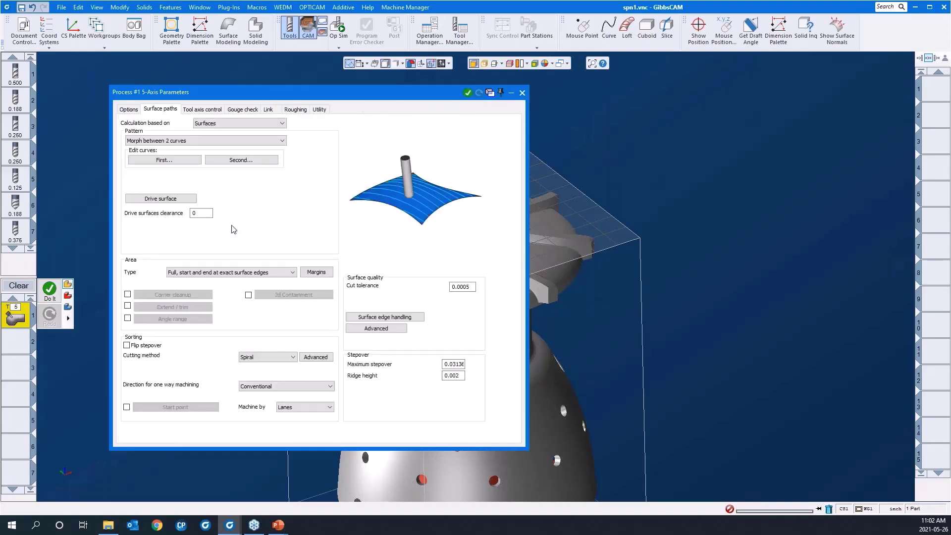
Examine the help illustrations for drive surfaces clearance, cut tolerance, maximum stepover and ridge height
left_click(204, 215)
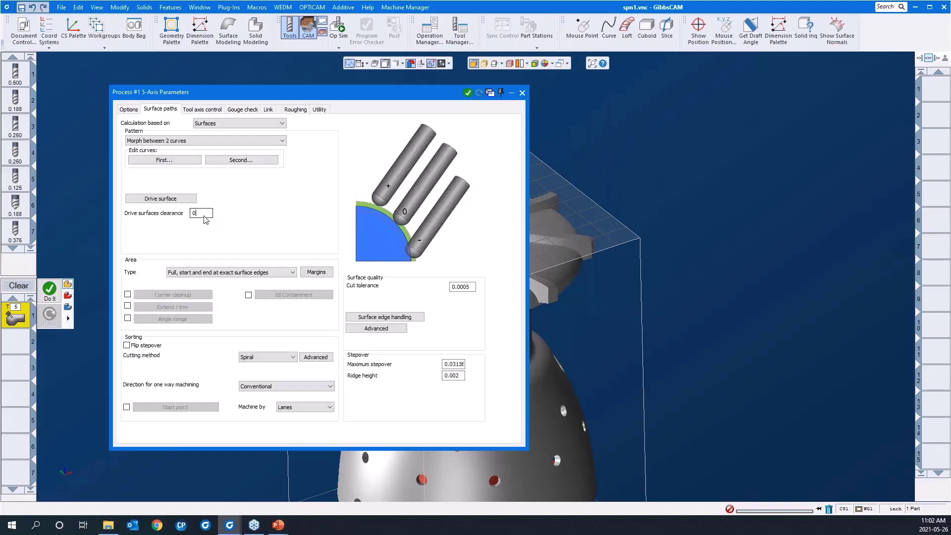
left_click(455, 288)
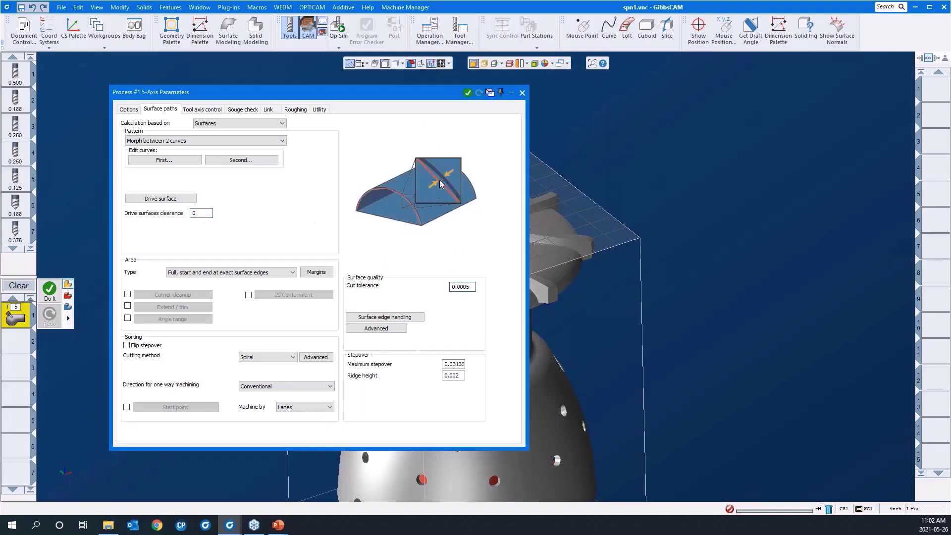
left_click(455, 365)
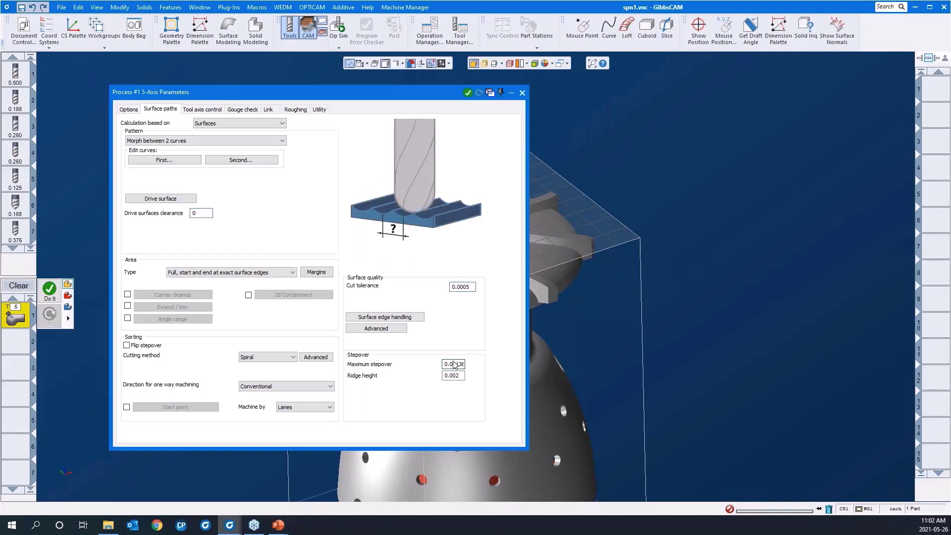
left_click(446, 376)
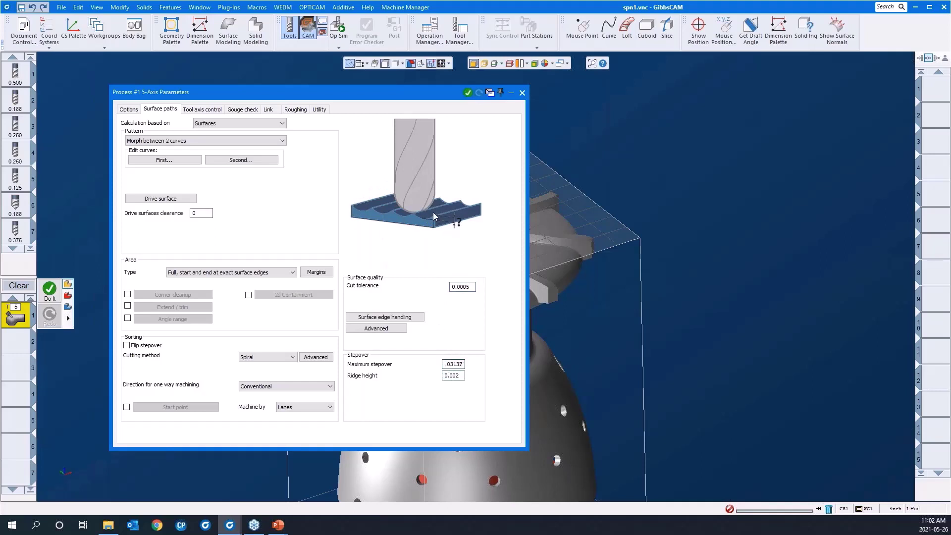
Set the tool axis output format to 5 Axis
left_click(211, 111)
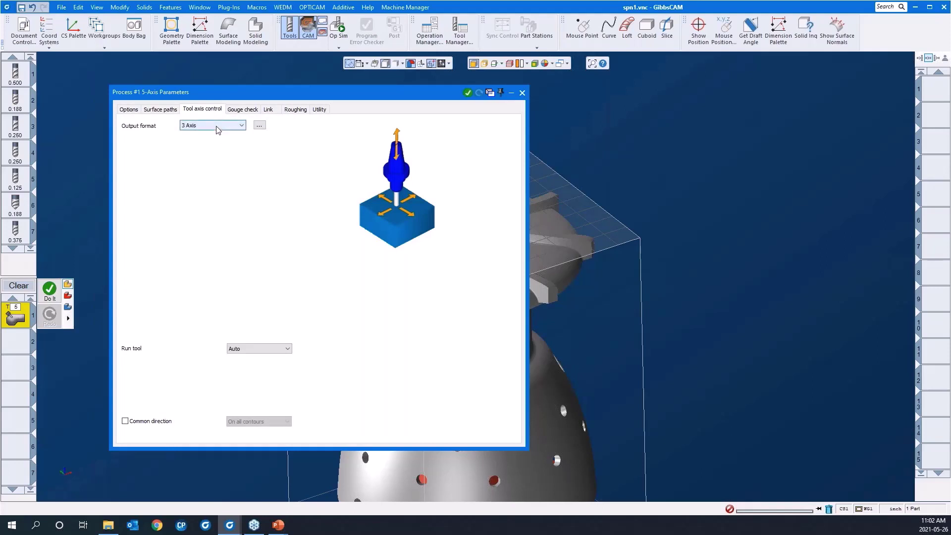
left_click(216, 125)
left_click(216, 148)
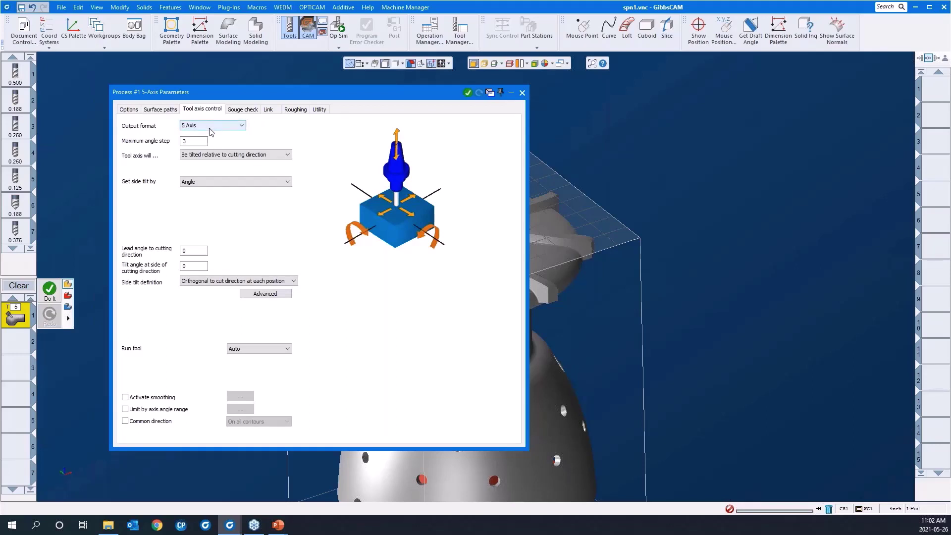
left_click(213, 129)
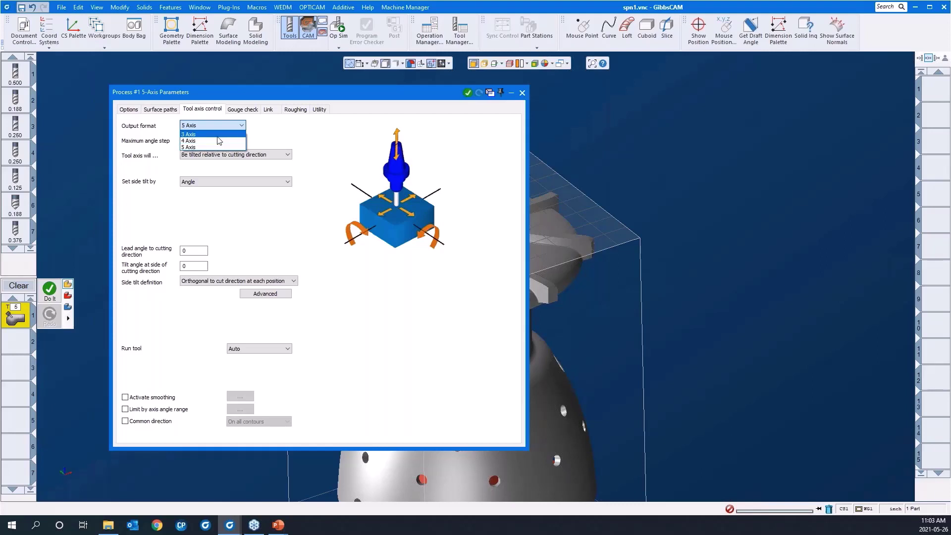
left_click(286, 138)
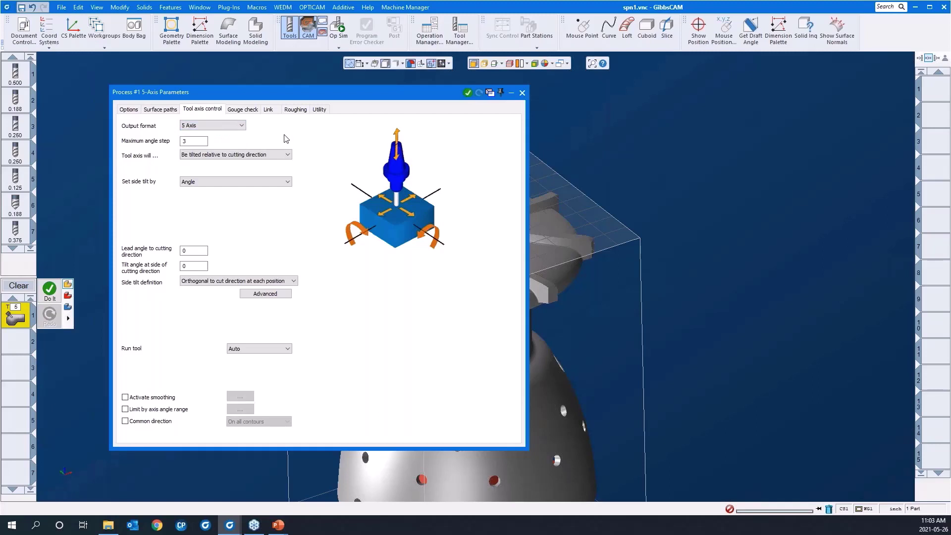
Review the toolpath patterns available for the Surfaces calculation
left_click(161, 109)
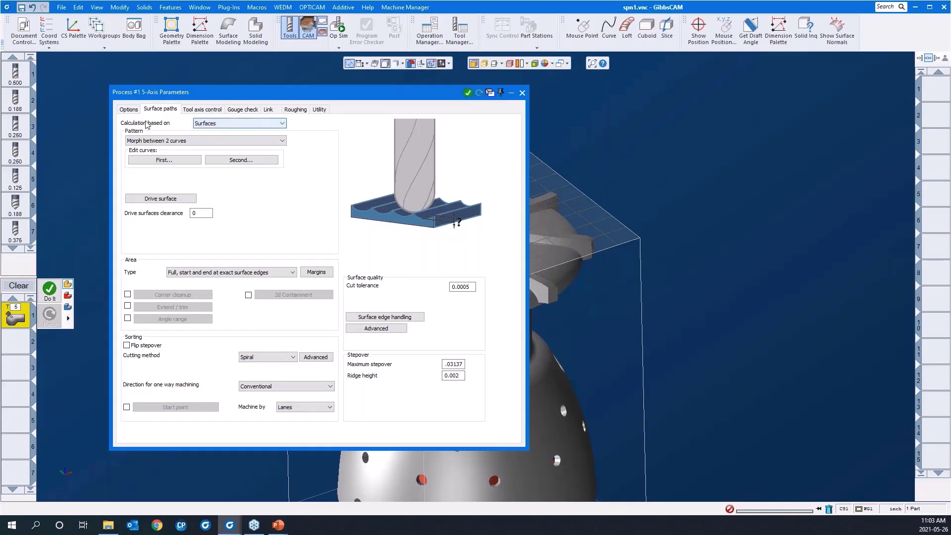
left_click(213, 142)
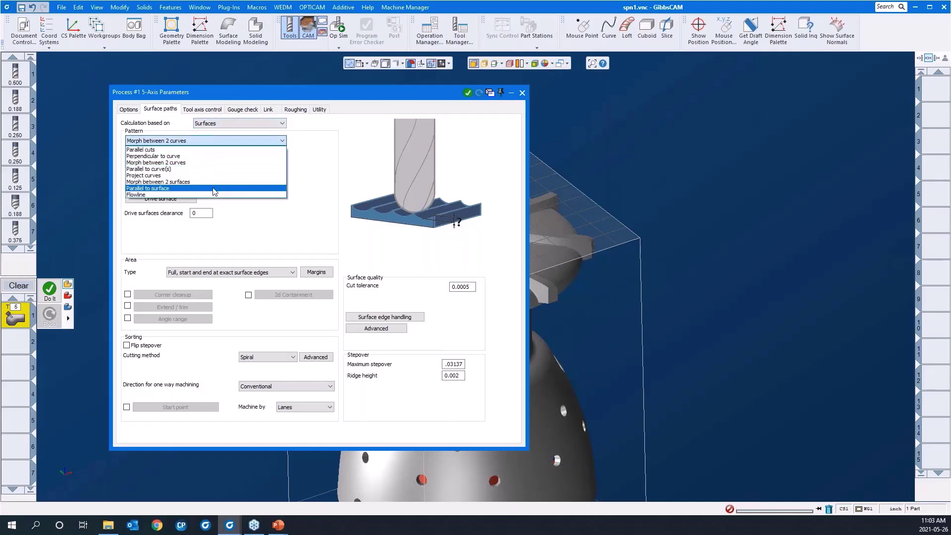
left_click(237, 124)
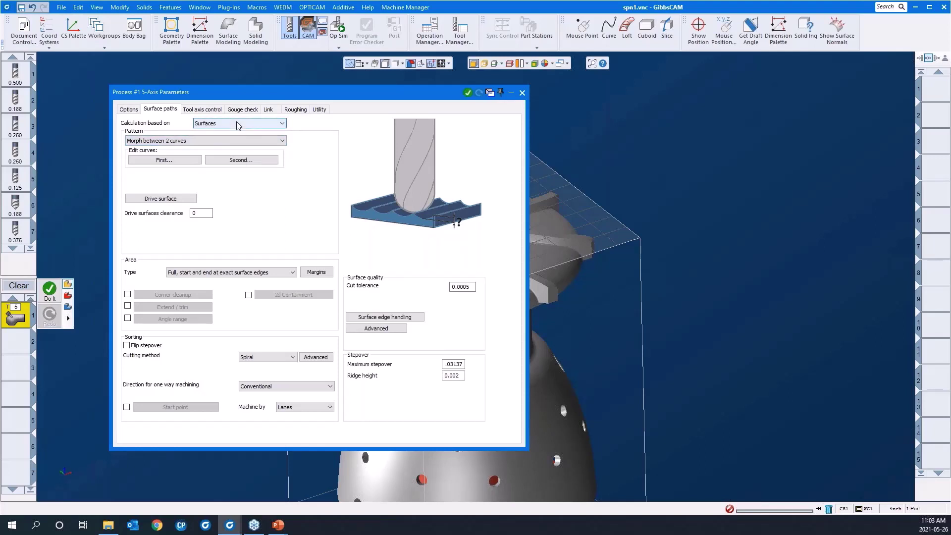
Switch the calculation to Triangle mesh and review its available patterns
left_click(237, 124)
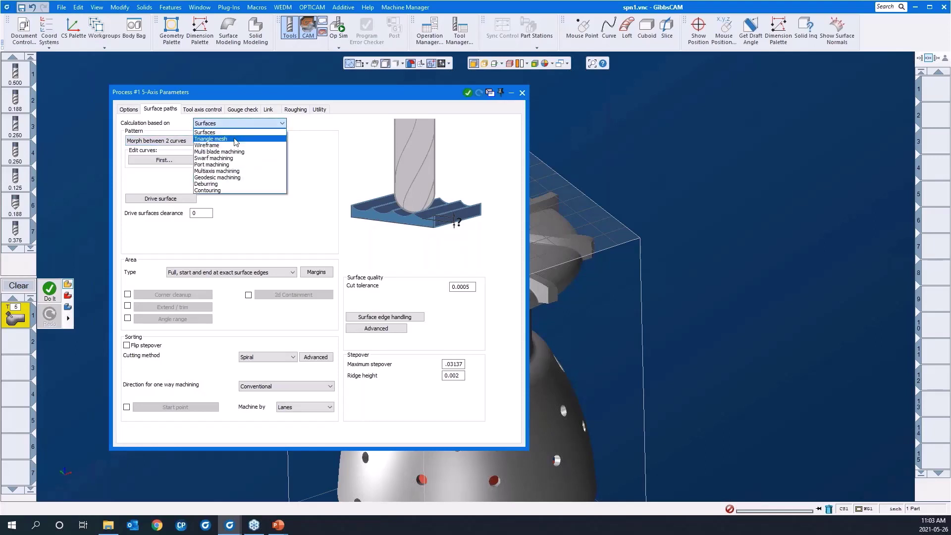
left_click(235, 140)
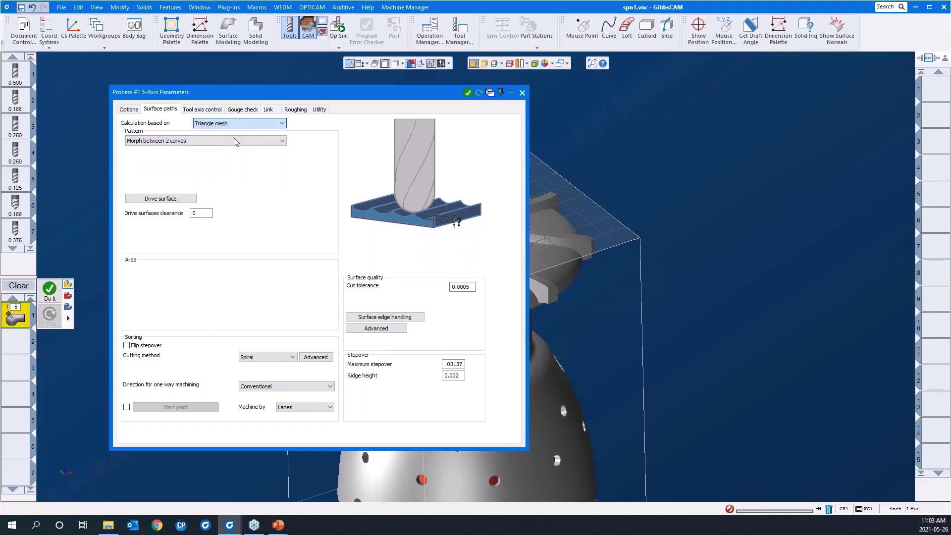
left_click(187, 141)
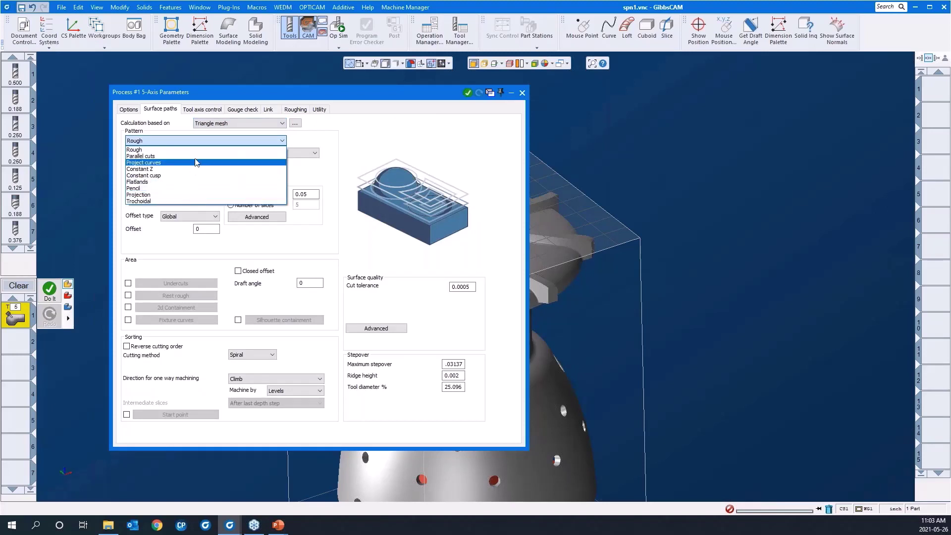
left_click(207, 126)
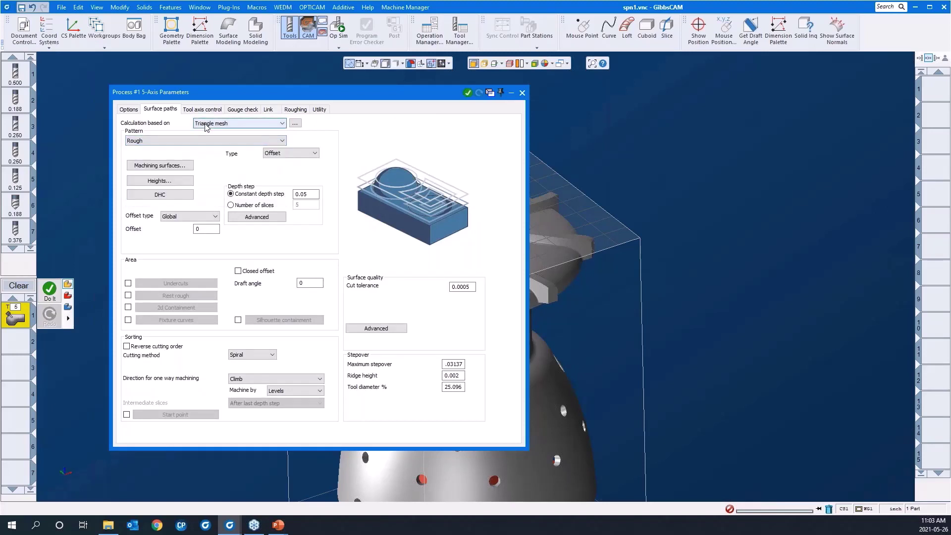
Switch the calculation to Wireframe and review its available patterns
left_click(207, 127)
left_click(208, 148)
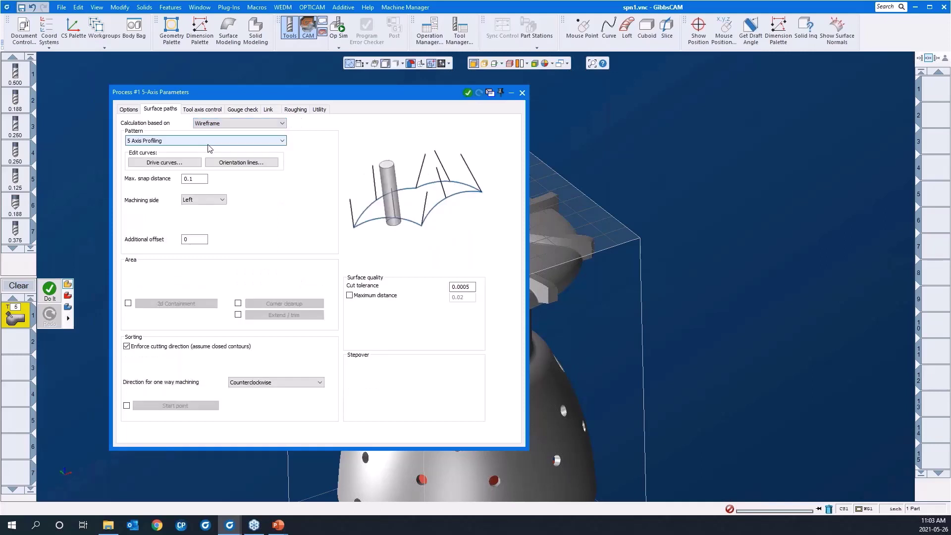
left_click(208, 143)
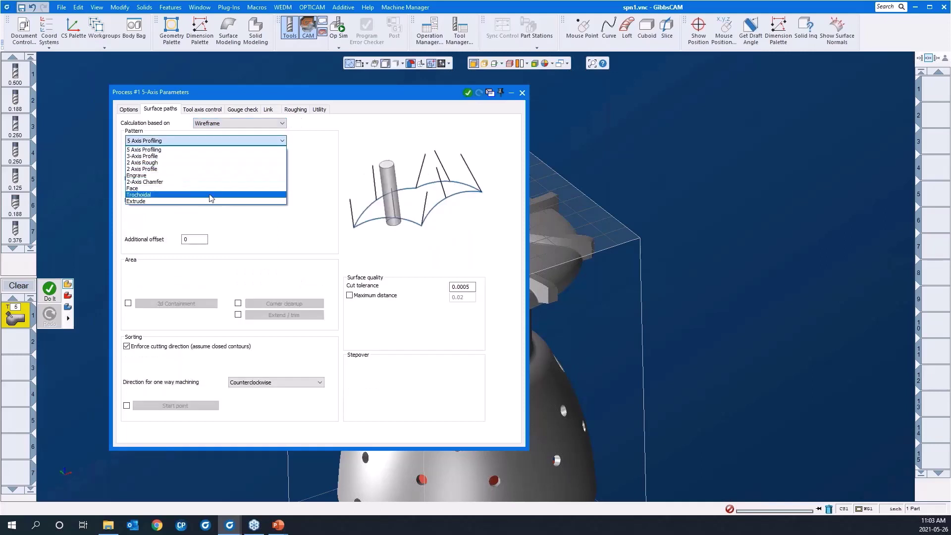
left_click(307, 160)
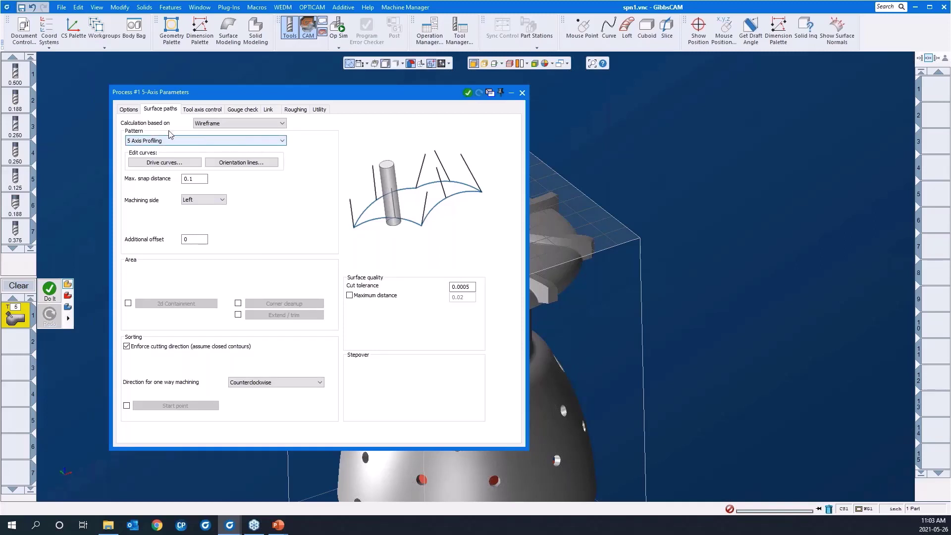
Review the list of process types in the 5-axis options and keep General
left_click(132, 110)
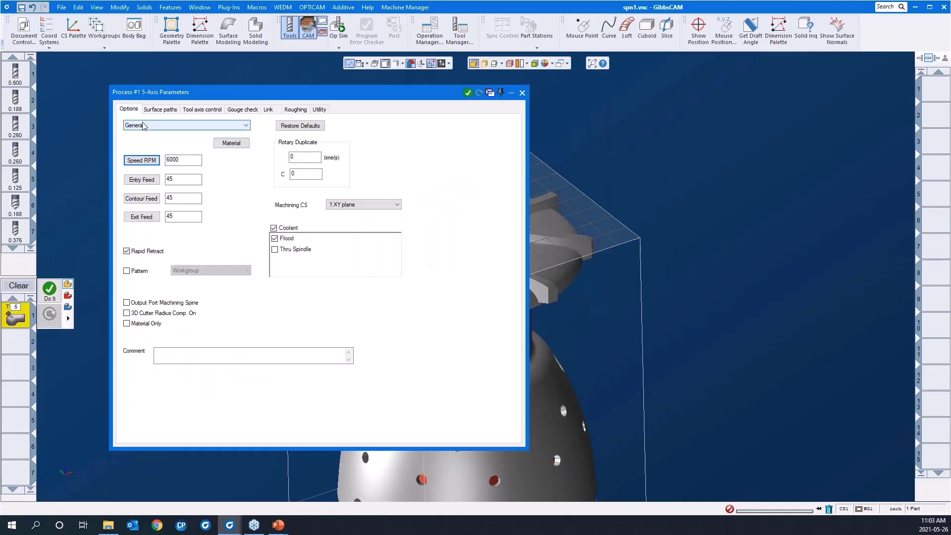
left_click(145, 125)
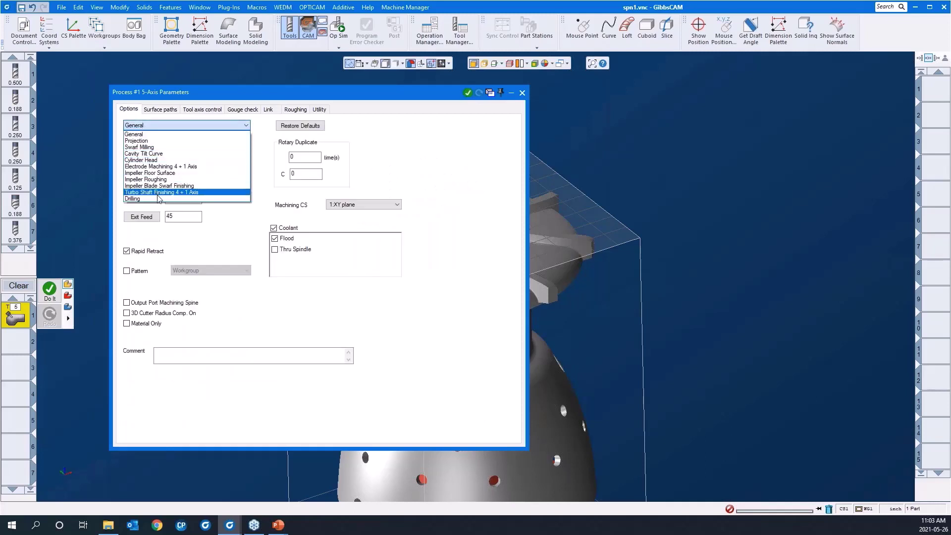
left_click(155, 137)
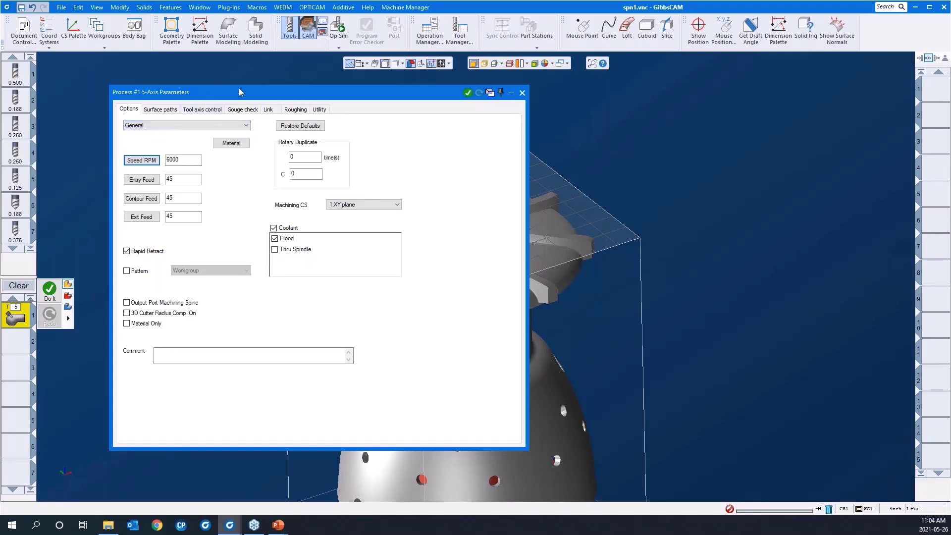
Move the process parameters dialog clear of the part and set the surface path calculation back to Surfaces
left_click_drag(240, 92, 513, 96)
scroll(191, 170, "down", 3)
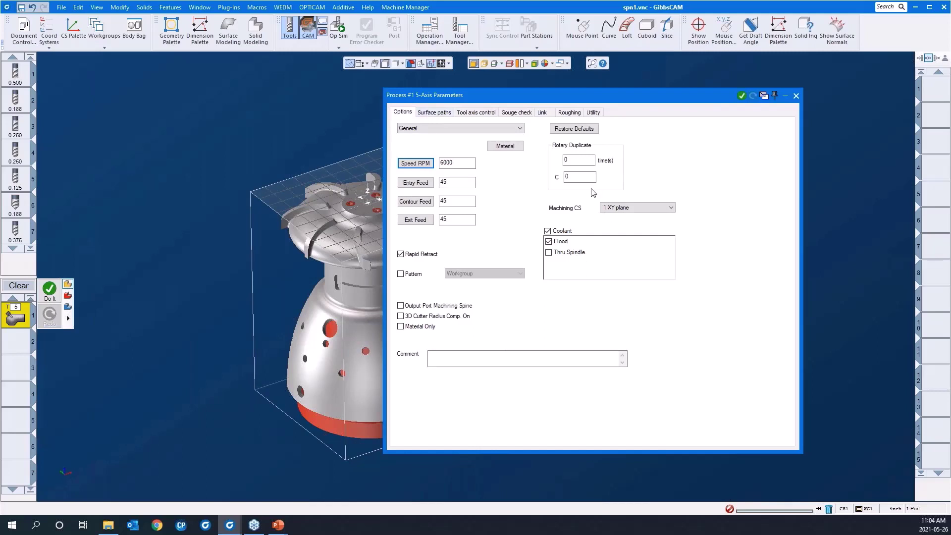
left_click(429, 112)
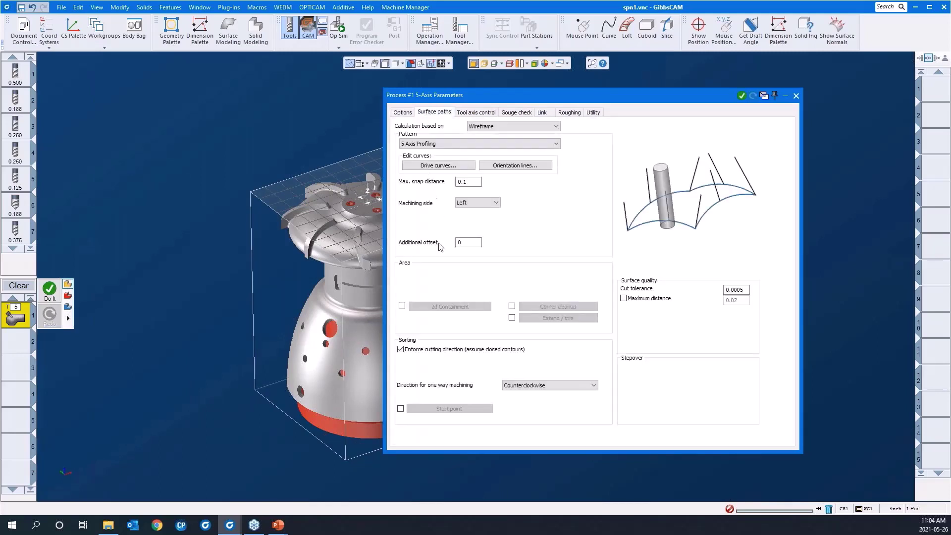
left_click(490, 127)
left_click(487, 136)
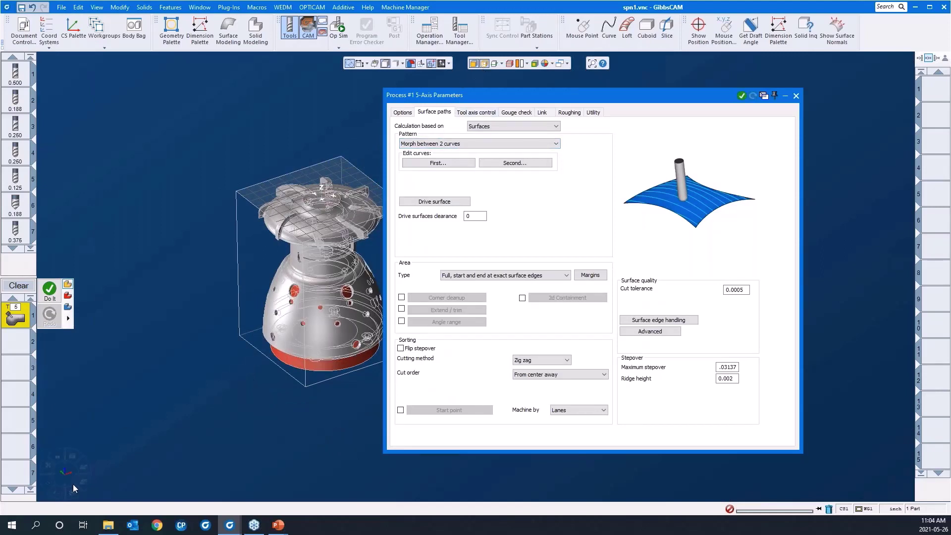
Assign the lower edge along one curved blade's side as the first curve of the Morph between 2 curves pattern
left_click(74, 491)
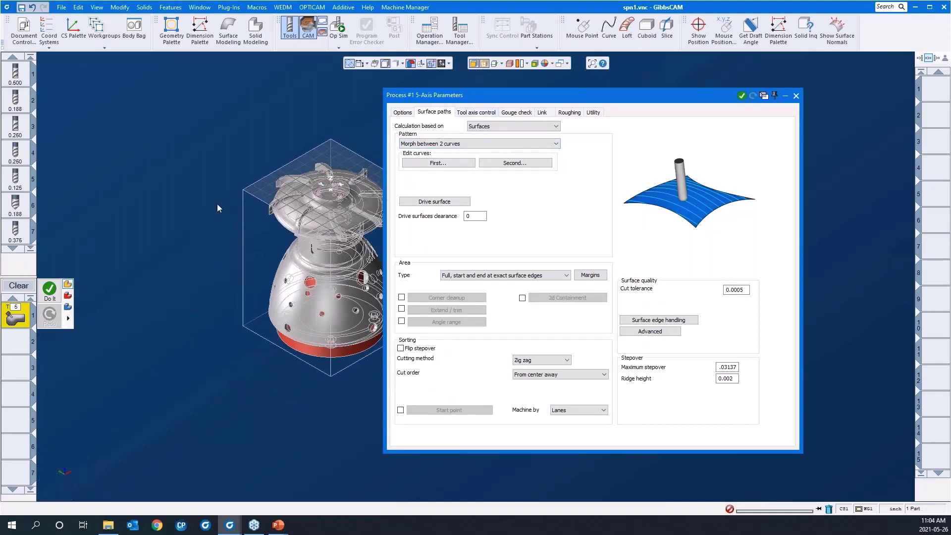
left_click_drag(238, 155, 428, 287)
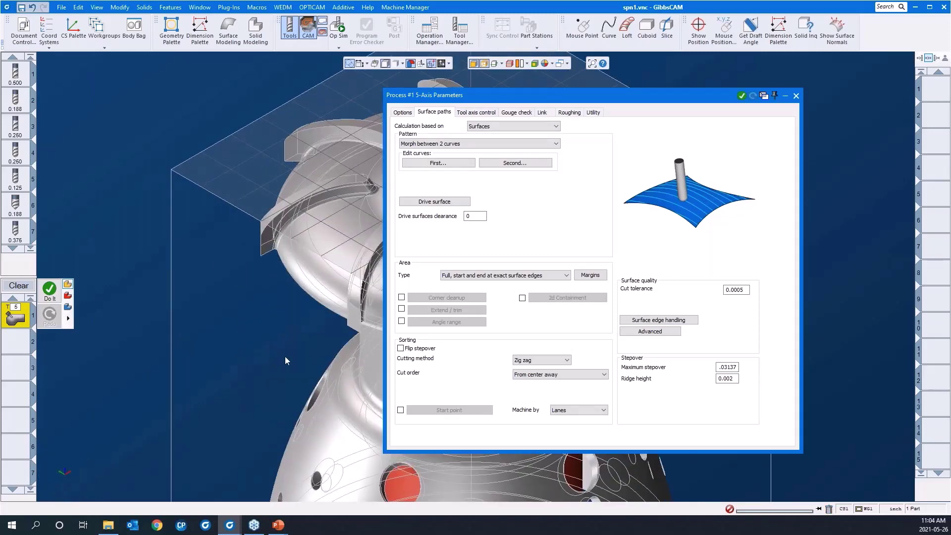
left_click(414, 165)
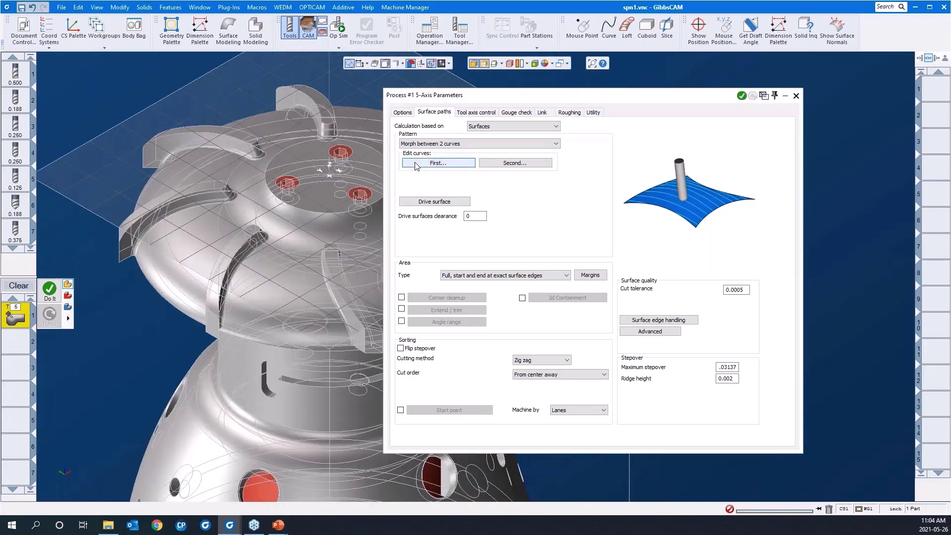
left_click_drag(281, 309, 181, 184)
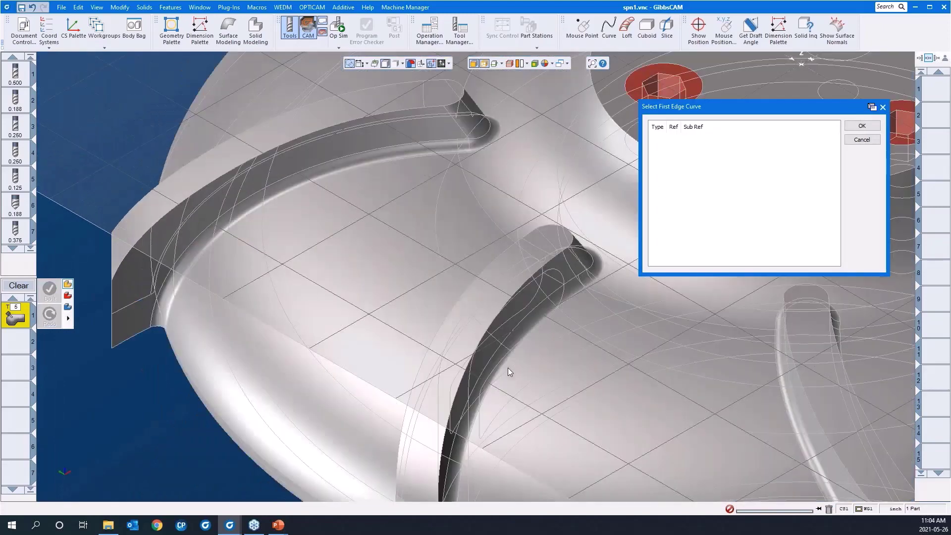
left_click(573, 295)
scroll(347, 310, "down", 5)
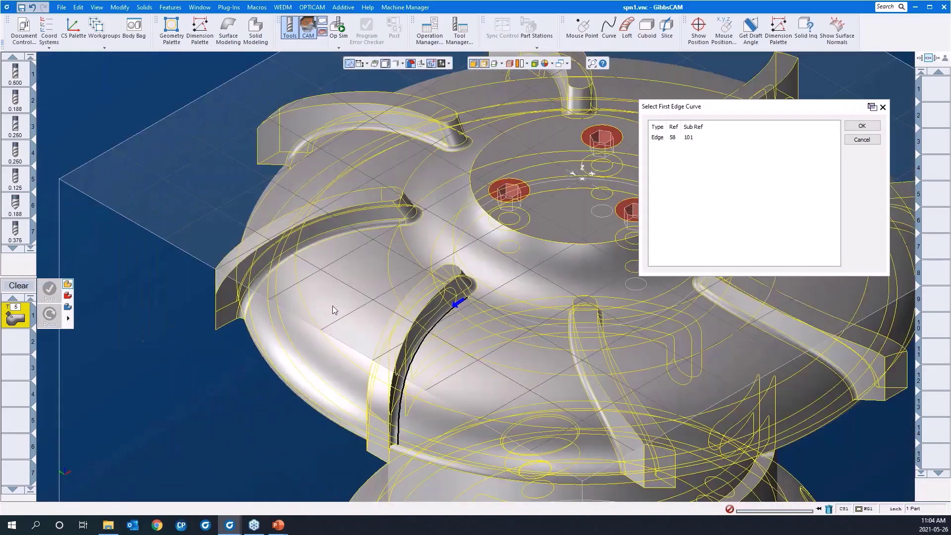
left_click(861, 125)
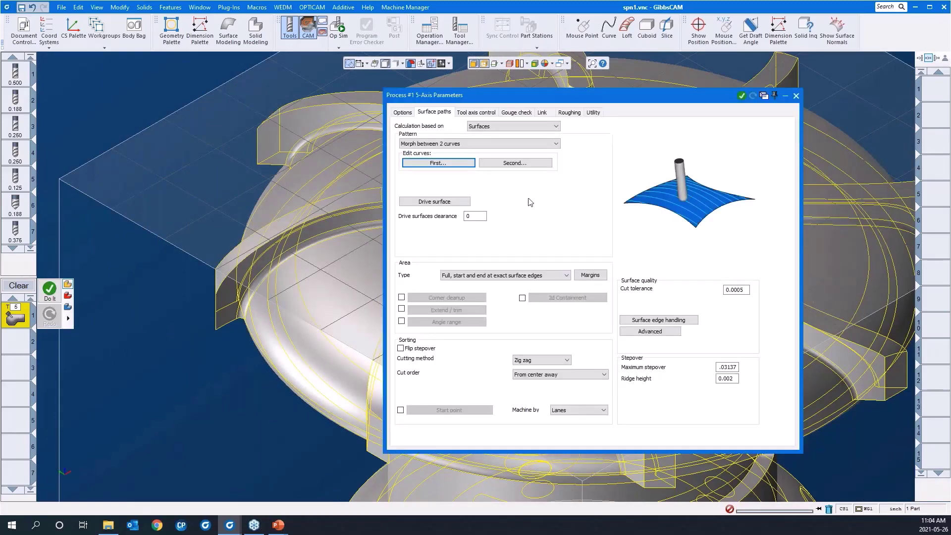
Assign the lower edge of the neighbouring blade, across the same channel, as the second curve of the morph pattern
left_click(509, 163)
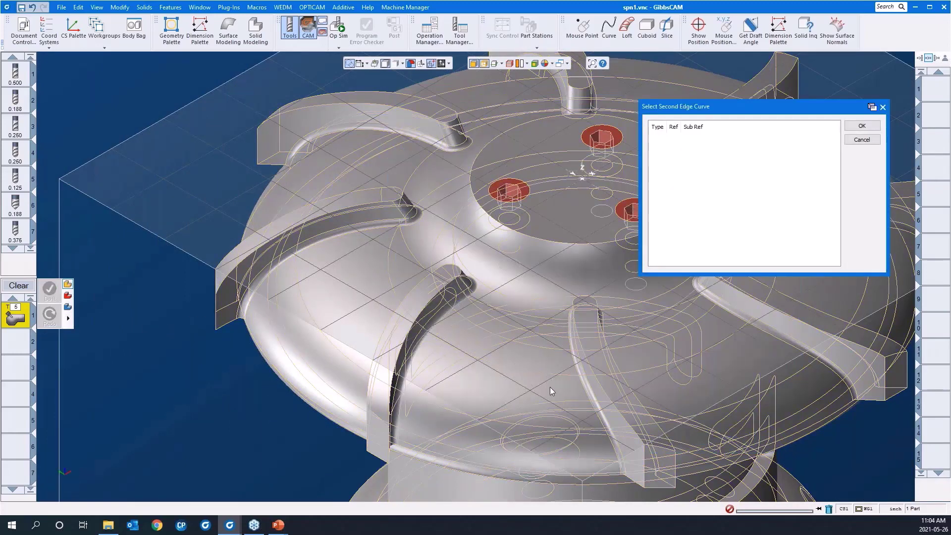
left_click(586, 393)
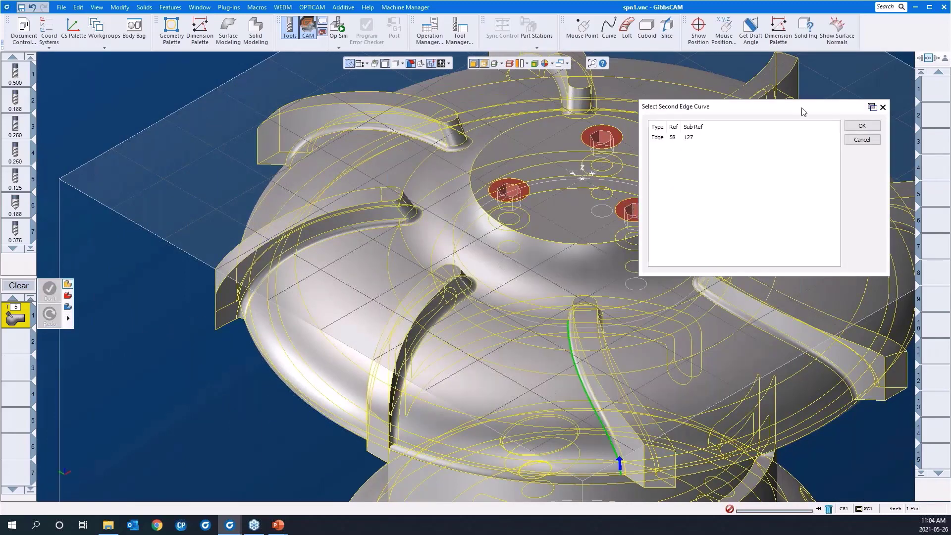
left_click(861, 126)
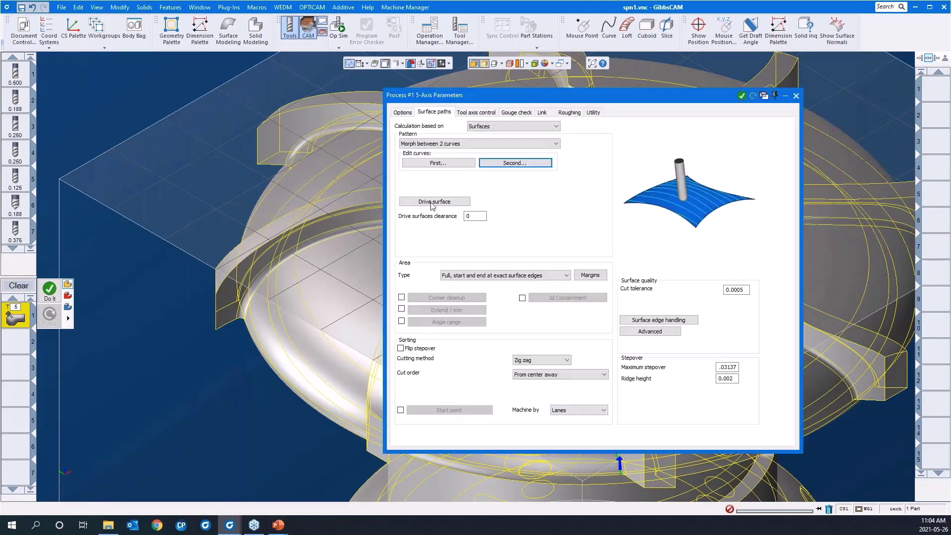
Assign the curved floor face between the two selected edge curves as the drive surface
left_click(411, 202)
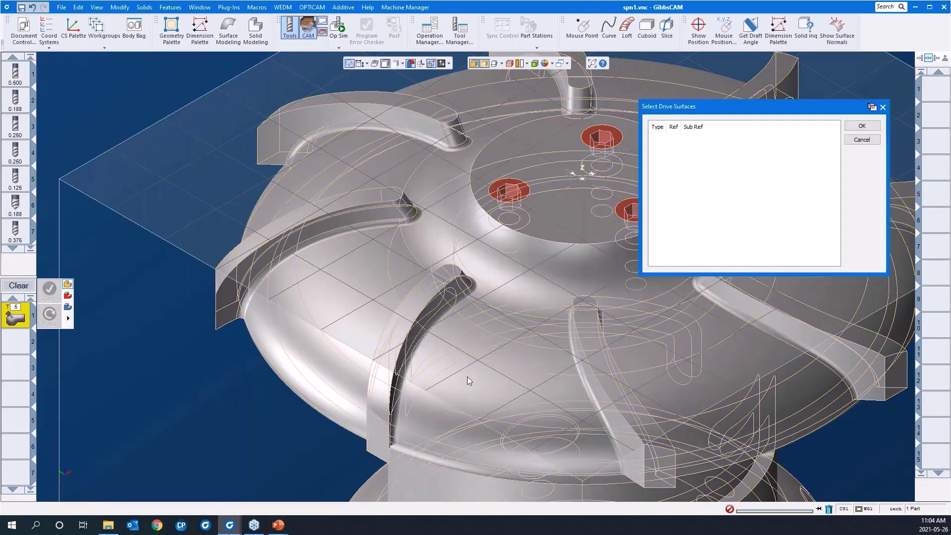
left_click(483, 388)
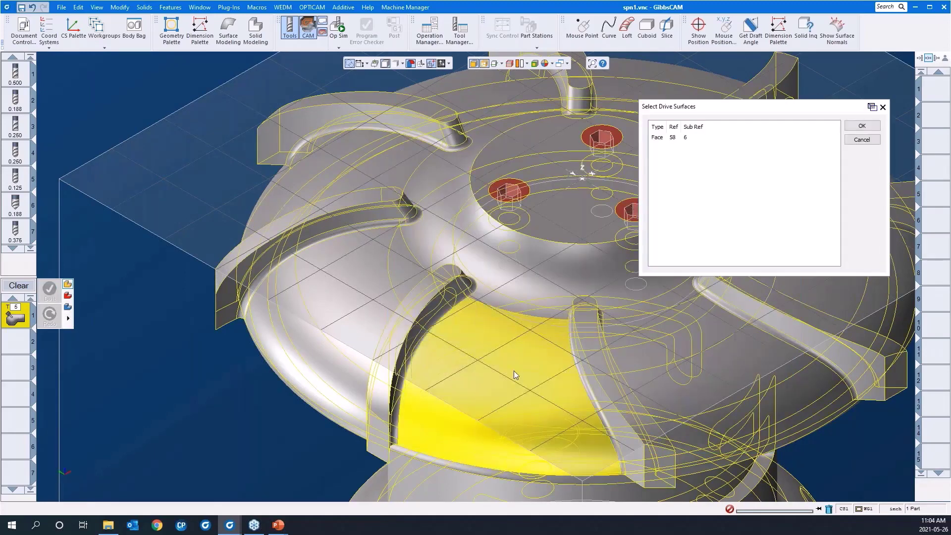
left_click(862, 127)
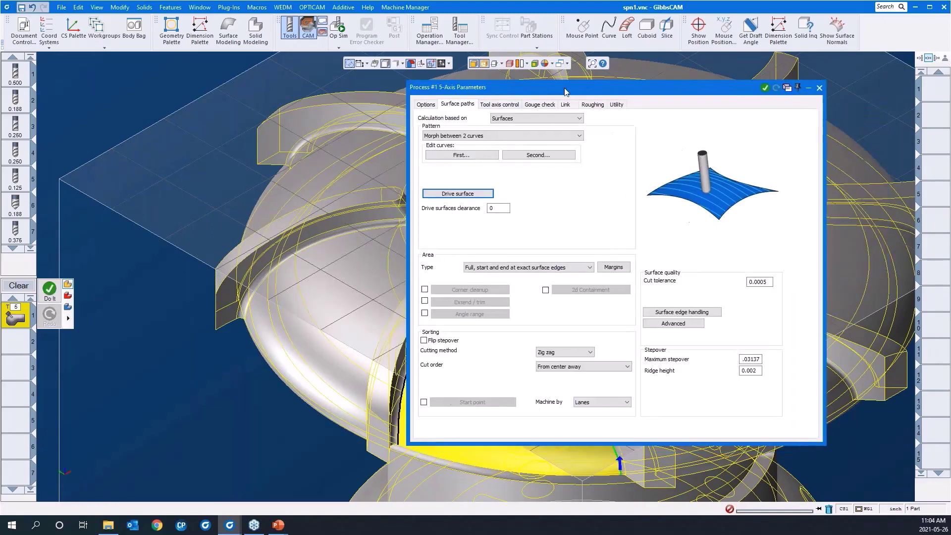
middle_click_drag(194, 429, 59, 313)
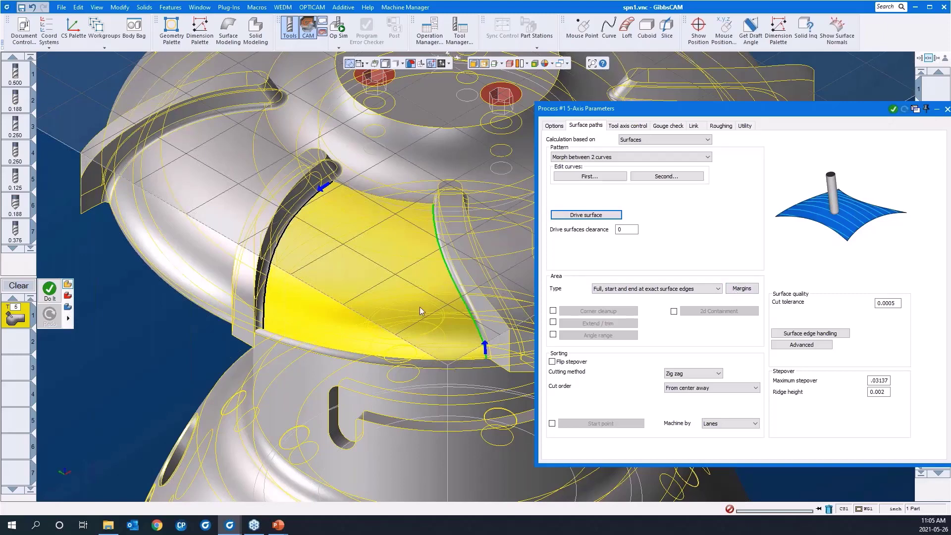
Turn on Add internal tool radius in the margins for the cutting area
left_click(738, 289)
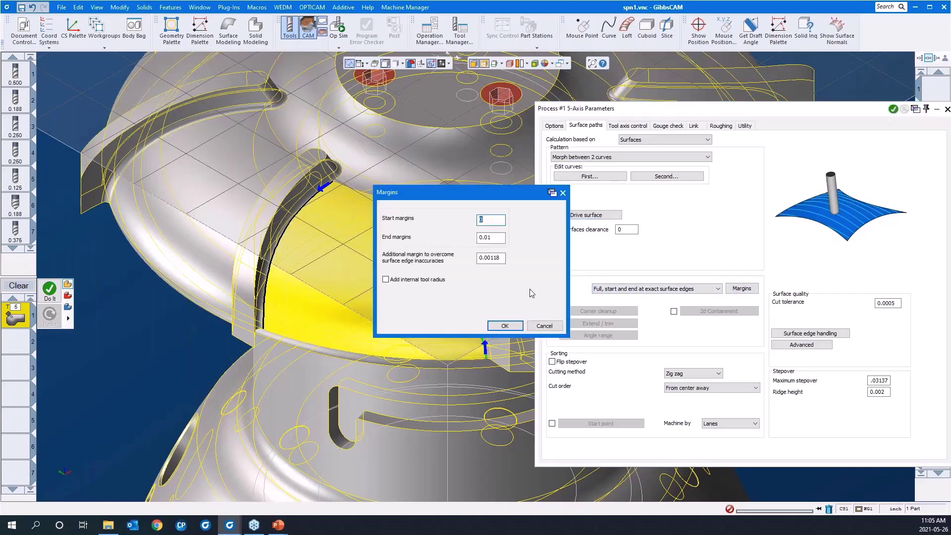
left_click(395, 280)
left_click(498, 327)
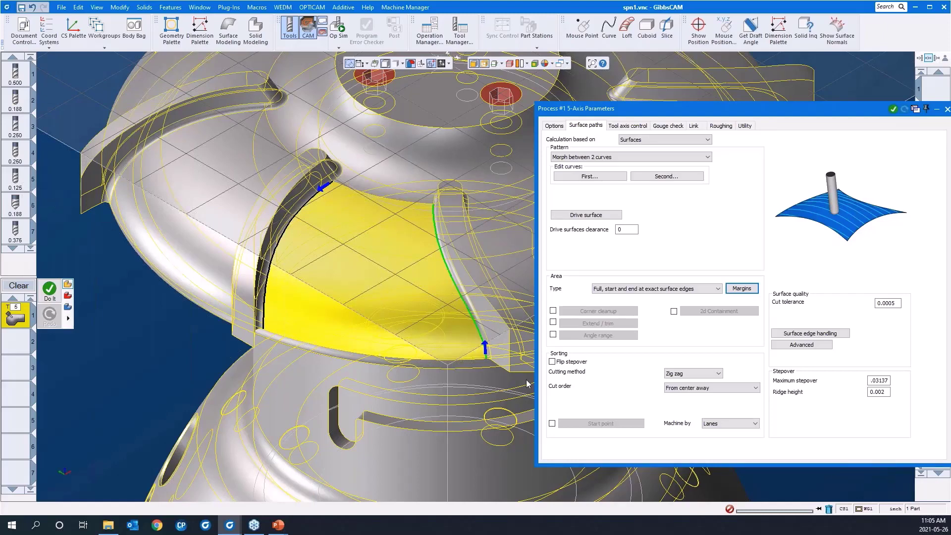
Set the cut order to Standard and the maximum stepover to .05
left_click(684, 388)
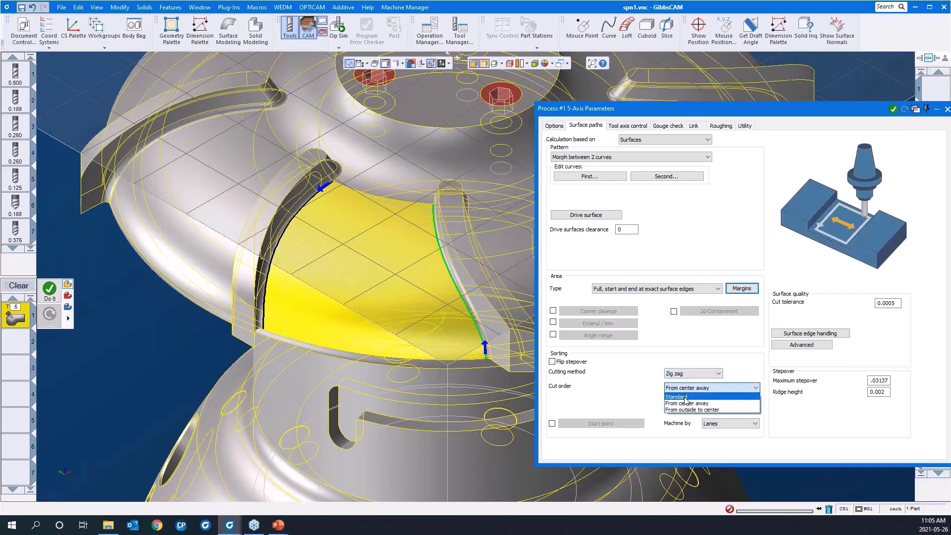
left_click(686, 397)
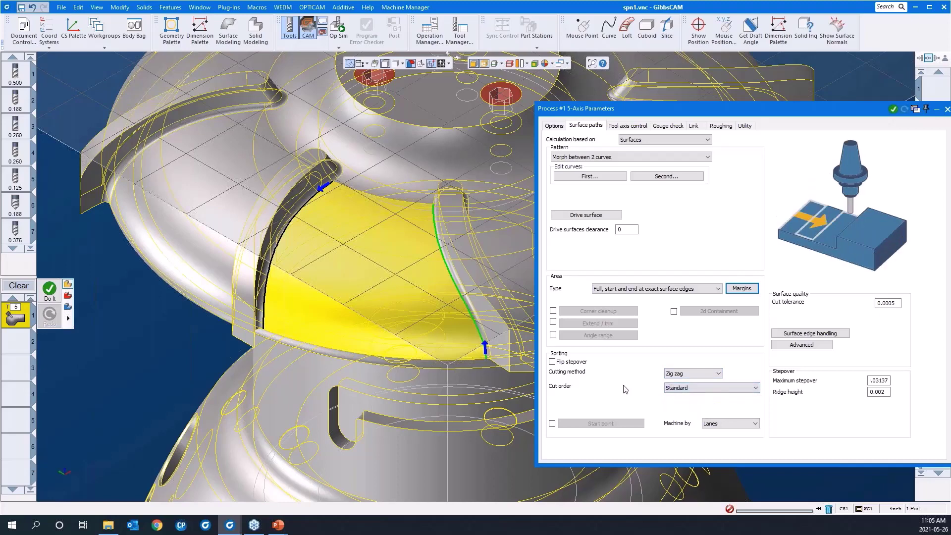
left_click_drag(684, 109, 573, 88)
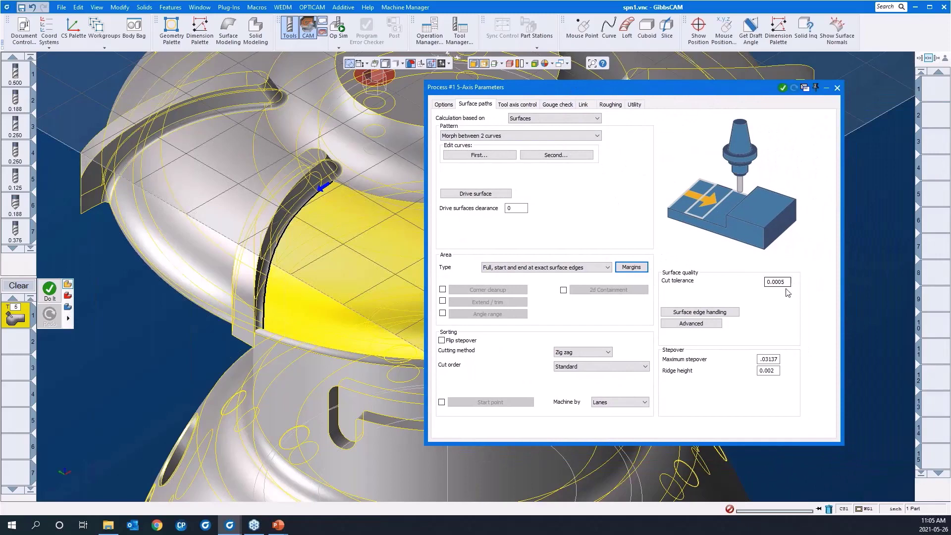
double_click(770, 360)
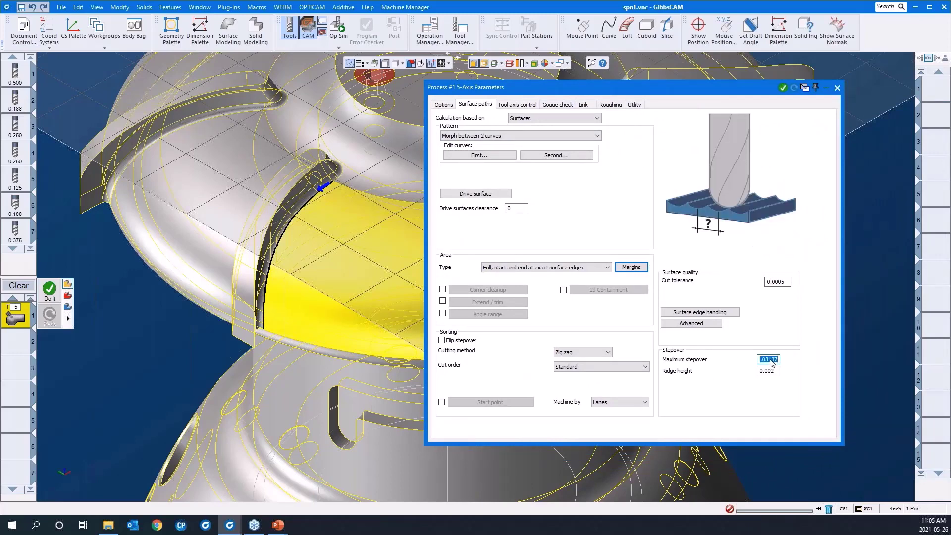
type(".05")
Set the tool axis output format to 5 Axis and keep the tool tilted relative to the cutting direction
left_click(519, 106)
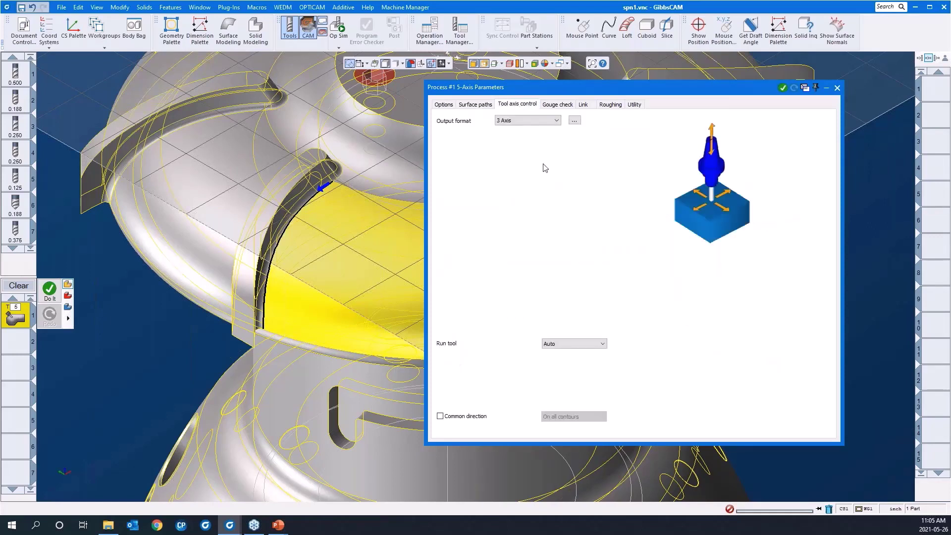
left_click(539, 120)
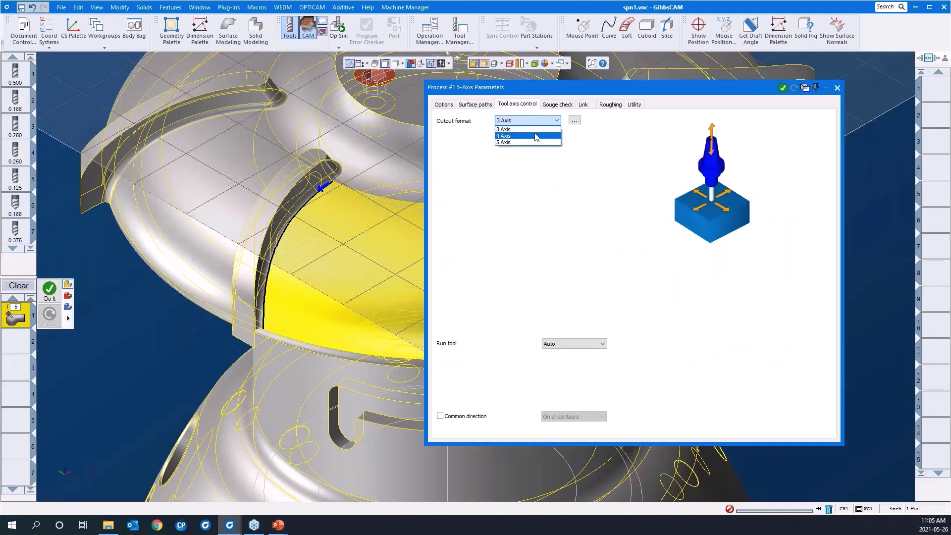
left_click(534, 143)
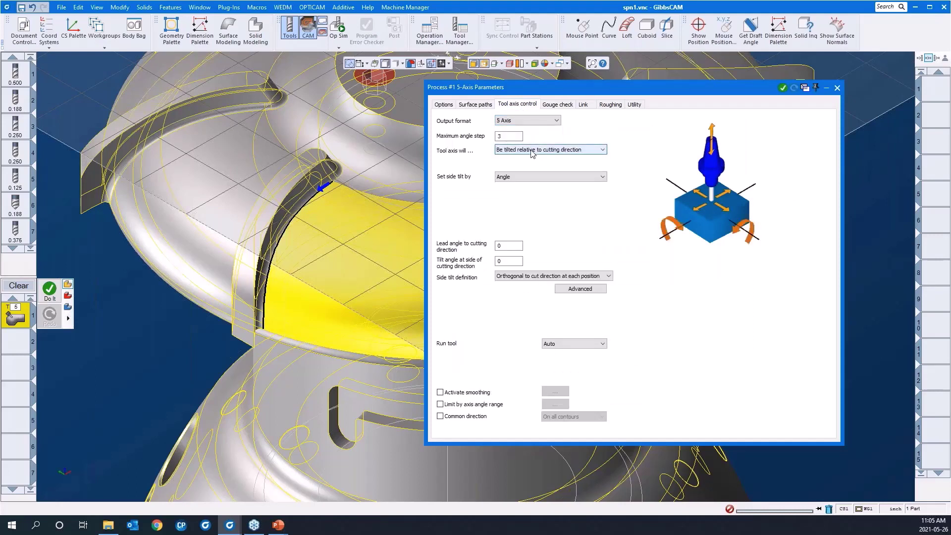
left_click(532, 151)
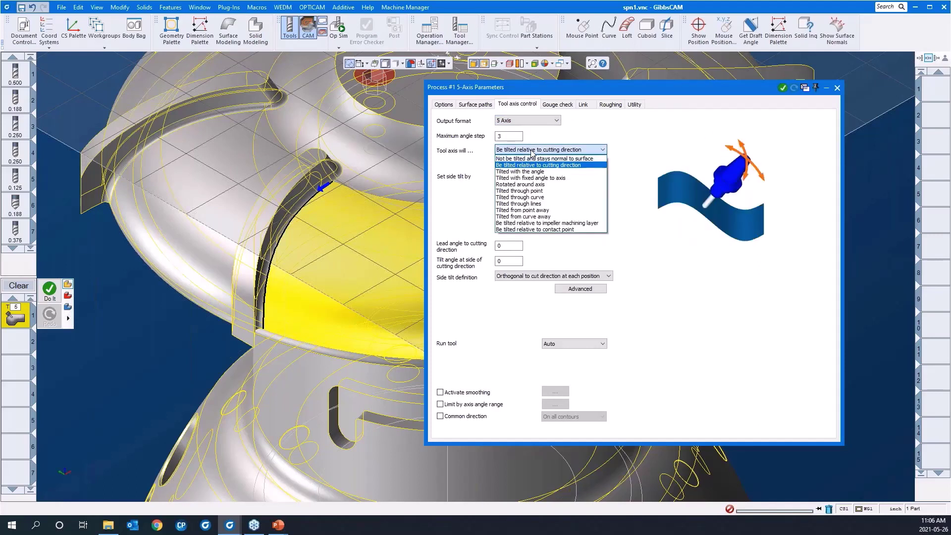
left_click(644, 158)
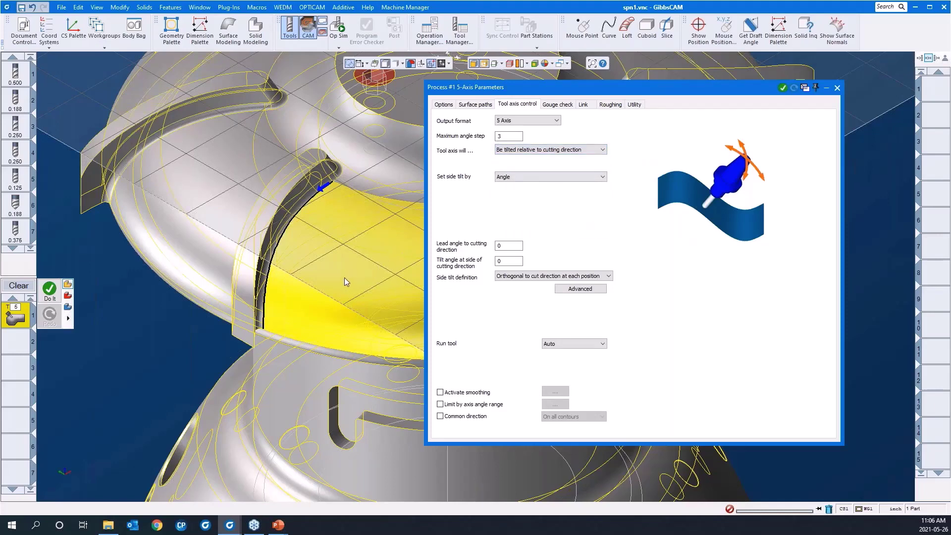
Review the lead and side tilt angle settings and the available gouge check strategies
middle_click_drag(343, 277, 415, 244)
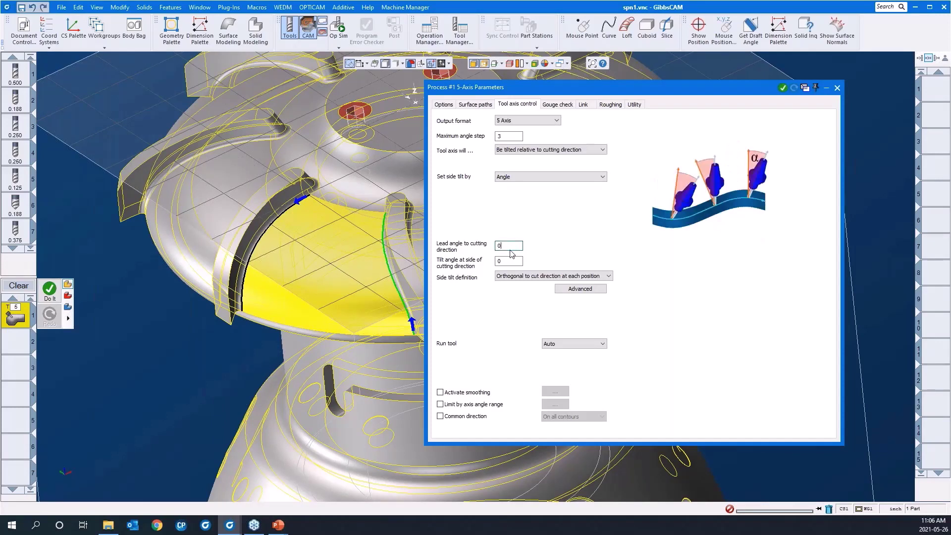
left_click(512, 264)
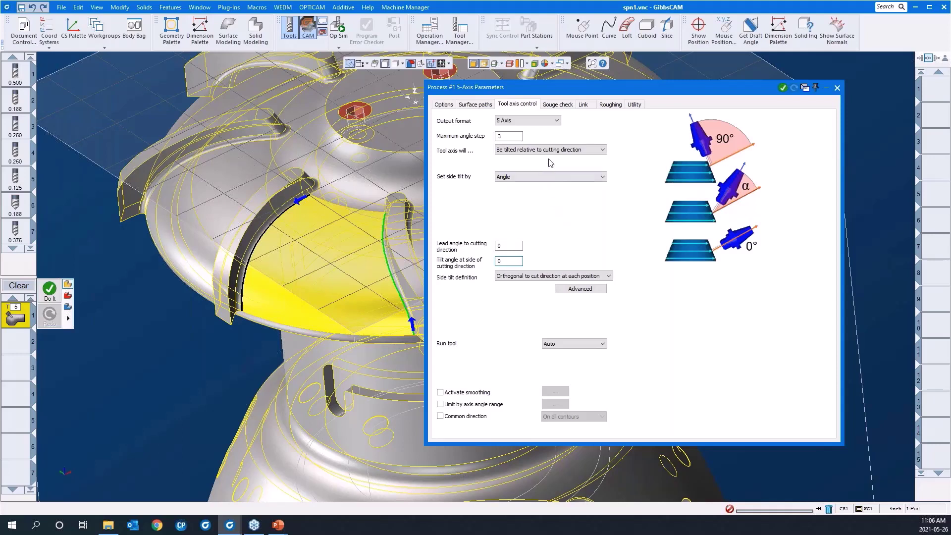
left_click(555, 107)
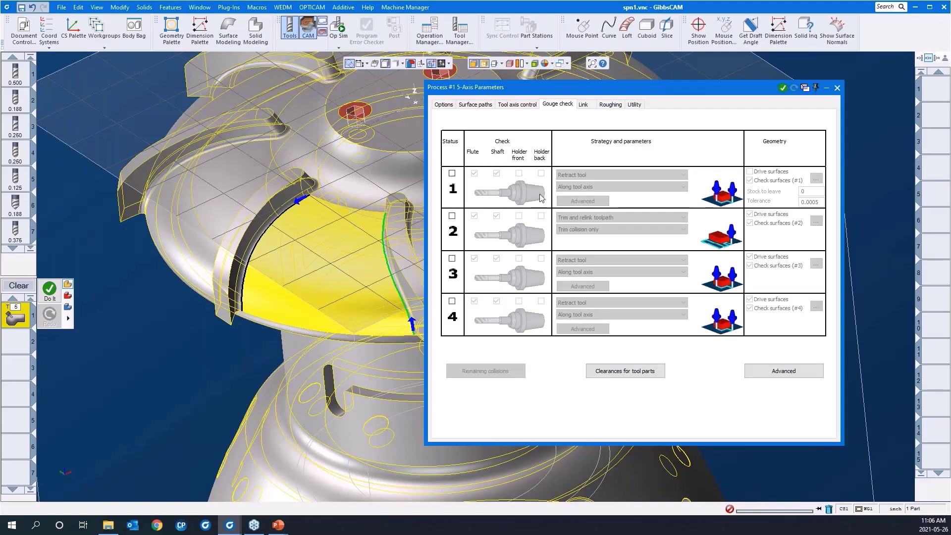
Compare the link types for small gaps along the cut and set them to Blend spline
left_click(584, 108)
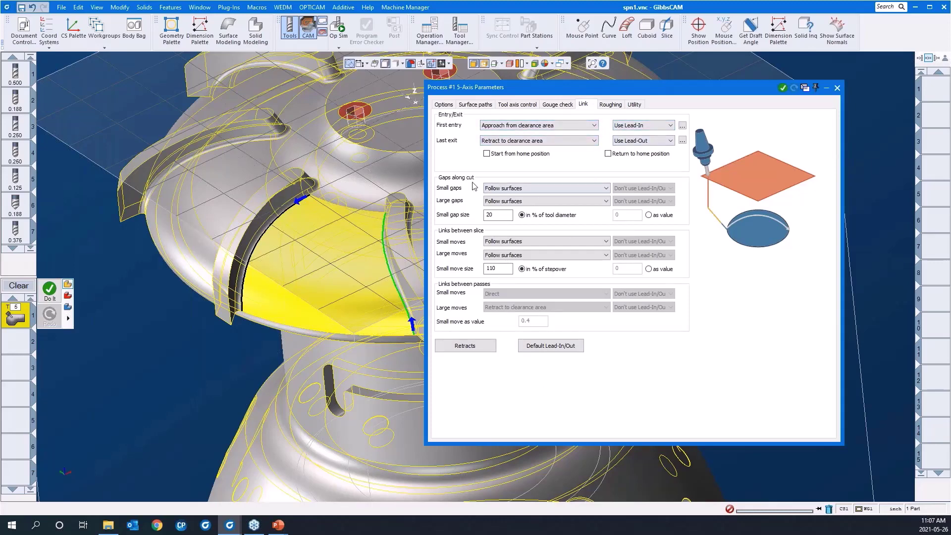
left_click(514, 192)
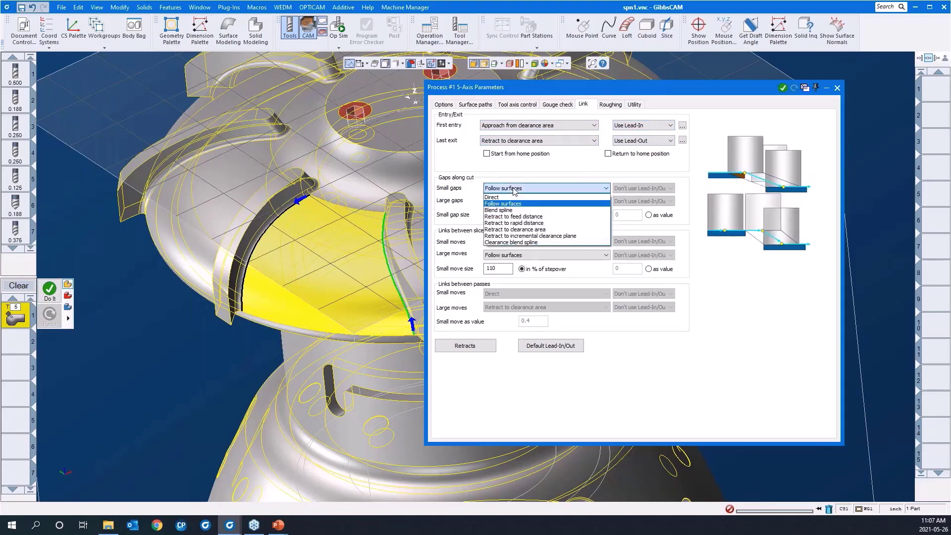
left_click(515, 198)
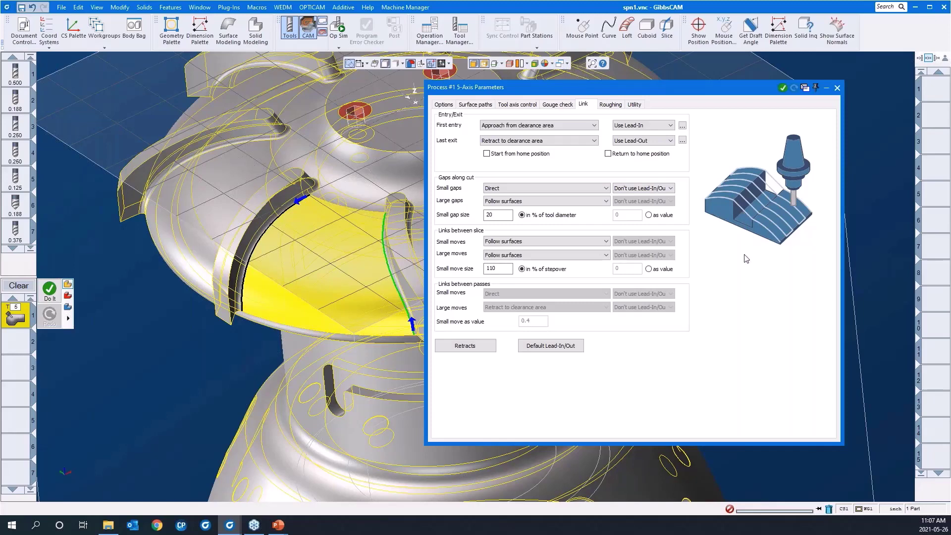
scroll(747, 259, "down", 1)
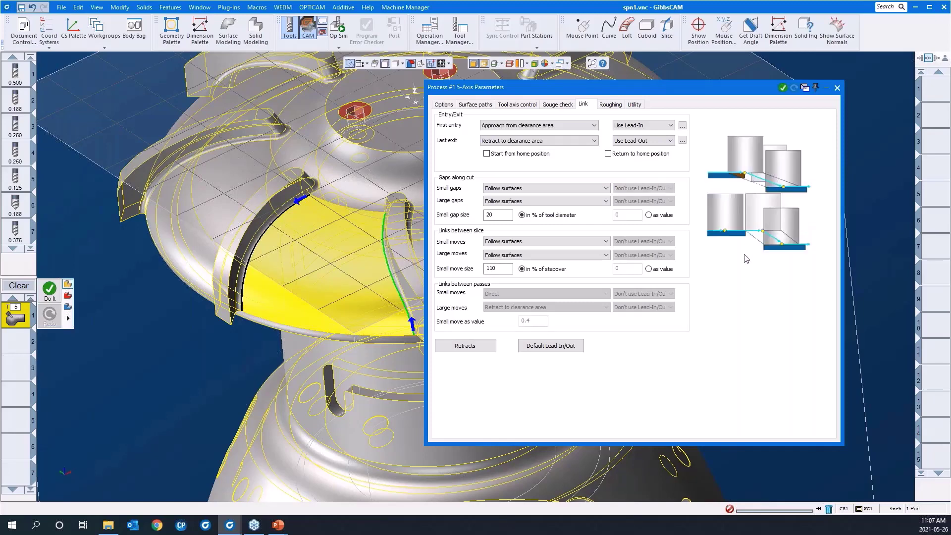
key("Down")
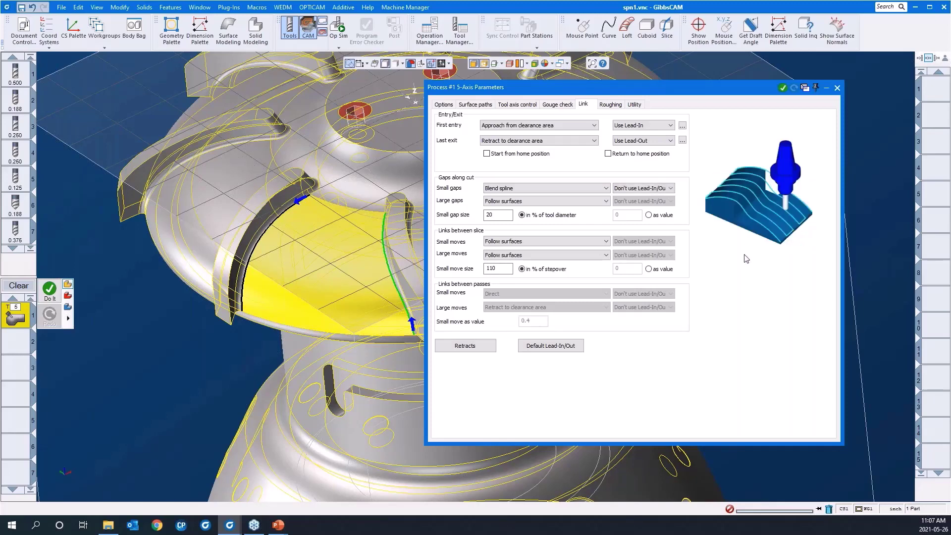
key("Down")
key("Down")
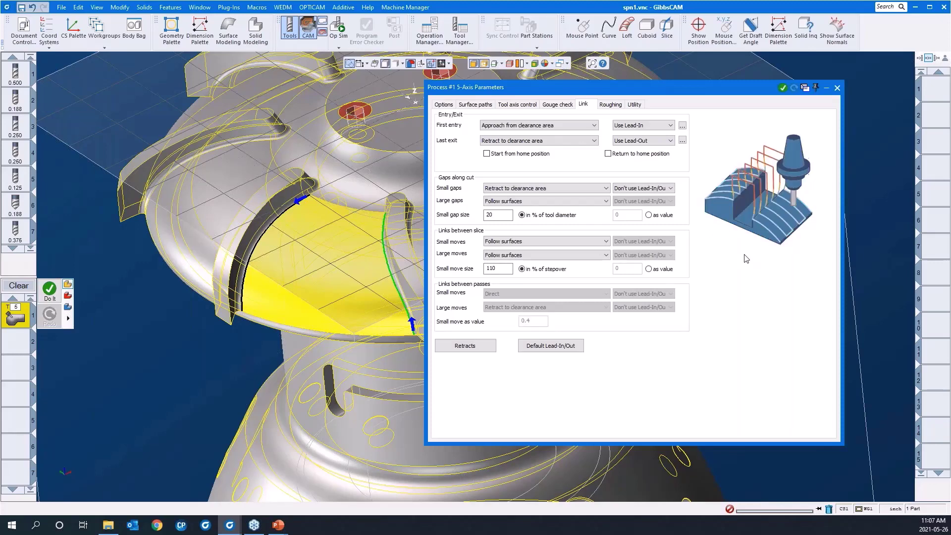
key("Down")
key("Down")
key("Down")
key("Down")
key("Up")
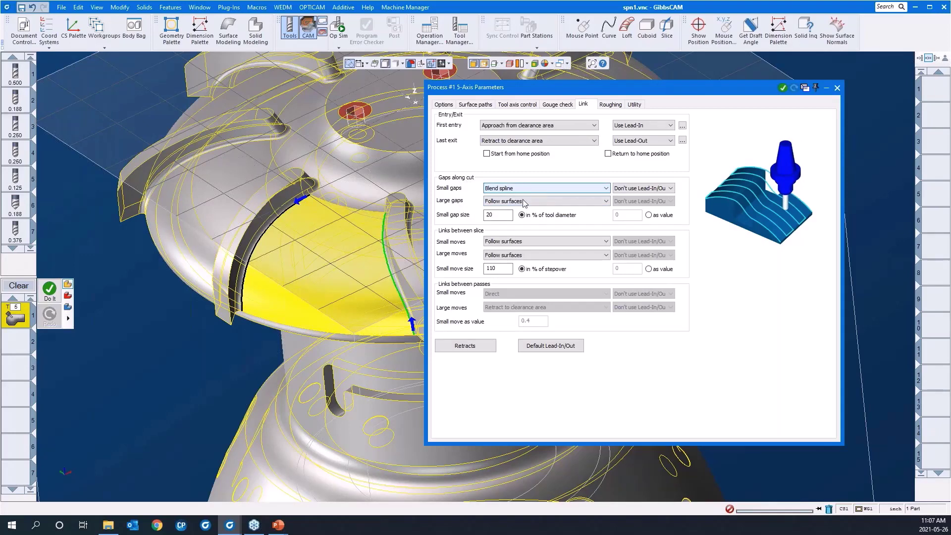
Compare the link types for small moves between slices, such as Direct, Blend spline and the retract options, and keep Follow surfaces
left_click(529, 242)
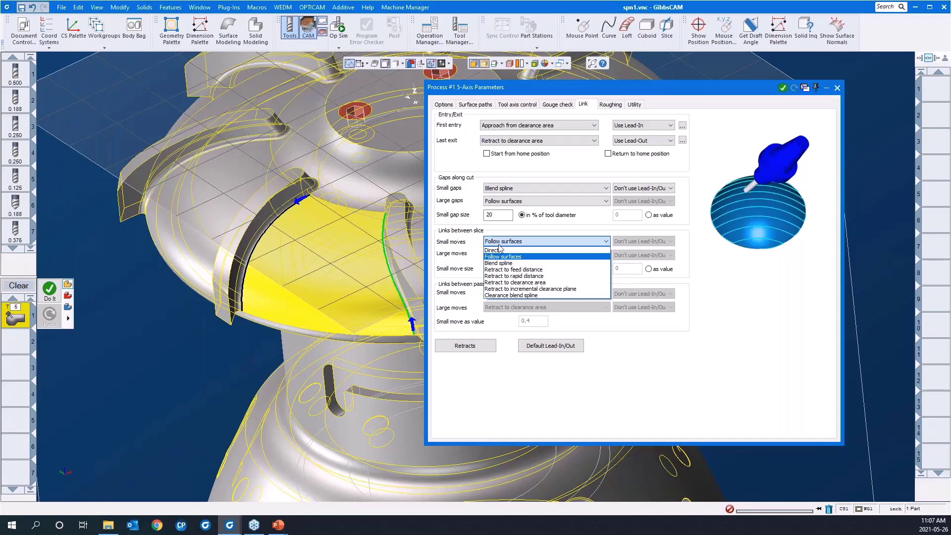
left_click(731, 245)
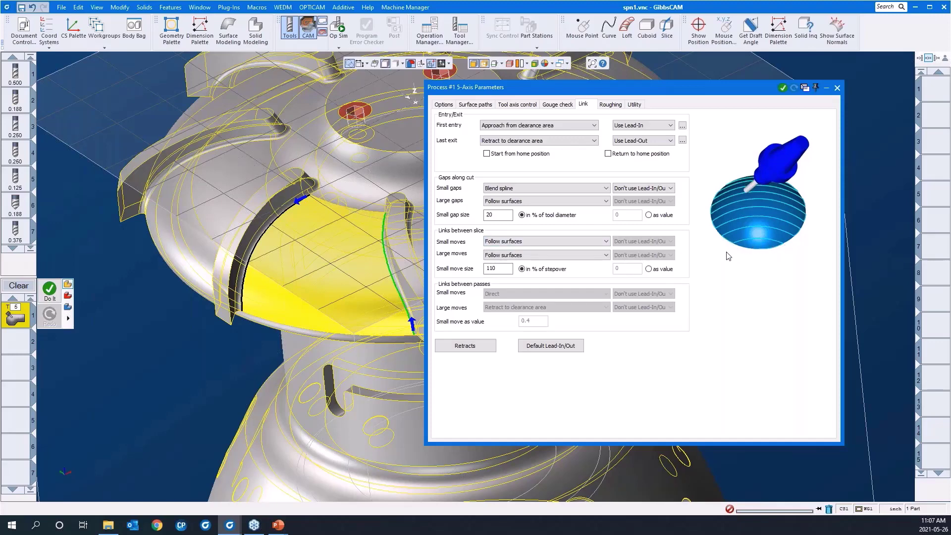
left_click(557, 241)
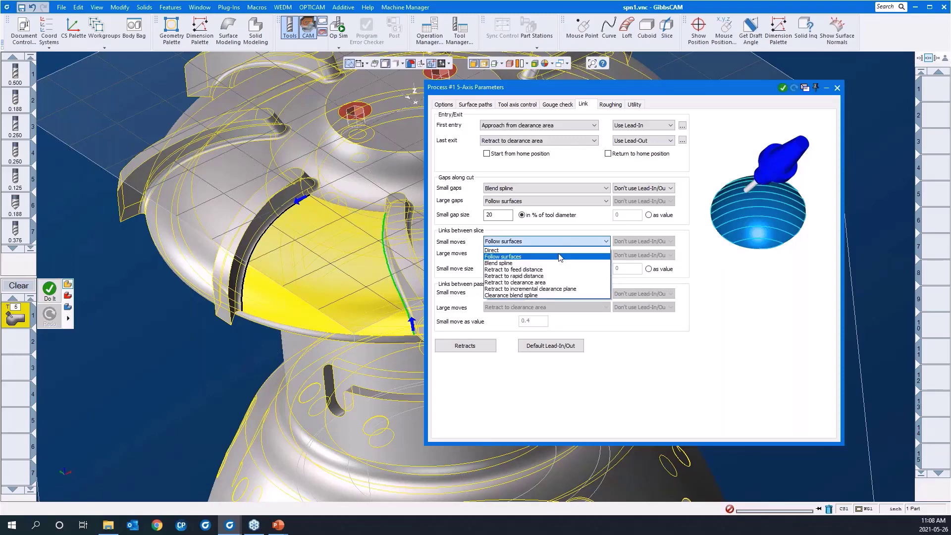
left_click(559, 251)
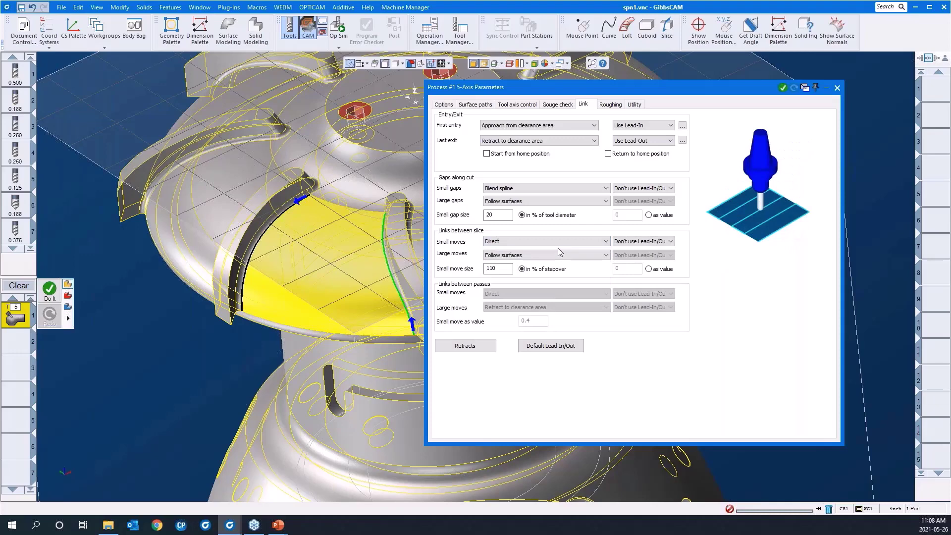
key("Down")
key("Down")
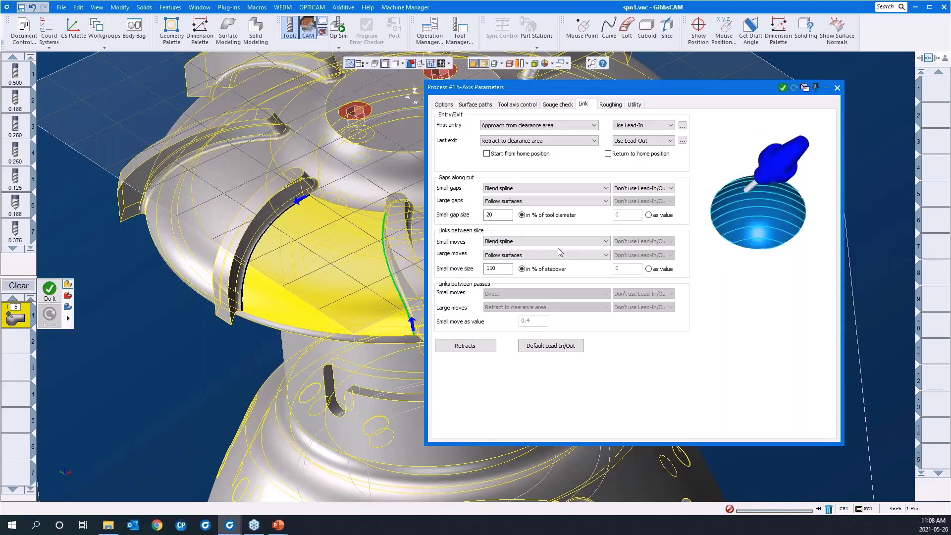
key("Down")
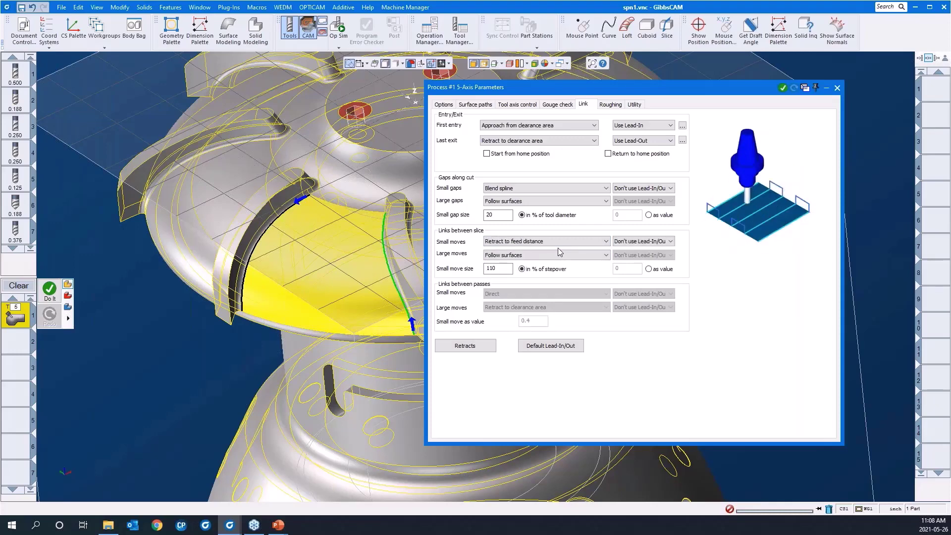
key("Down")
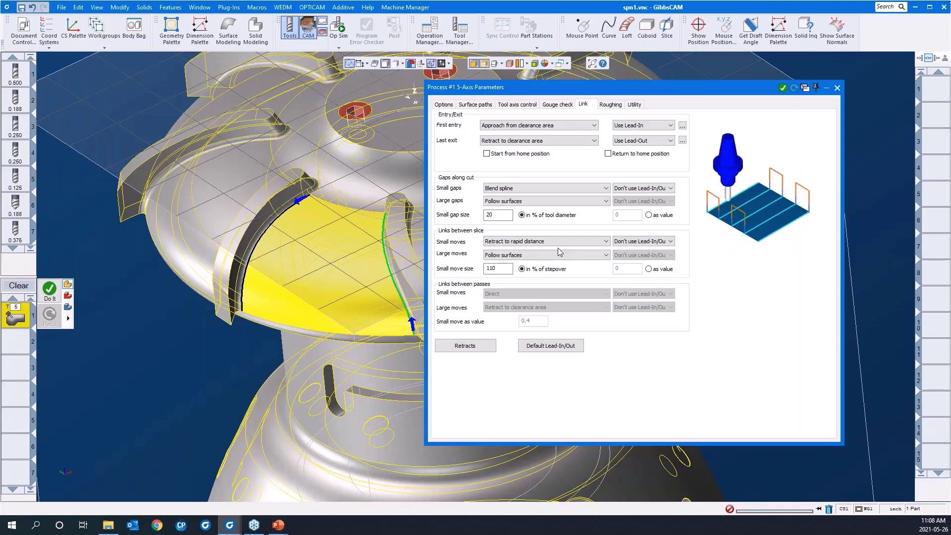
key("Down")
key("Up")
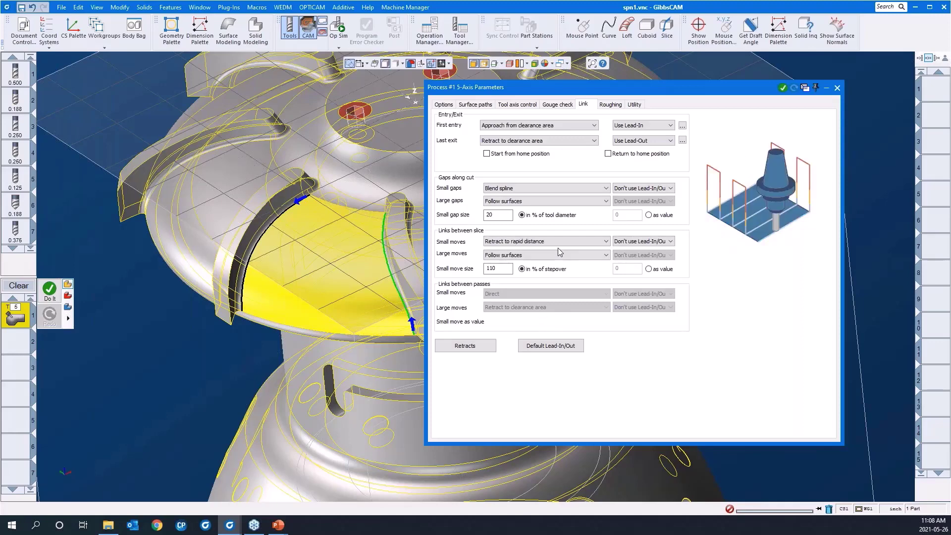
key("Up")
key("Up")
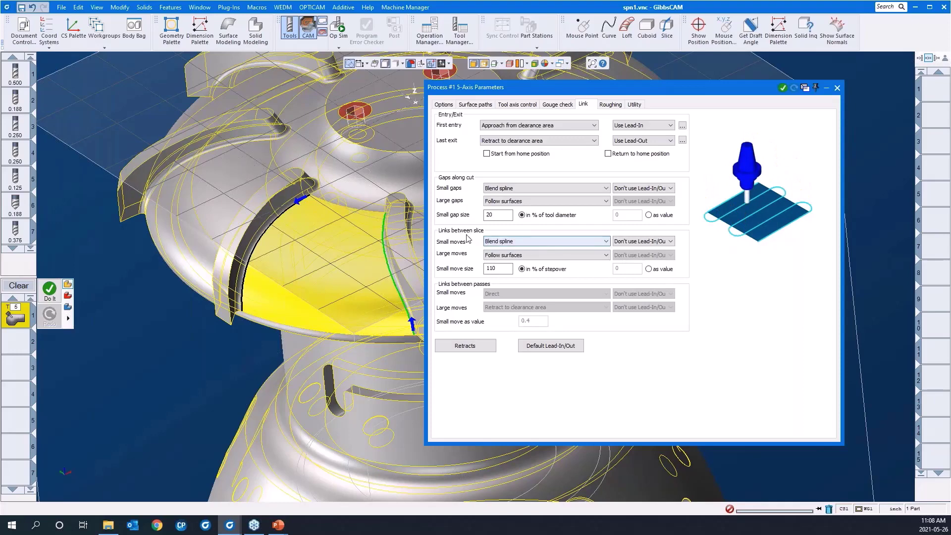
left_click(497, 242)
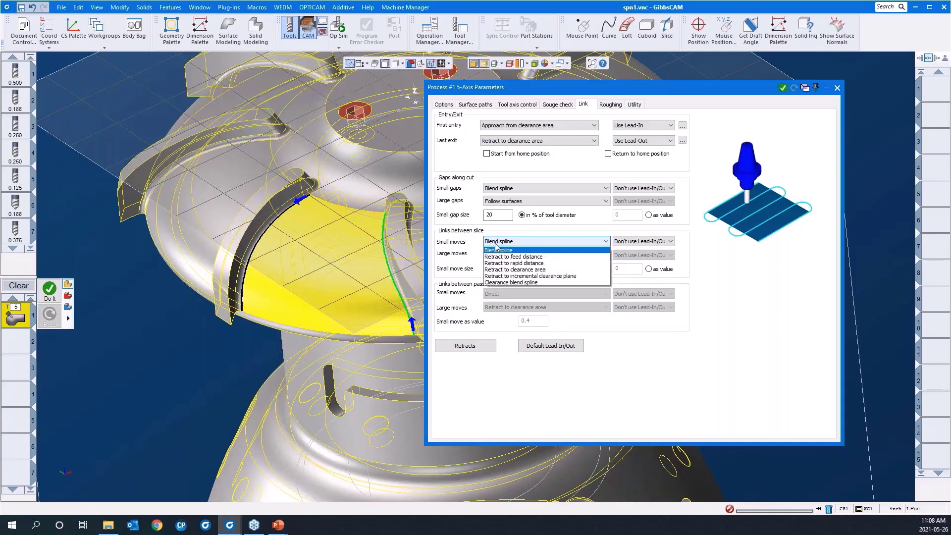
left_click(498, 258)
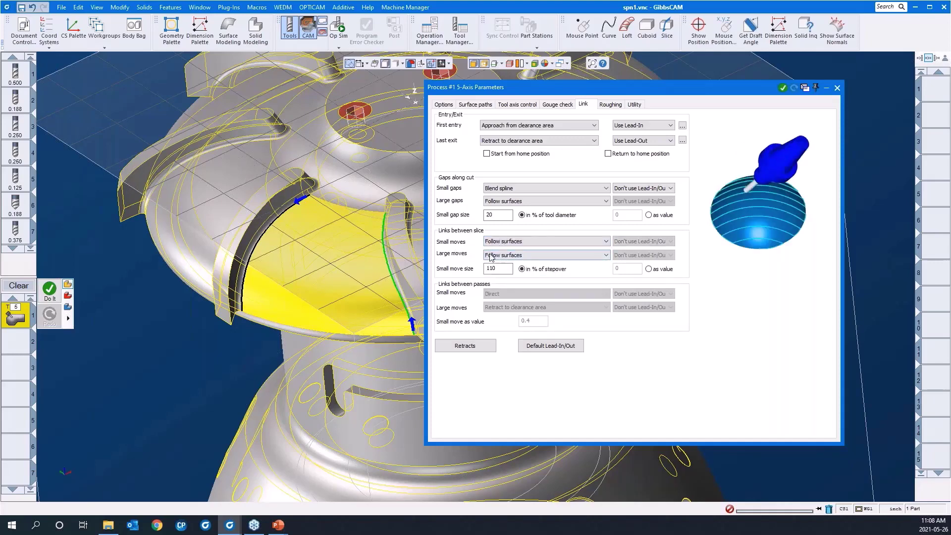
Set large moves between slices to Retract to clearance area and review the retract clearance height and rapid distance settings
left_click(491, 255)
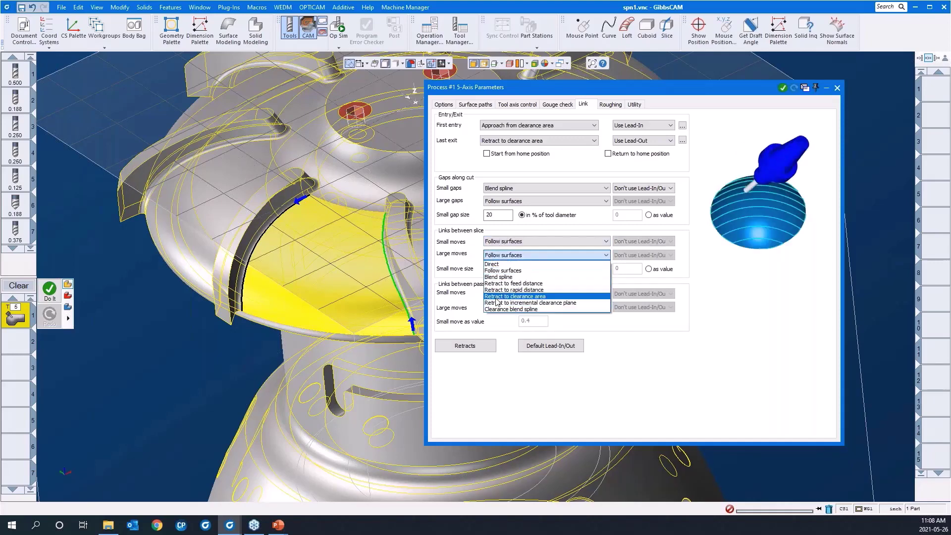
left_click(495, 297)
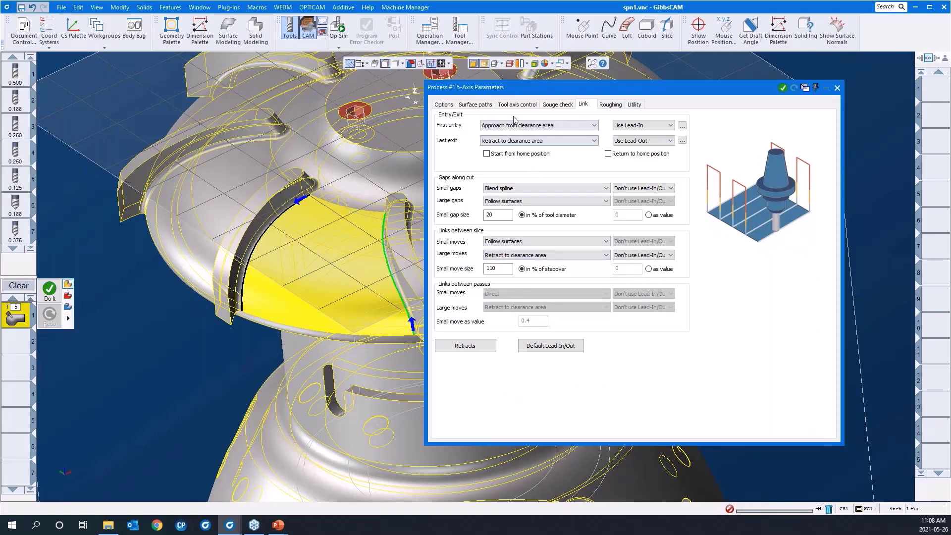
left_click(480, 348)
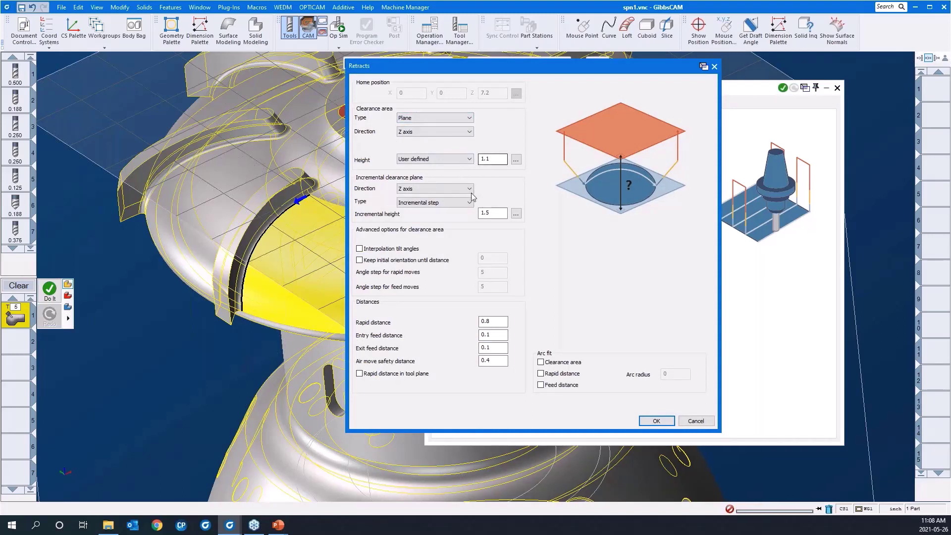
left_click(496, 320)
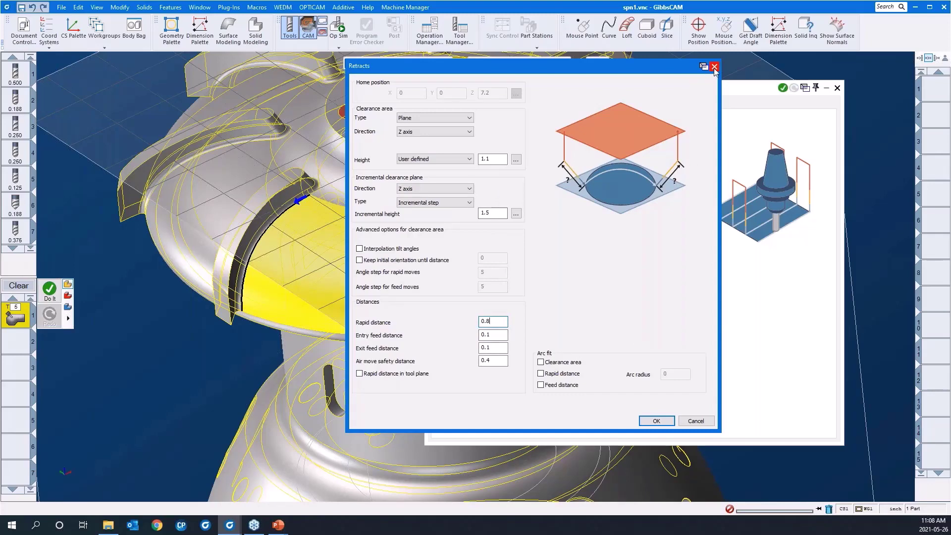
left_click(714, 66)
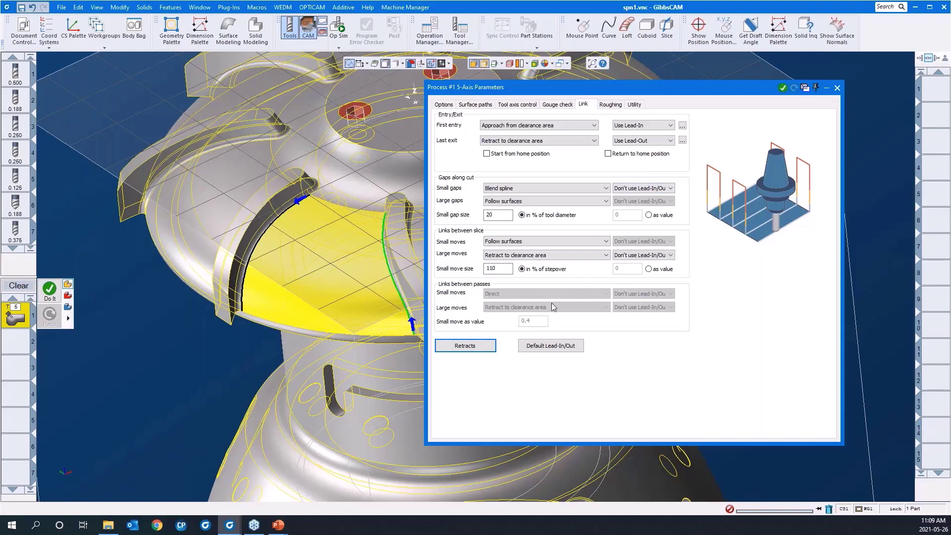
Enable Multi passes temporarily, examine the small-move link types between passes, and disable Multi passes again
left_click(611, 105)
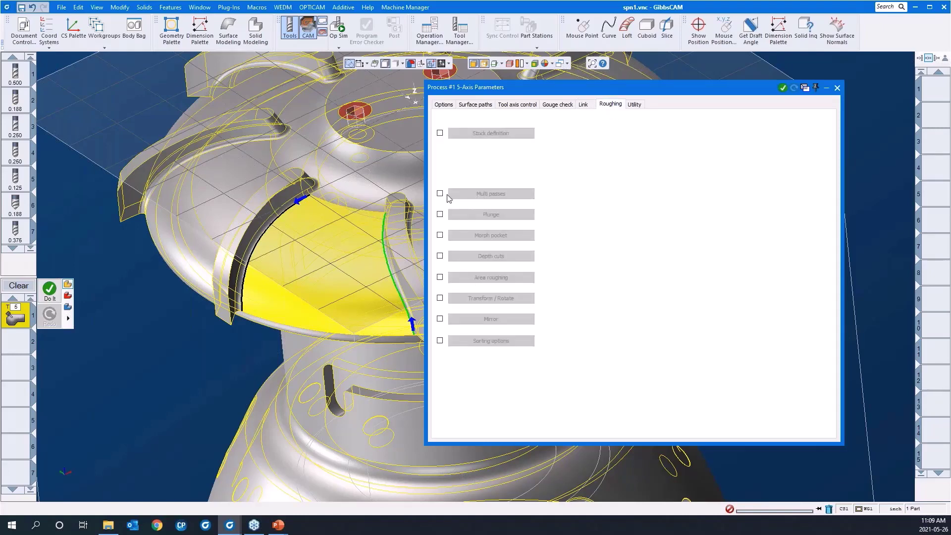
left_click(440, 194)
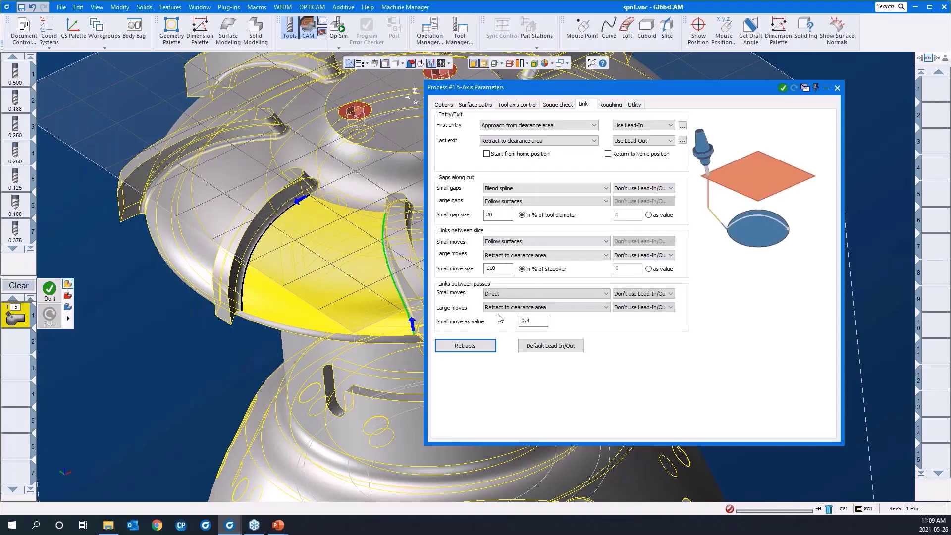
left_click(495, 294)
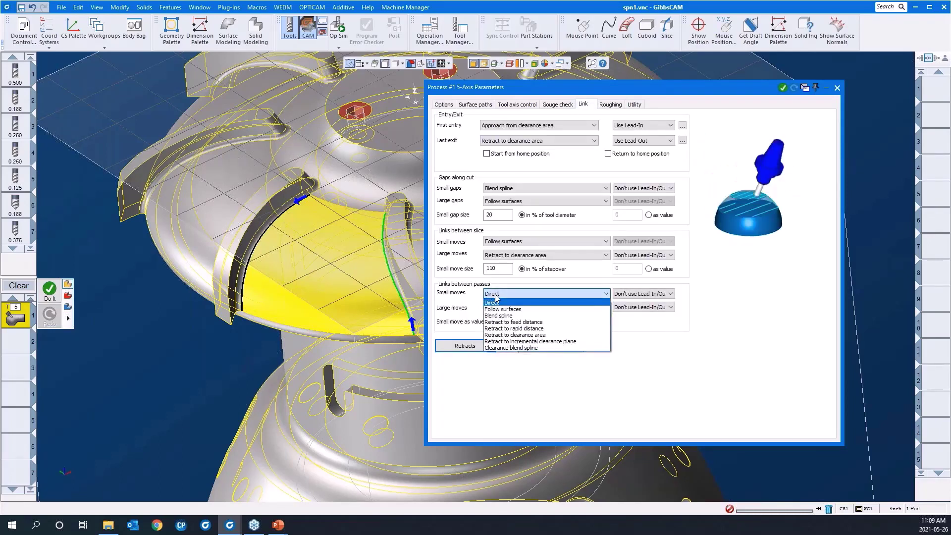
left_click(751, 269)
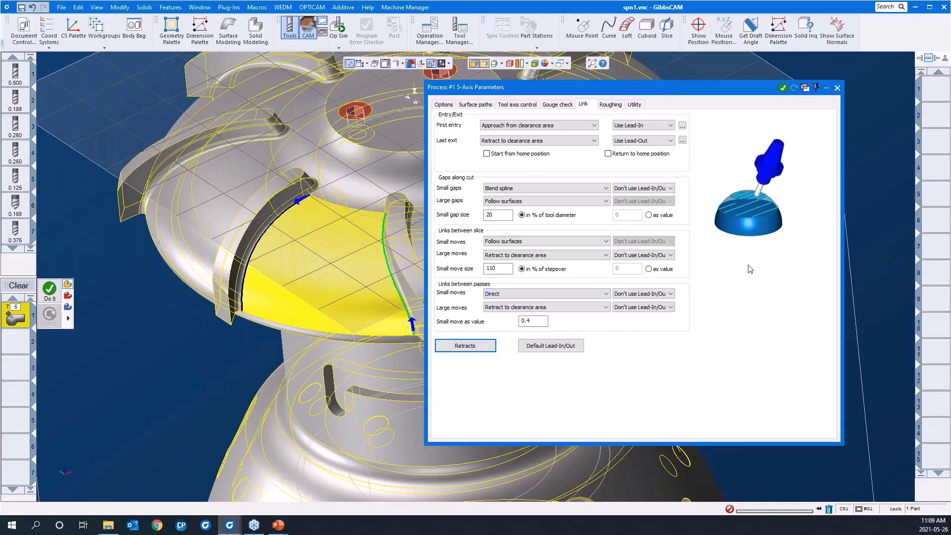
left_click(614, 104)
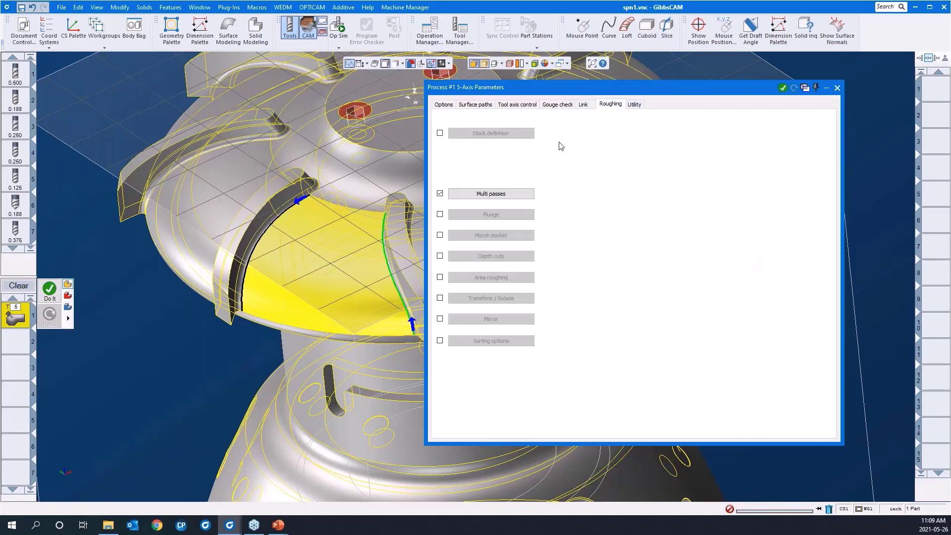
left_click(440, 193)
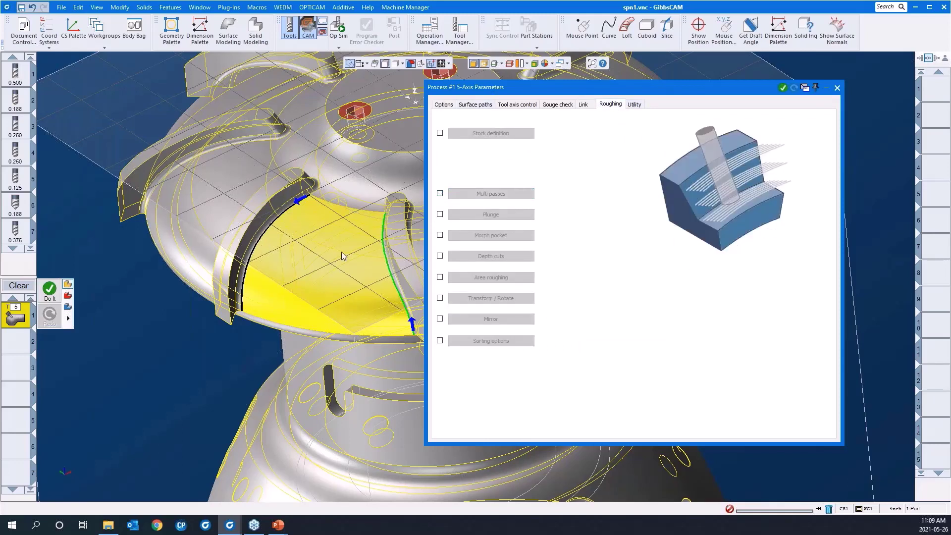
Review the surface path, tool axis control and gouge check settings of the 5-axis process
left_click(474, 105)
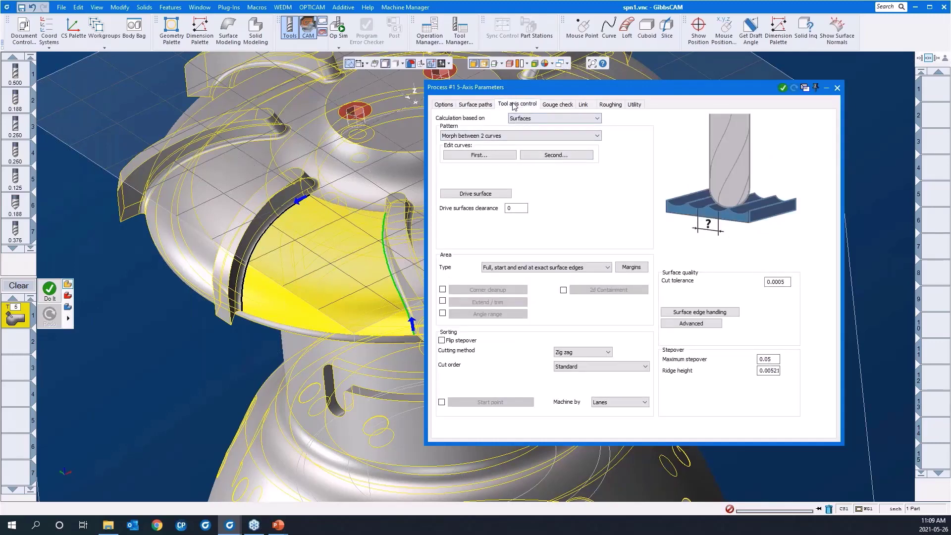
left_click(515, 104)
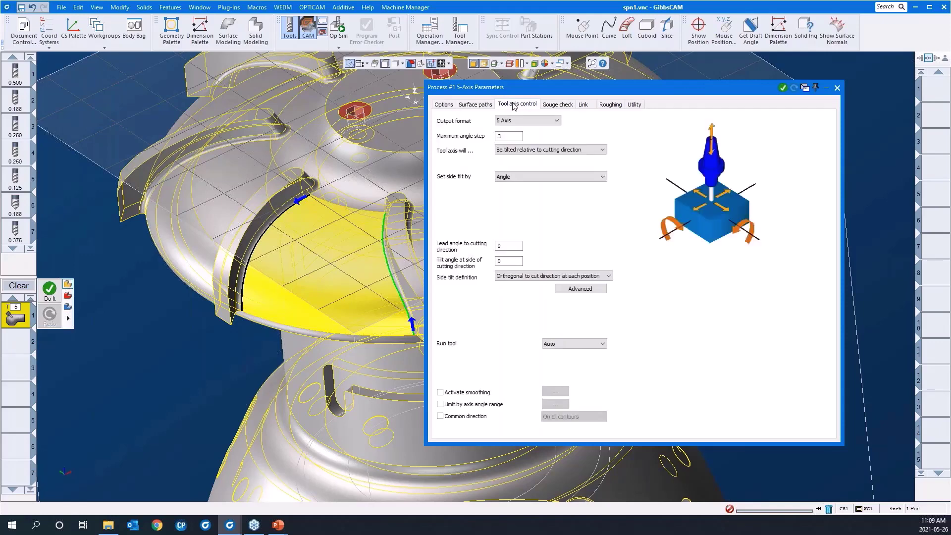
left_click(564, 107)
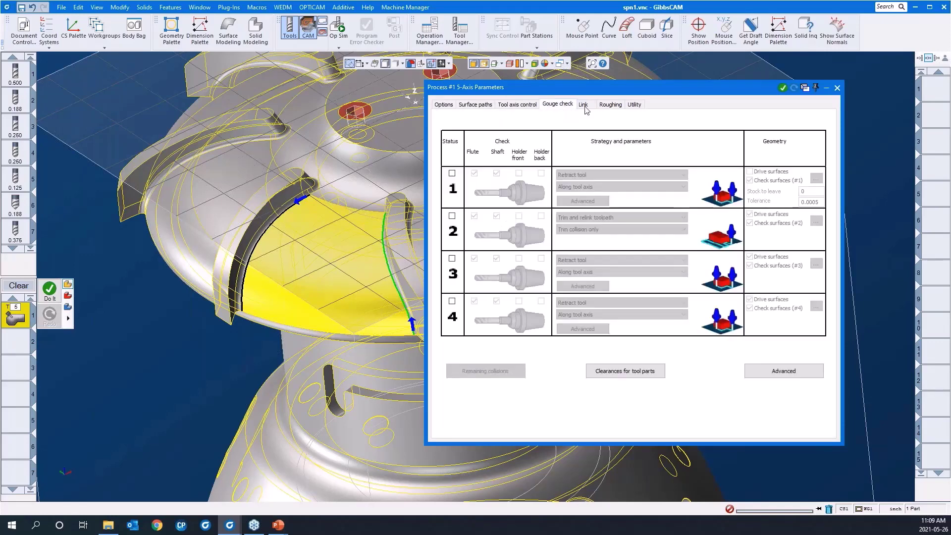
Set both small and large moves between slices to Follow surfaces
left_click(584, 105)
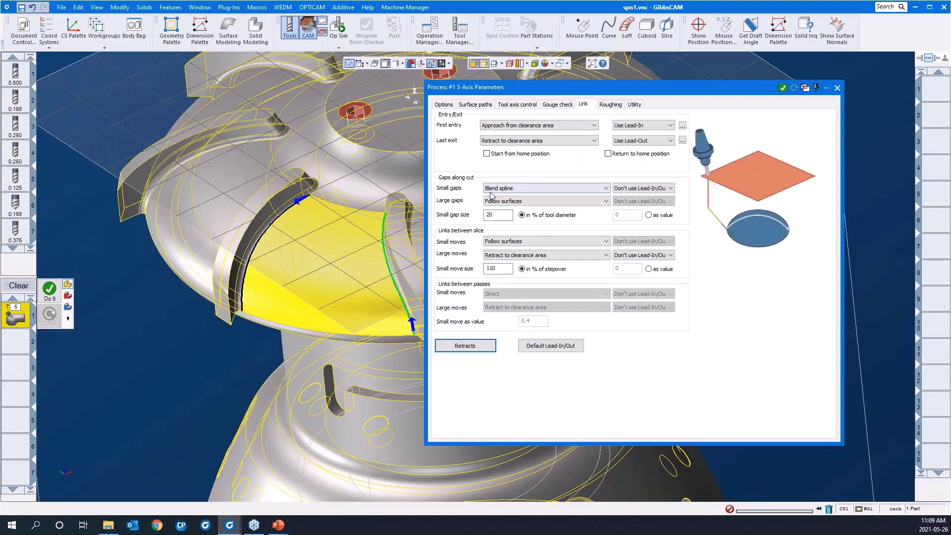
left_click(494, 242)
left_click(501, 257)
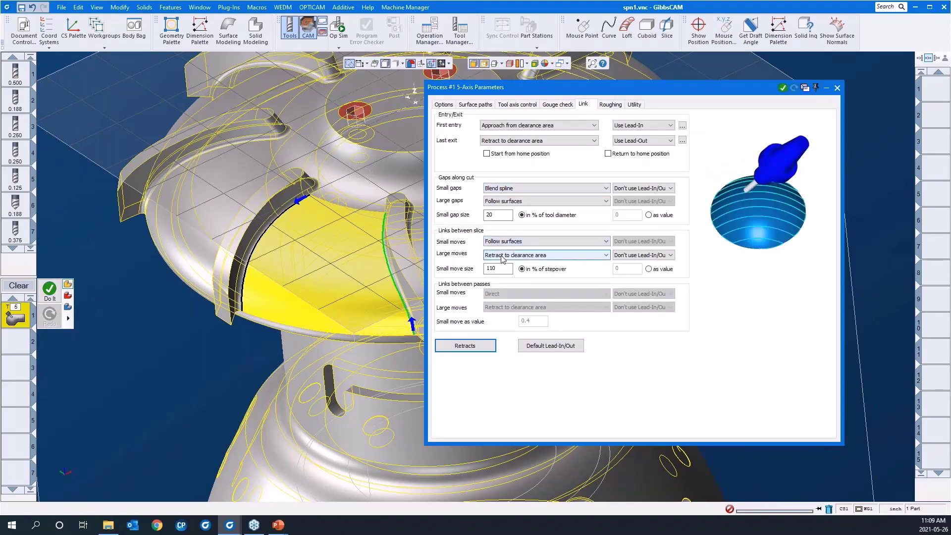
left_click(501, 255)
left_click(503, 271)
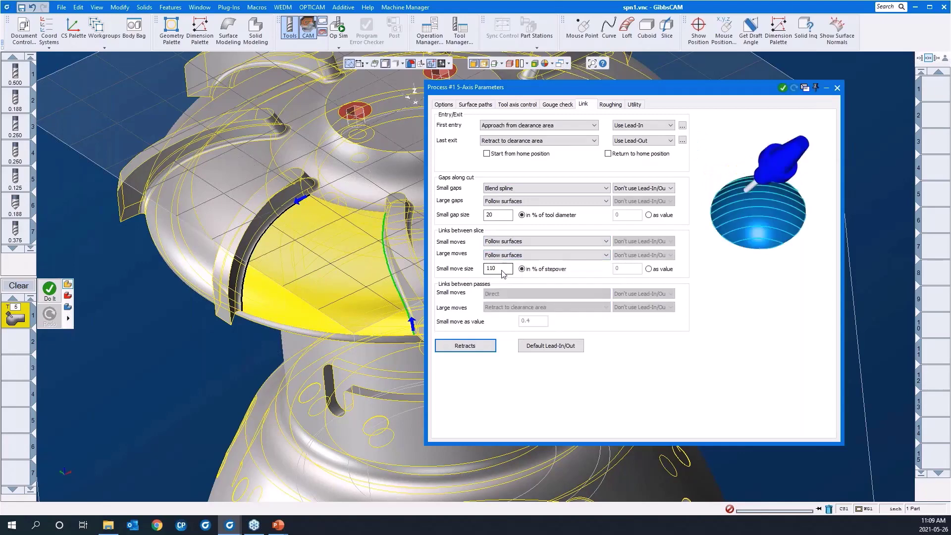
Calculate the 5-axis toolpath with the process progress details shown, and inspect the passes on the surface between the two blades
double_click(574, 88)
left_click(748, 256)
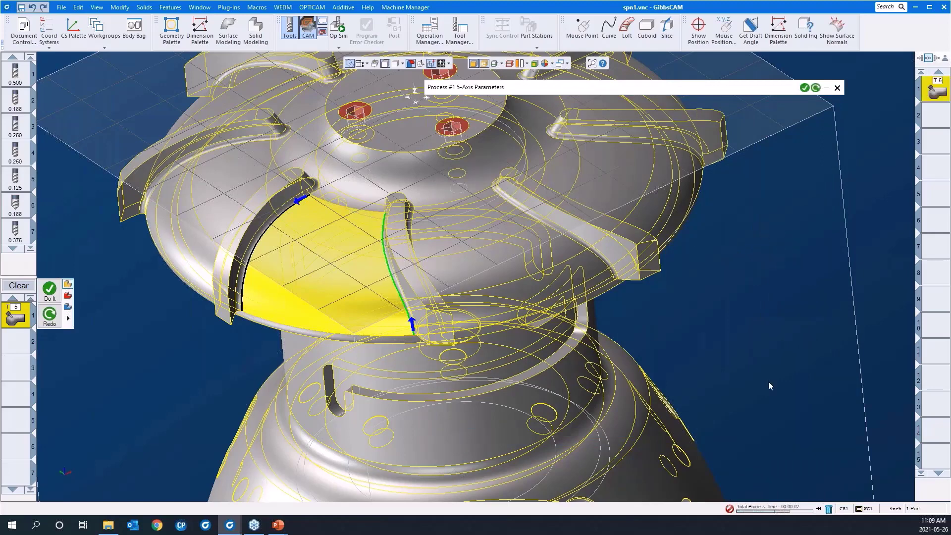
left_click(820, 510)
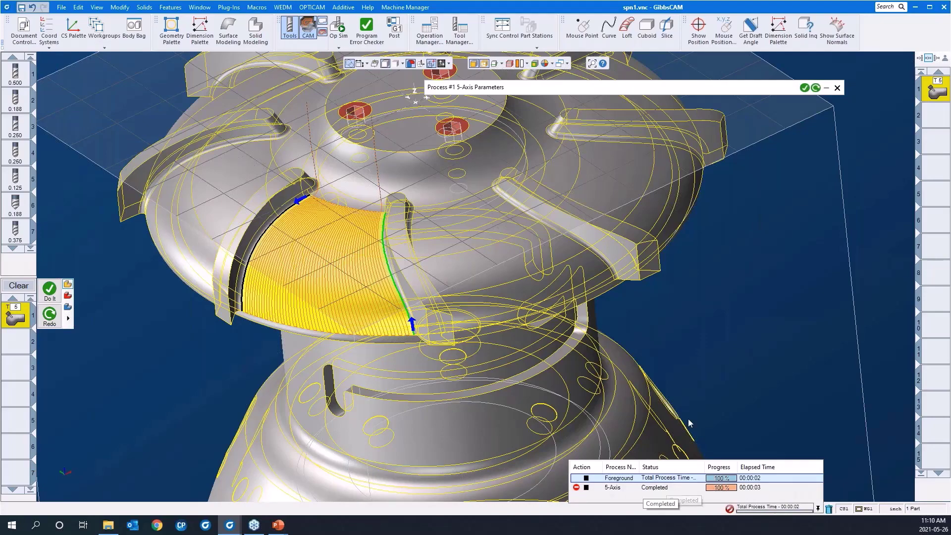
middle_click_drag(357, 265, 373, 193)
scroll(372, 194, "down", 2)
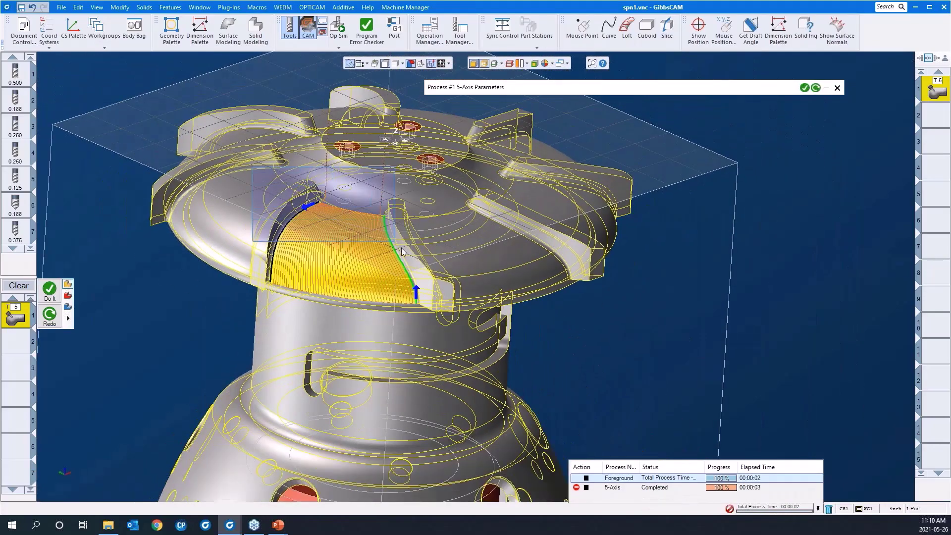
scroll(459, 283, "up", 5)
scroll(418, 310, "down", 4)
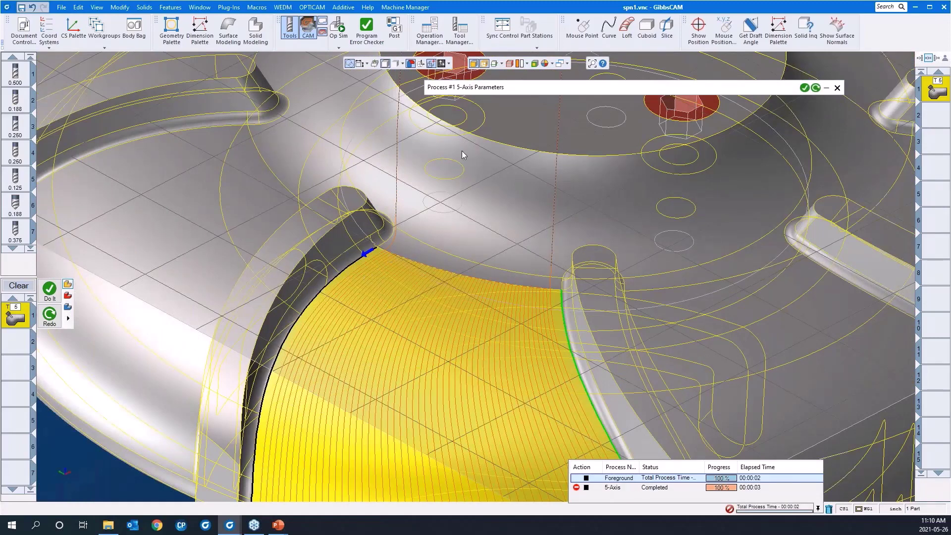
middle_click_drag(359, 339, 317, 277)
Set the default lead-in width and length to 0.15 and copy the lead-in settings to the lead-out
left_click(519, 88)
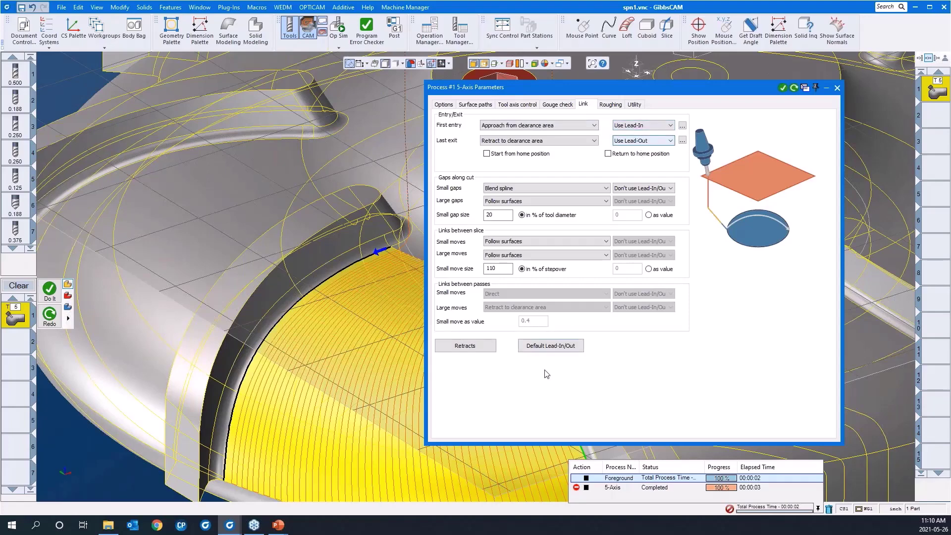
left_click(549, 346)
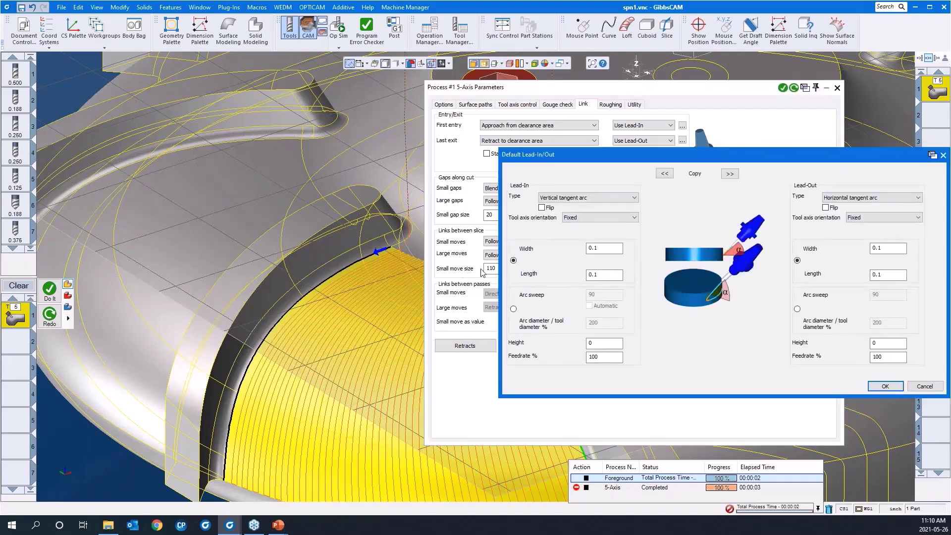
left_click(599, 247)
type("5")
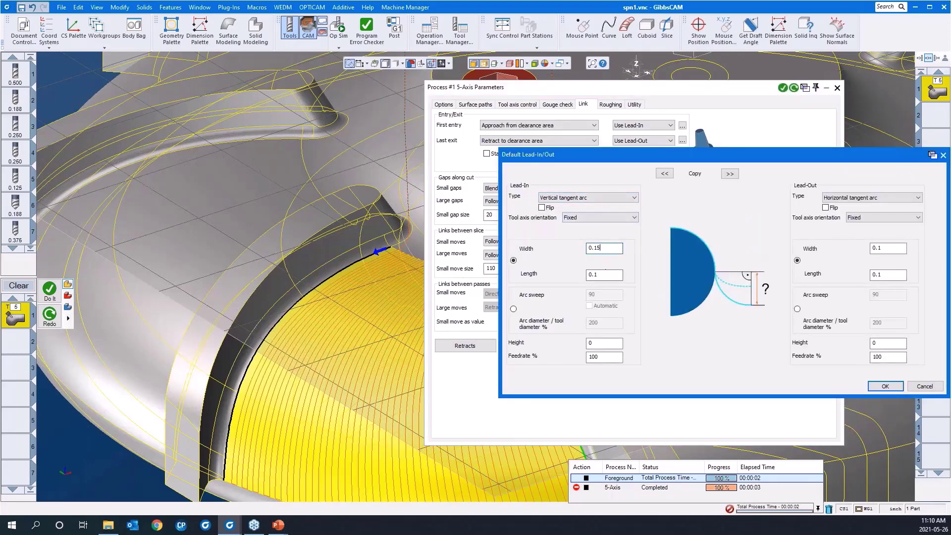
key("Tab")
type("0.15")
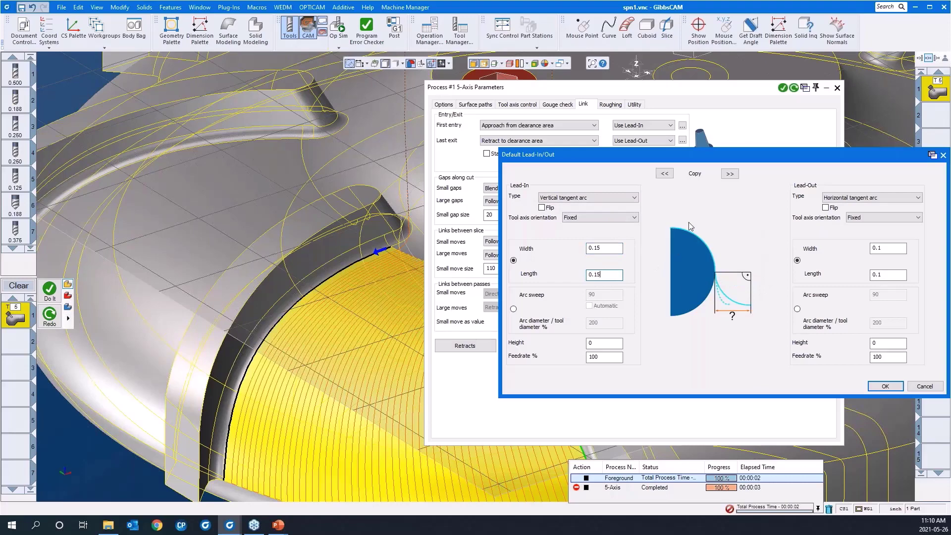
left_click(730, 174)
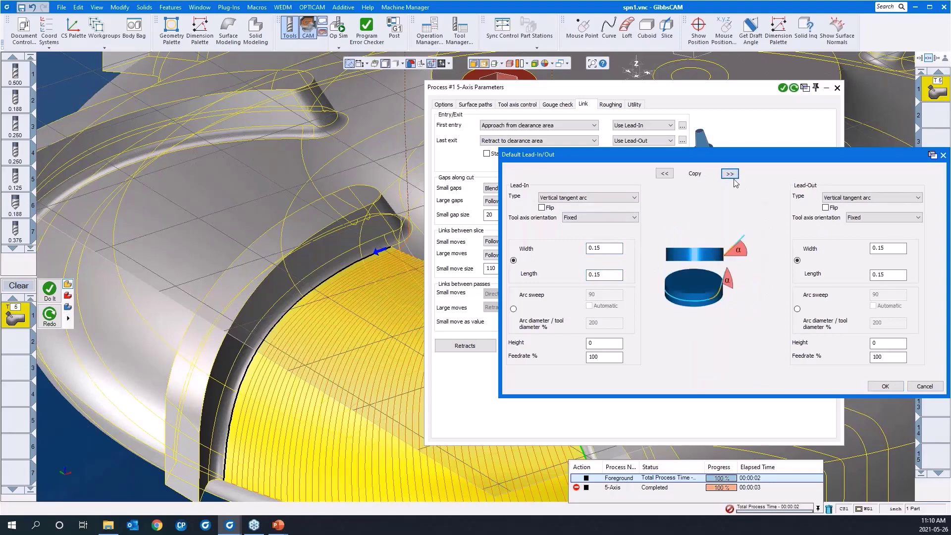
left_click(886, 386)
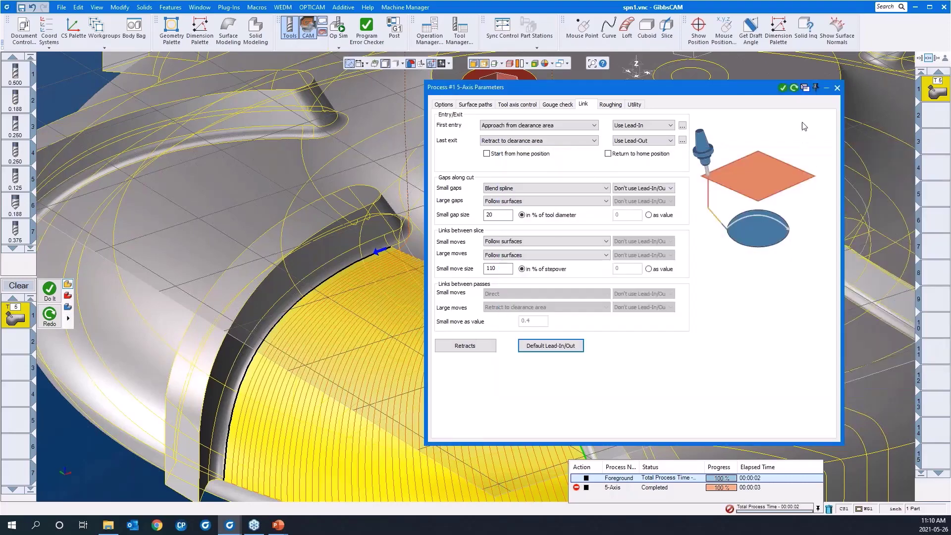
Recalculate the 5-axis toolpath with the new lead-in/out and inspect the passes between the two blades
left_click(793, 90)
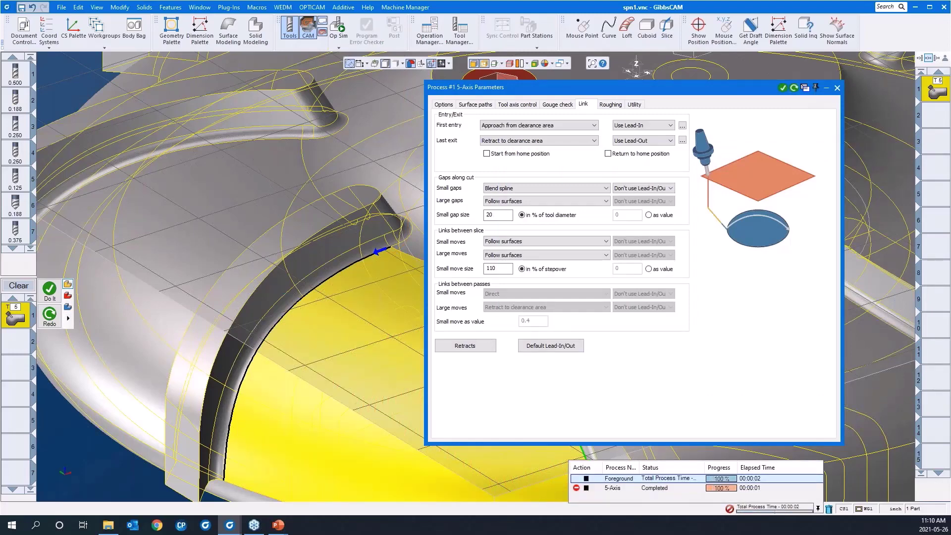
scroll(288, 305, "down", 3)
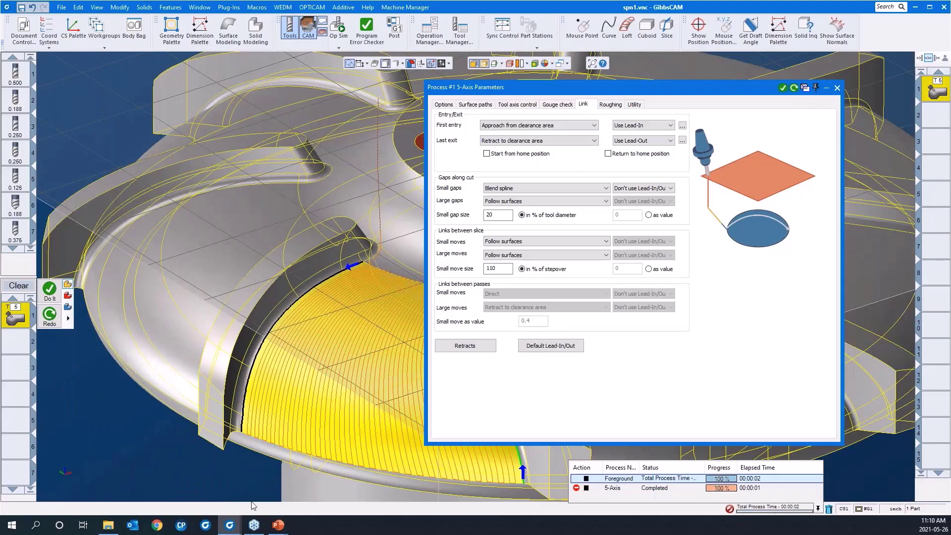
middle_click_drag(202, 471, 68, 405)
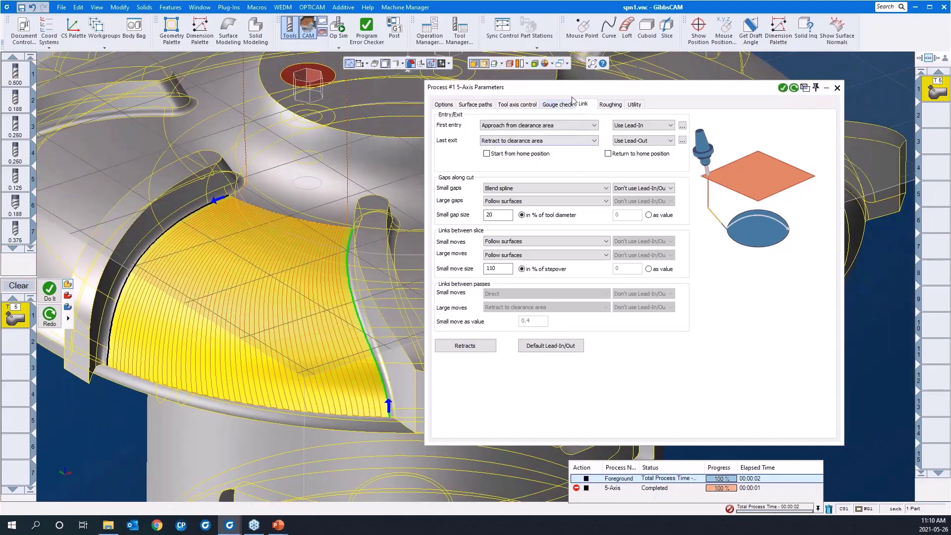
double_click(575, 91)
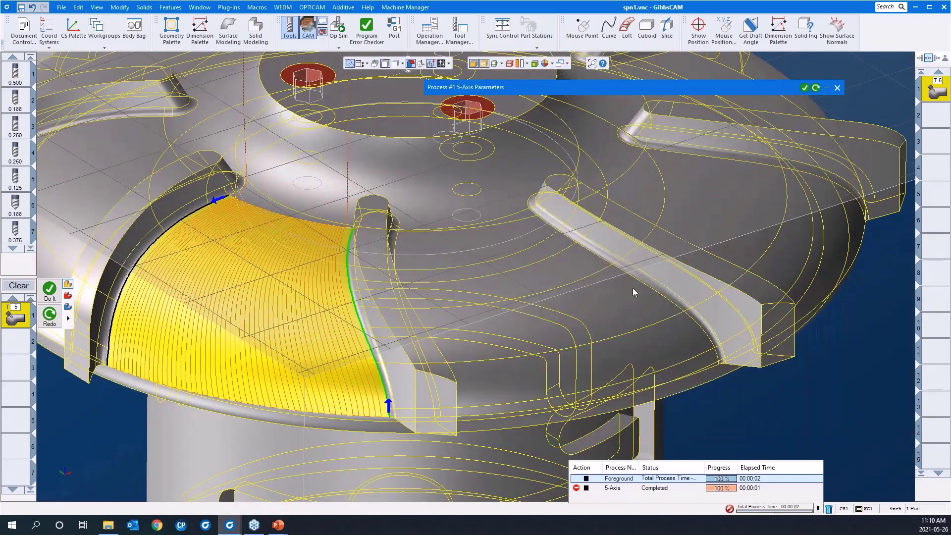
scroll(633, 289, "down", 3)
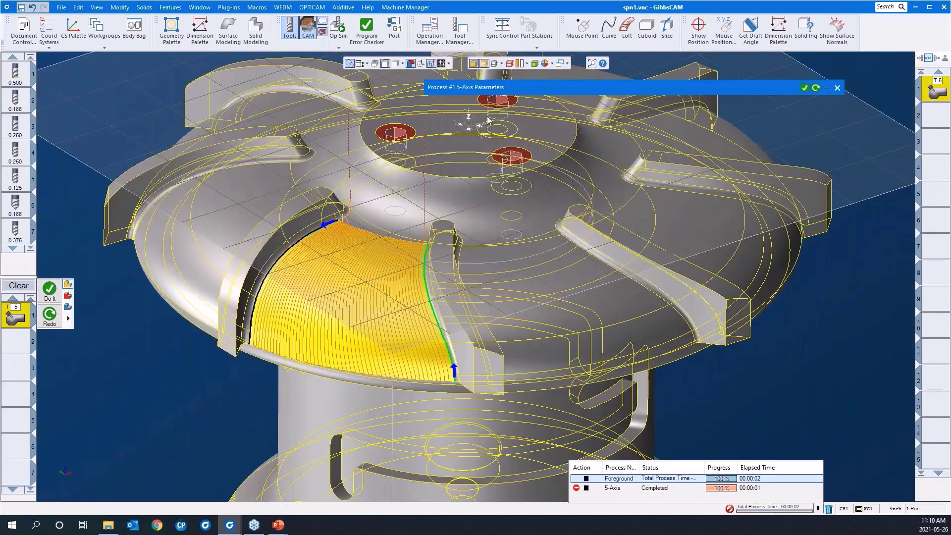
Start the operation simulation of the 5-axis toolpath and watch the tool cut along the first blade
left_click(335, 27)
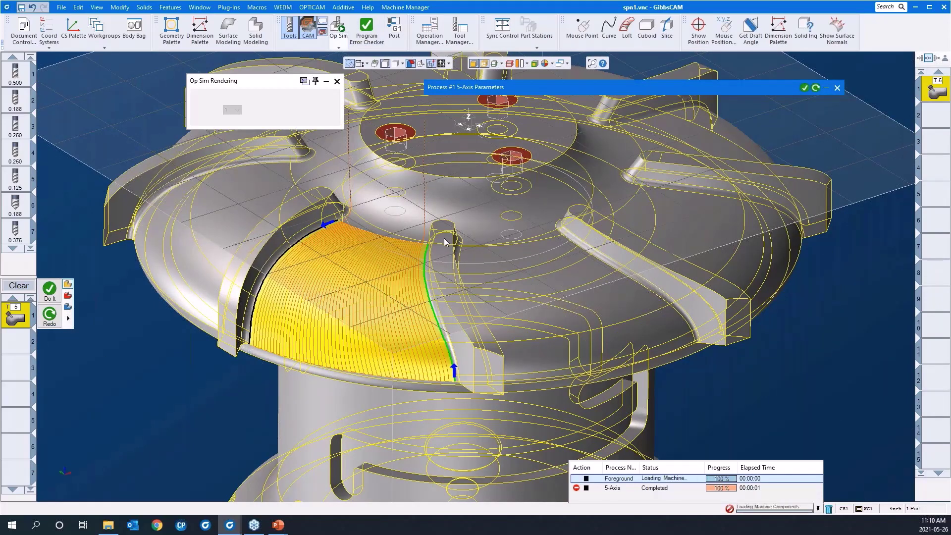
scroll(447, 261, "down", 3)
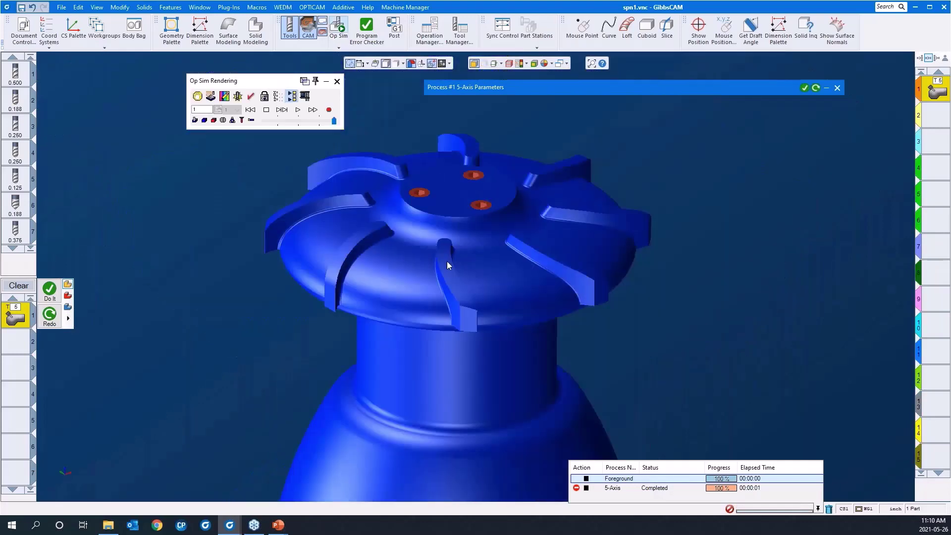
left_click(298, 110)
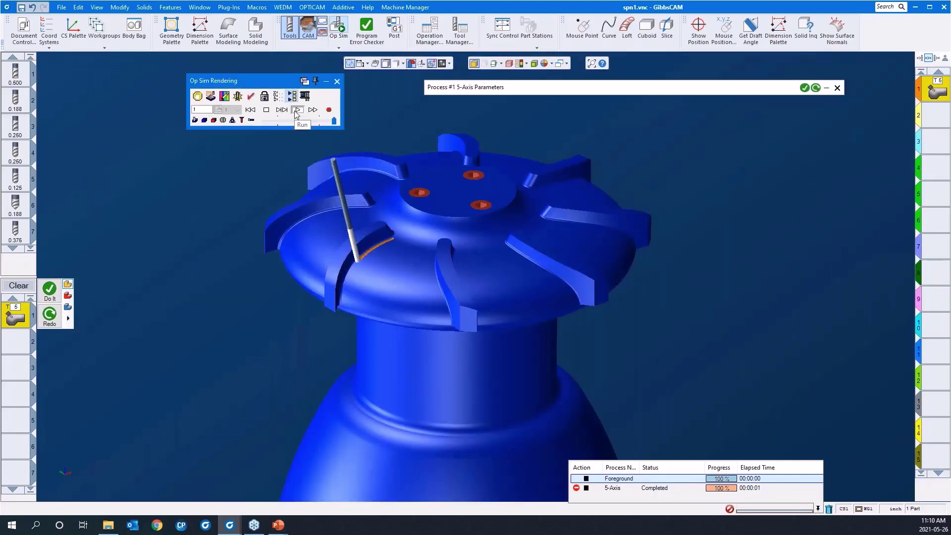
middle_click_drag(553, 354, 471, 364)
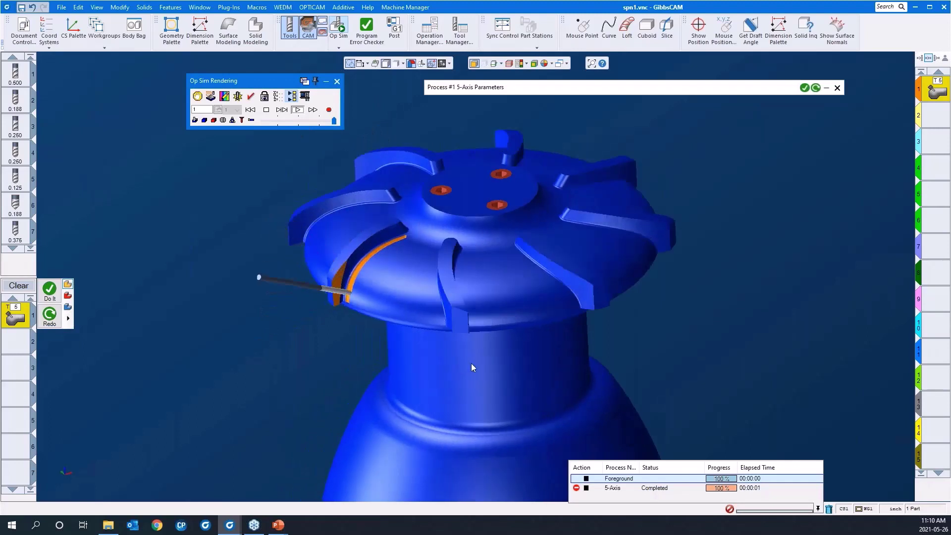
left_click_drag(471, 367, 293, 138)
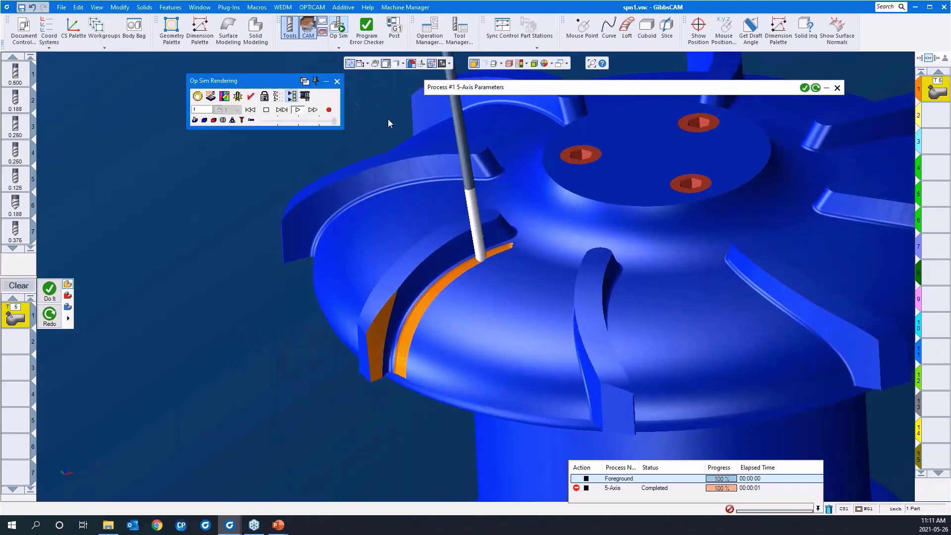
scroll(313, 283, "down", 3)
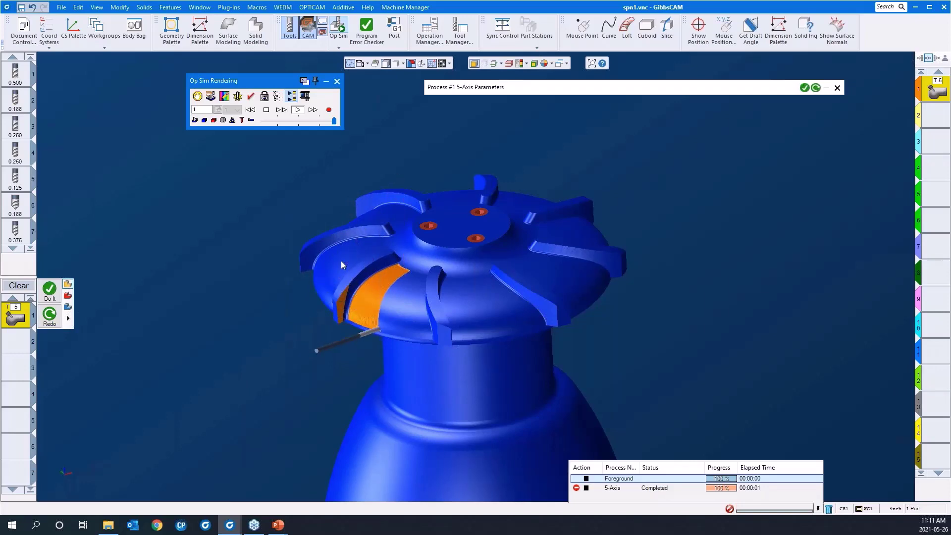
Inspect the simulated cuts and tool motion across the surface up to the second blade, and close the simulation
scroll(427, 337, "up", 5)
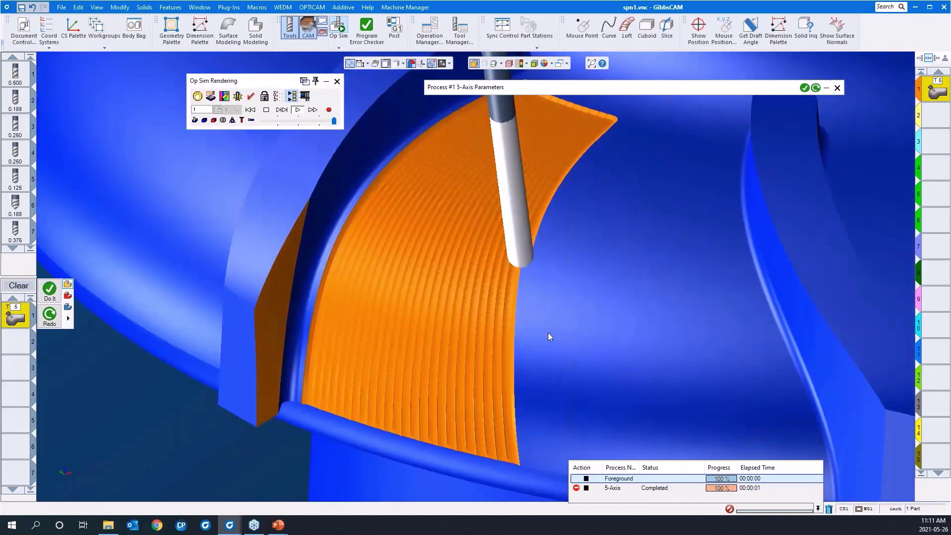
middle_click_drag(547, 333, 631, 271)
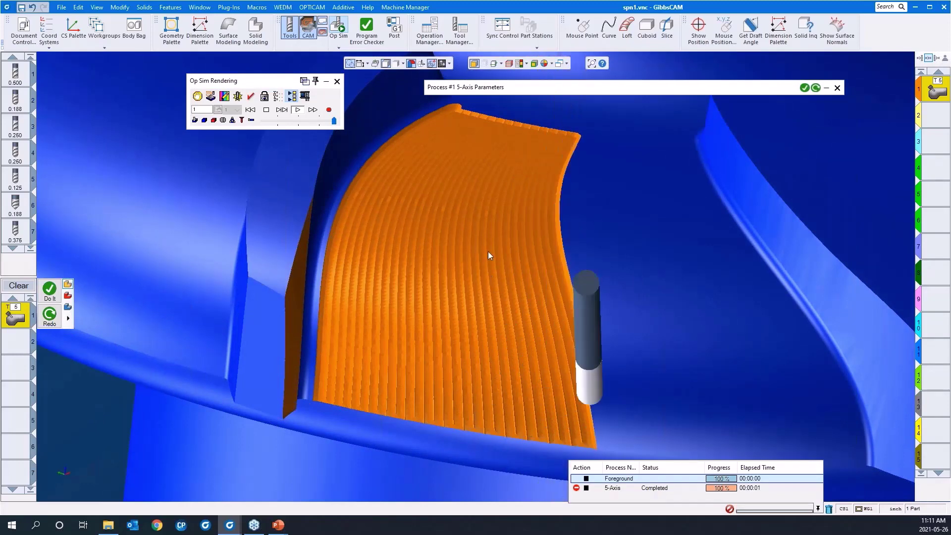
middle_click_drag(489, 305, 385, 316)
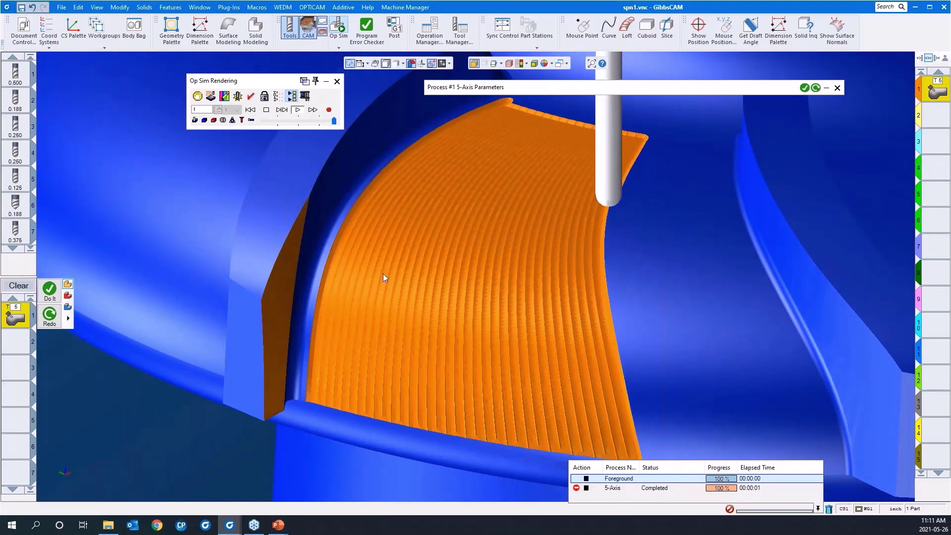
scroll(370, 257, "down", 3)
mouse_move(560, 292)
middle_mouse_down()
mouse_move(506, 313)
mouse_move(565, 297)
middle_mouse_up()
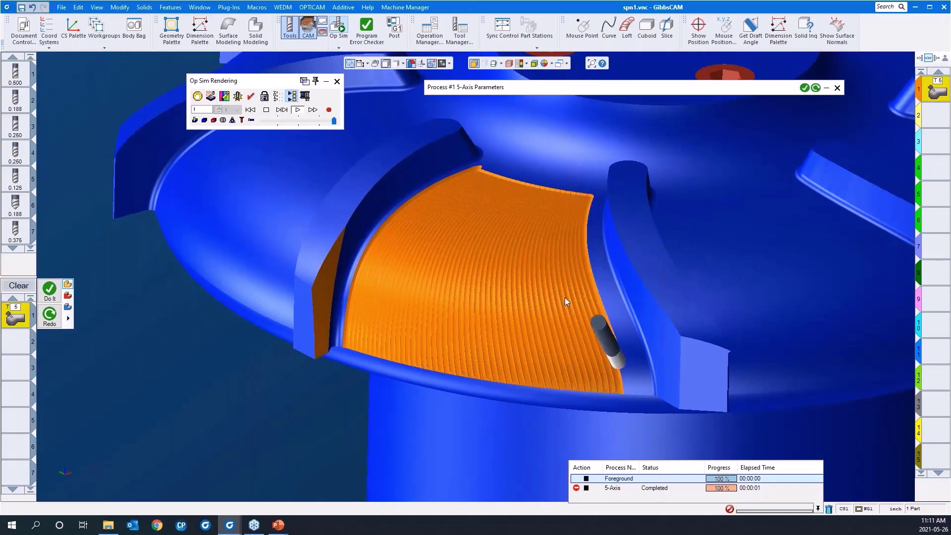
middle_click_drag(506, 323, 352, 274)
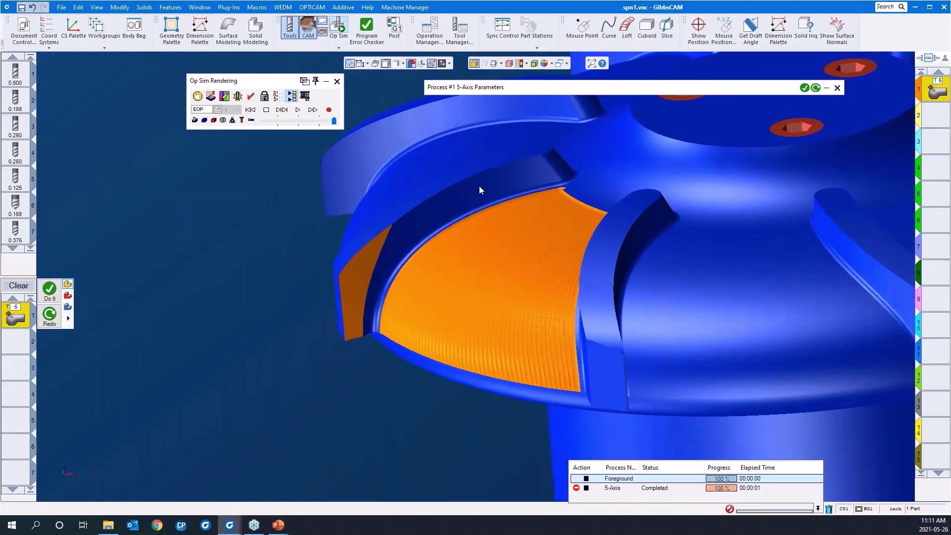
left_click(335, 83)
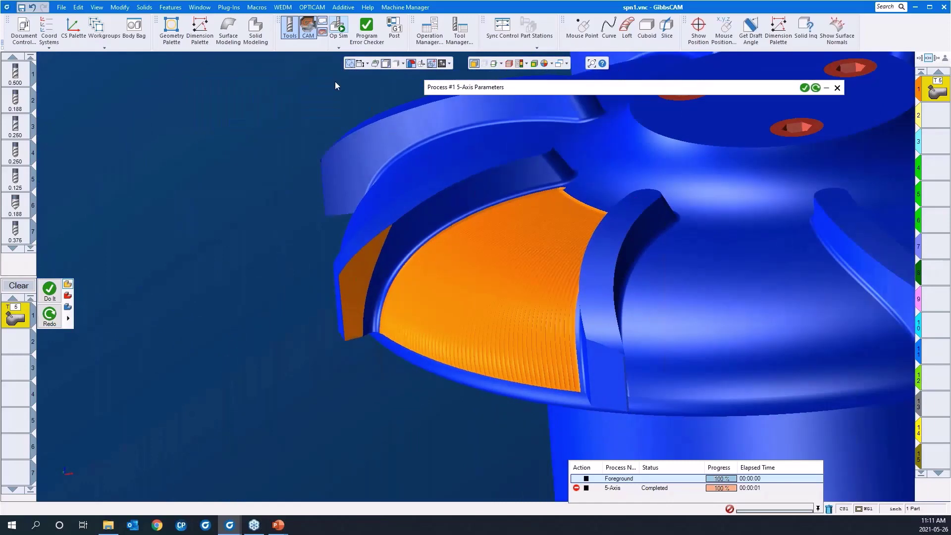
Enable gouge check 1 with the Retract tool strategy and review its available retract directions
left_click_drag(291, 200, 515, 377)
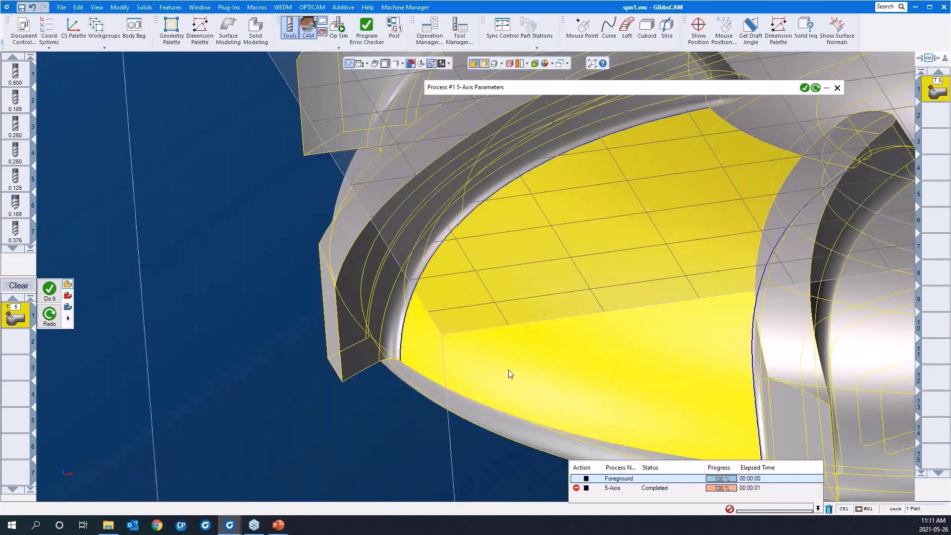
scroll(415, 375, "down", 3)
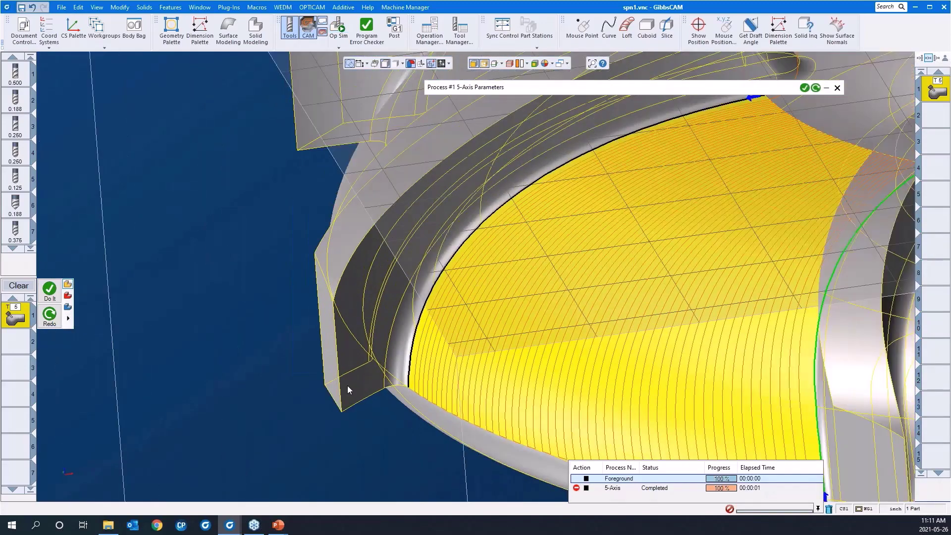
left_click(512, 87)
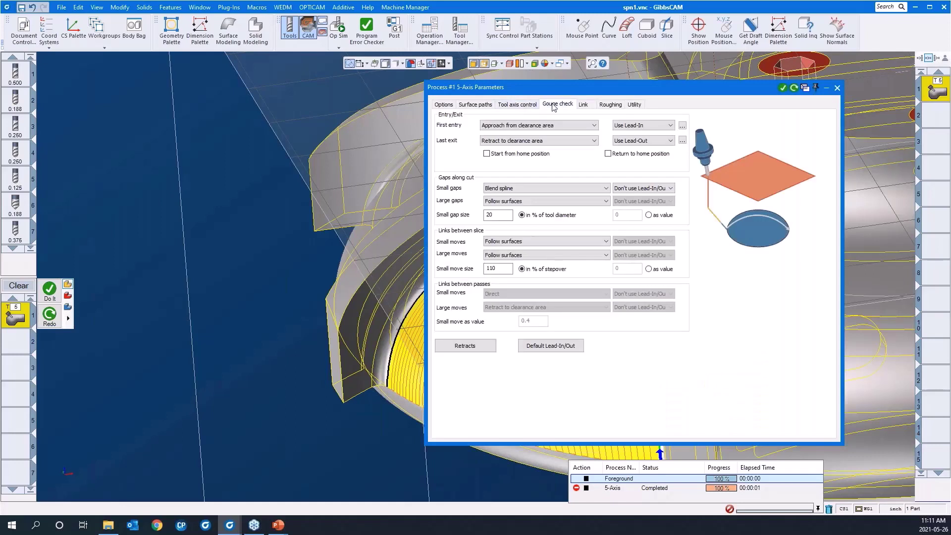
left_click(553, 106)
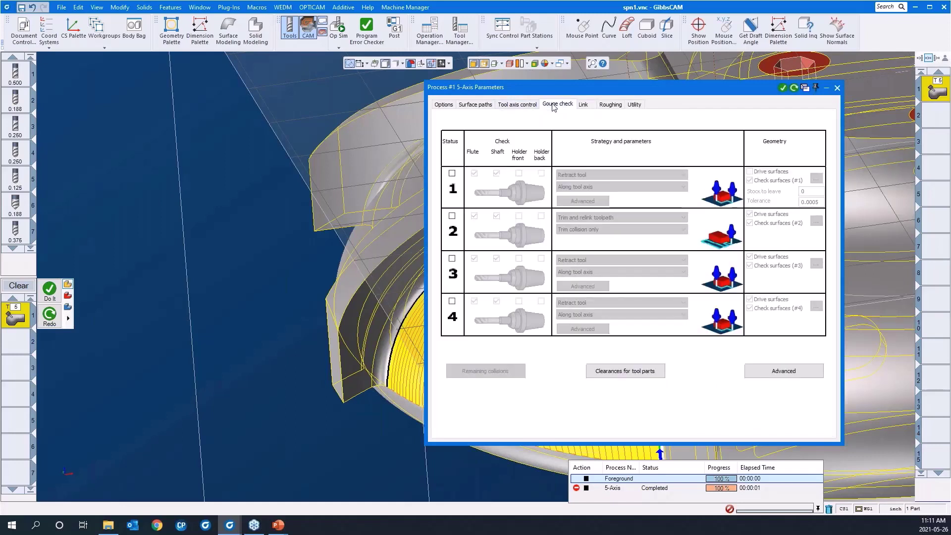
left_click(453, 173)
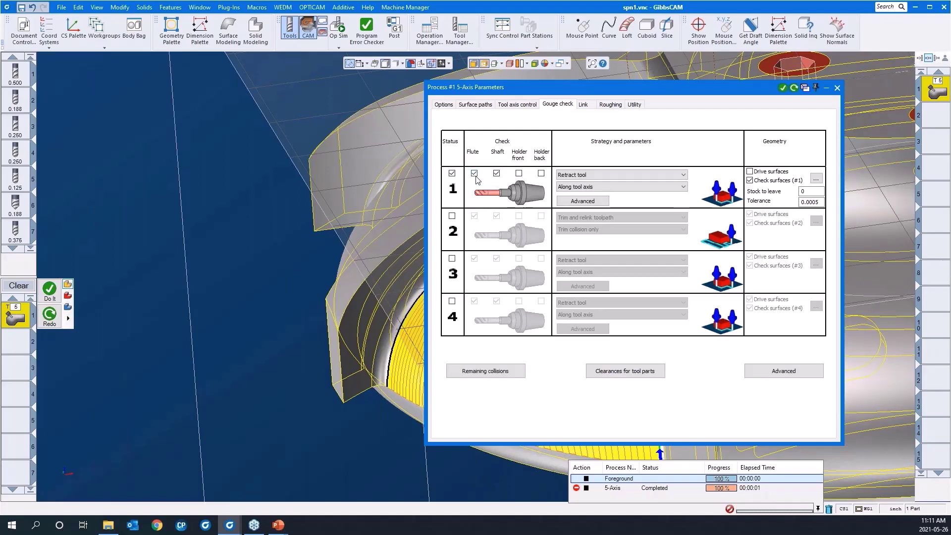
left_click(598, 175)
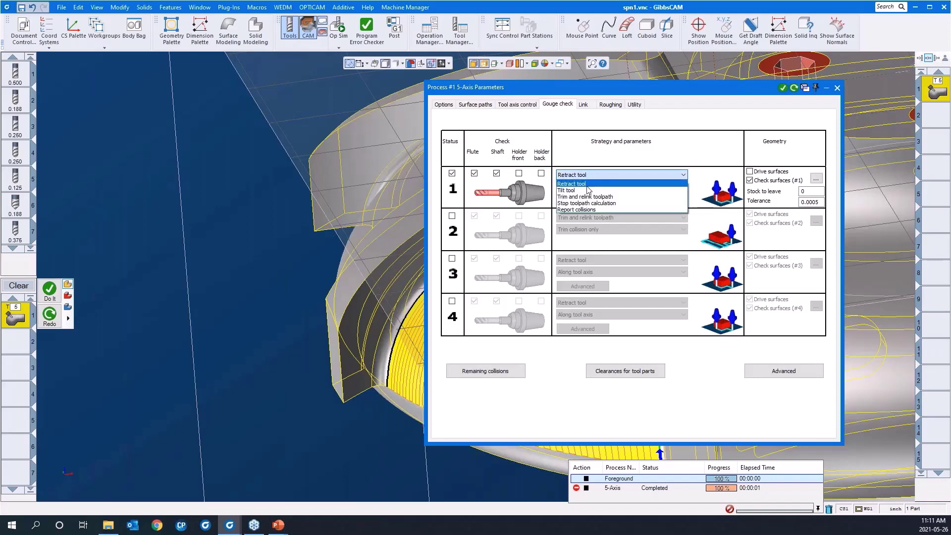
left_click(588, 186)
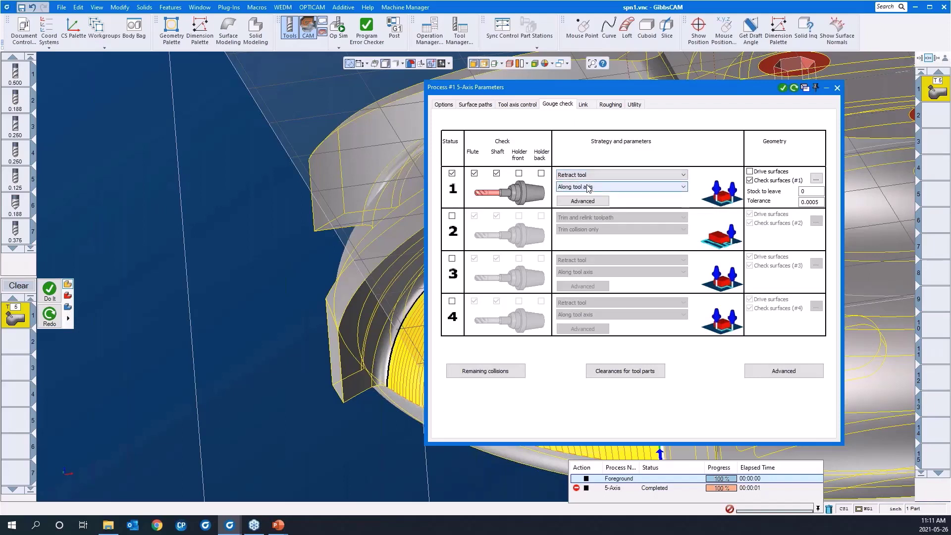
left_click(588, 187)
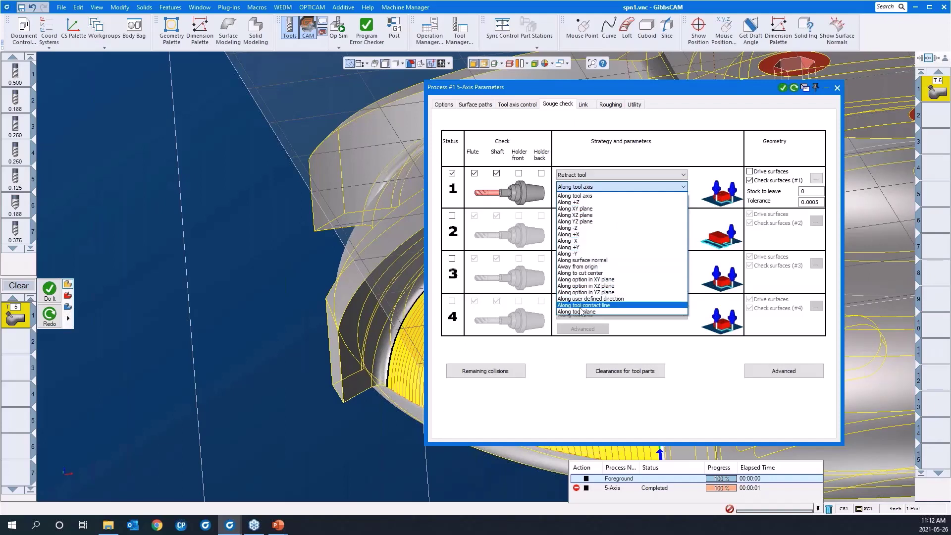
left_click(576, 175)
Change the gouge check 1 strategy to Tilt tool with the Use lead/lag angle option
left_click(575, 177)
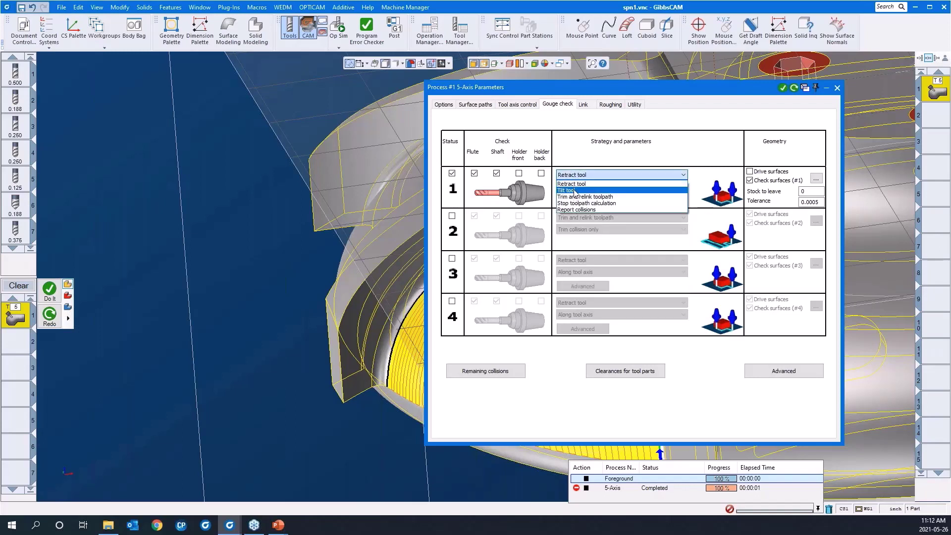
left_click(575, 190)
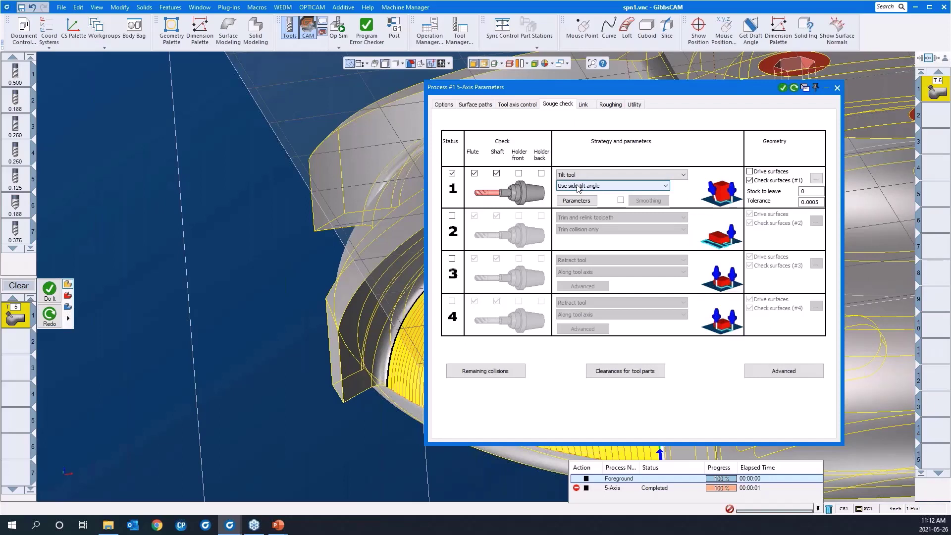
left_click(577, 187)
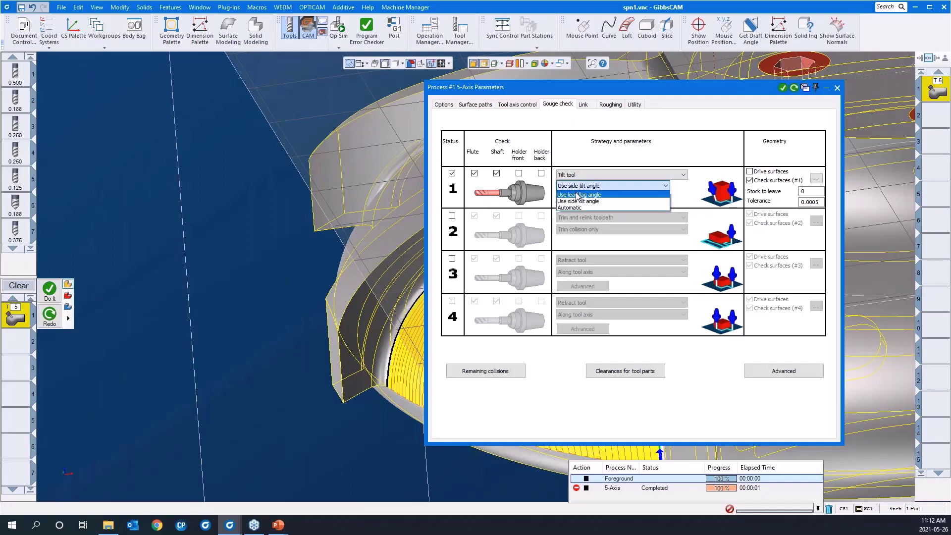
left_click(578, 195)
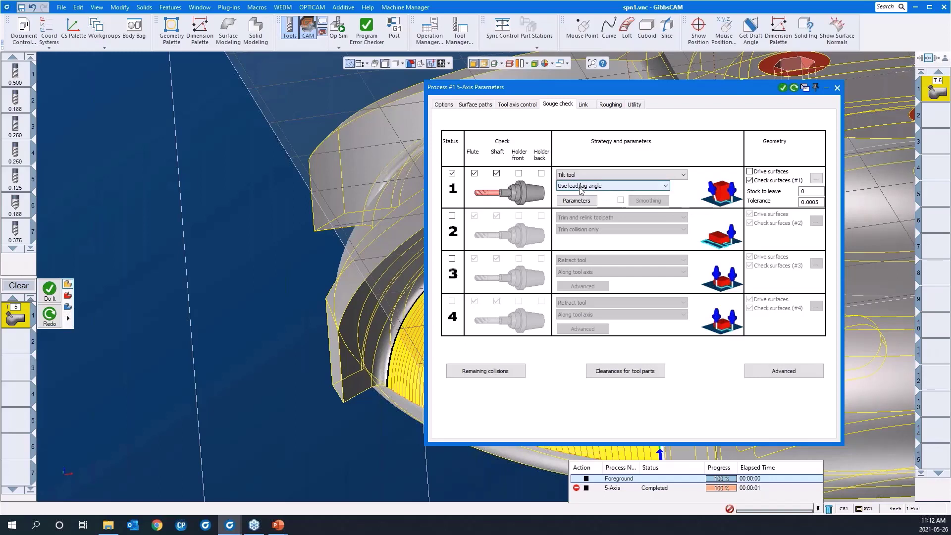
Switch gouge check 1 to the Use side tilt angle option and review its tilt angle parameters
left_click(580, 187)
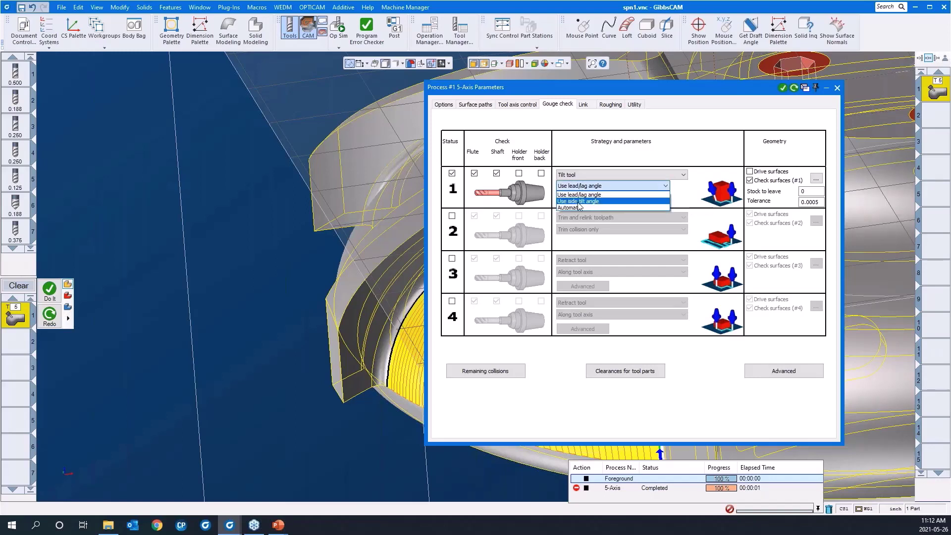
left_click(580, 201)
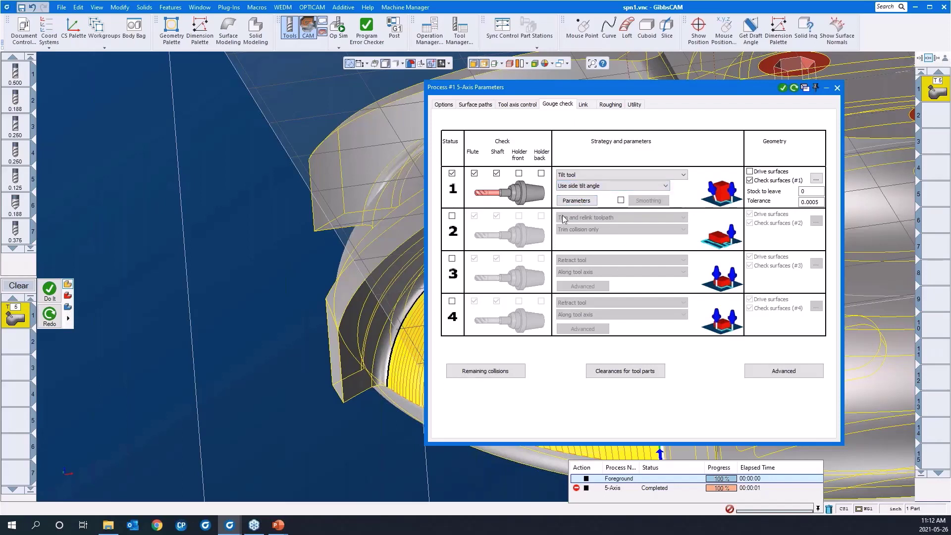
left_click(576, 200)
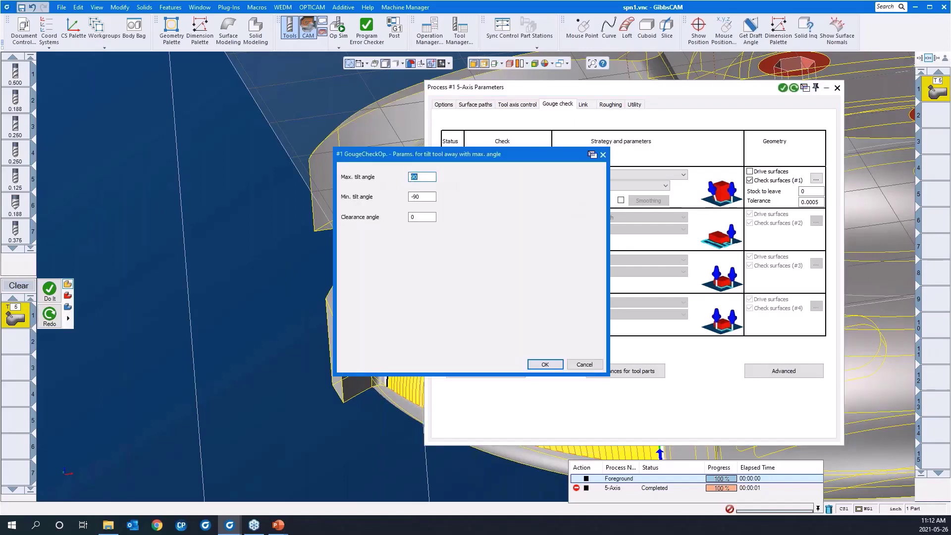
left_click(543, 365)
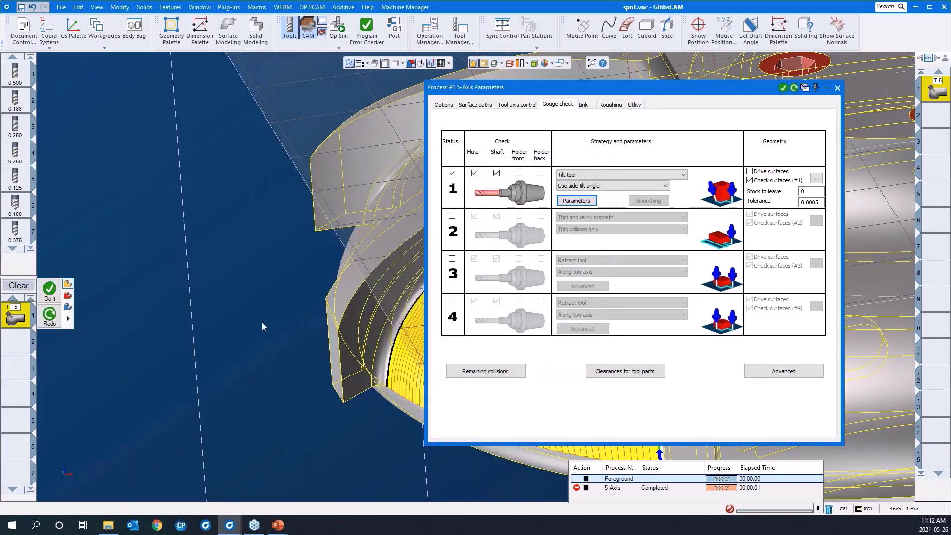
Assign the side face of the first blade as the check surface for gouge check 1
middle_click_drag(262, 322, 198, 269)
scroll(197, 269, "down", 2)
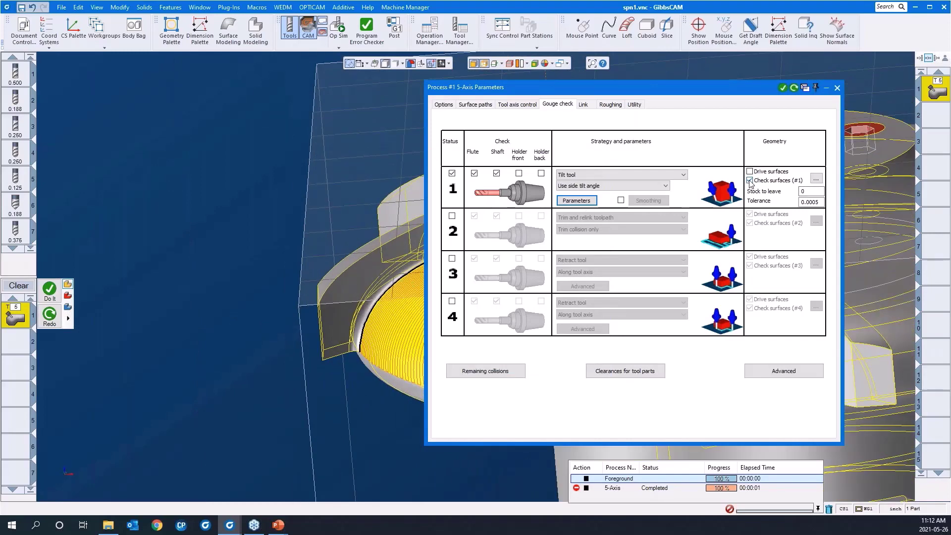
left_click(815, 179)
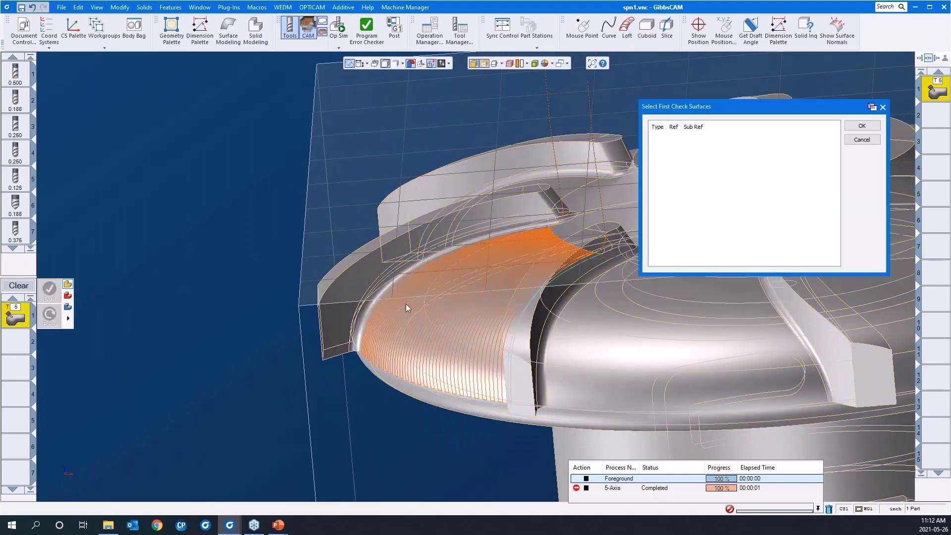
left_click(338, 323)
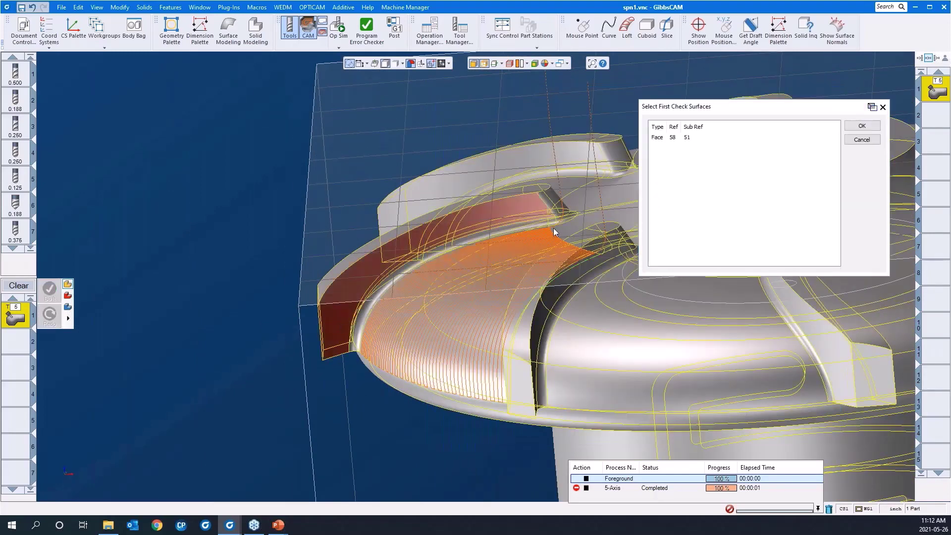
left_click(856, 127)
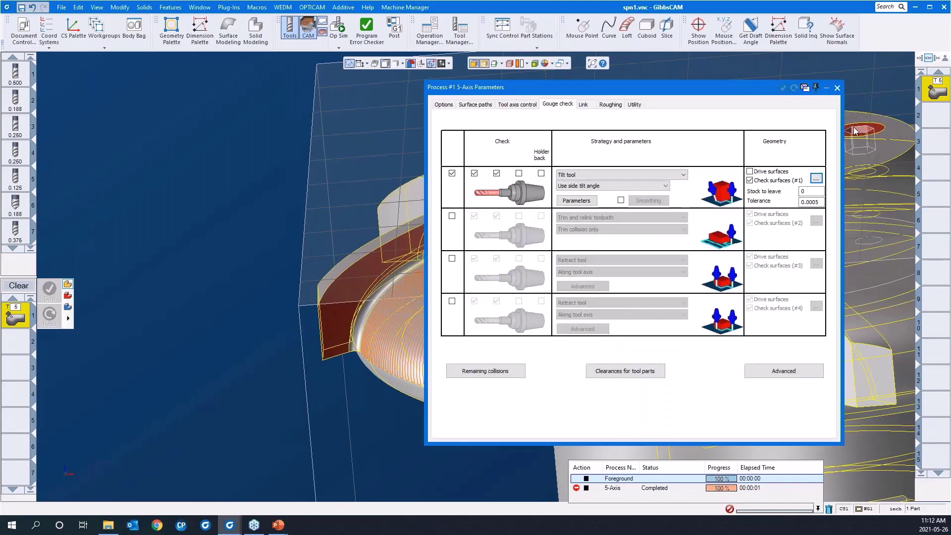
Set the gouge check 1 stock to leave to .05 and recalculate the 5-axis toolpath
left_click(810, 192)
type(".")
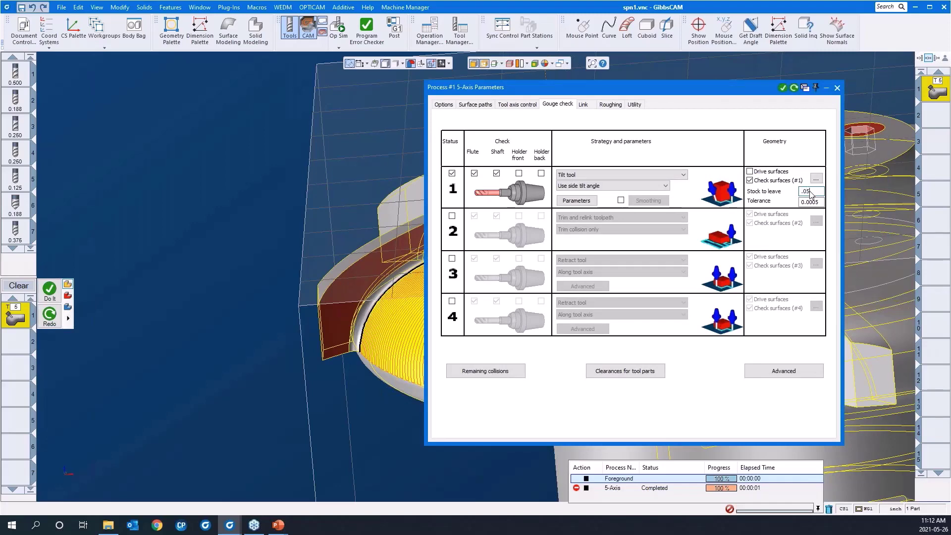
type("05")
left_click(718, 86)
right_click(227, 161)
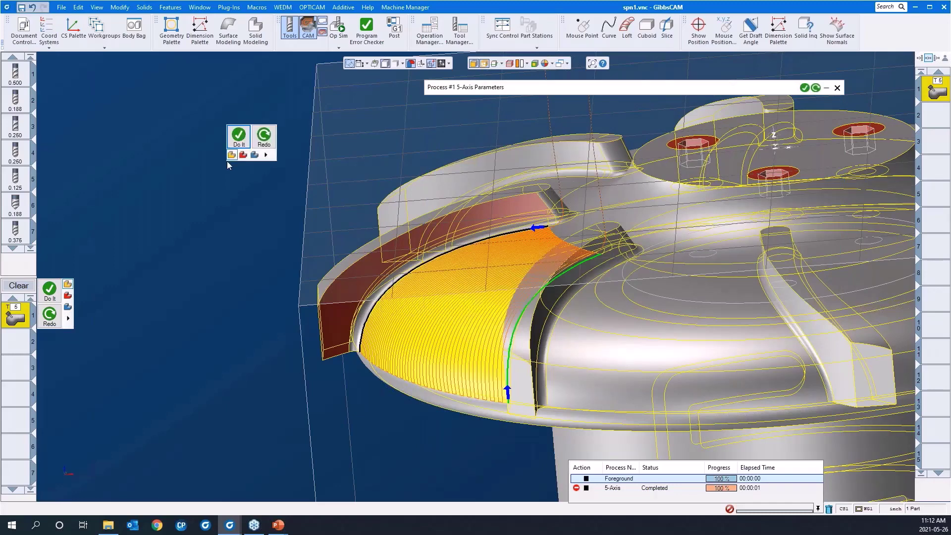
left_click(262, 140)
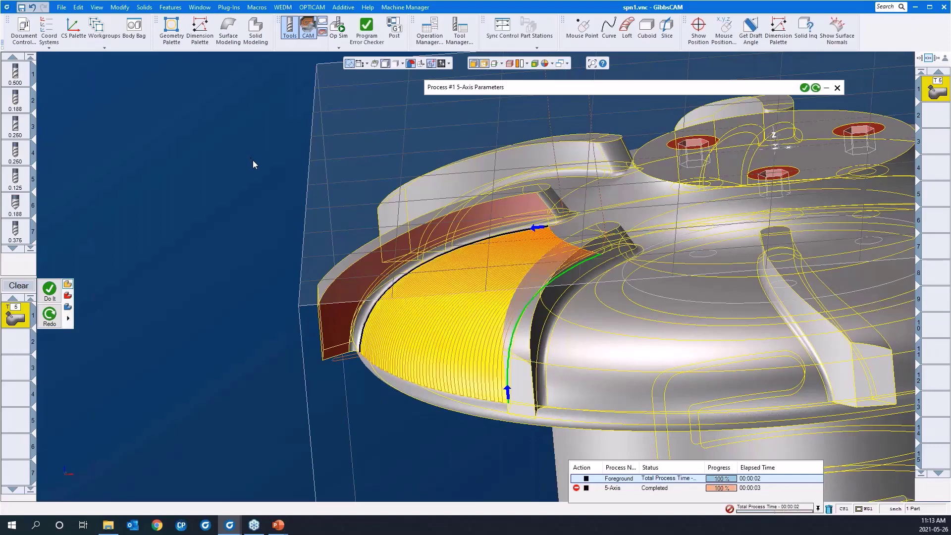
Simulate the recalculated toolpath at reduced speed and examine the tool's tilt along the first blade
middle_click_drag(253, 210, 461, 292)
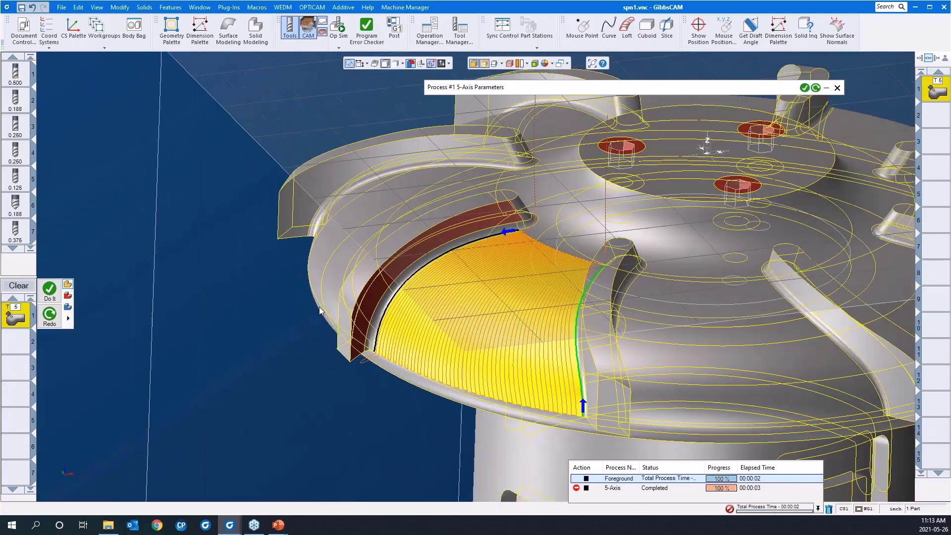
left_click_drag(321, 309, 425, 416)
scroll(257, 280, "down", 6)
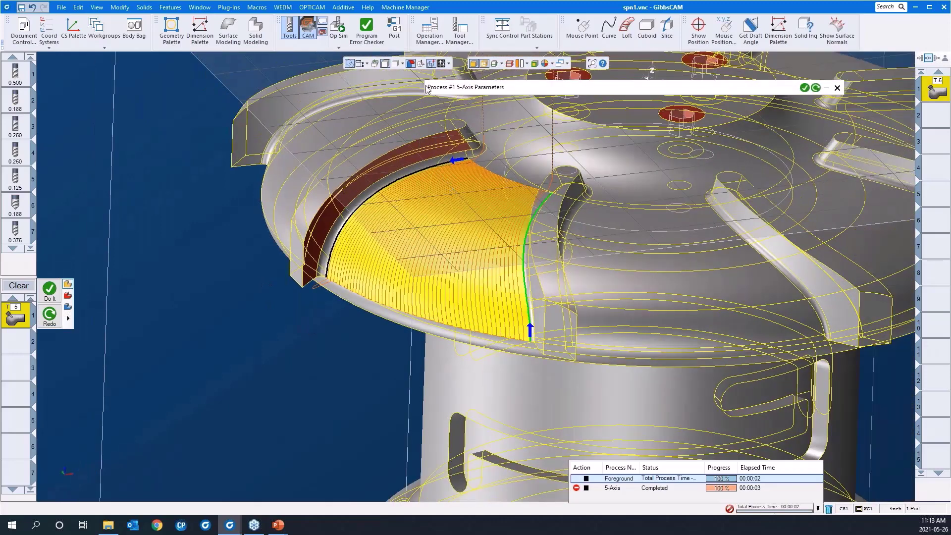
left_click(341, 28)
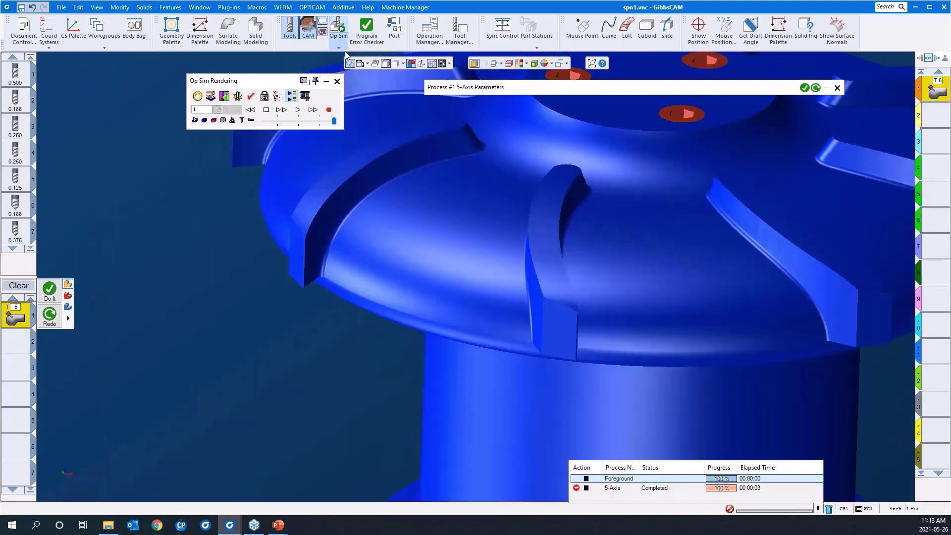
left_click(296, 122)
left_click(298, 110)
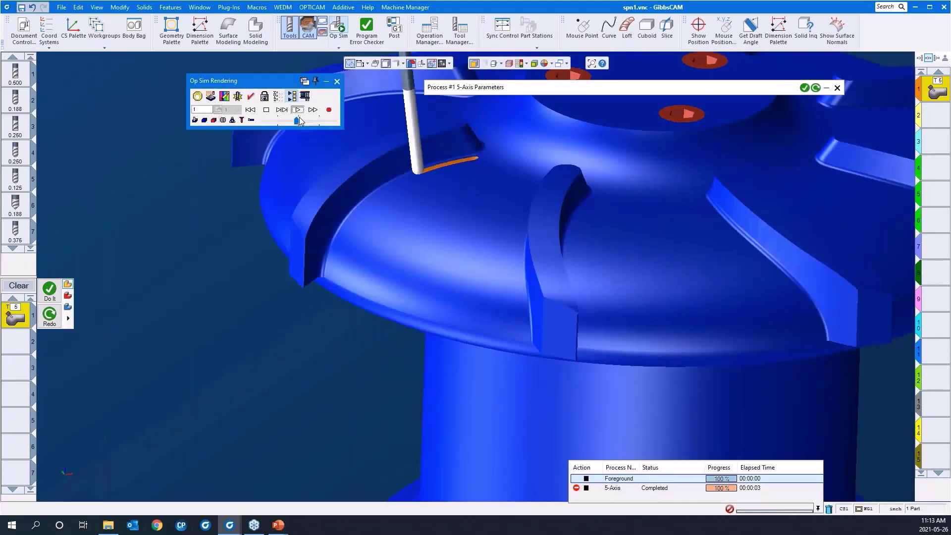
middle_click_drag(450, 292, 627, 194)
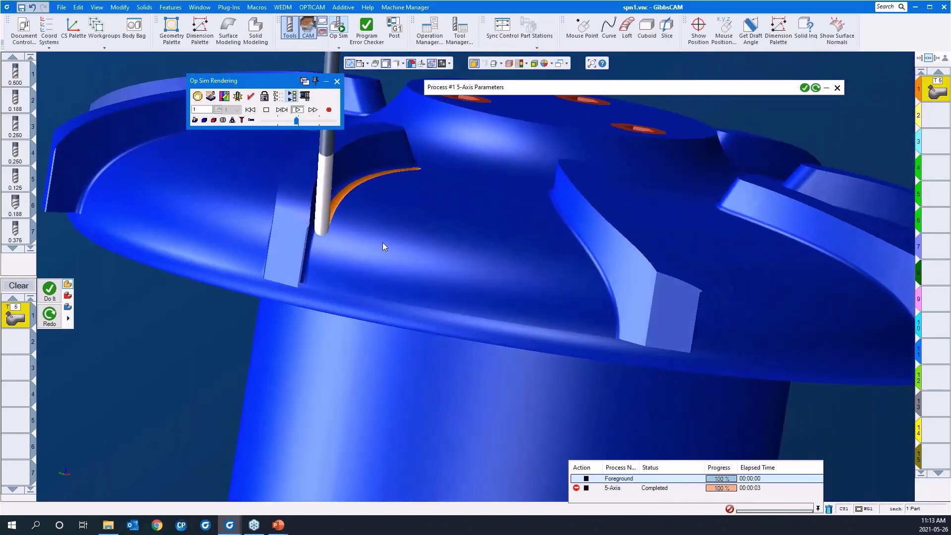
middle_click_drag(382, 242, 217, 211)
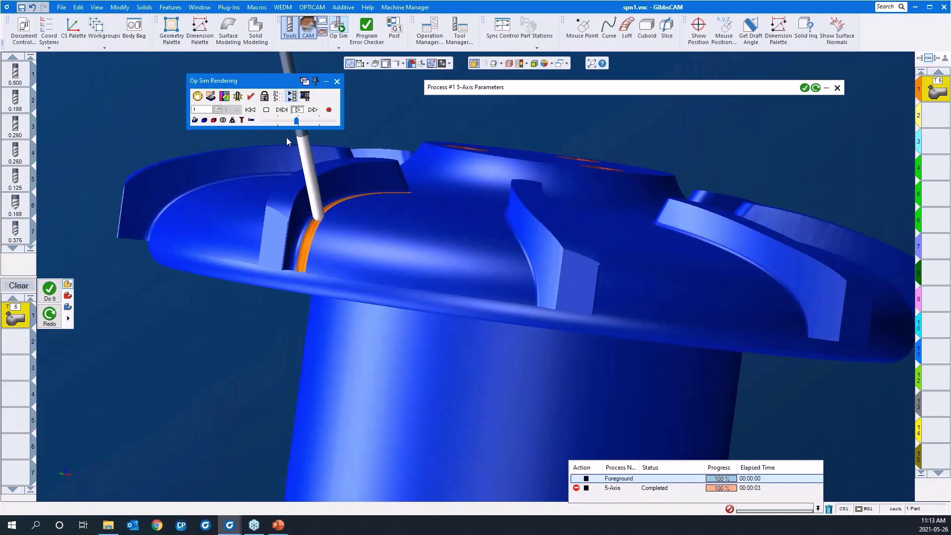
Advance the simulation move by move and display the tool holder to examine its clearance from the blade
left_click(282, 109)
left_click(283, 109)
left_click(283, 109)
left_click(282, 109)
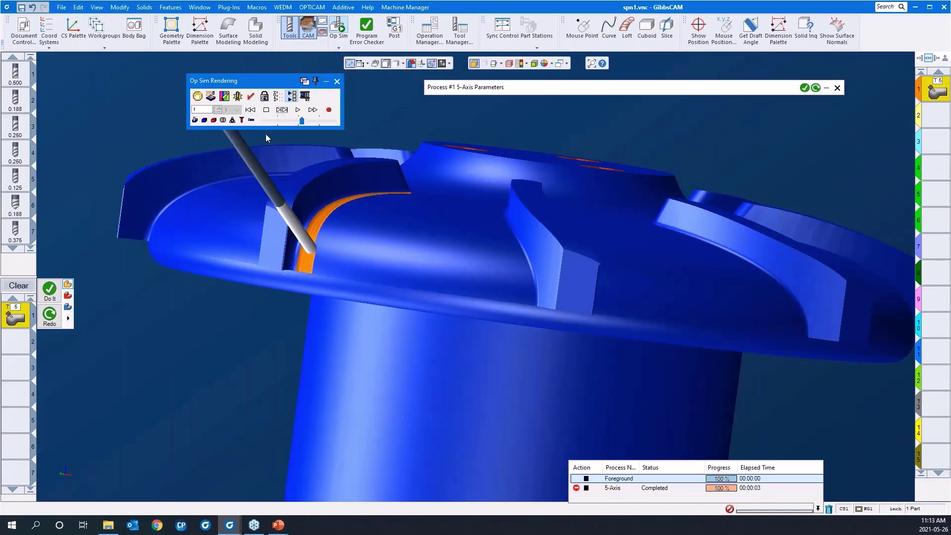
left_click(251, 121)
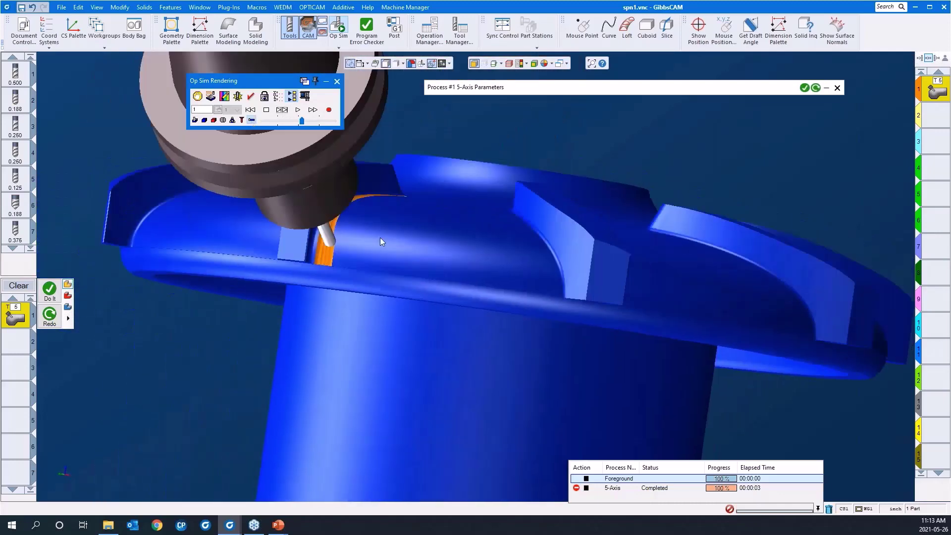
Play the simulation with the holder shown at higher speed, watch it cross the surface, and close it
middle_click_drag(380, 239, 165, 275)
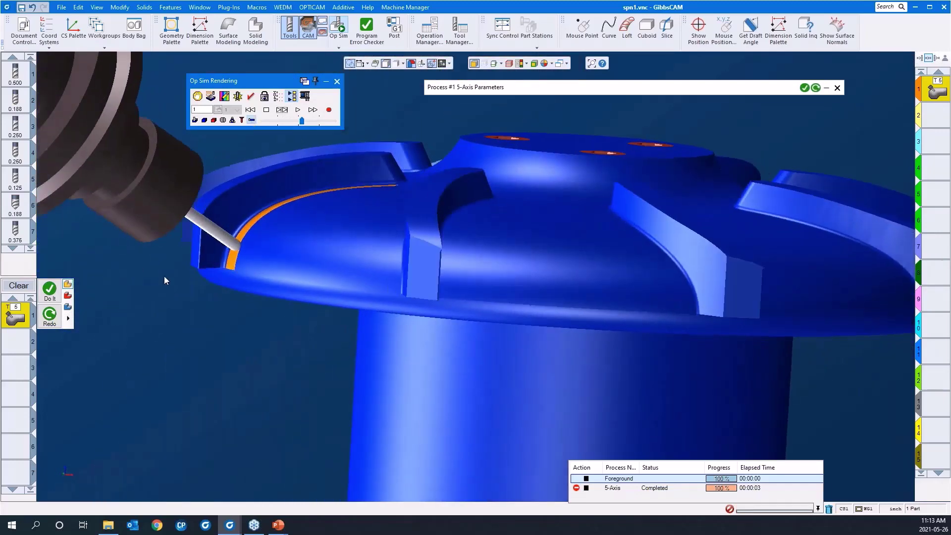
scroll(168, 273, "down", 2)
left_click_drag(318, 122, 338, 123)
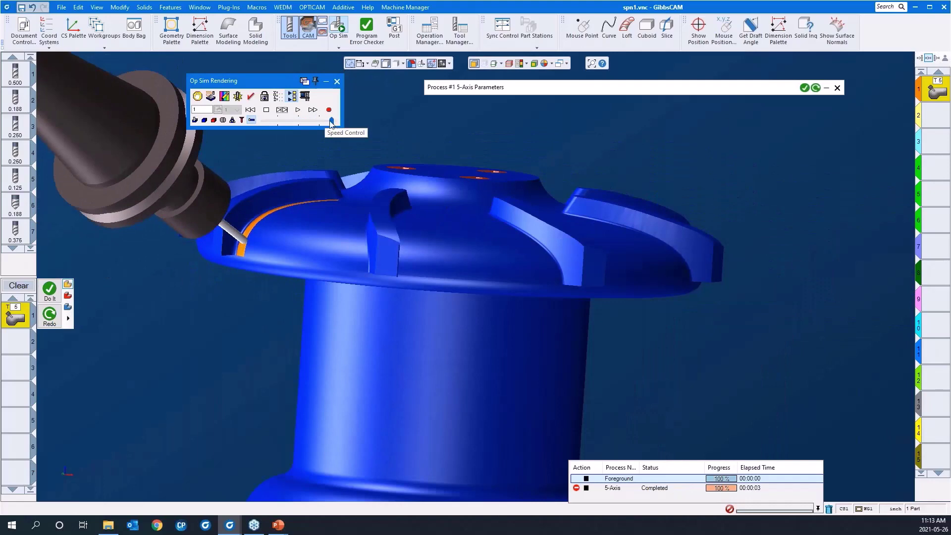
left_click(296, 110)
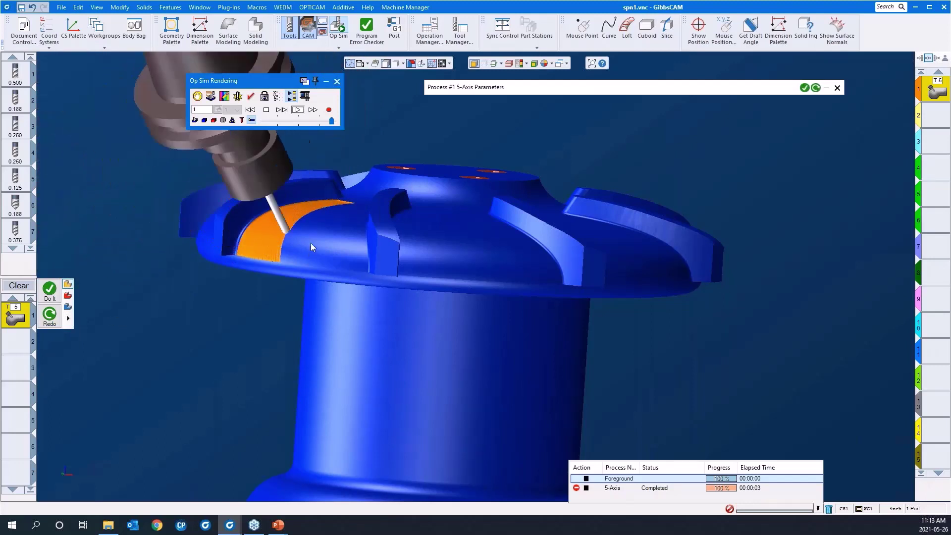
left_click(336, 82)
Close the 5-axis process parameters and clear the finished process and its surface selections
middle_click_drag(349, 208, 420, 339)
scroll(420, 340, "down", 2)
left_click_drag(567, 373, 191, 147)
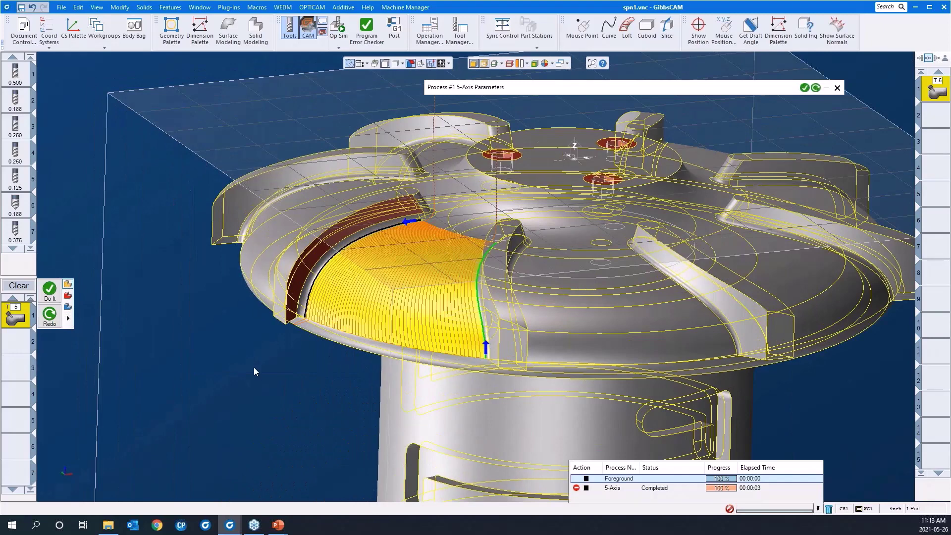
left_click(308, 34)
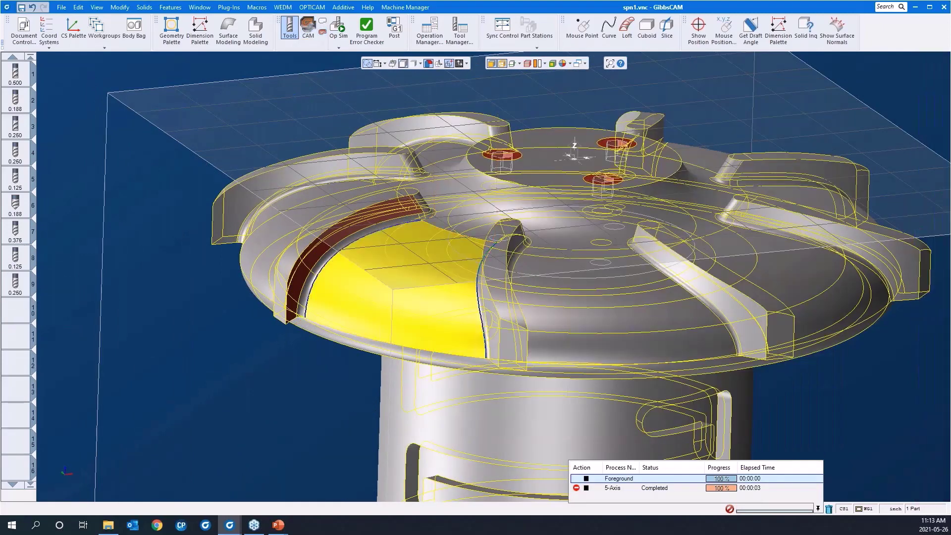
left_click(308, 33)
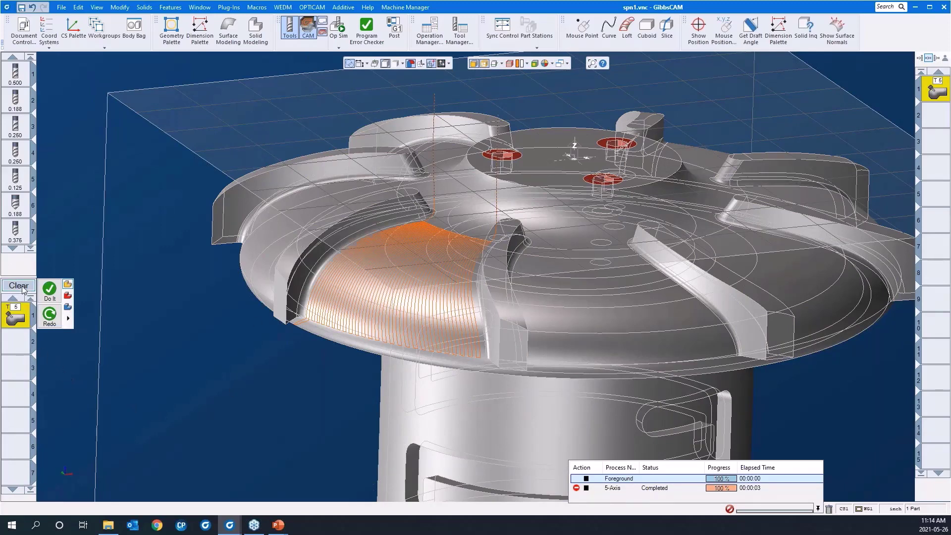
mouse_move(272, 361)
middle_mouse_down()
mouse_move(317, 376)
mouse_move(276, 365)
middle_mouse_up()
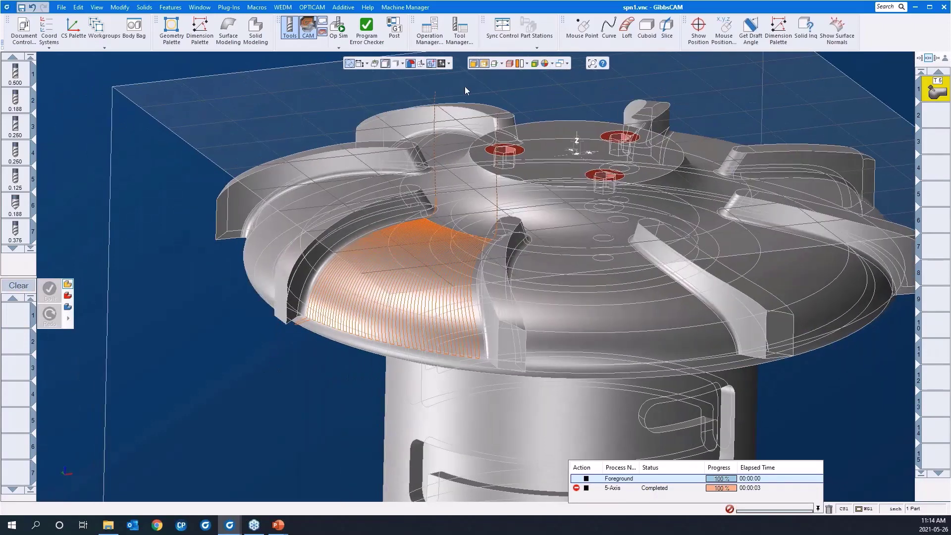
Hide the part's edge lines and make the empty second operation slot active for the next operation
left_click(484, 69)
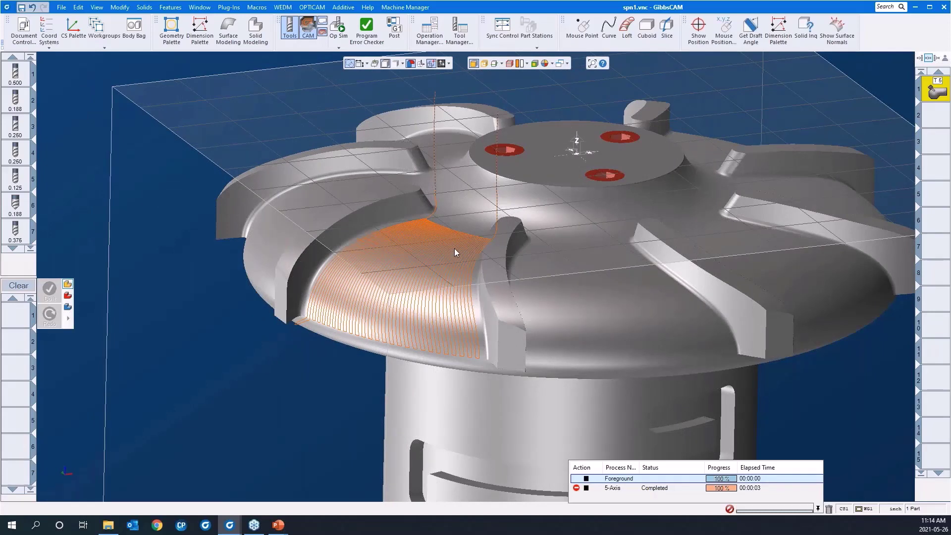
left_click(932, 118)
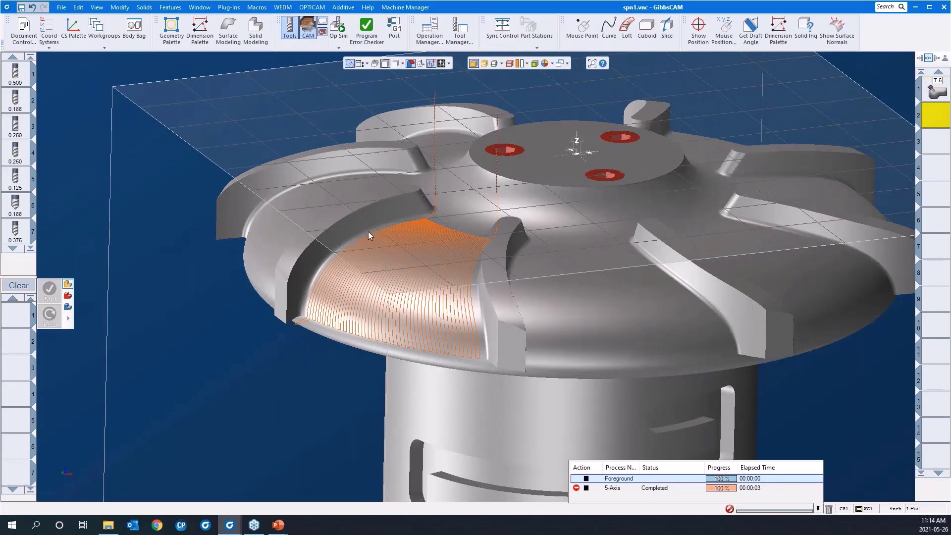
left_click(485, 65)
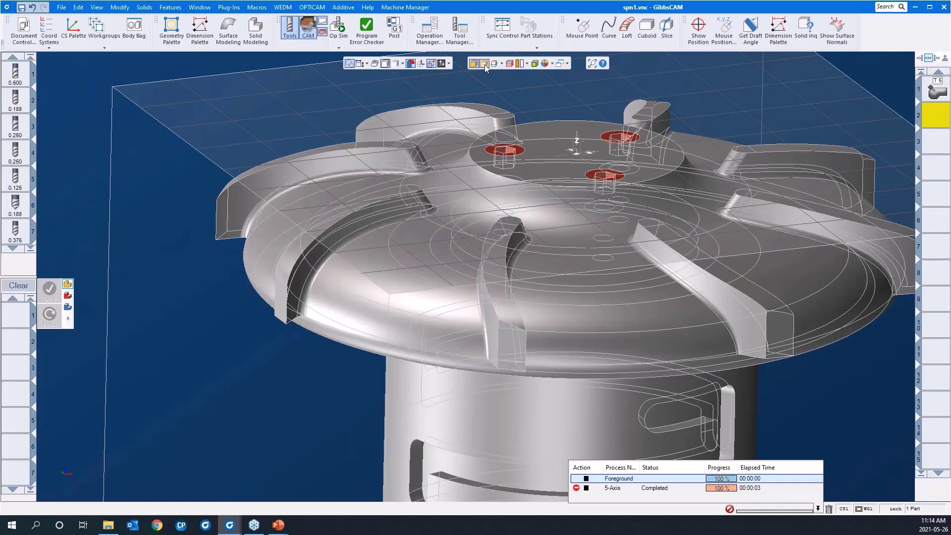
left_click(473, 63)
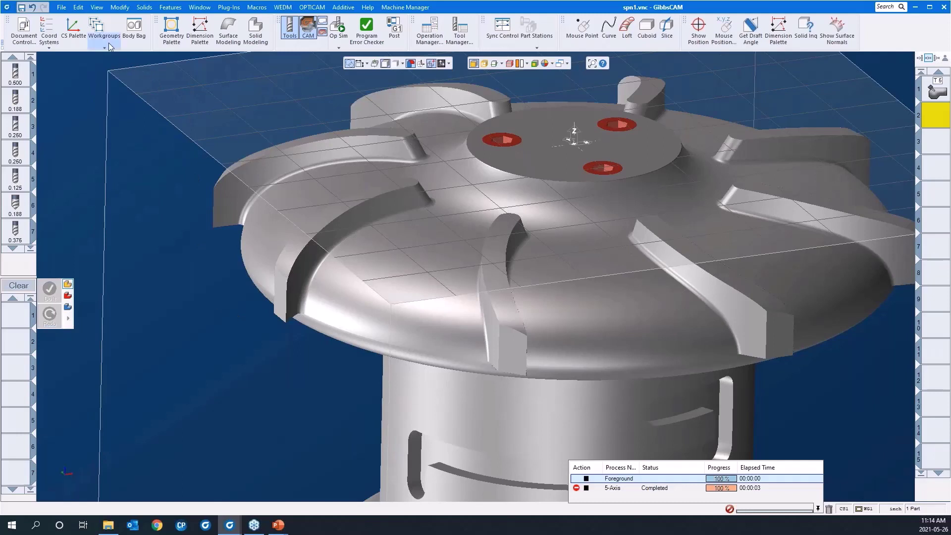
Make the swarf blade workgroup current to show its blade curves
left_click(104, 26)
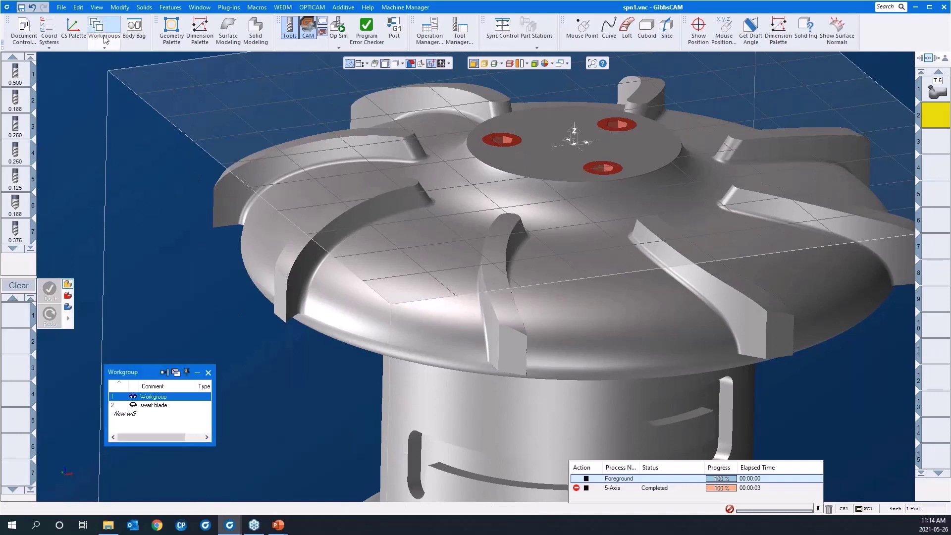
left_click(148, 405)
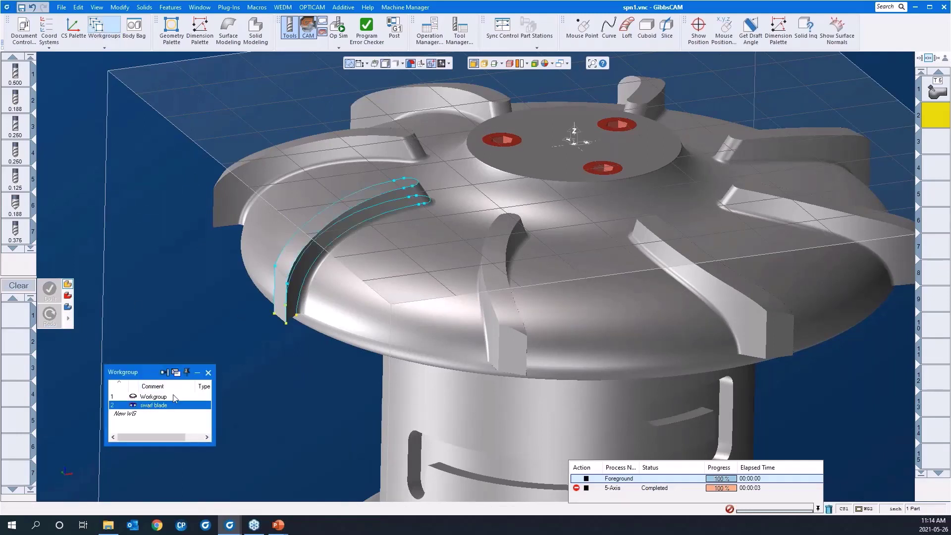
left_click(208, 373)
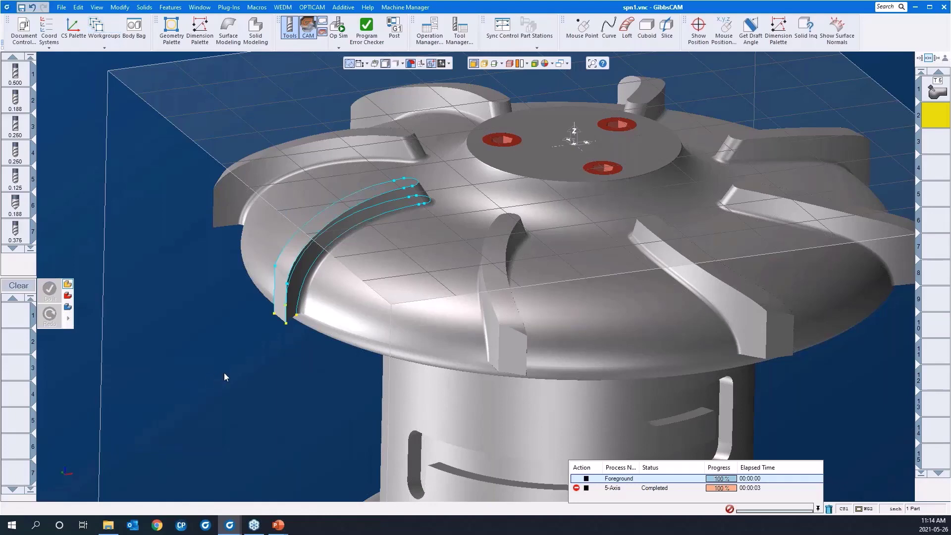
Create a 5-Axis process in the first process slot using the 0.125 ball endmill, tool 5
scroll(112, 329, "down", 1)
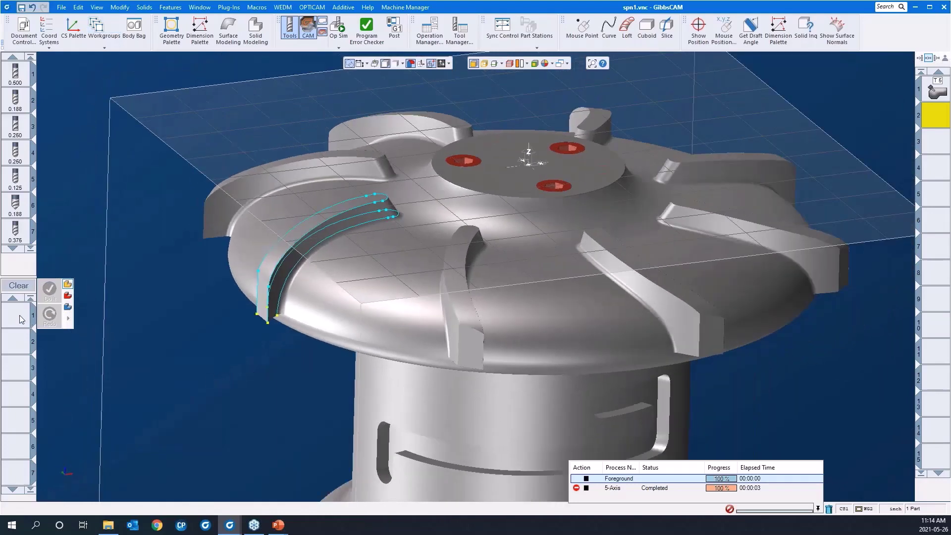
double_click(21, 319)
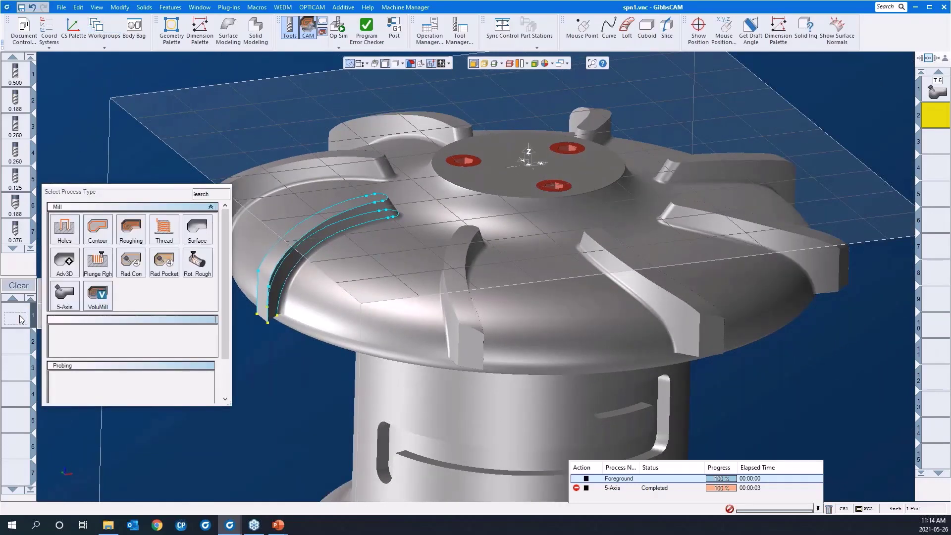
left_click(65, 295)
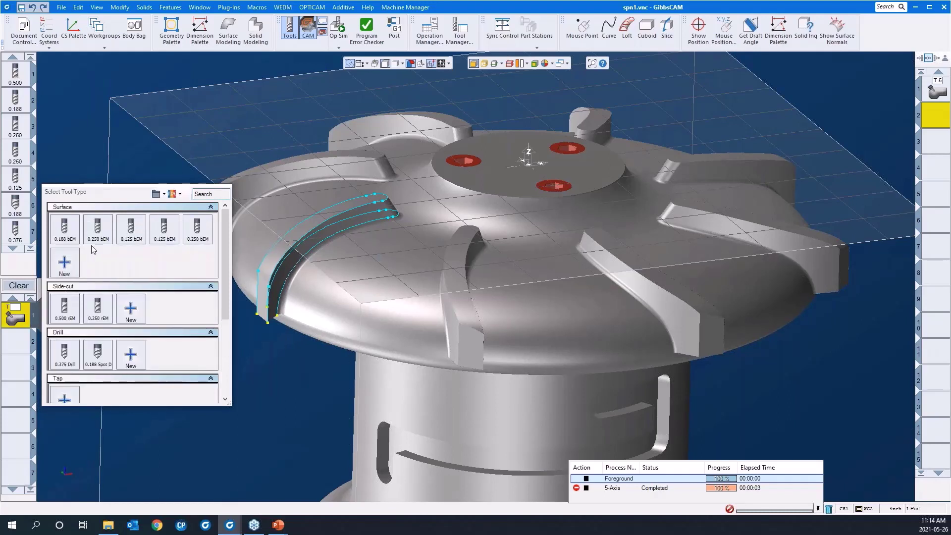
mouse_move(96, 236)
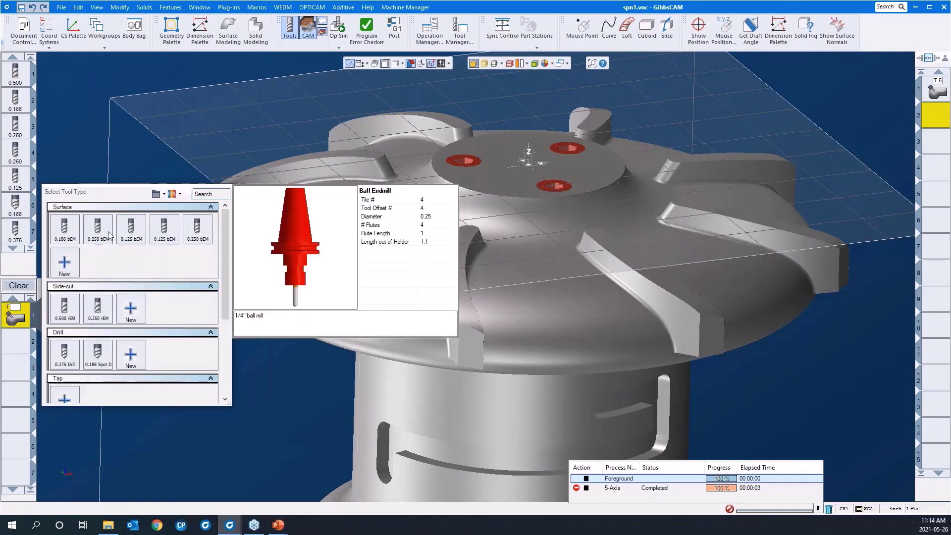
mouse_move(135, 237)
left_click(135, 237)
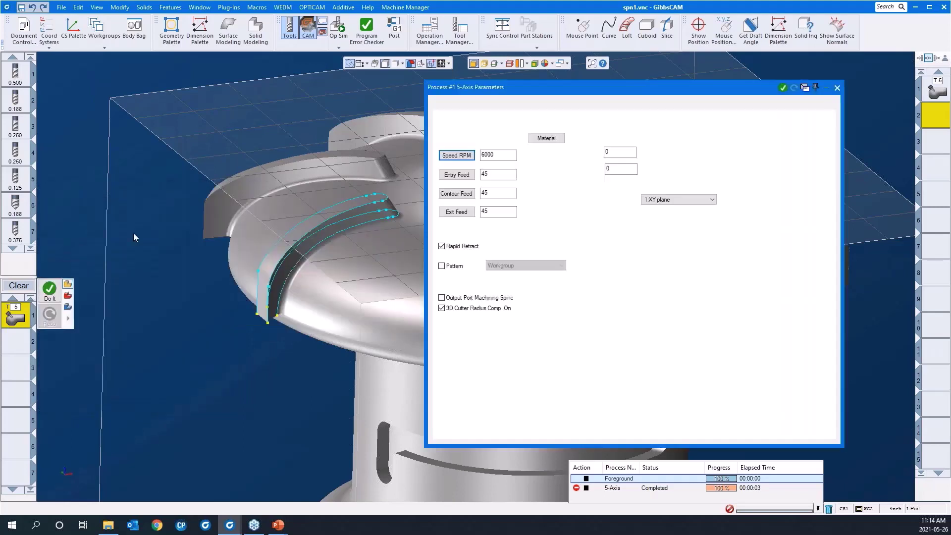
Turn off 3D cutter radius compensation and base the surface path calculation on Swarf machining
left_click(499, 312)
left_click(476, 105)
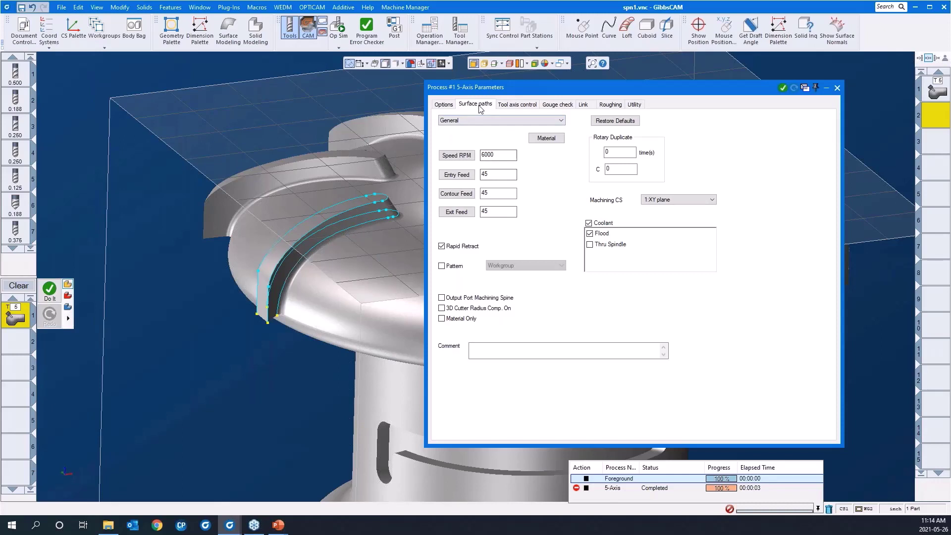
left_click(529, 119)
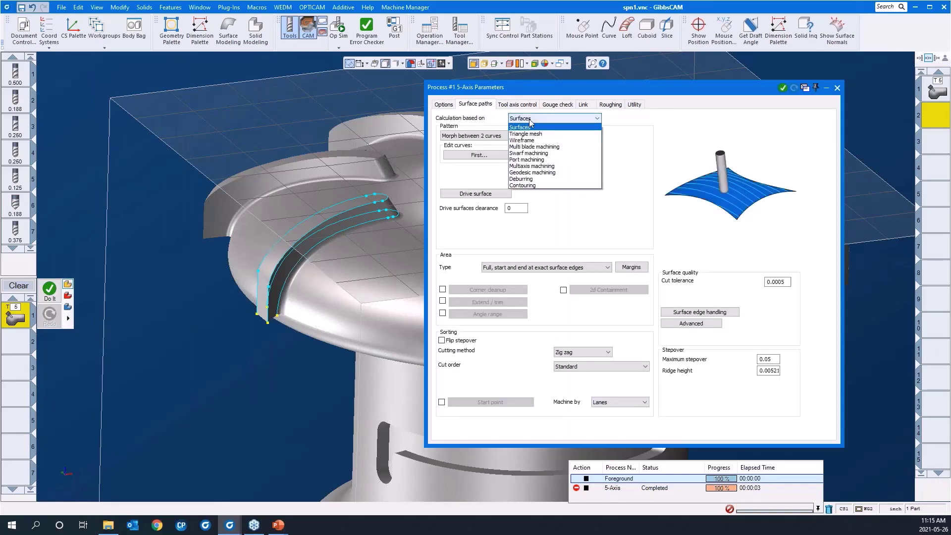
left_click(528, 154)
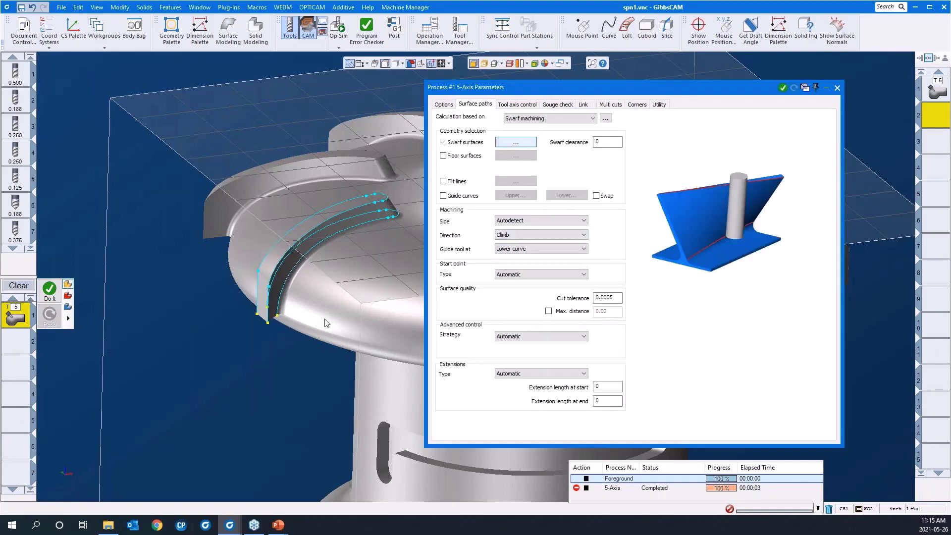
Assign both side faces and the rounded nose face of the blade with the curves as the swarf surfaces
middle_click_drag(290, 331, 294, 314)
left_click(515, 143)
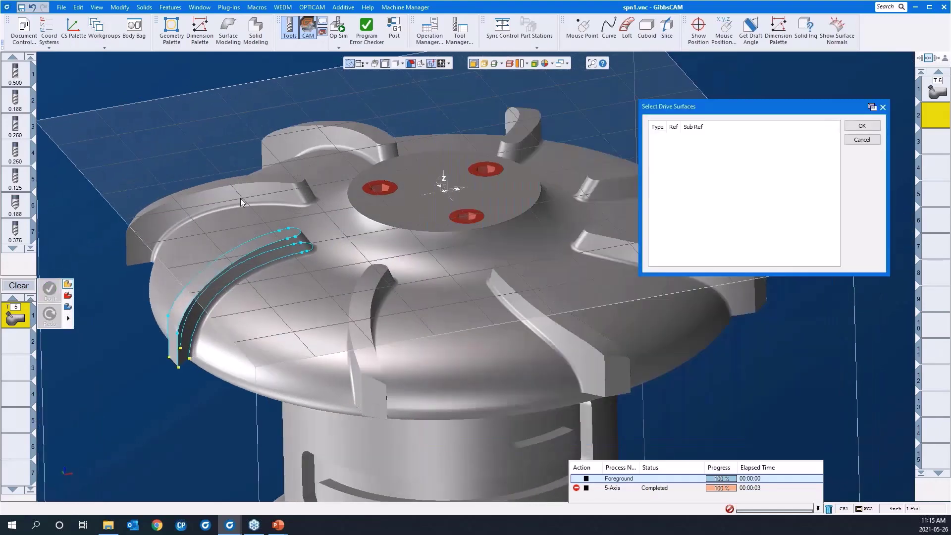
left_click_drag(228, 186, 371, 293)
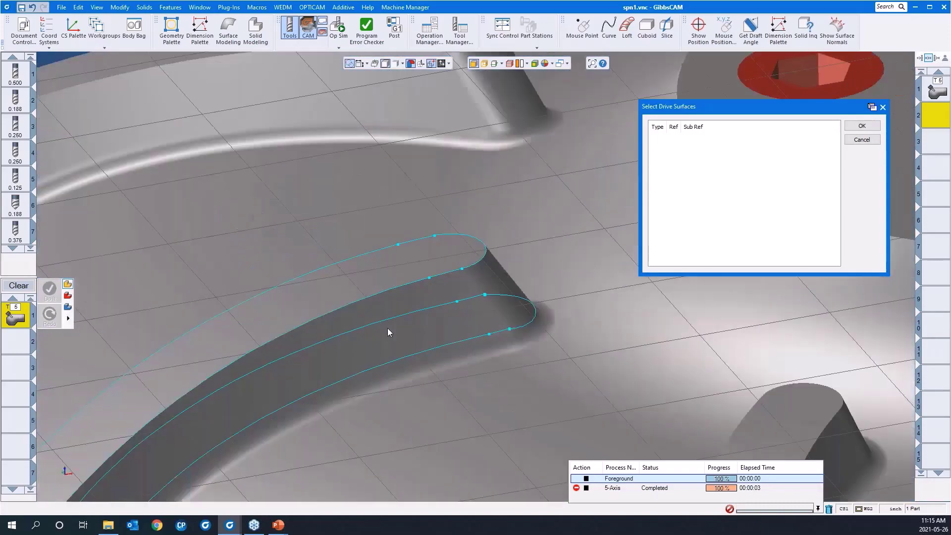
left_click(388, 328)
scroll(367, 349, "down", 5)
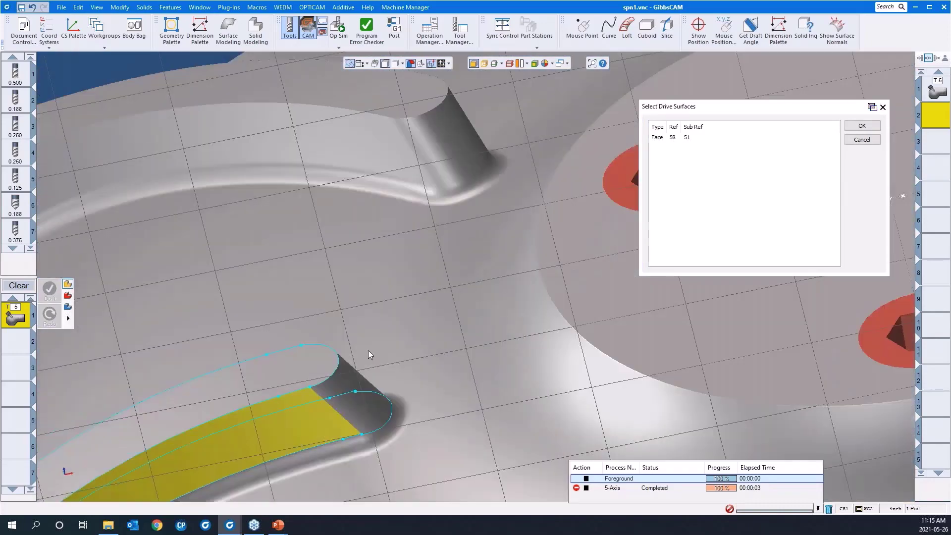
left_click(367, 349)
scroll(165, 313, "down", 3)
scroll(165, 313, "down", 2)
middle_click_drag(361, 373, 768, 364)
left_click(399, 412)
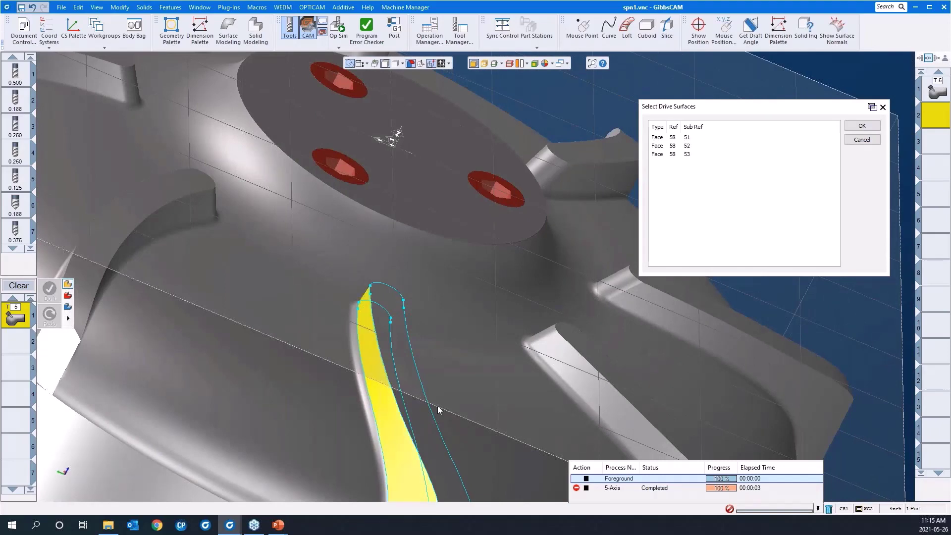
middle_click_drag(438, 405, 199, 228)
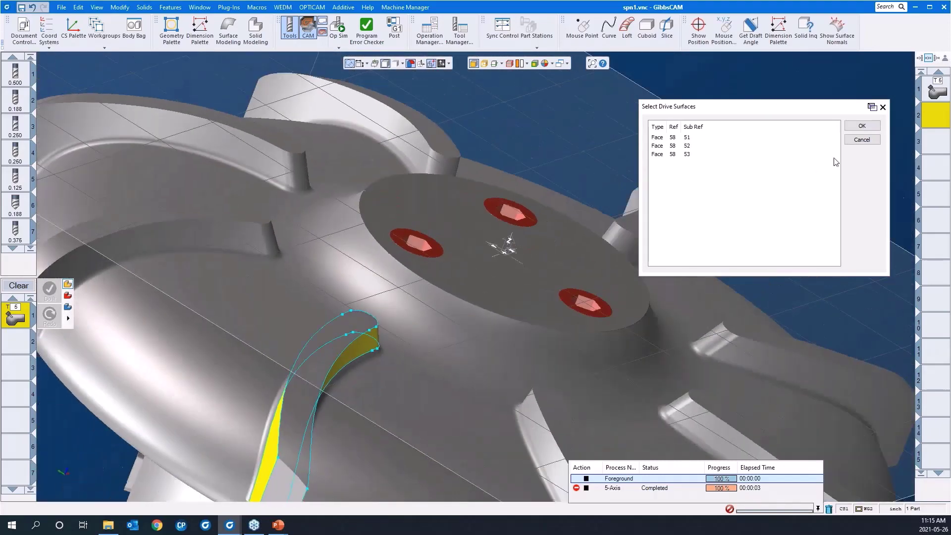
left_click(862, 126)
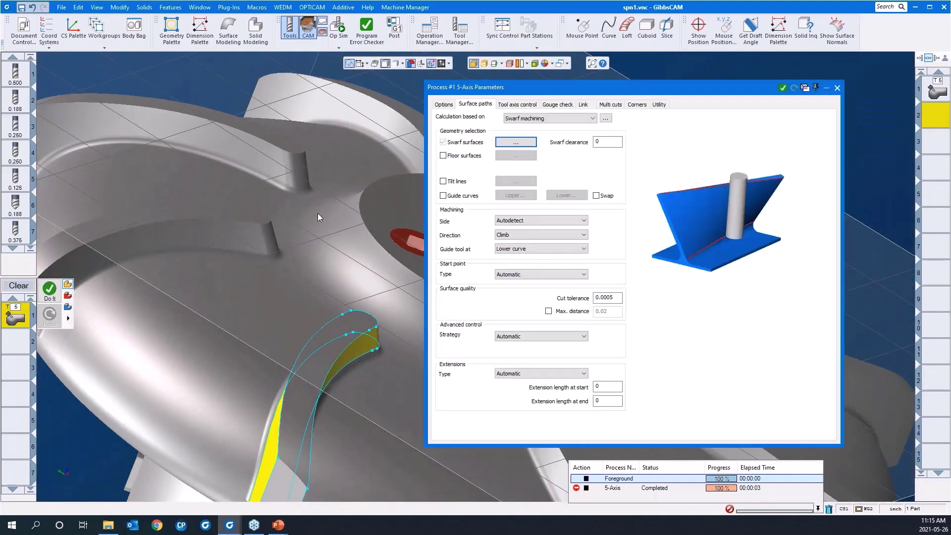
Enable guide curves and assign the curve around the blade's top edge as the upper guide curve
scroll(317, 213, "down", 3)
middle_click_drag(208, 245, 396, 185)
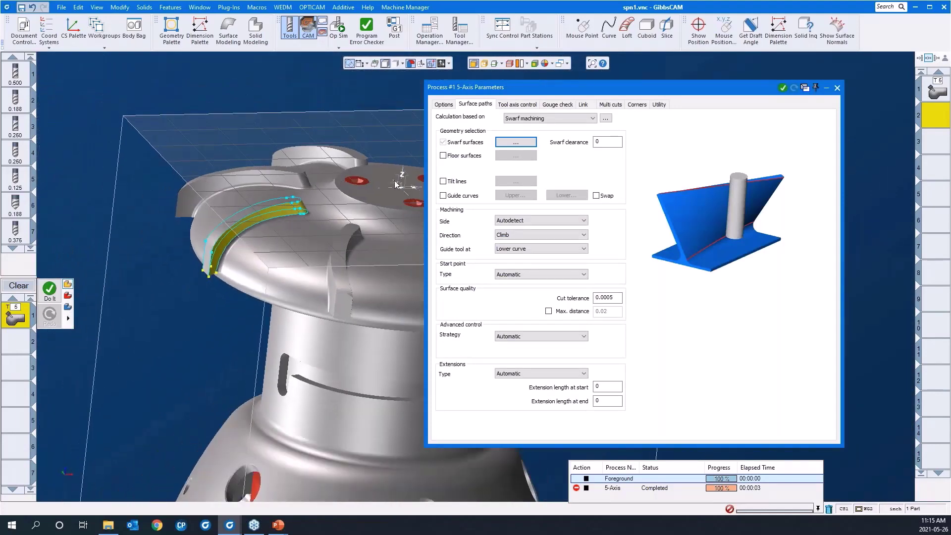
left_click(443, 195)
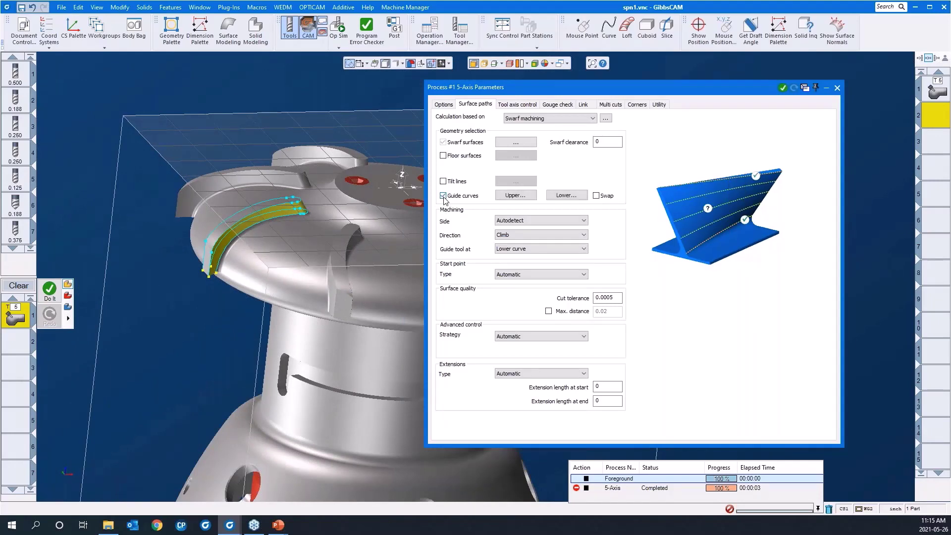
left_click(515, 196)
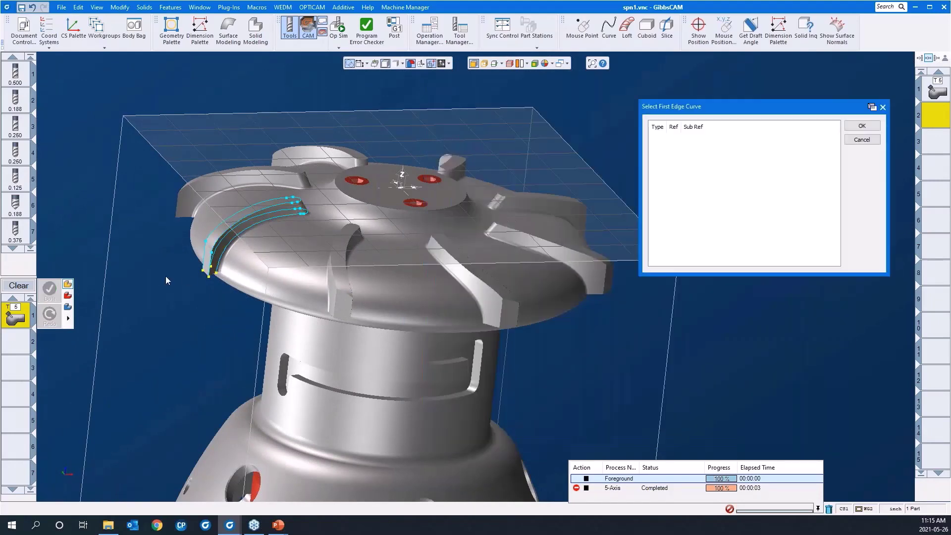
left_click(202, 274)
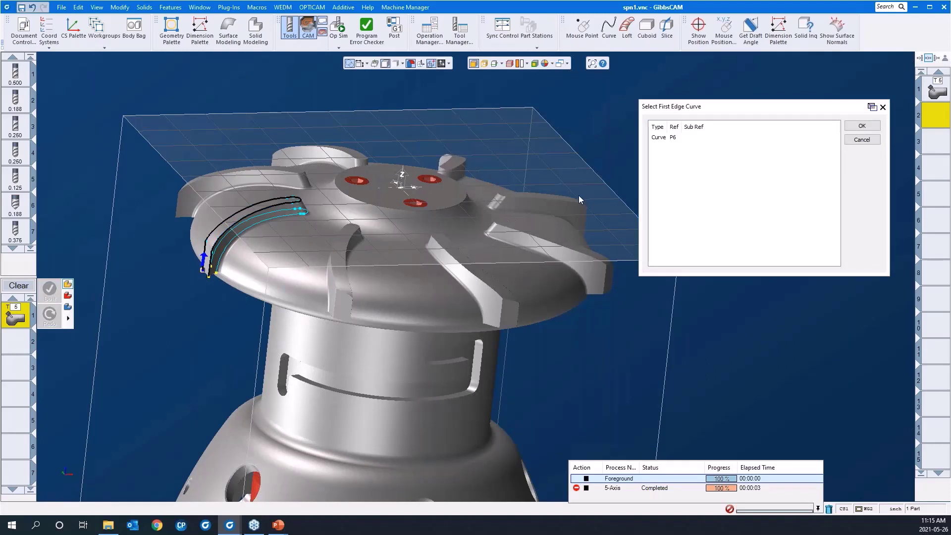
left_click(861, 127)
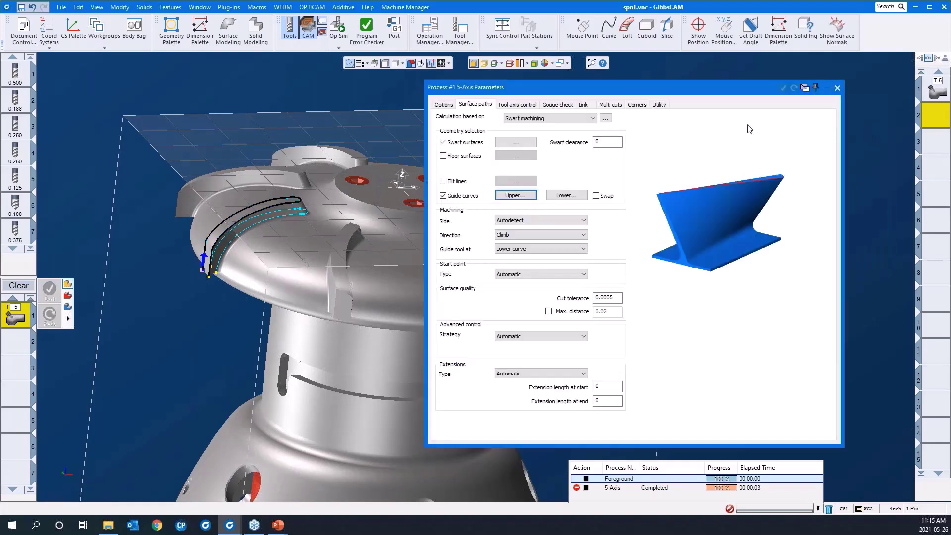
Assign the curve around the base of the blade as the lower guide curve
left_click(566, 195)
left_click_drag(174, 248, 274, 295)
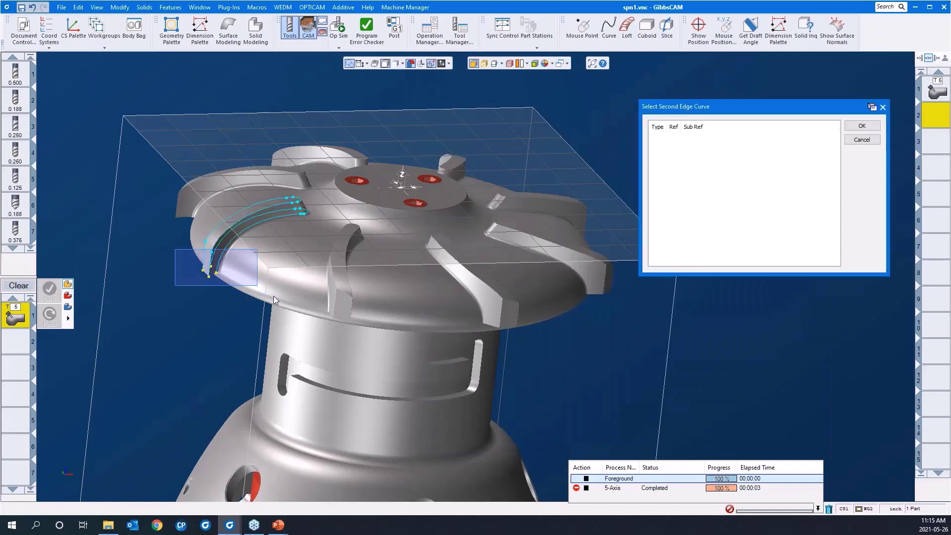
left_click(352, 222)
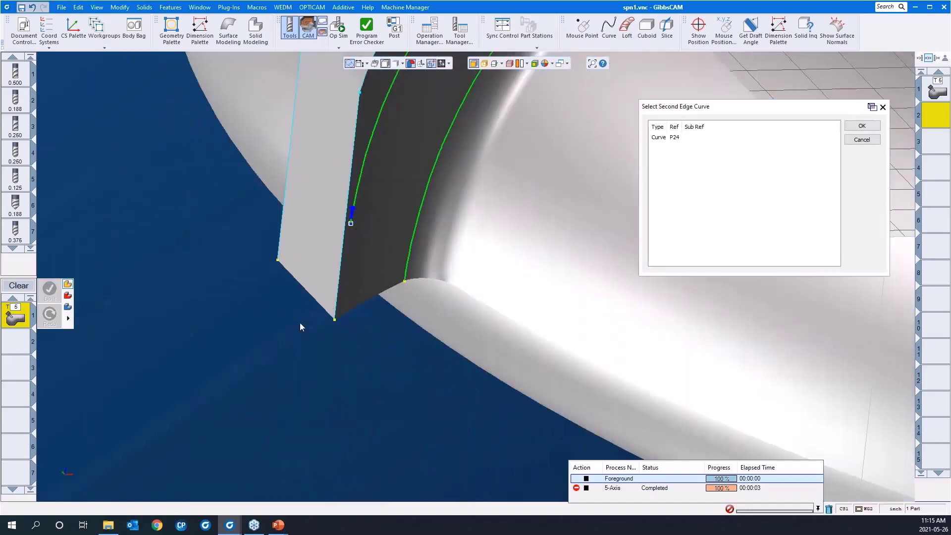
scroll(235, 368, "down", 3)
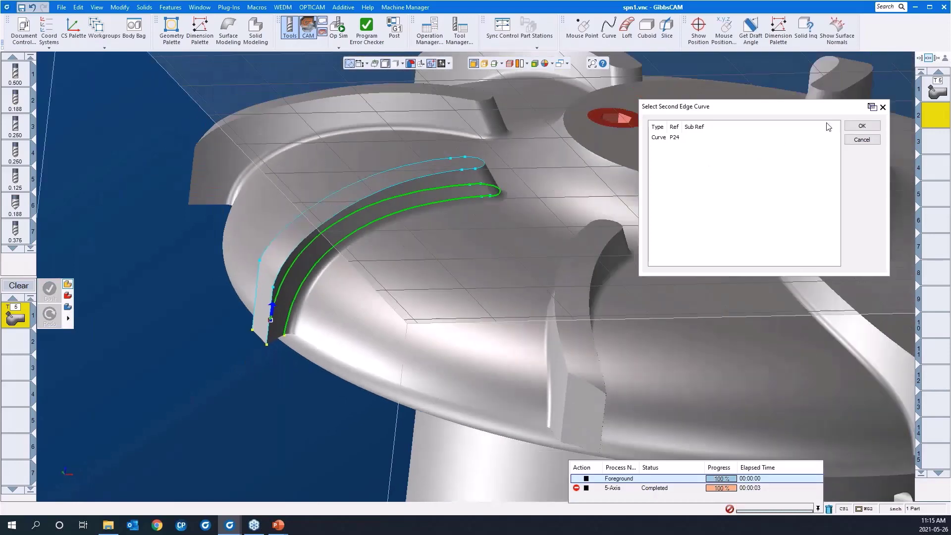
left_click(849, 128)
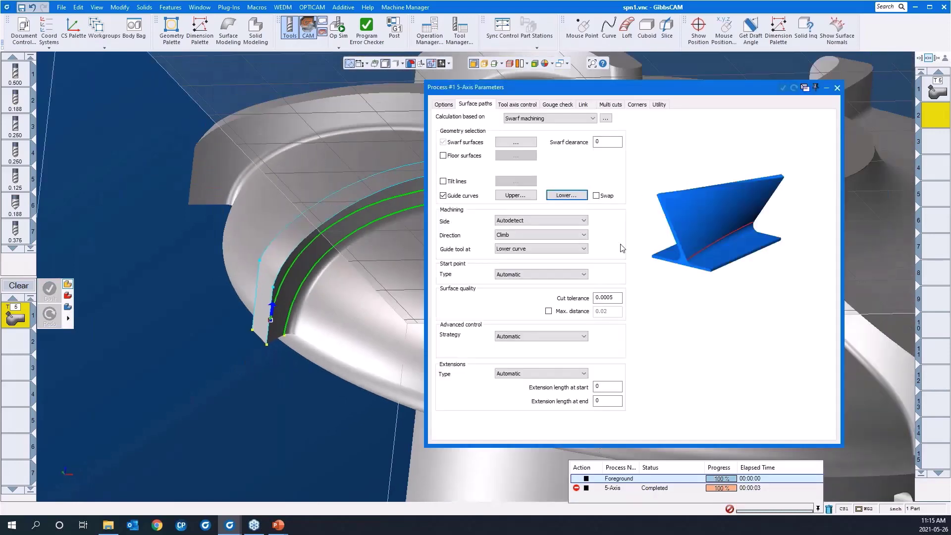
Set the swarf advanced control strategy to Sync. with (upper/lower) curves
left_click_drag(579, 92, 709, 75)
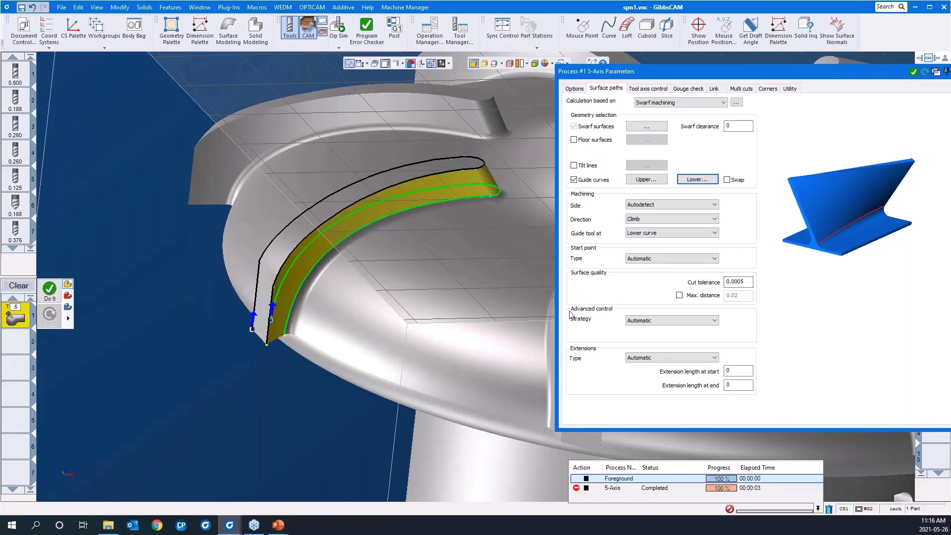
left_click(650, 321)
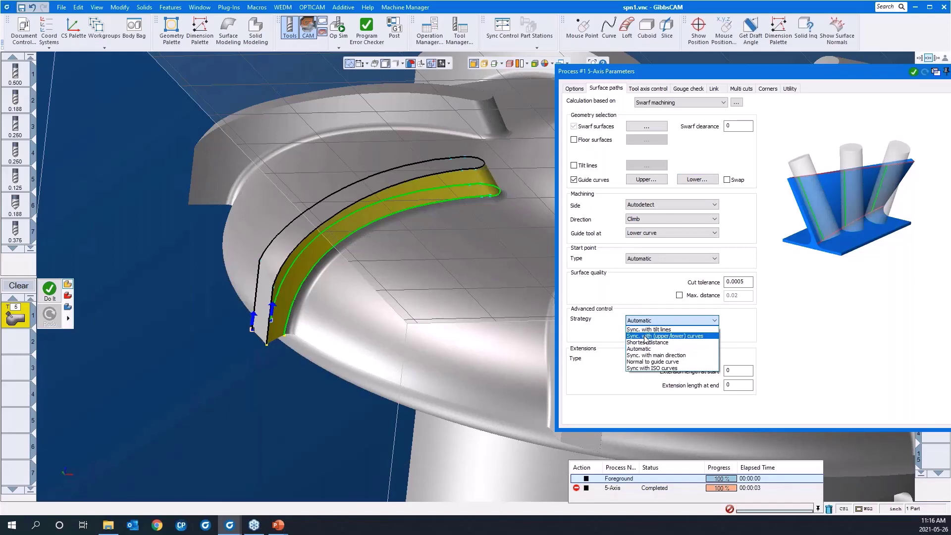
left_click(646, 335)
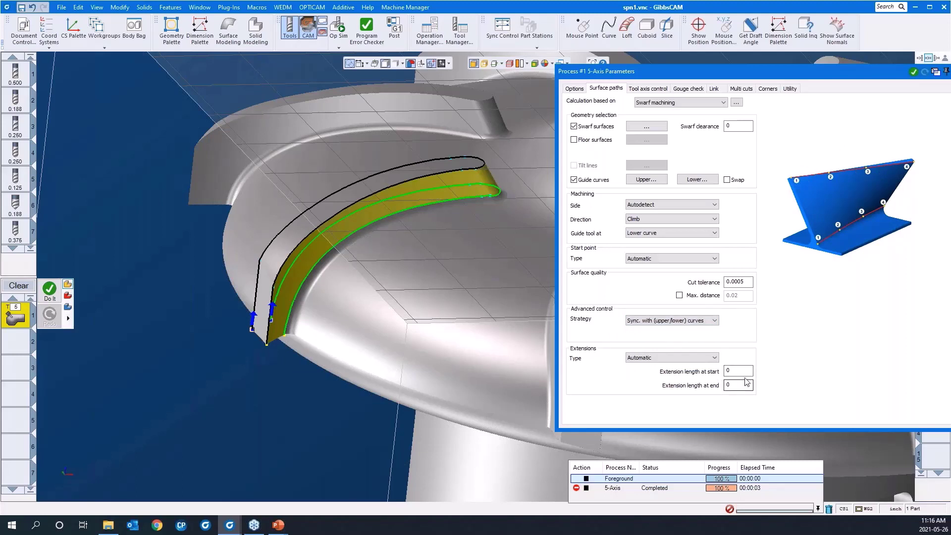
Review the swarf process's tool axis, gouge check, link, default lead-in/out and multi-cut settings
left_click(652, 89)
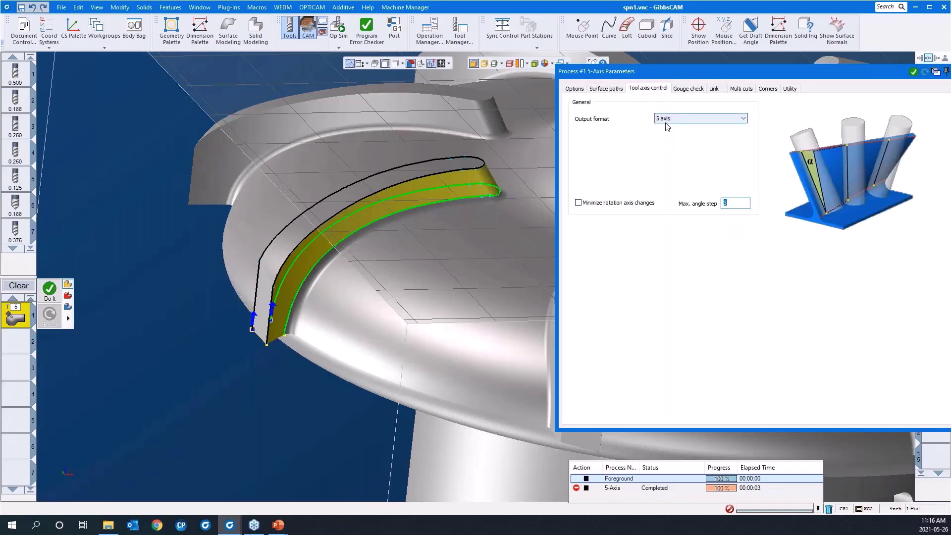
left_click(683, 91)
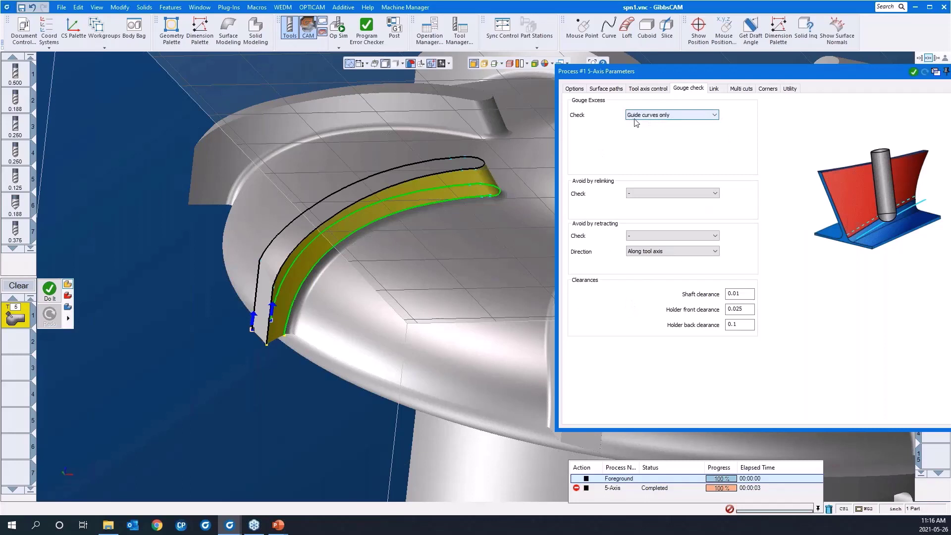
left_click(714, 89)
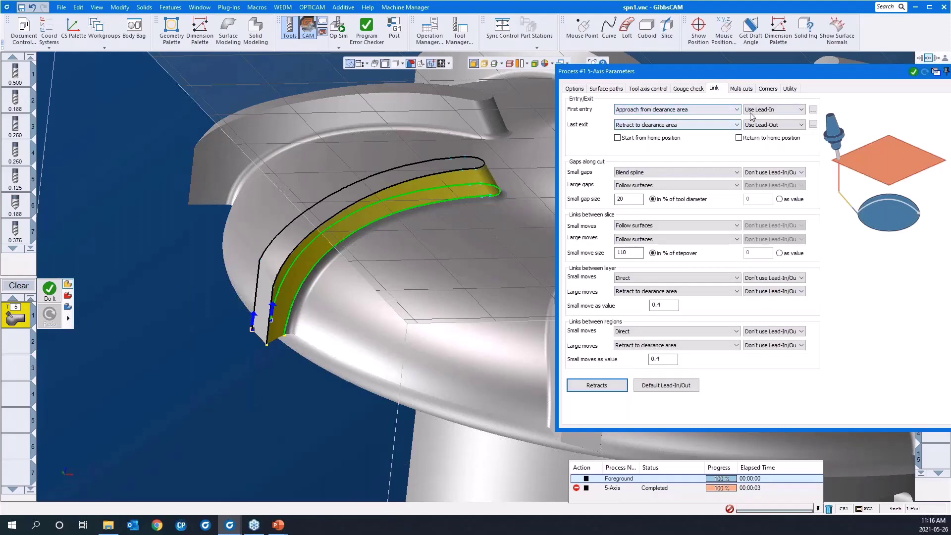
left_click(676, 387)
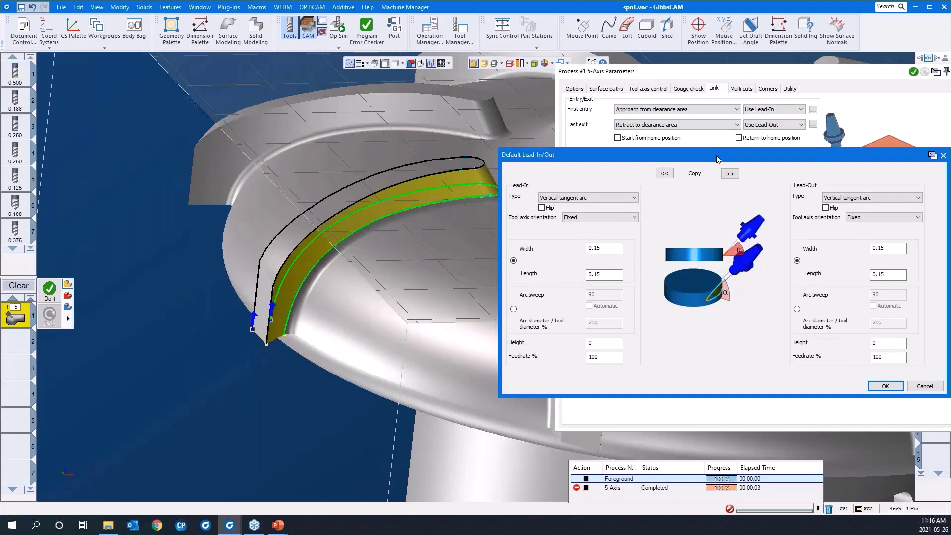
left_click(944, 156)
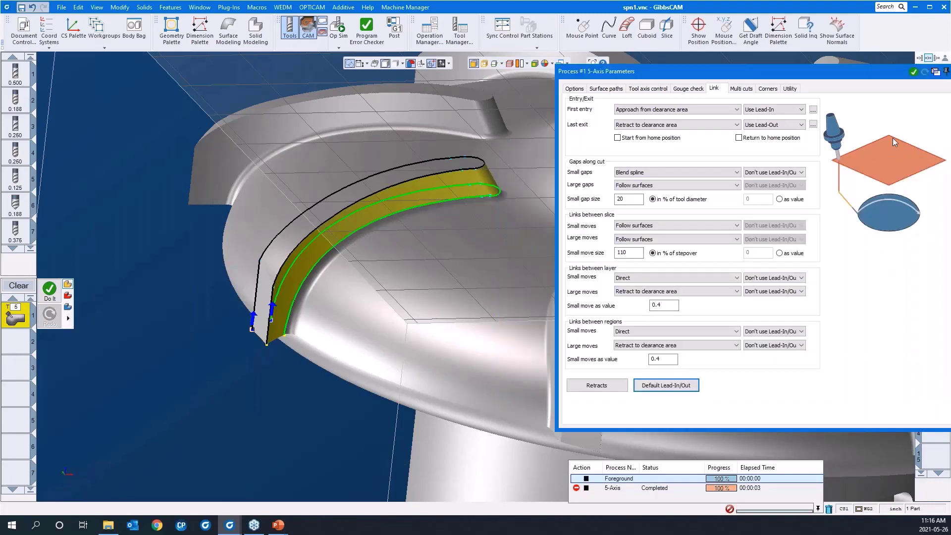
left_click(741, 90)
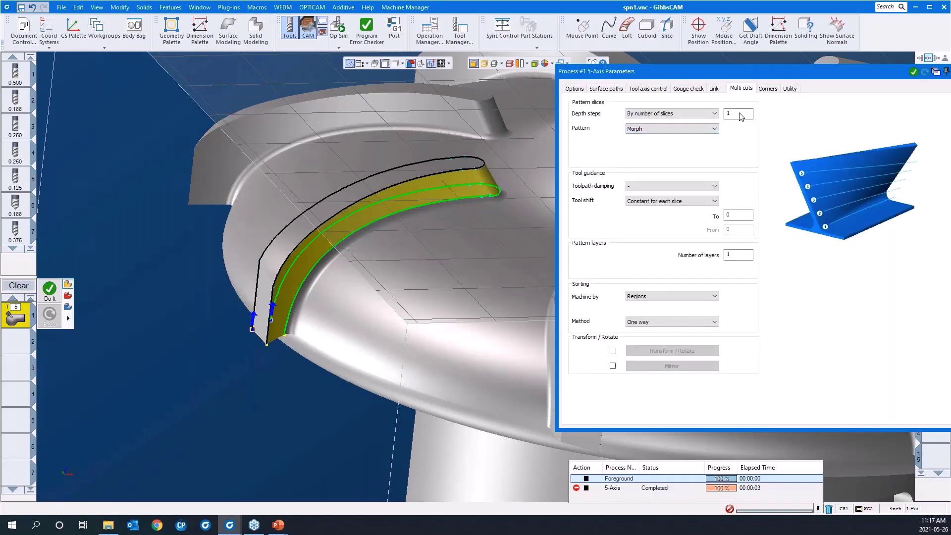
Collapse the process parameters and generate the swarf toolpath around the blade
double_click(744, 73)
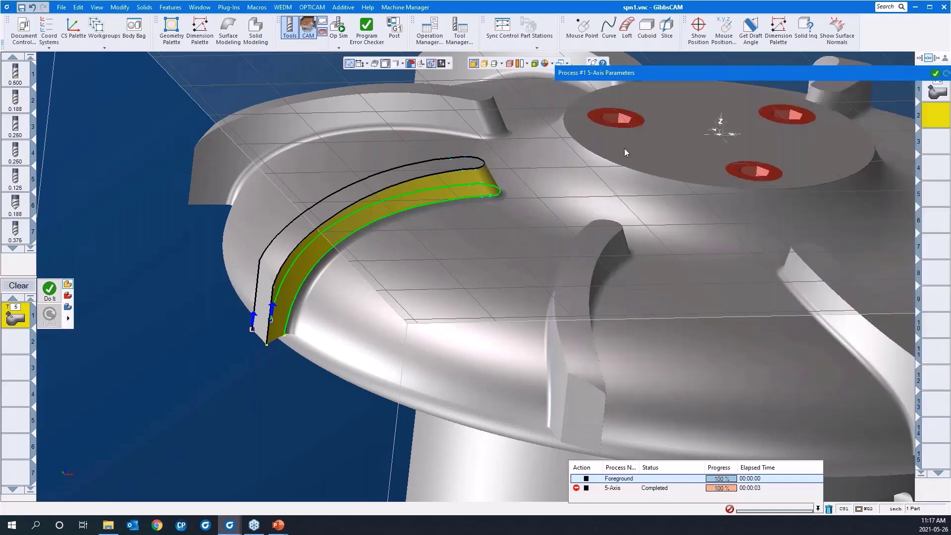
right_click(229, 423)
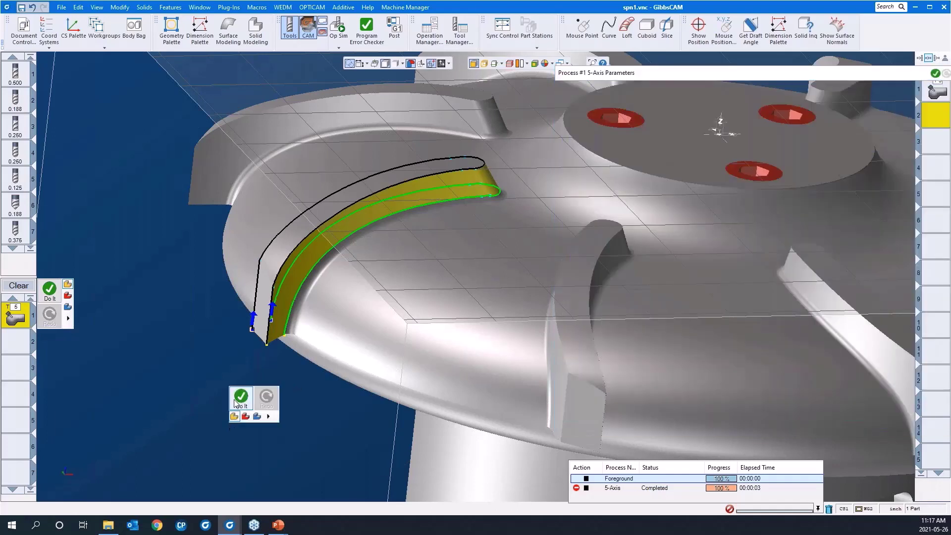
left_click(240, 398)
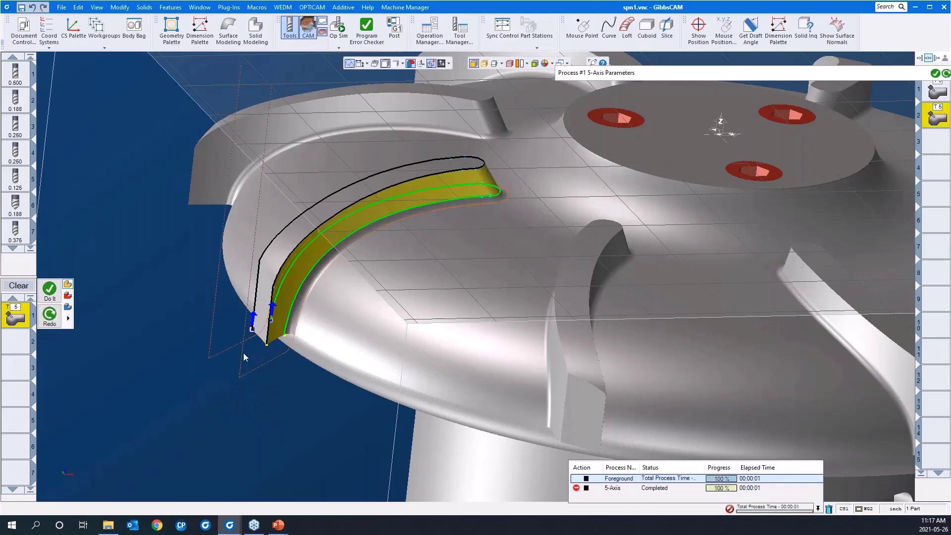
Examine the generated swarf toolpath around the blade from several angles, including the passes at its outer end
middle_click_drag(432, 273, 266, 290)
left_click_drag(267, 291, 523, 395)
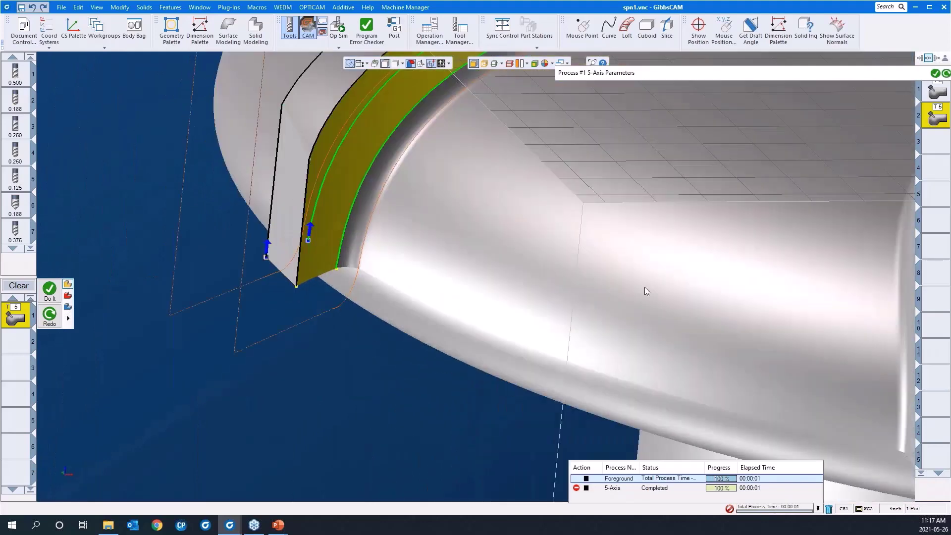
scroll(625, 208, "down", 5)
middle_click_drag(624, 209, 363, 257)
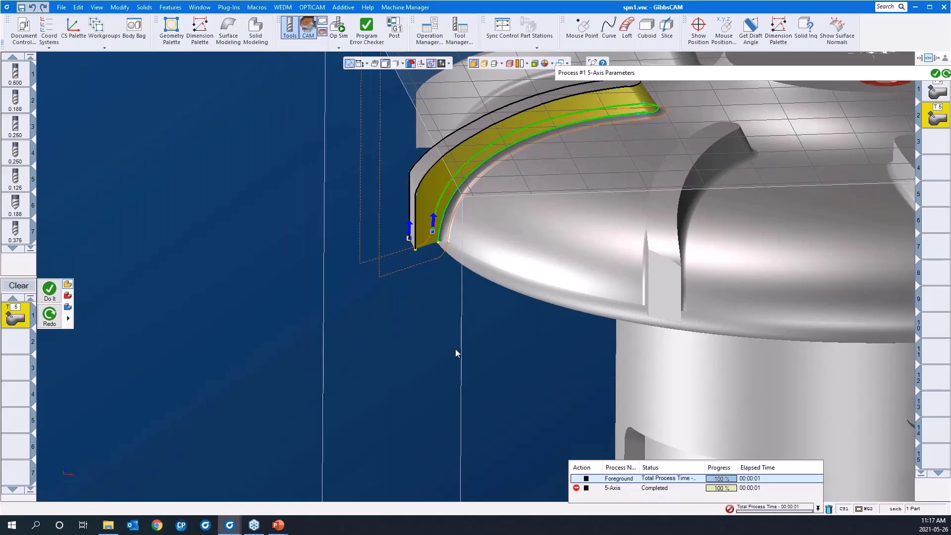
middle_click_drag(456, 350, 438, 358)
scroll(411, 348, "down", 3)
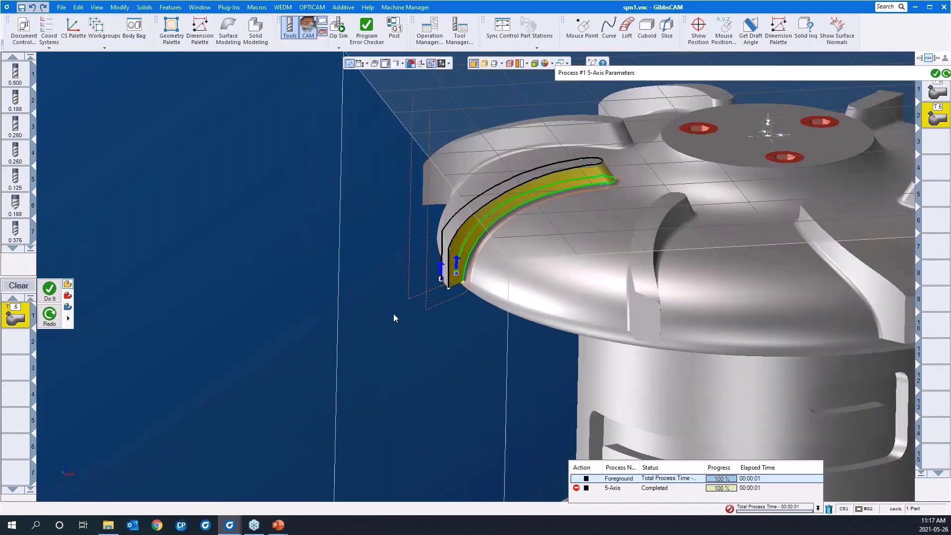
left_click_drag(251, 176, 577, 376)
middle_click_drag(313, 337, 307, 297)
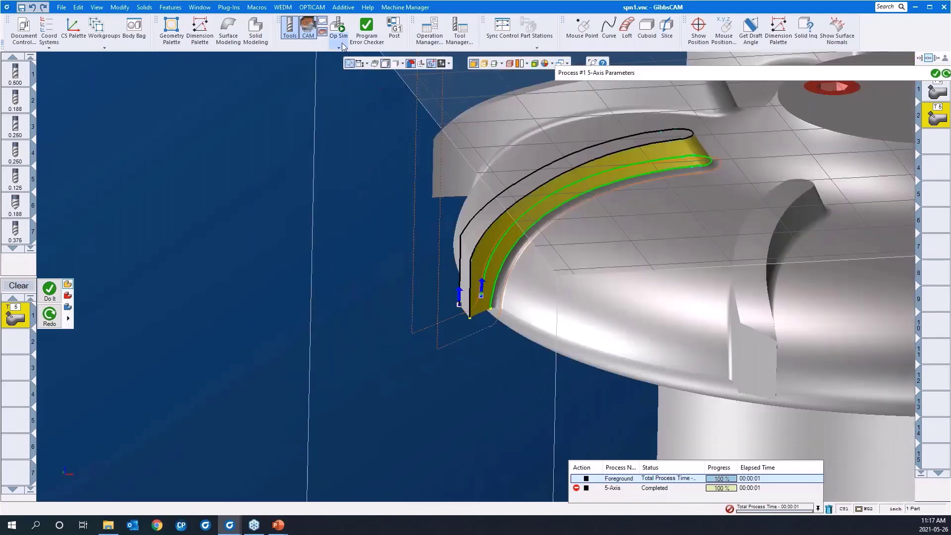
Simulate the swarf cut around the blade at reduced playback speed with the tool holder hidden, and close the simulation
left_click(338, 29)
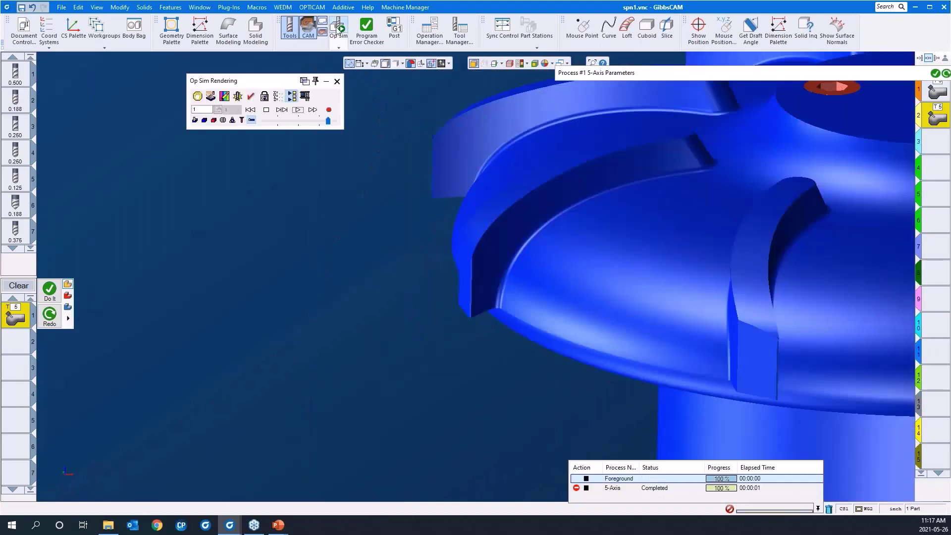
left_click(296, 122)
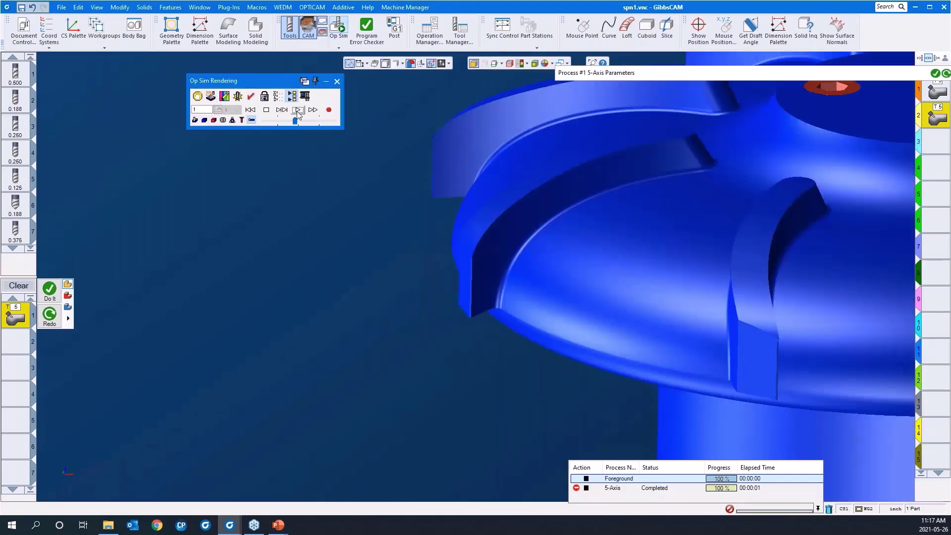
left_click(297, 109)
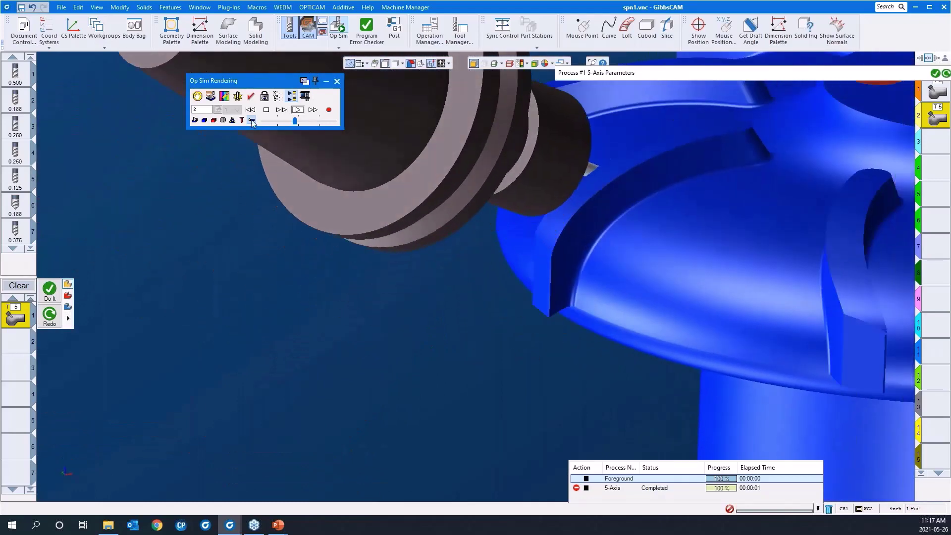
left_click(252, 121)
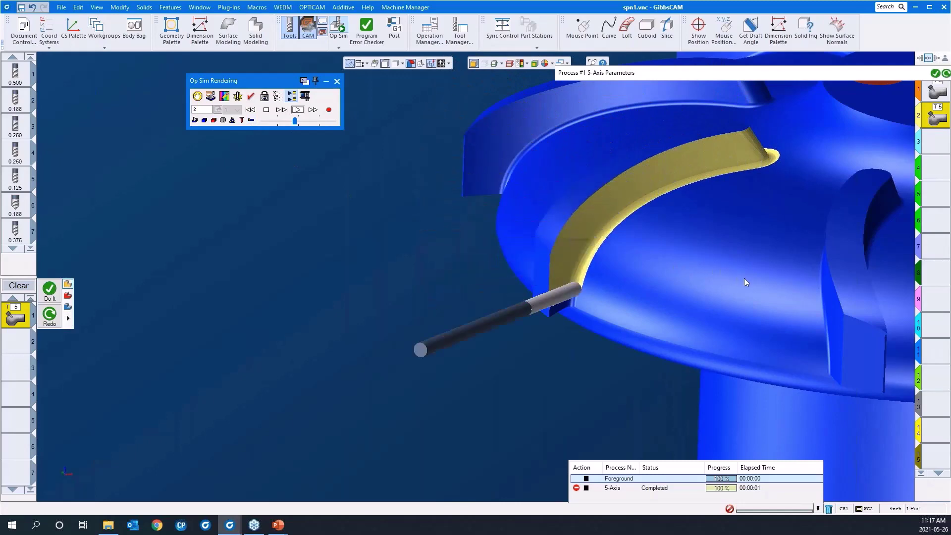
middle_click_drag(739, 279, 468, 208)
scroll(468, 208, "down", 1)
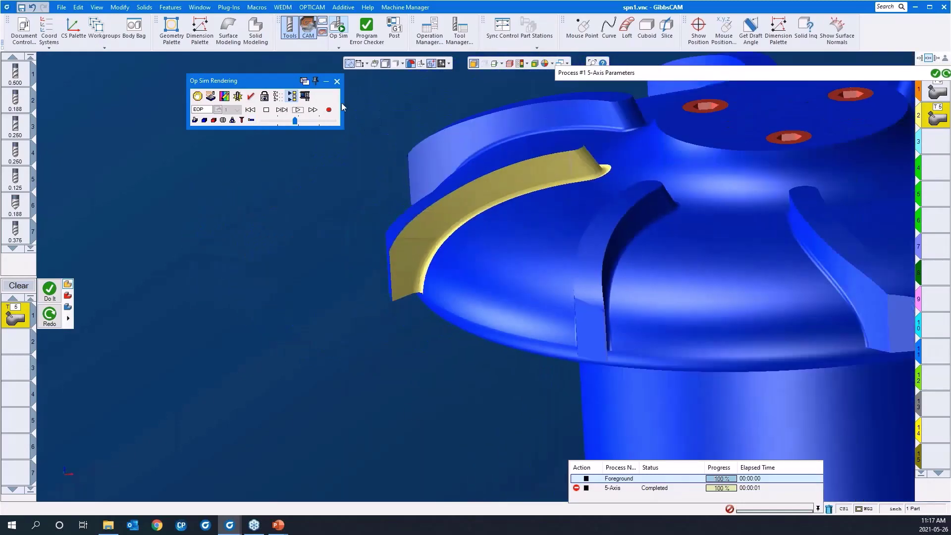
left_click(337, 82)
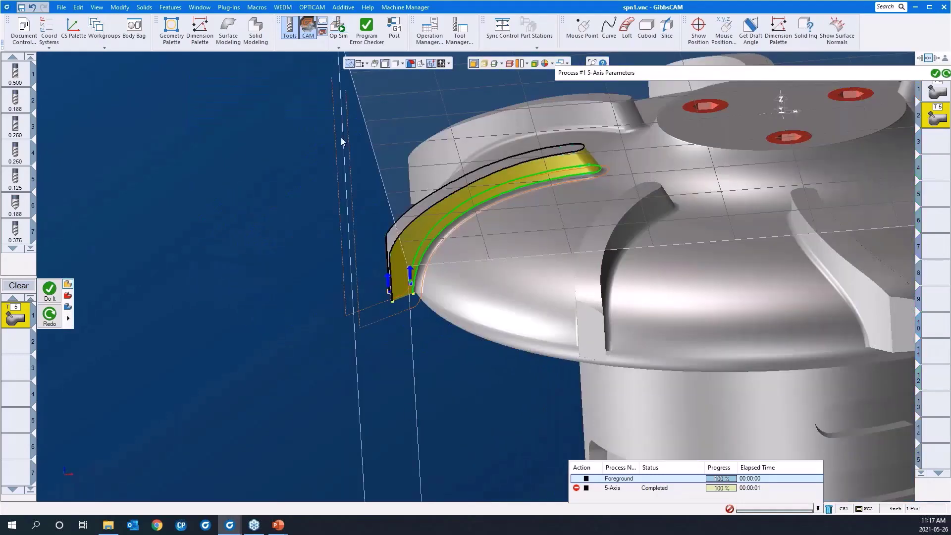
Set the swarf path's extension length to 0.05 at both start and end, and regenerate the toolpath
left_click_drag(280, 240, 496, 382)
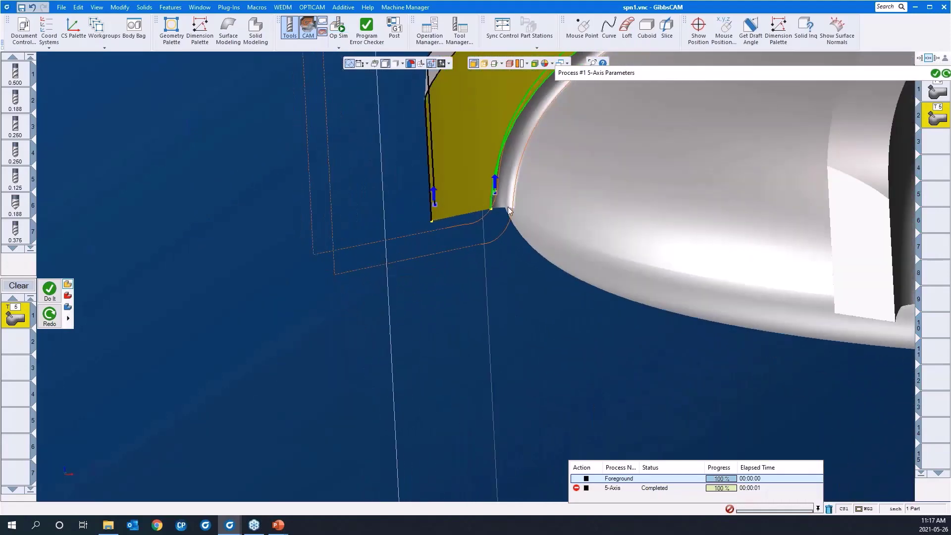
mouse_move(680, 74)
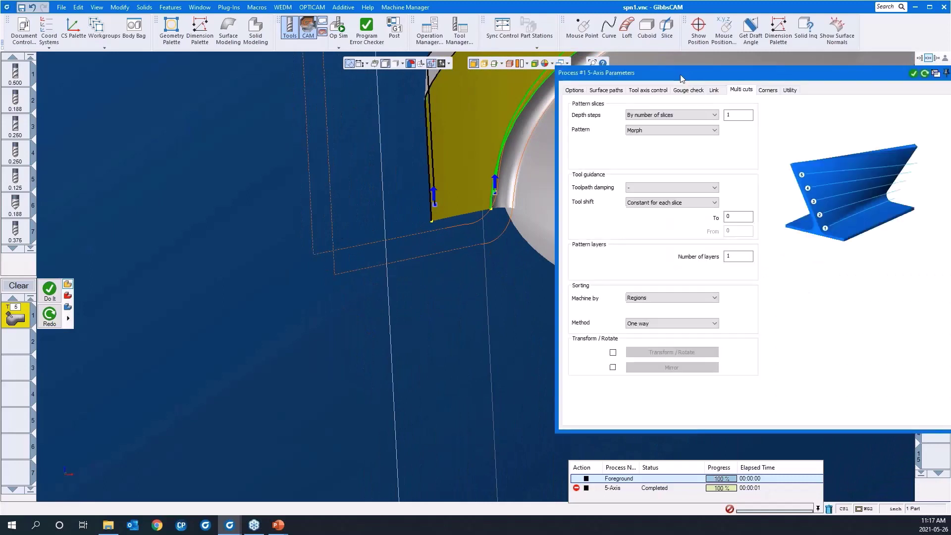
left_click(618, 92)
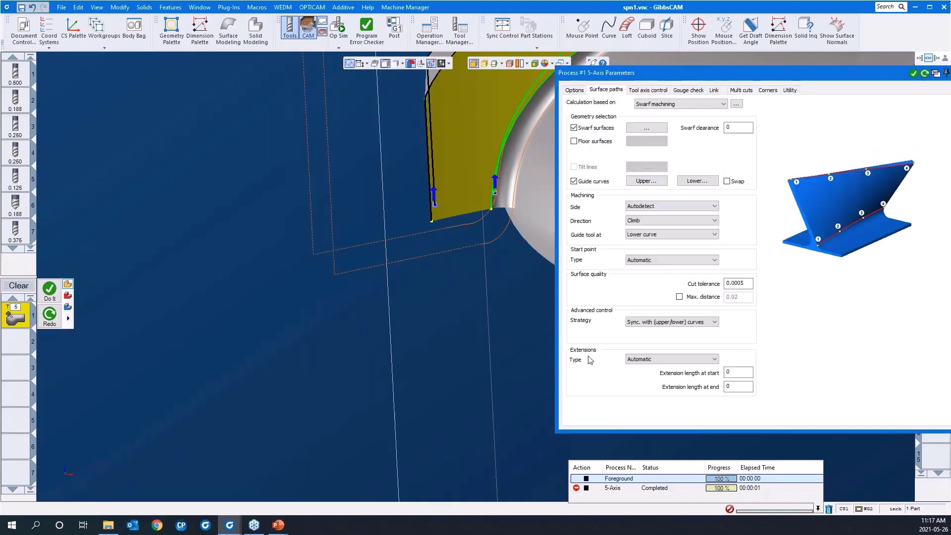
left_click(741, 378)
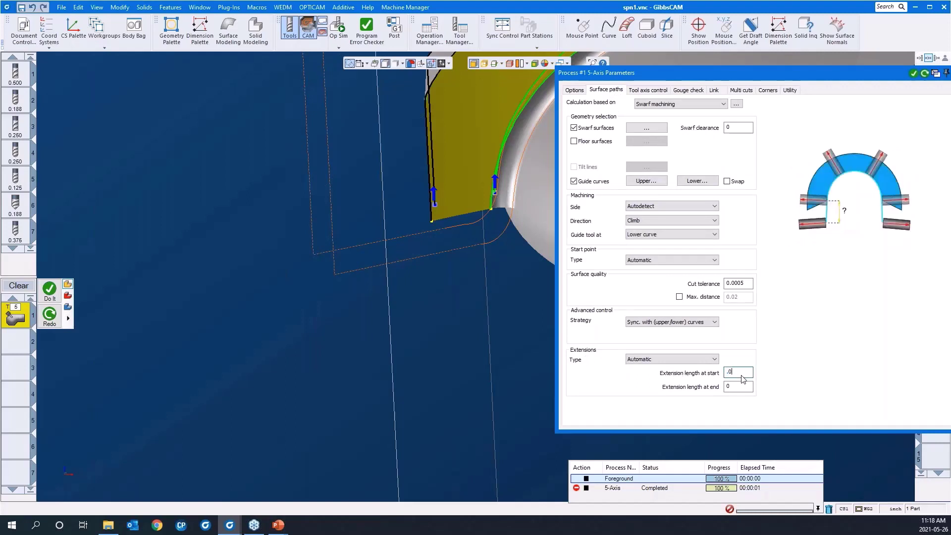
left_click(737, 388)
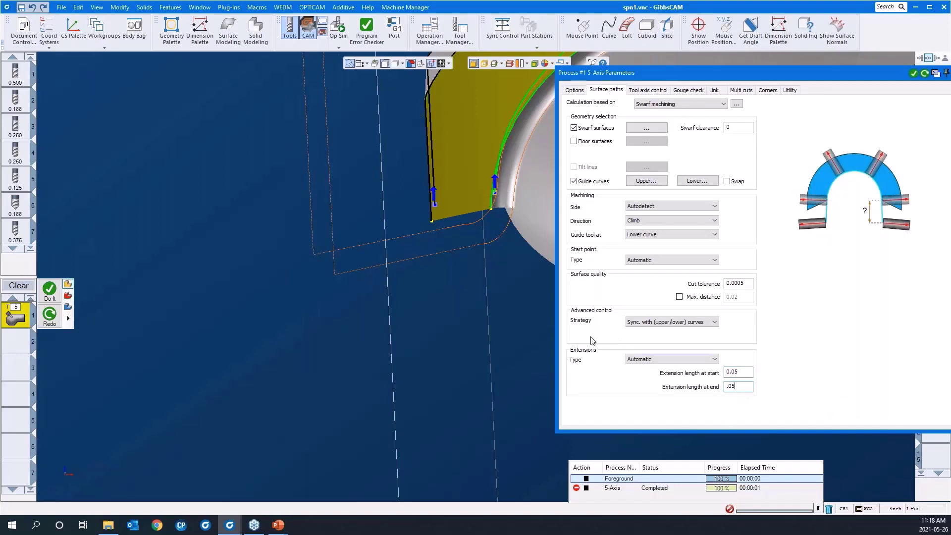
right_click(477, 351)
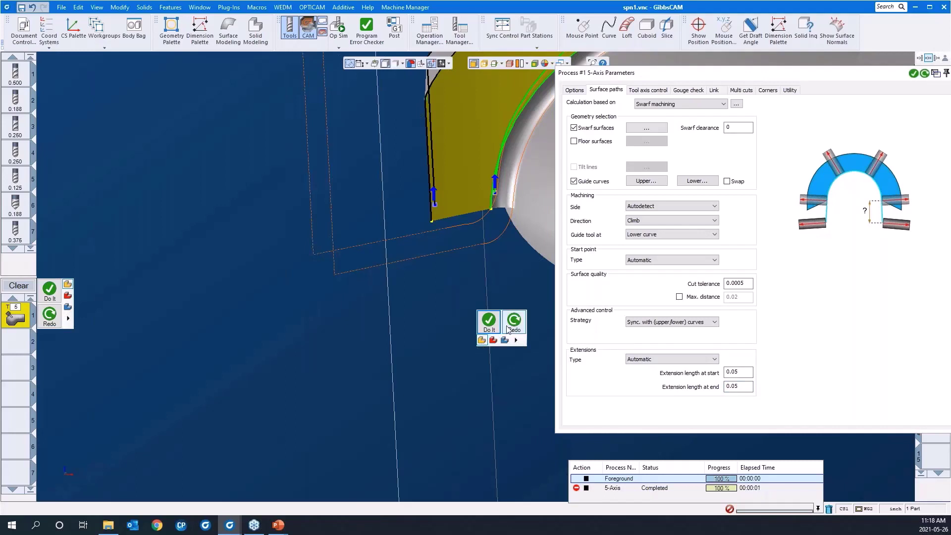
left_click(489, 320)
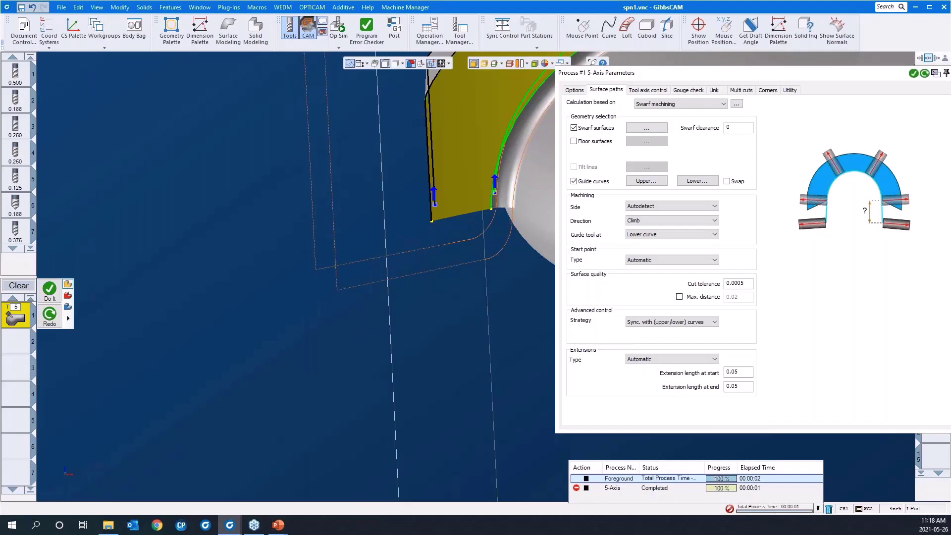
Check the swarf process's general options and close its 5-axis parameters
key("ctrl+y")
left_click_drag(689, 73, 431, 125)
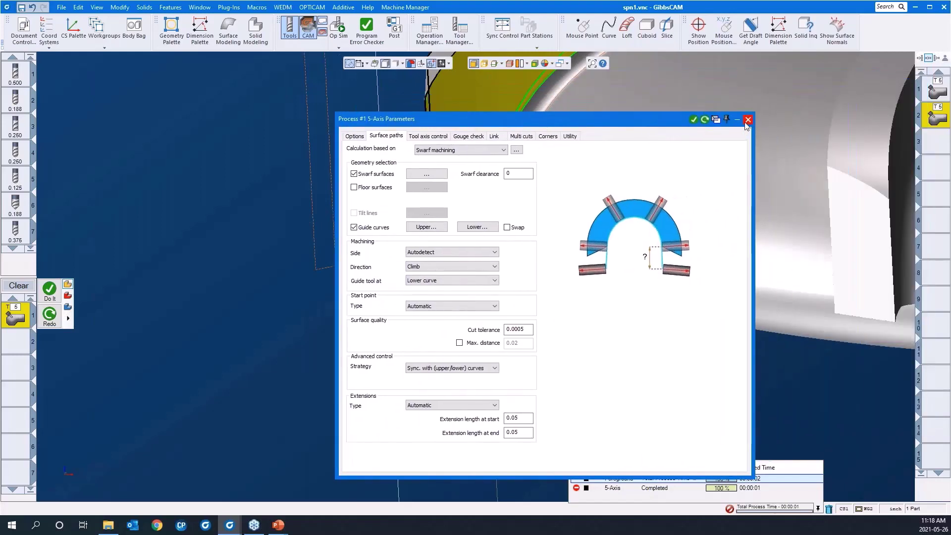
left_click(355, 139)
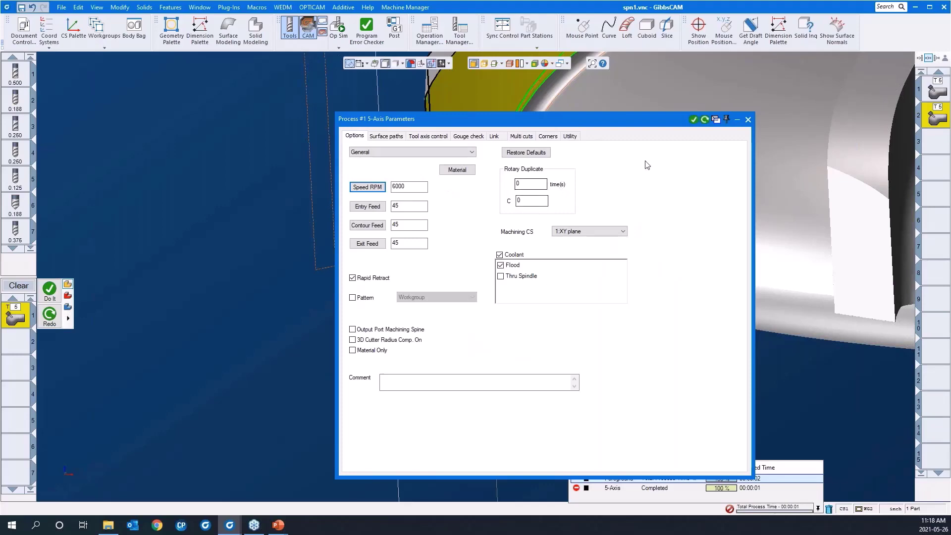
left_click(748, 119)
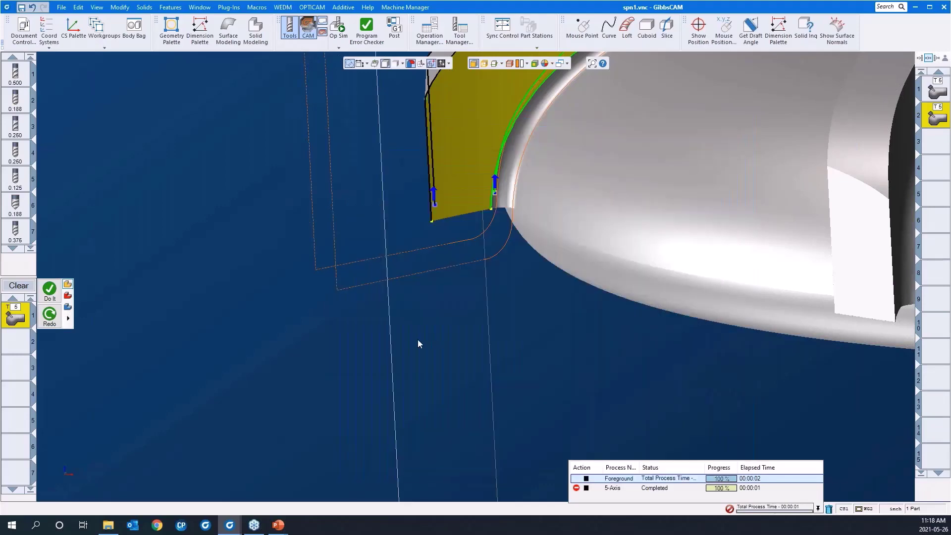
Load the first 5-axis operation and examine its toolpath on the floor between the two blades
scroll(388, 348, "down", 8)
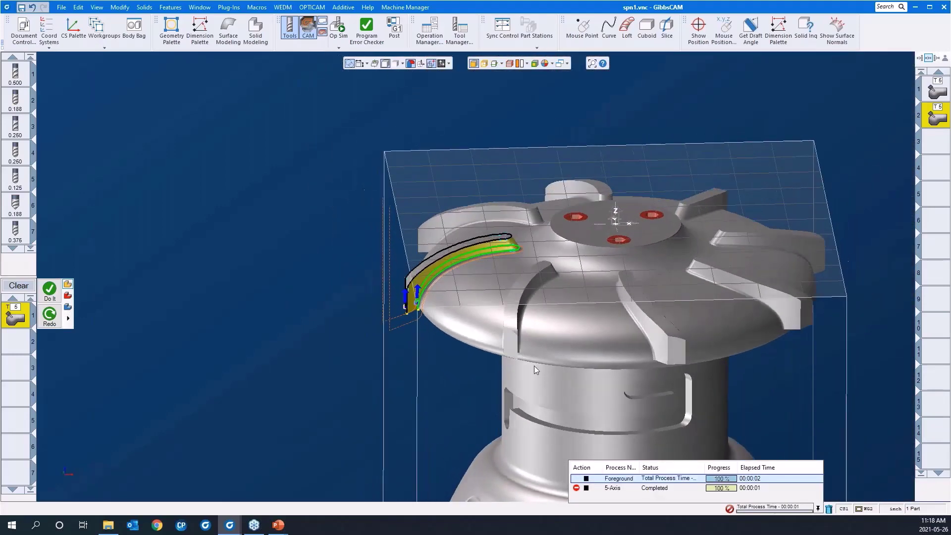
middle_click_drag(533, 366, 532, 368)
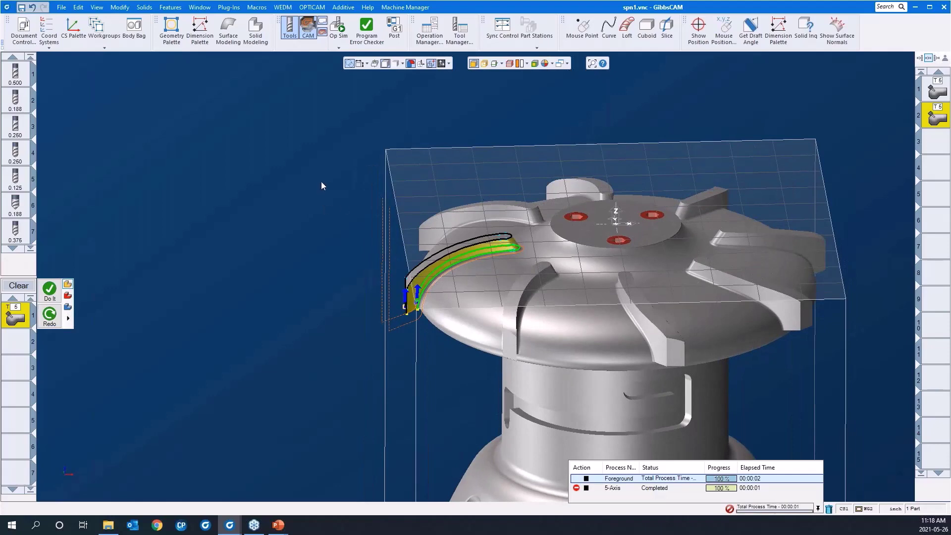
middle_click_drag(321, 182, 283, 239)
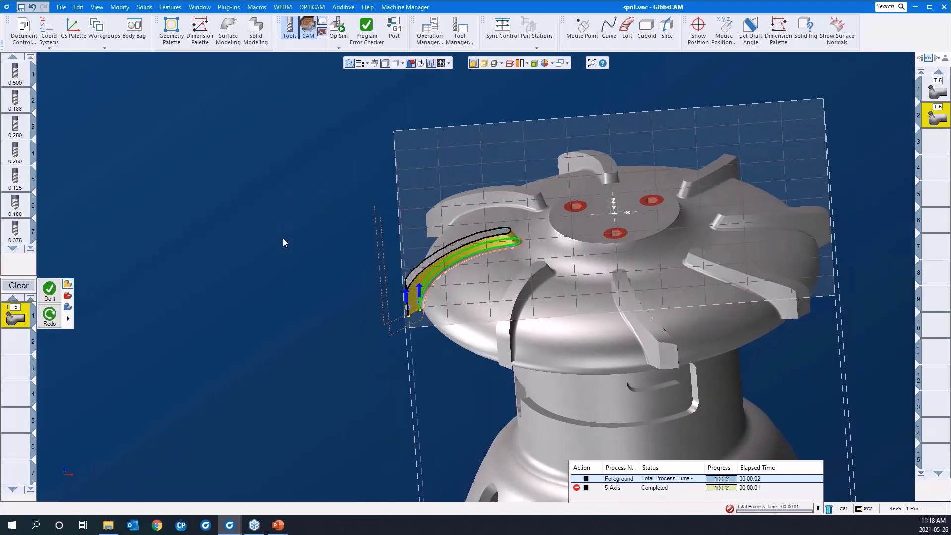
scroll(284, 238, "down", 1)
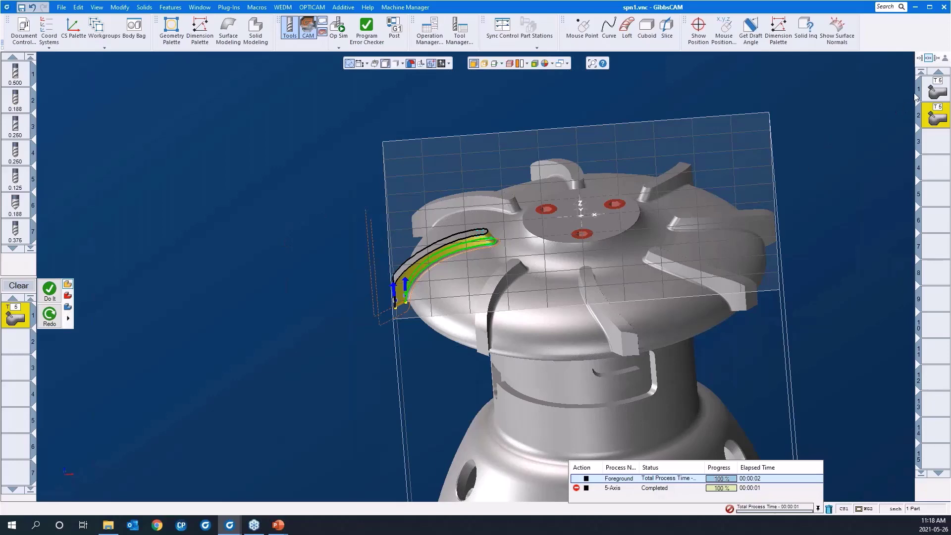
left_click(929, 92)
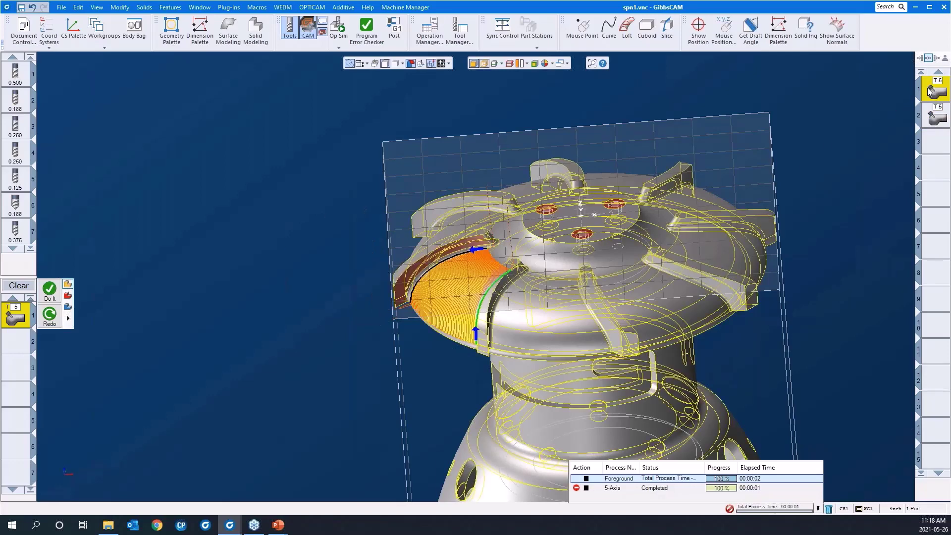
left_click_drag(312, 180, 630, 392)
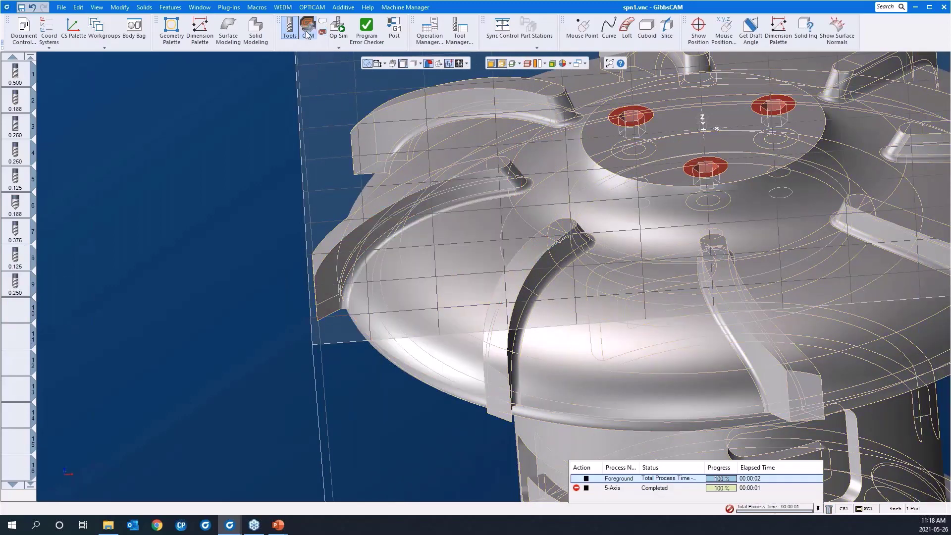
left_click(307, 31)
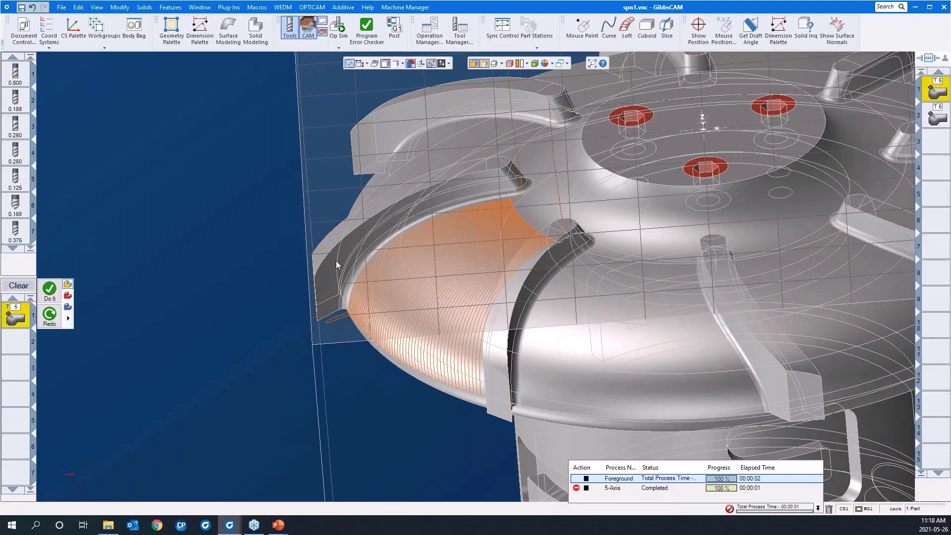
middle_click_drag(336, 265, 296, 223)
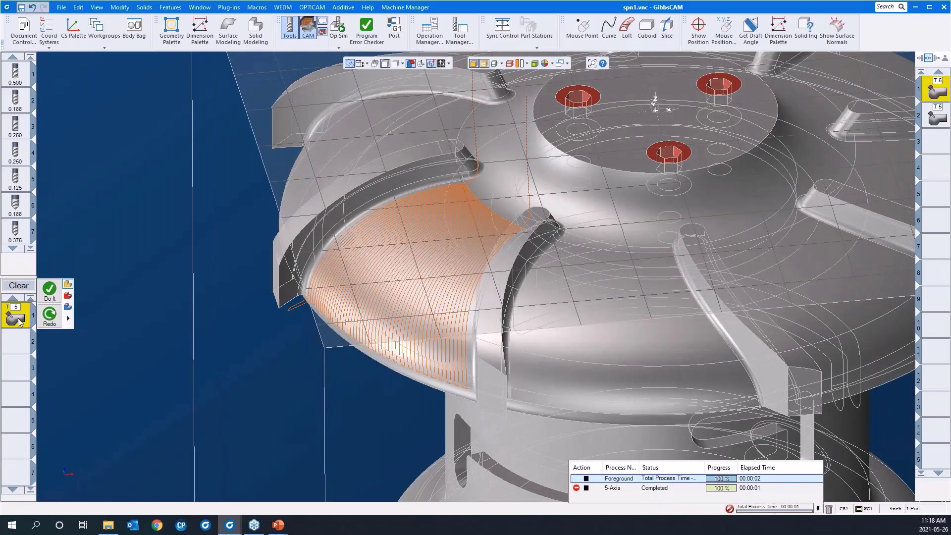
left_click(302, 218)
middle_click_drag(560, 237, 515, 274)
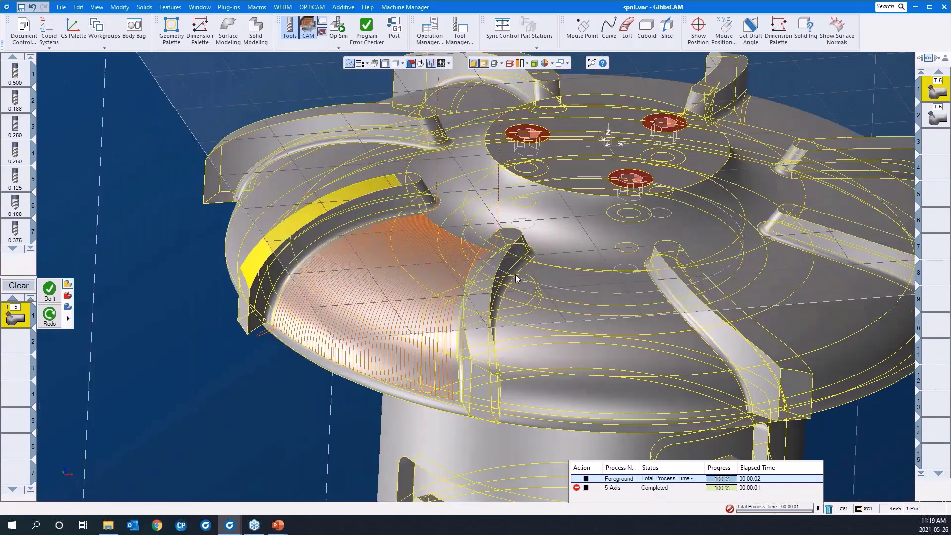
scroll(510, 282, "down", 5)
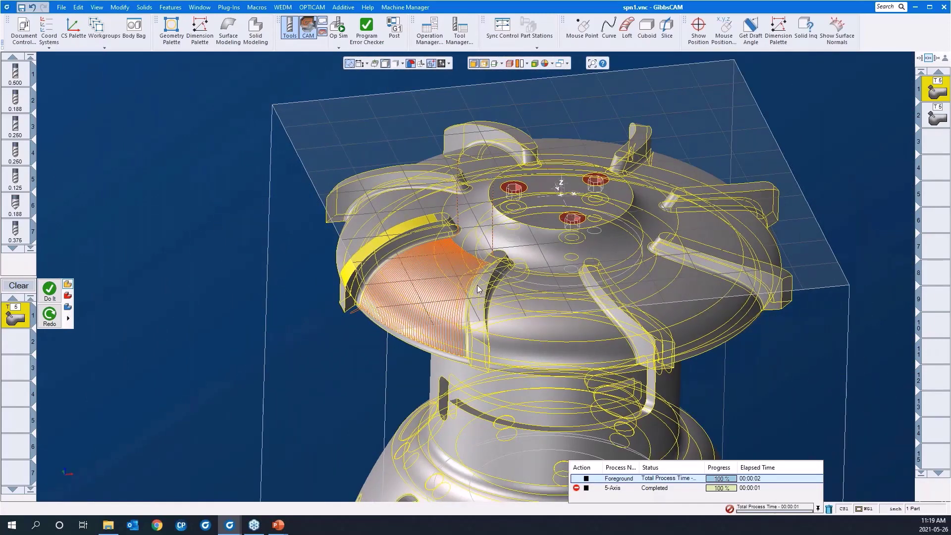
Hide the coordinate system grid and the stock outline around the part
left_click(449, 68)
left_click(443, 77)
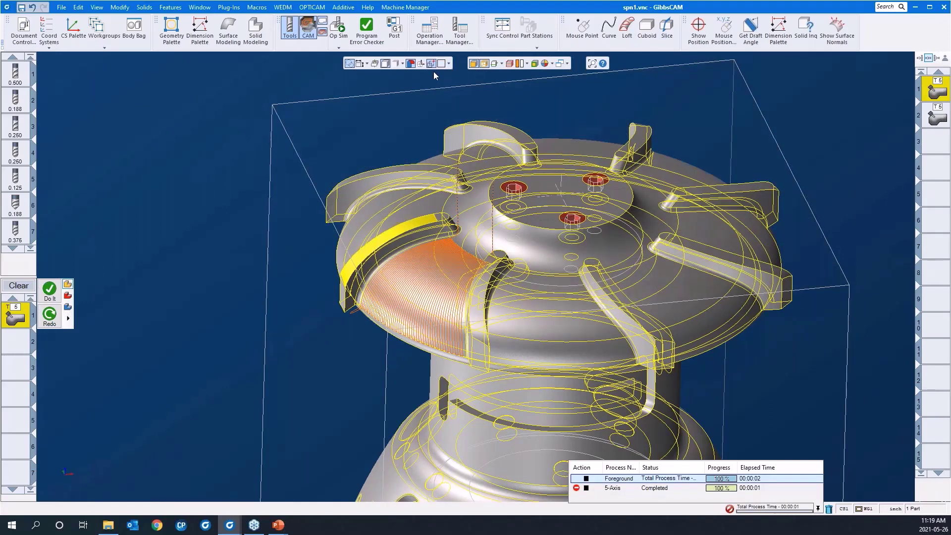
left_click(432, 65)
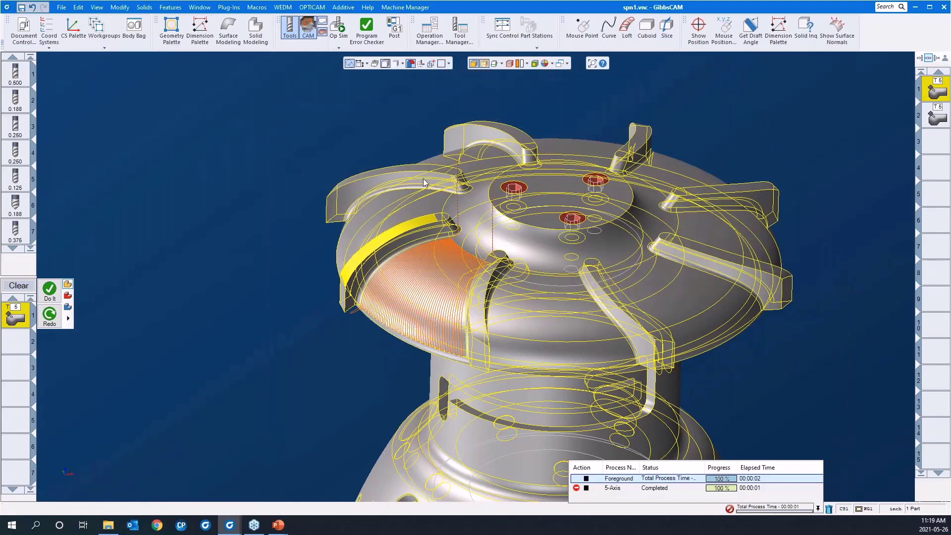
Open the loaded process's 5-axis parameters and define the first morph curve from the two blade-top edges farther from the machined floor
scroll(495, 230, "down", 1)
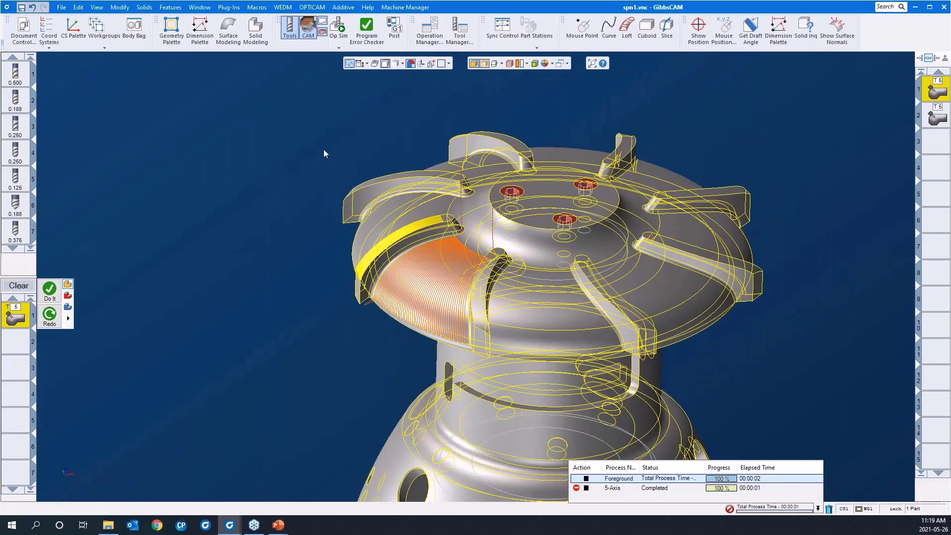
double_click(21, 322)
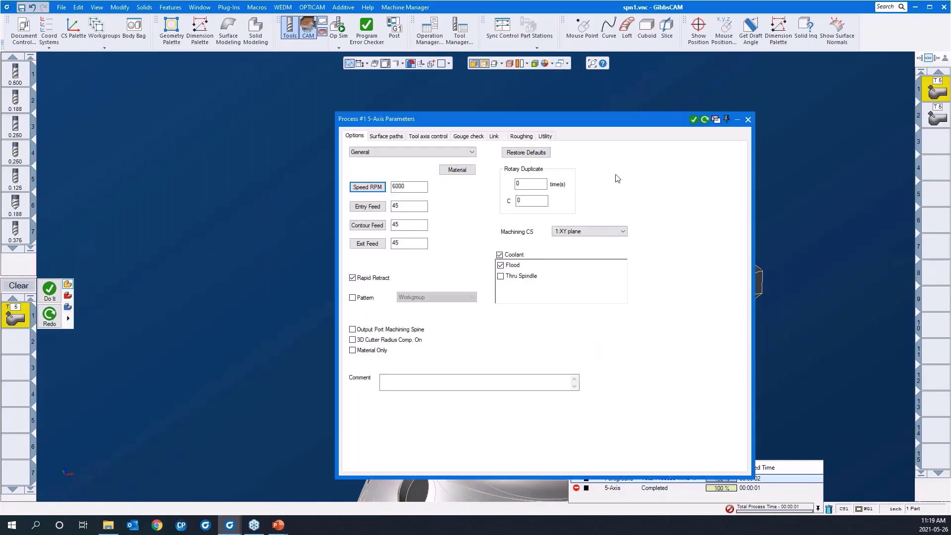
left_click_drag(597, 123, 356, 104)
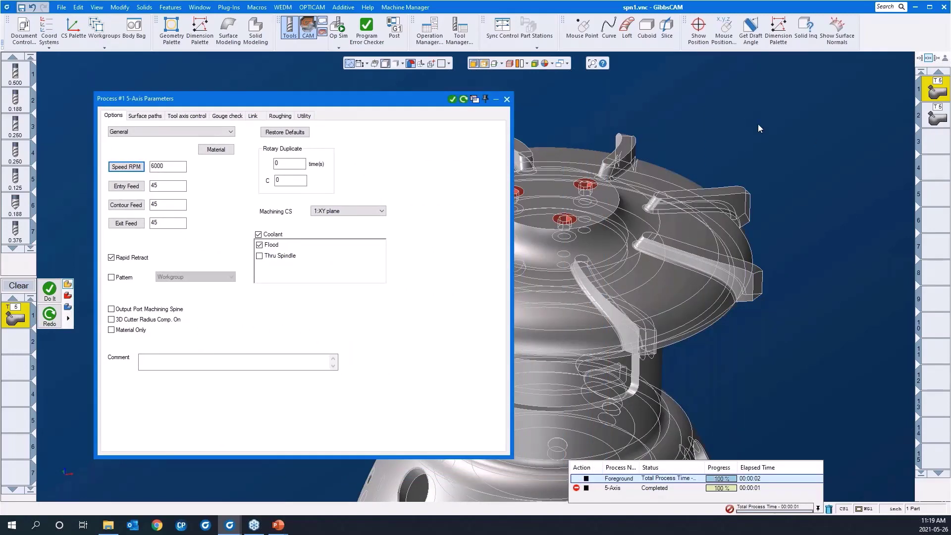
middle_click_drag(747, 121, 661, 173)
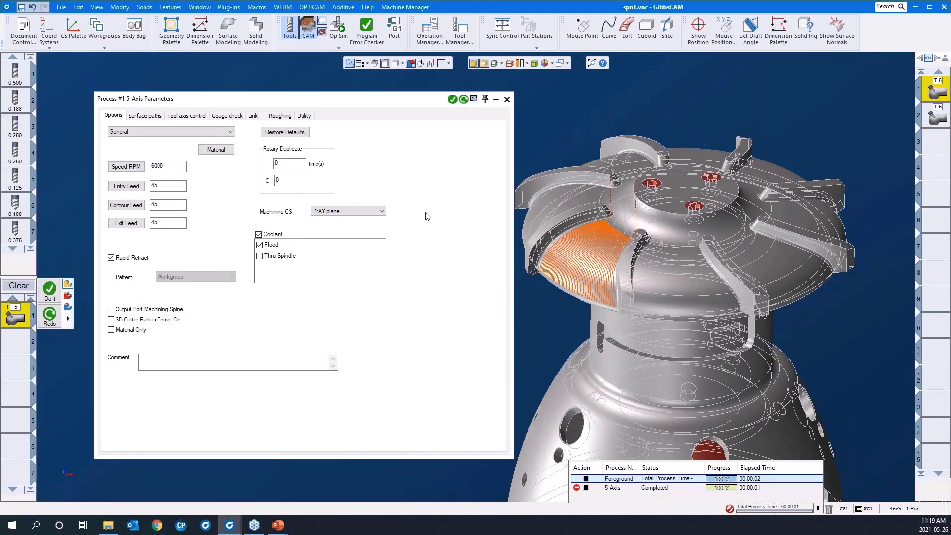
left_click(145, 116)
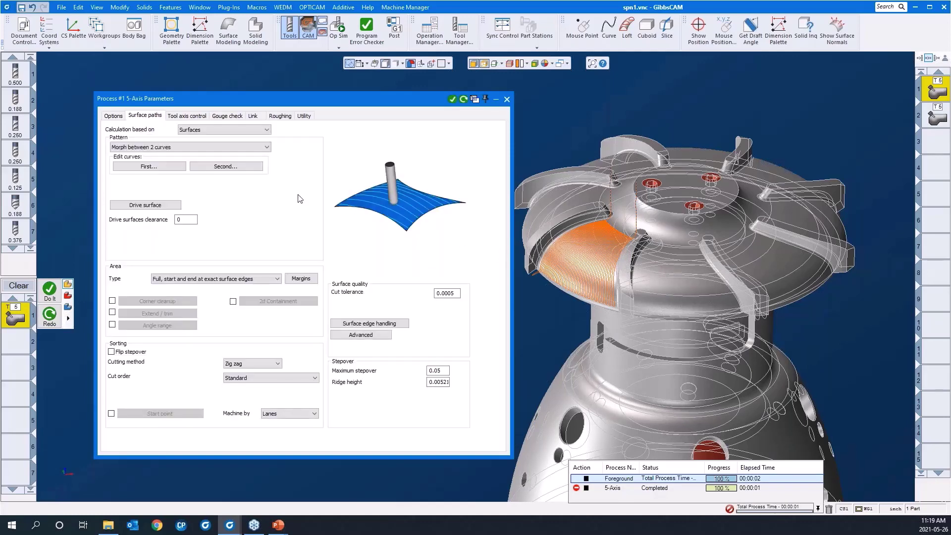
left_click(148, 167)
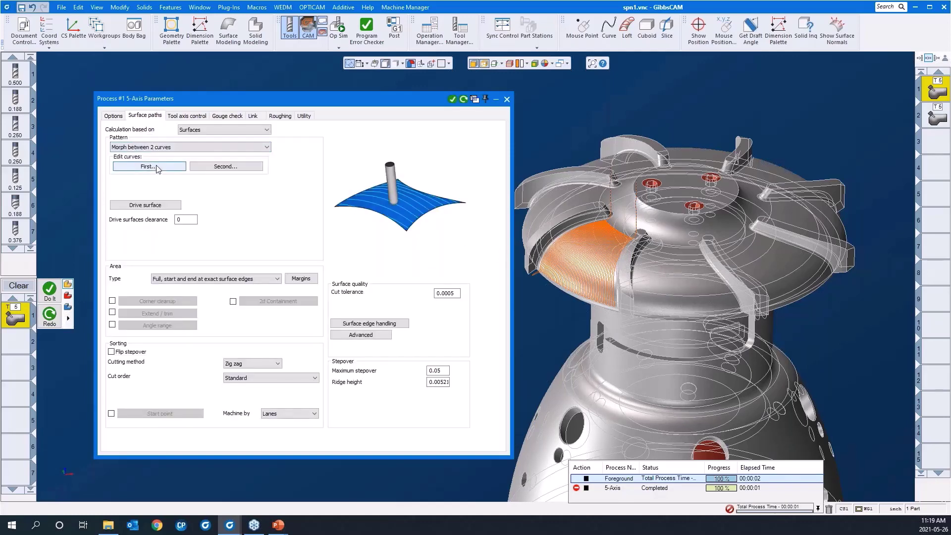
scroll(595, 251, "up", 6)
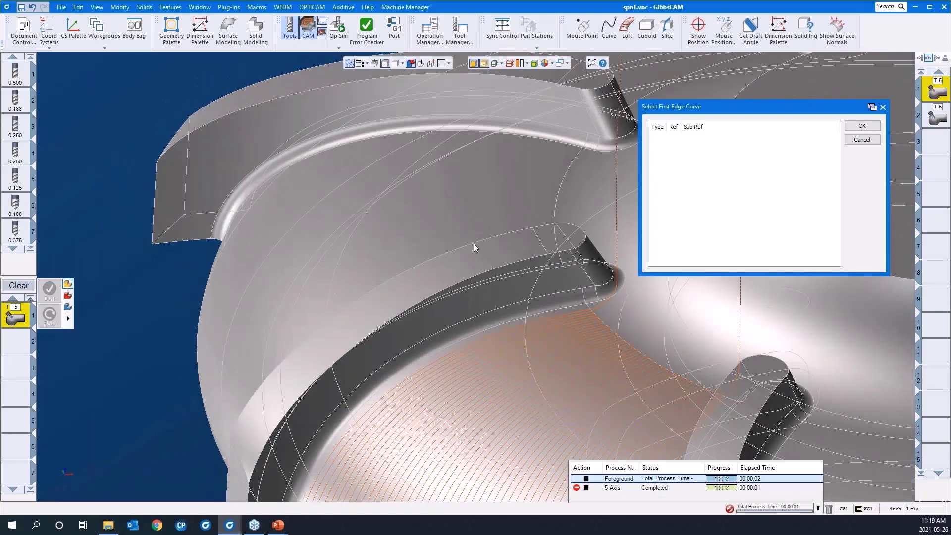
left_click(473, 243)
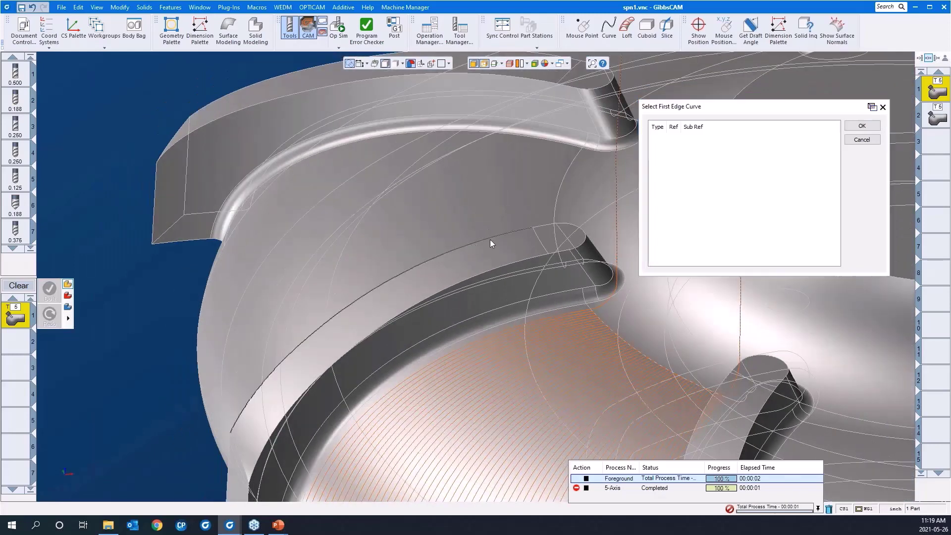
left_click(540, 225)
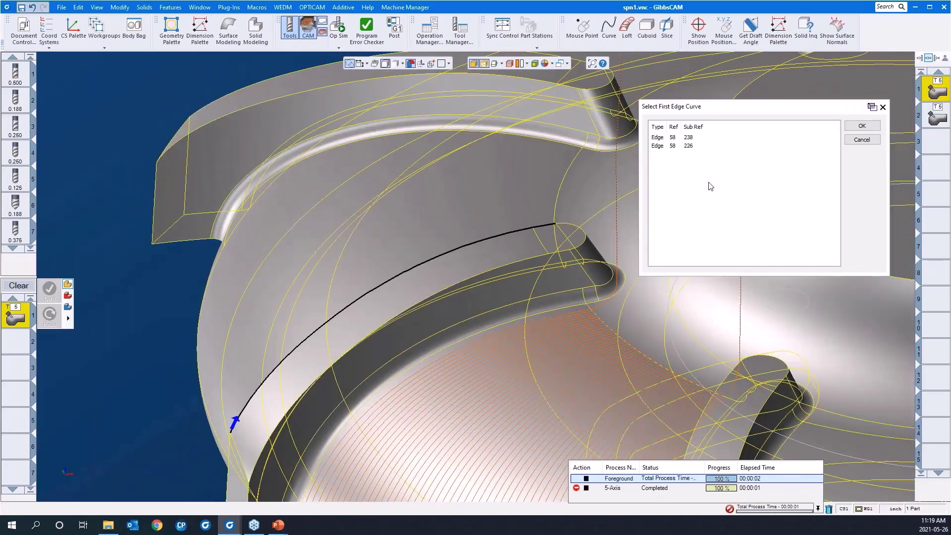
left_click(862, 126)
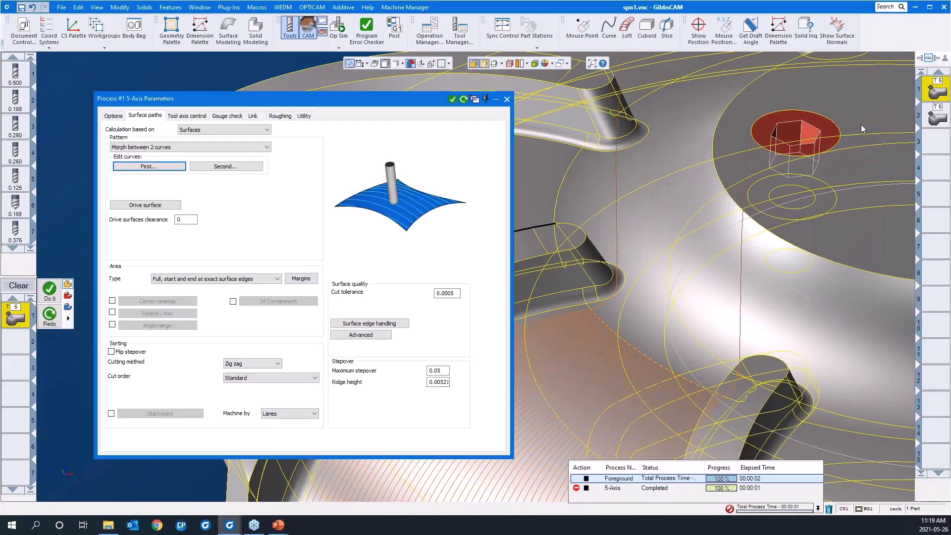
Define the second morph curve from the two connected edges of the same blade top nearer the machined floor
left_click(250, 166)
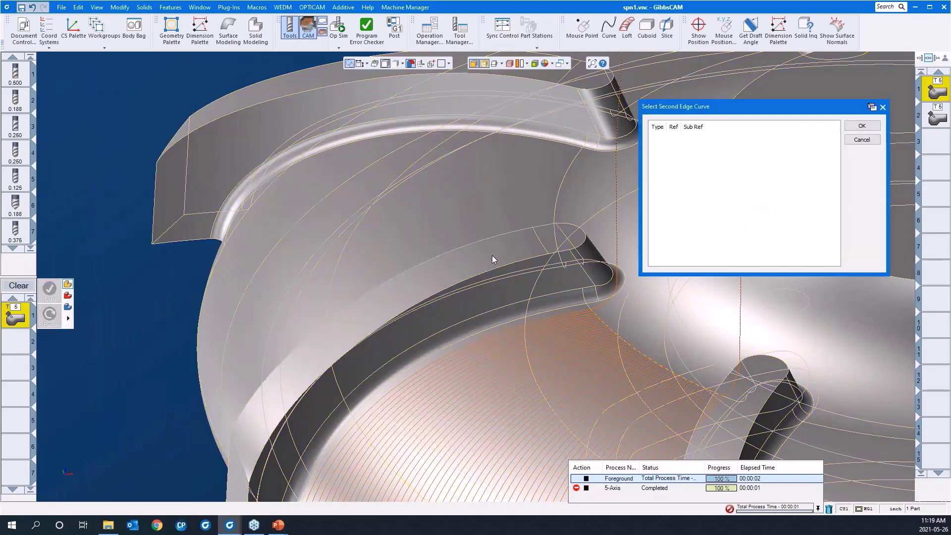
left_click(500, 265)
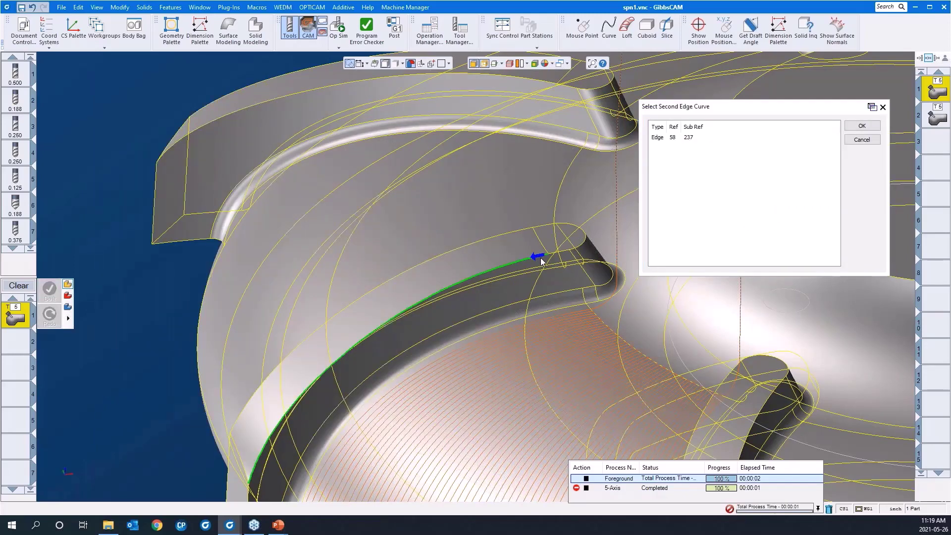
scroll(599, 274, "up", 5)
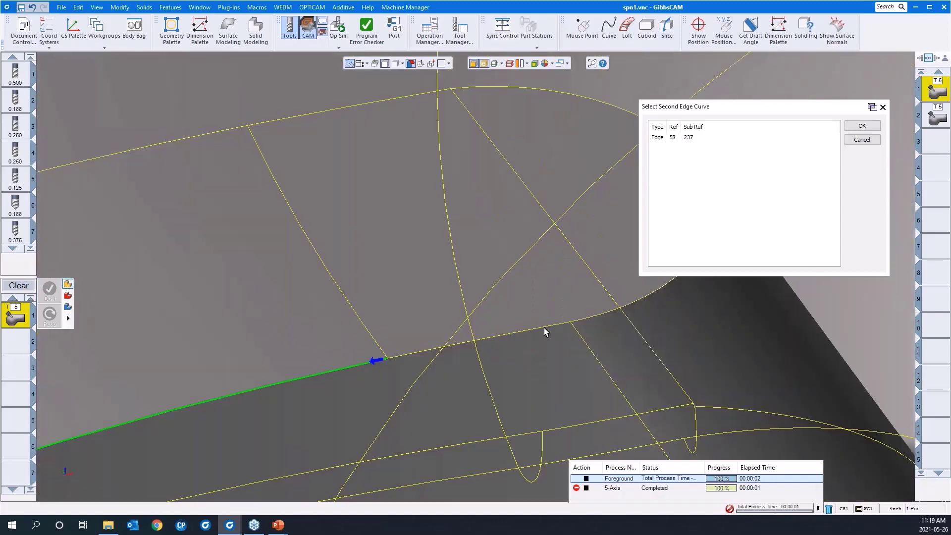
left_click(535, 329)
scroll(448, 287, "down", 2)
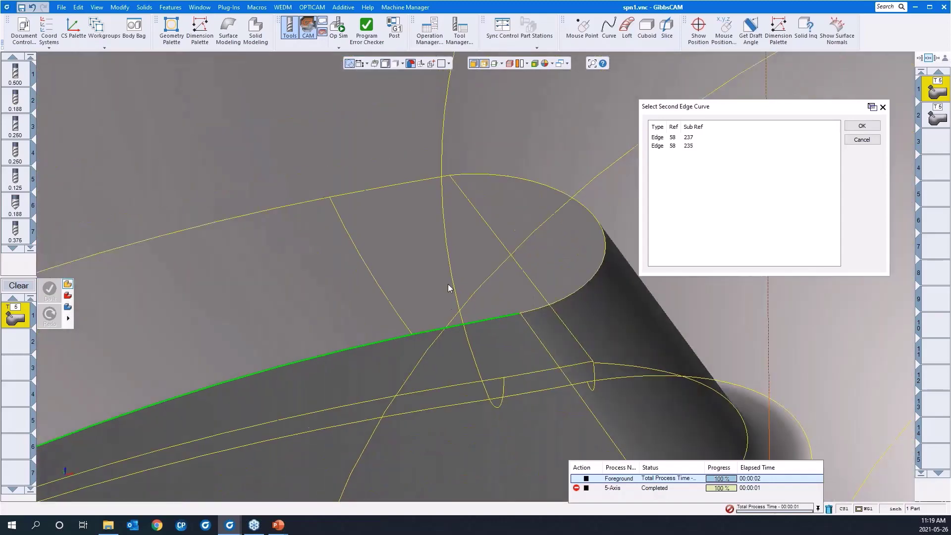
scroll(449, 285, "down", 6)
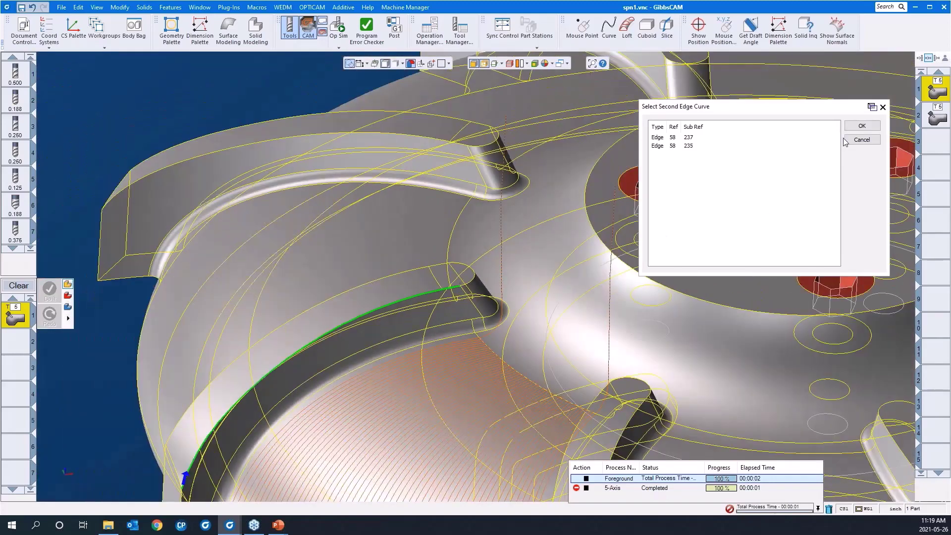
left_click(857, 128)
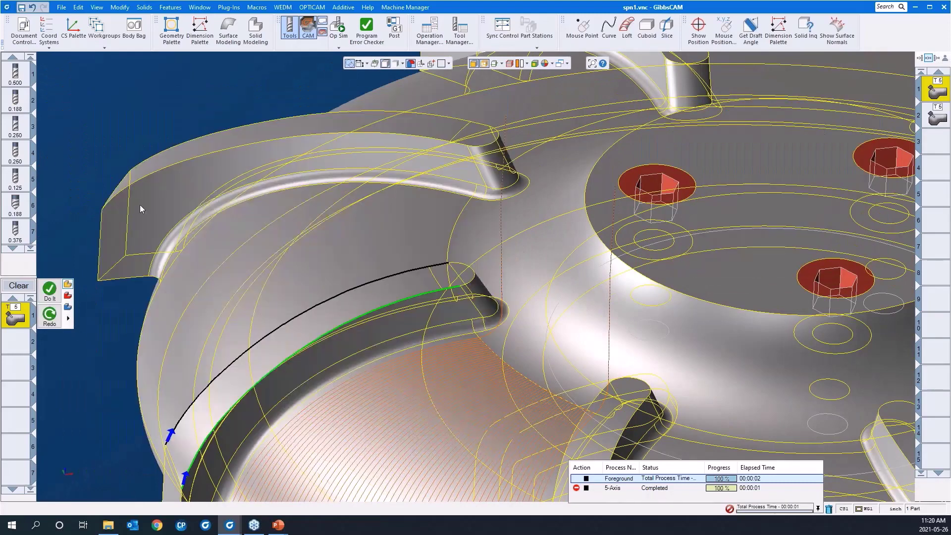
Set the drive surfaces to the blade's long top face and its adjoining rounded end face
left_click(139, 205)
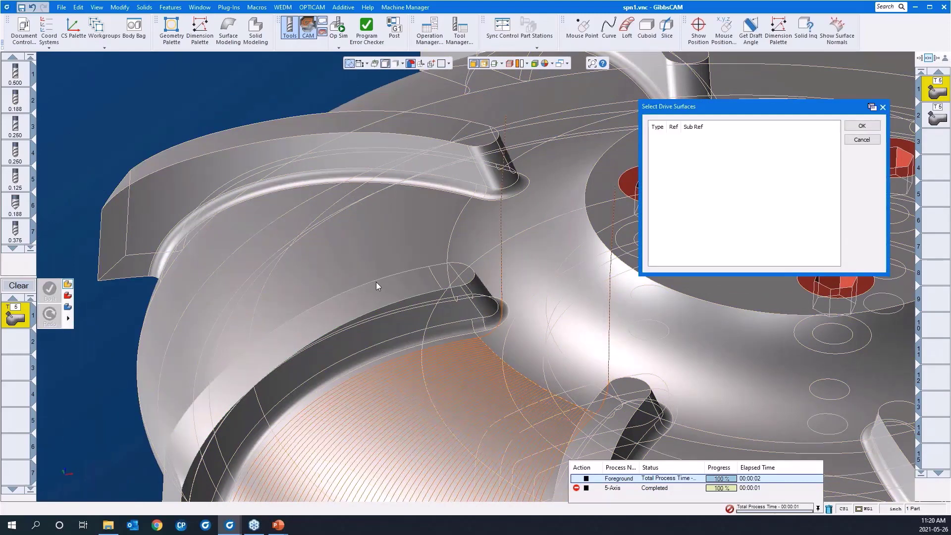
left_click(381, 288)
scroll(470, 268, "up", 5)
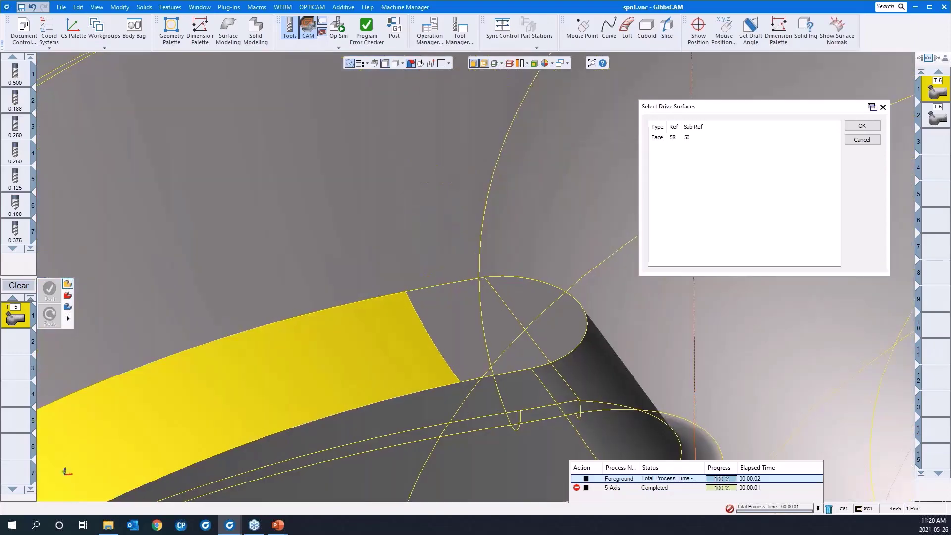
scroll(518, 219, "down", 5)
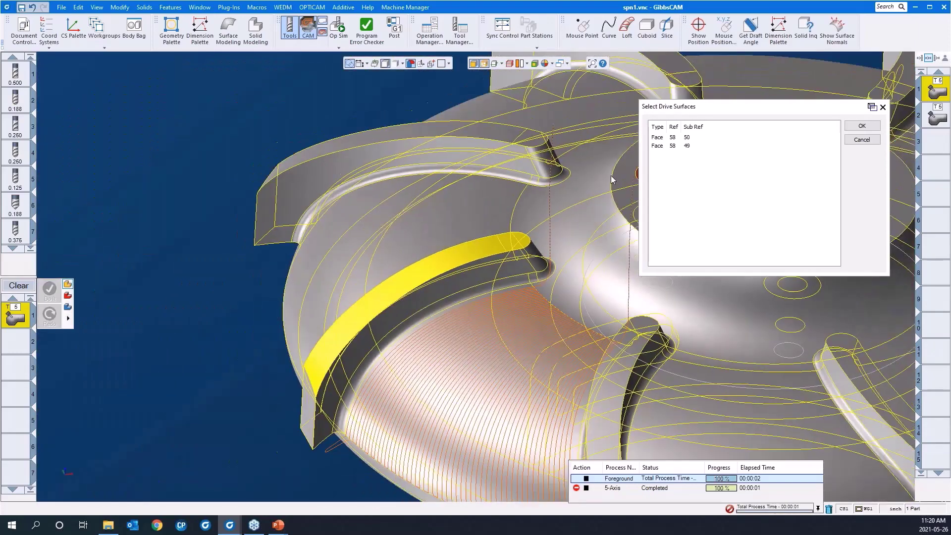
left_click(861, 126)
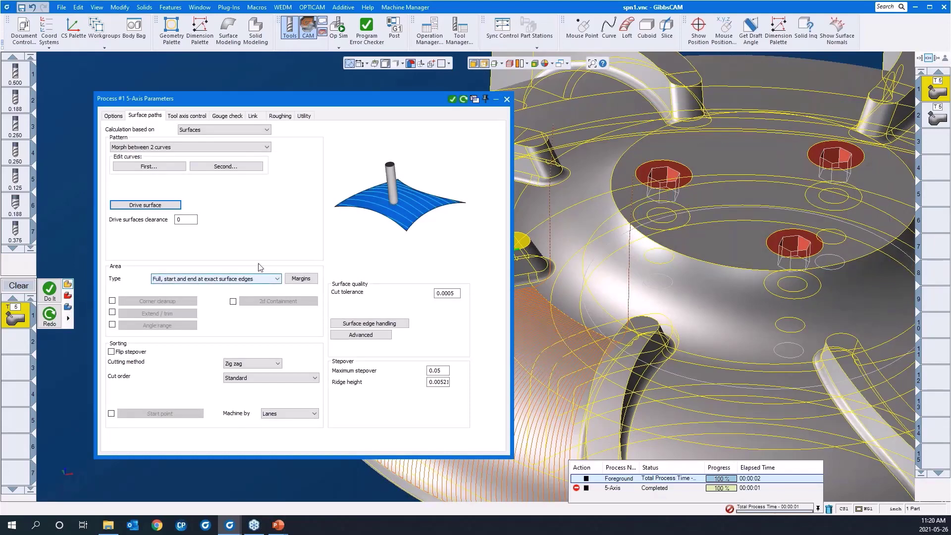
Turn off adding the internal tool radius to the area margins and set the end margins to 0
left_click_drag(315, 103, 258, 78)
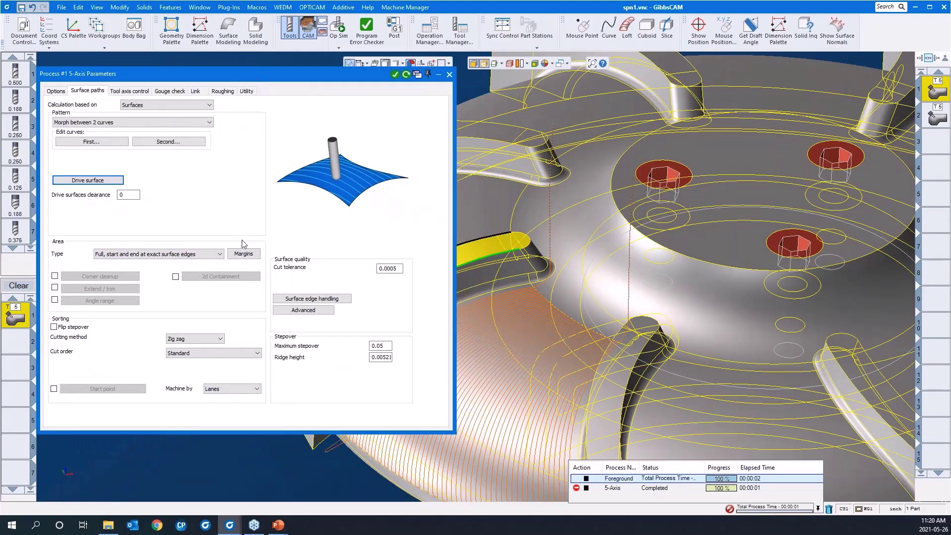
left_click(243, 253)
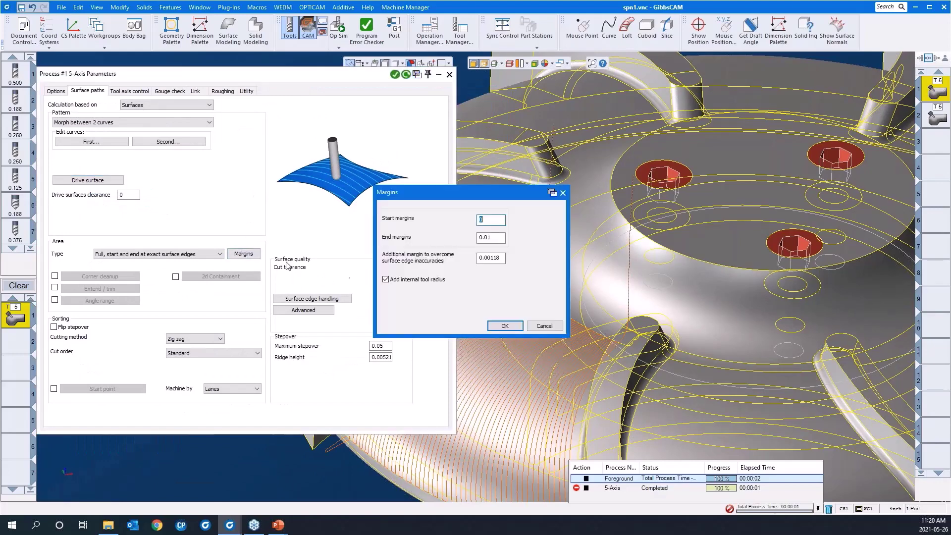
left_click(388, 281)
left_click(388, 280)
left_click(490, 237)
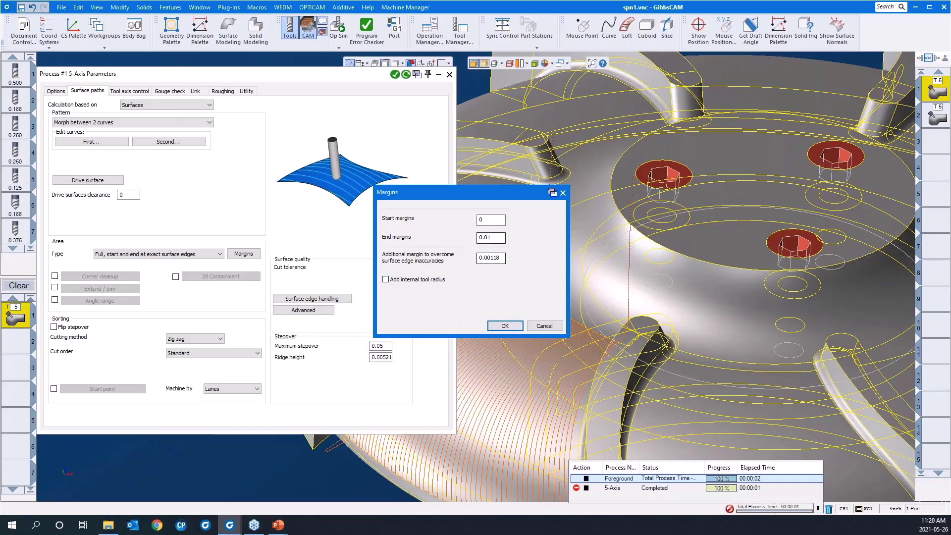
double_click(491, 237)
type("0")
left_click(498, 326)
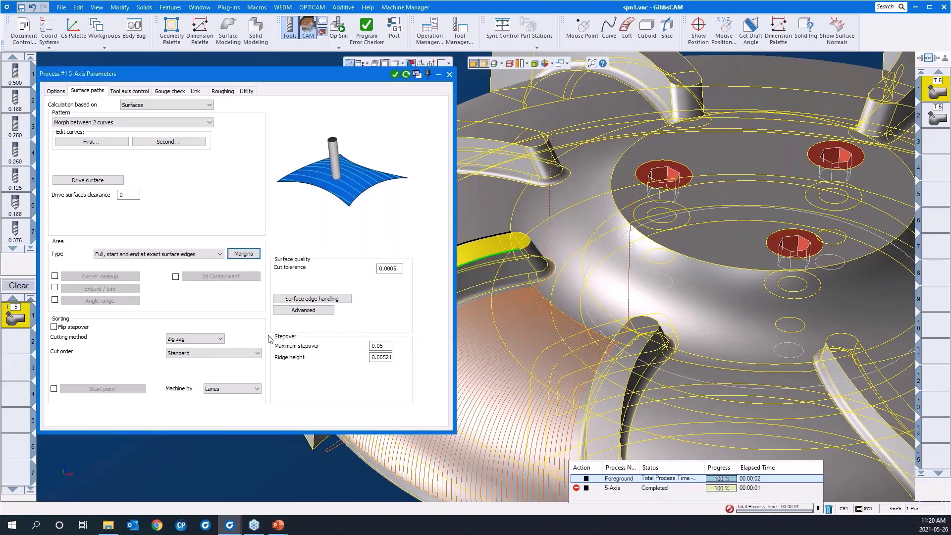
Set the maximum stepover to 0.025 and the tool axis output format to 3 Axis
left_click(380, 347)
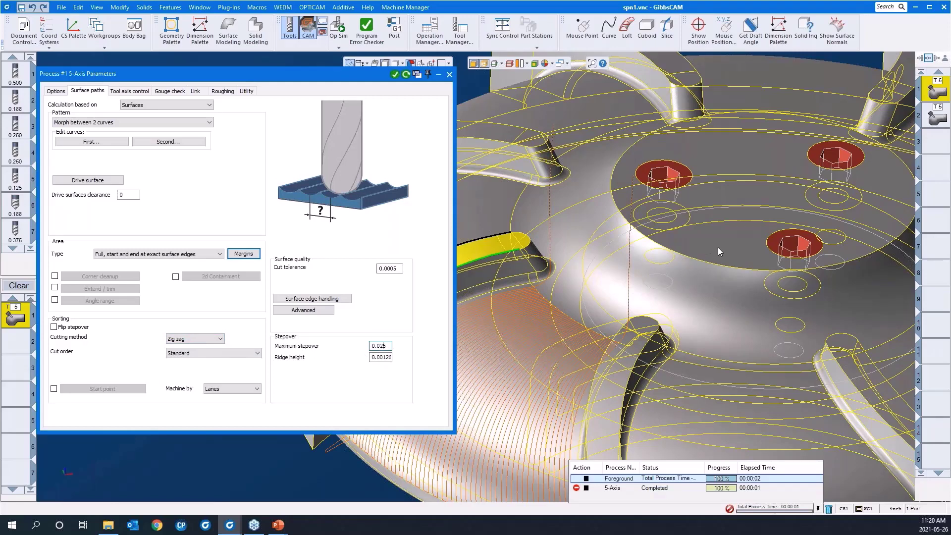
scroll(718, 247, "down", 2)
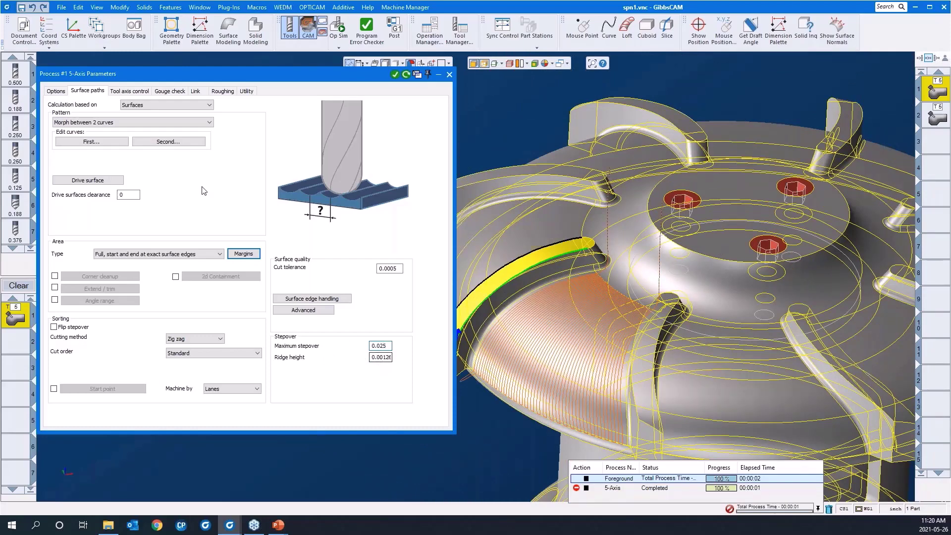
left_click(144, 92)
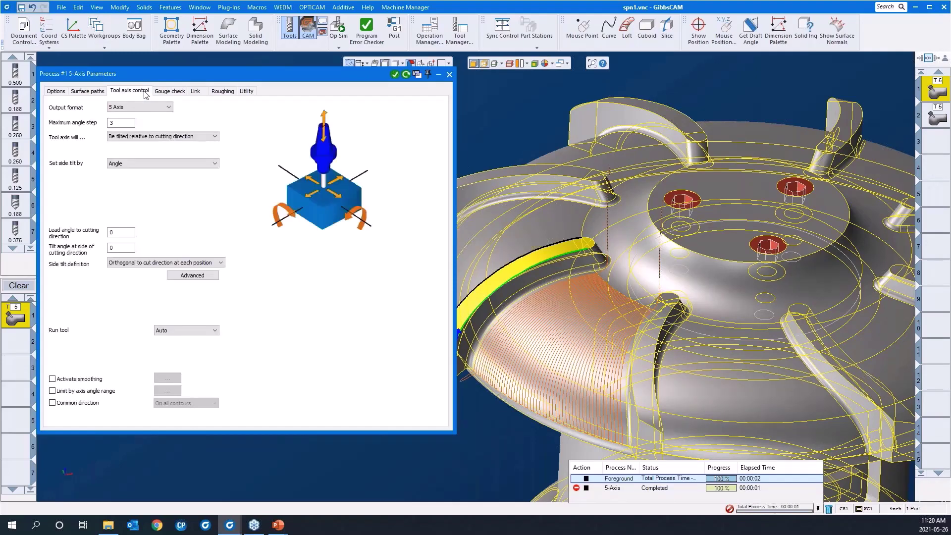
left_click(141, 107)
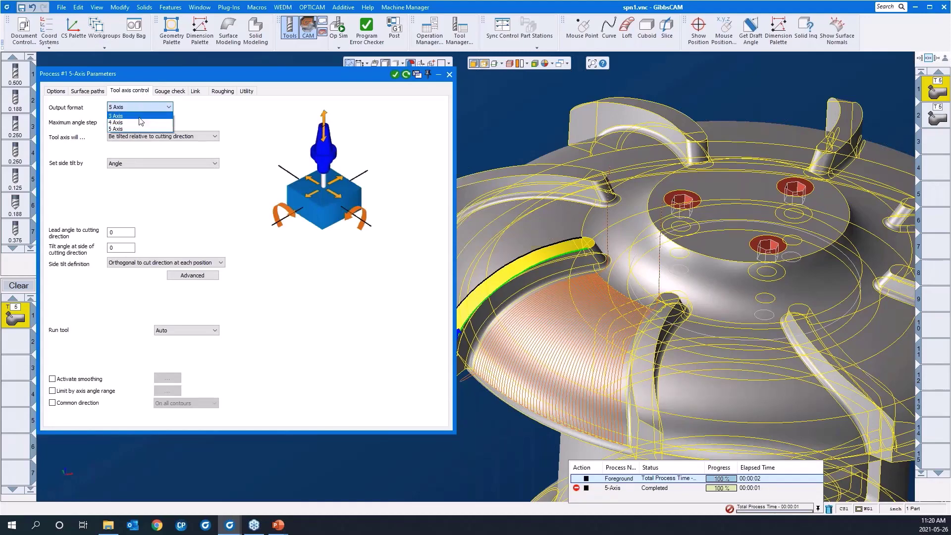
left_click(139, 117)
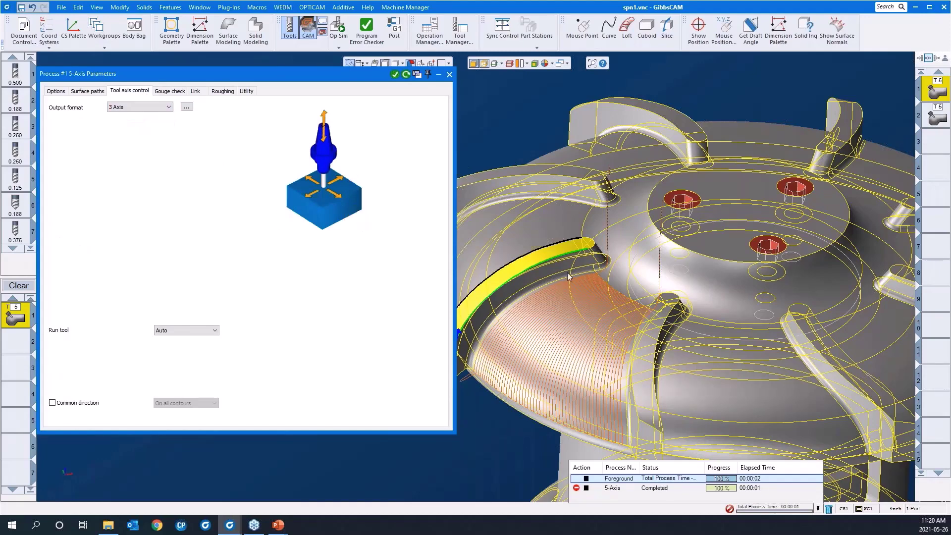
scroll(758, 239, "down", 2)
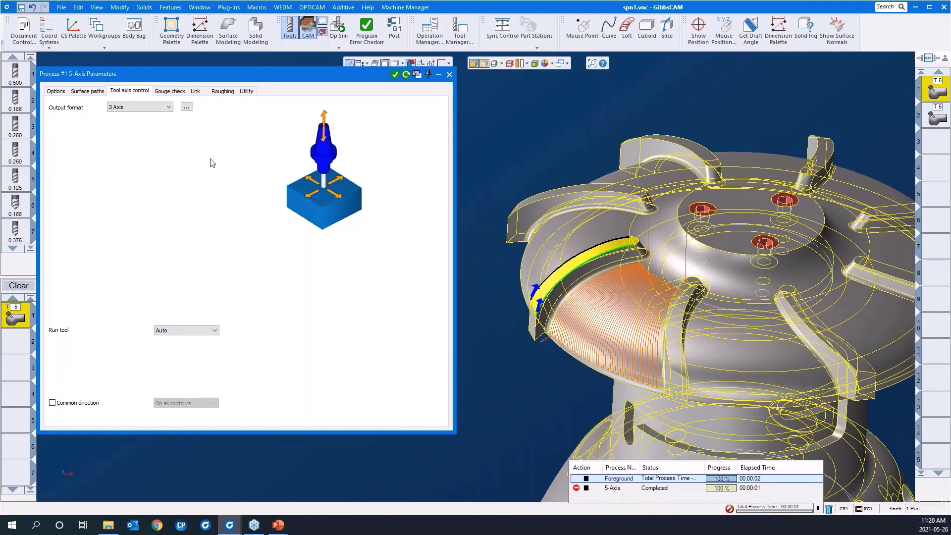
Check the alternative tool plane choices for the 3-axis output and leave the tool plane direction at Top
left_click(187, 107)
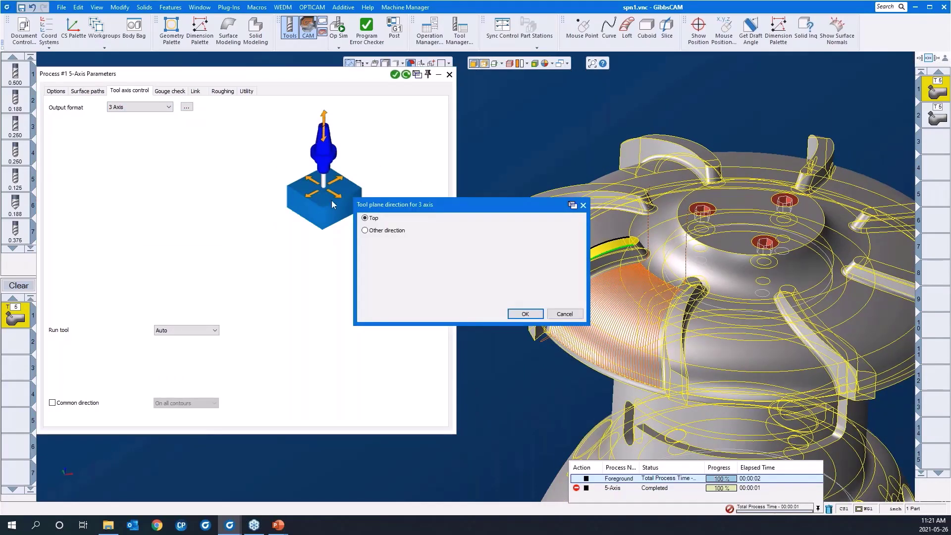
left_click_drag(251, 156, 243, 154)
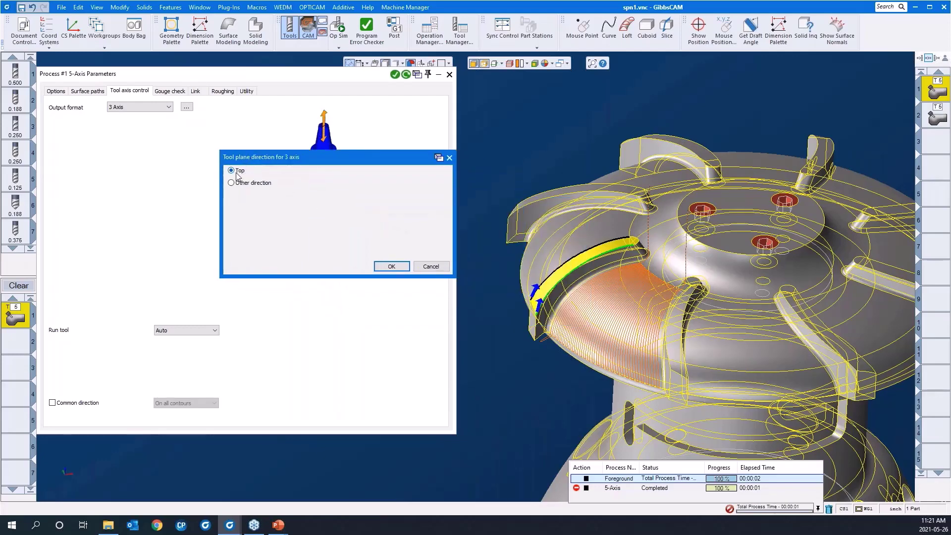
left_click(235, 184)
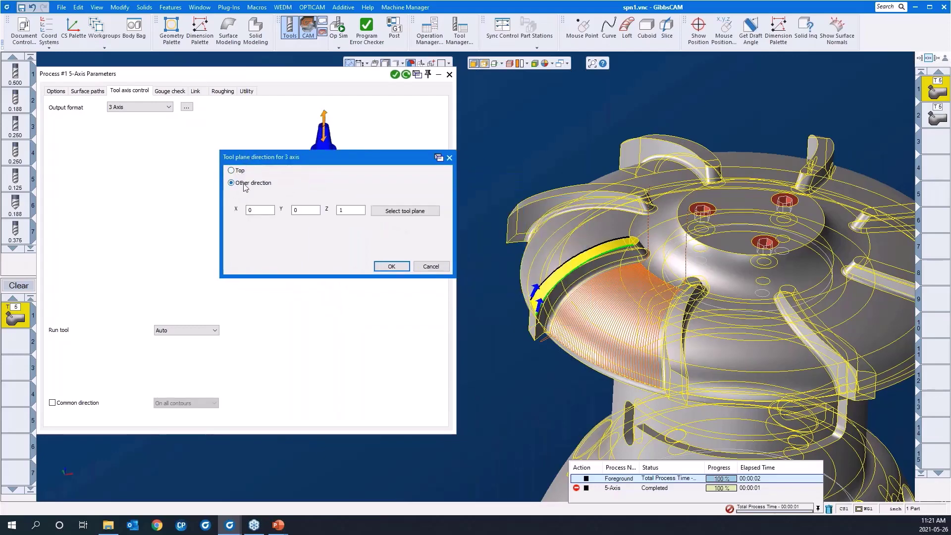
left_click(405, 211)
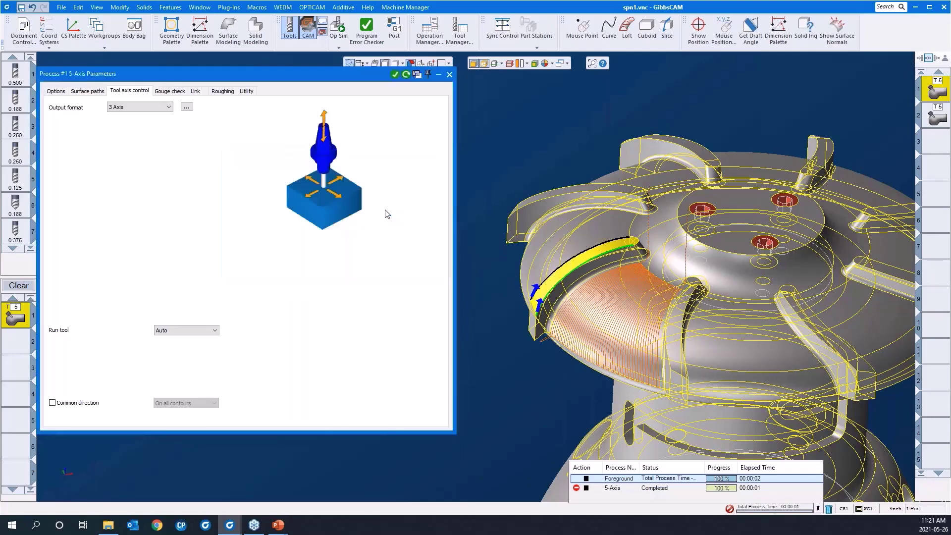
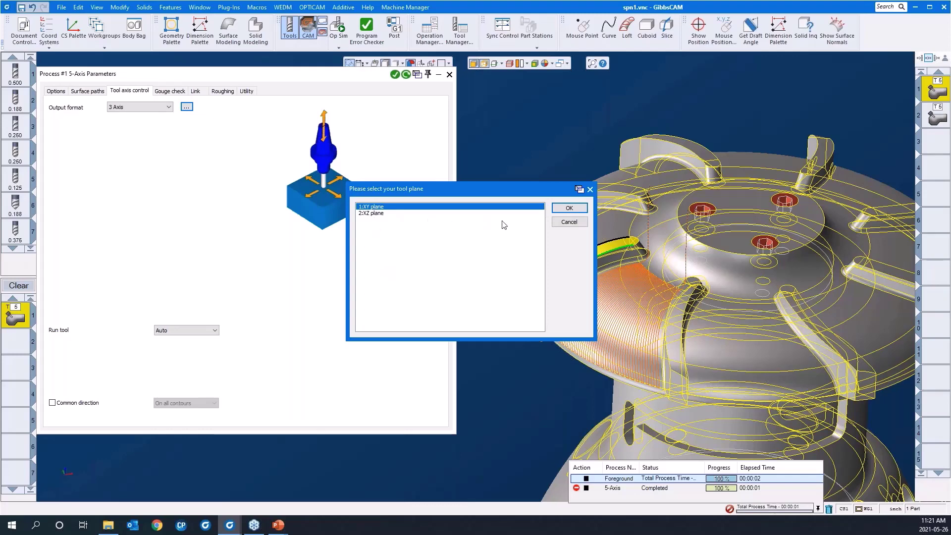
left_click(564, 224)
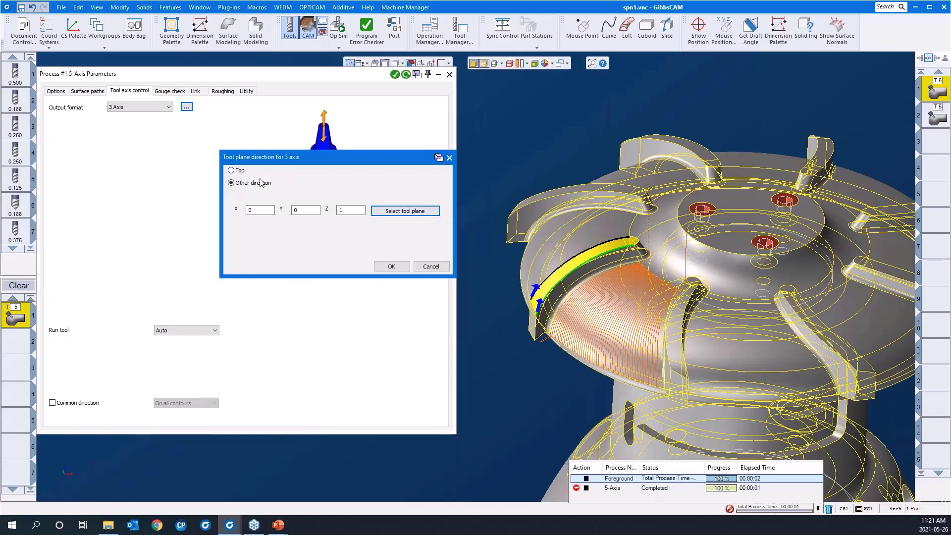
left_click(234, 171)
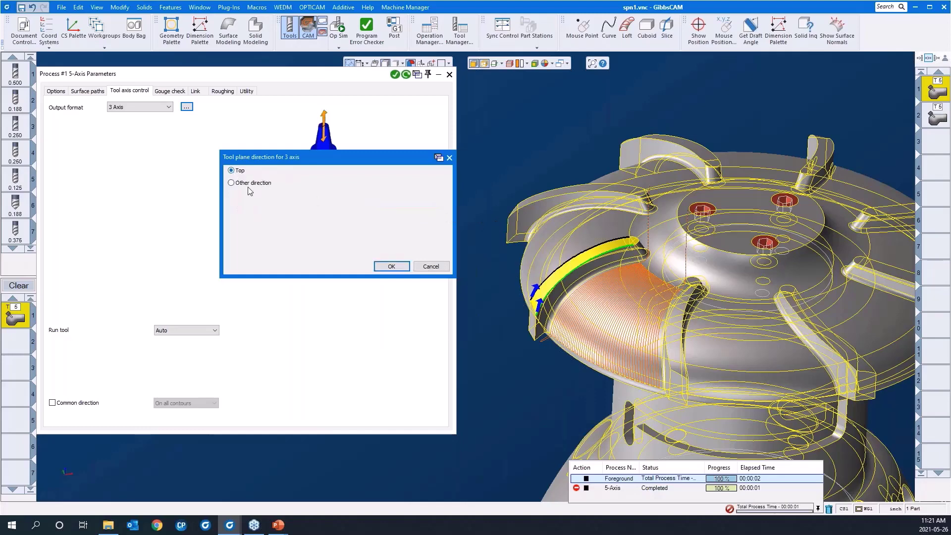
left_click(392, 265)
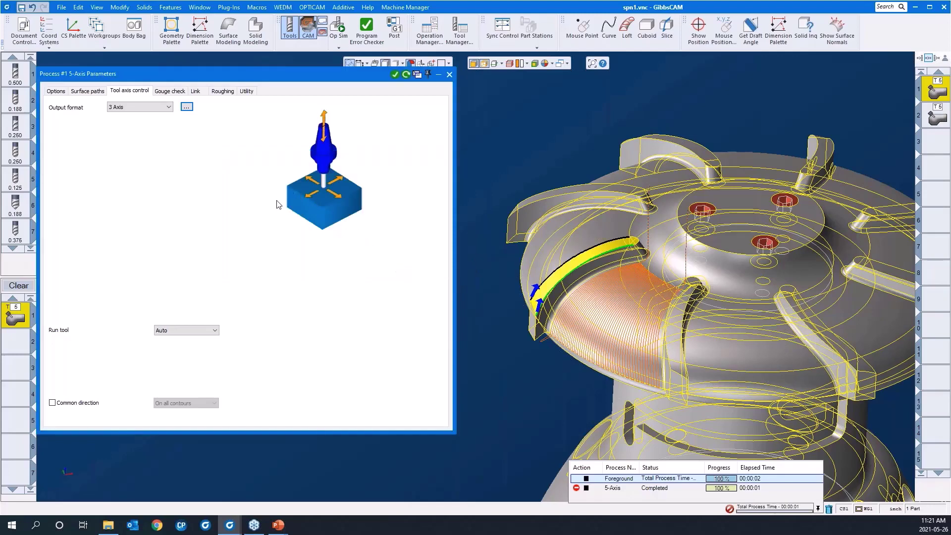
Turn off the first gouge check and regenerate the operation with the 3-axis morph settings
left_click(174, 94)
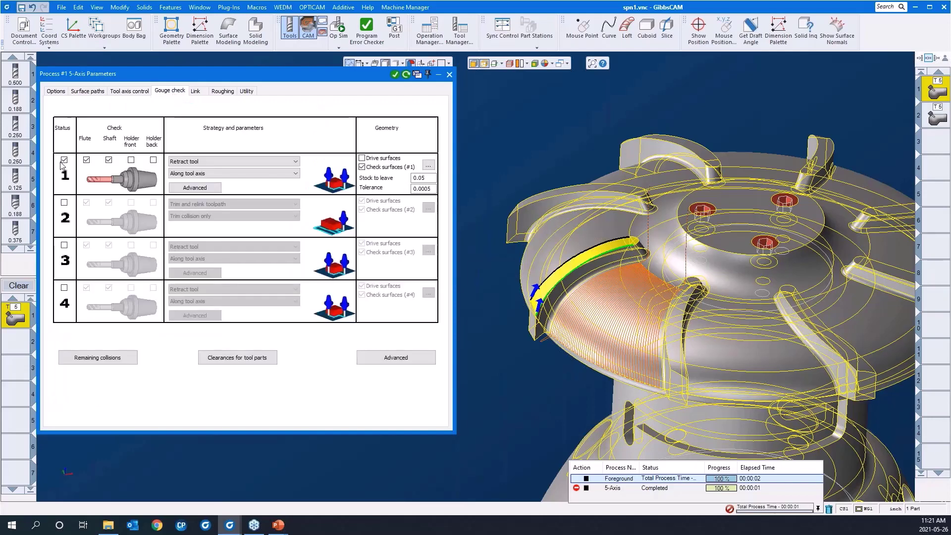
left_click(64, 160)
left_click(64, 160)
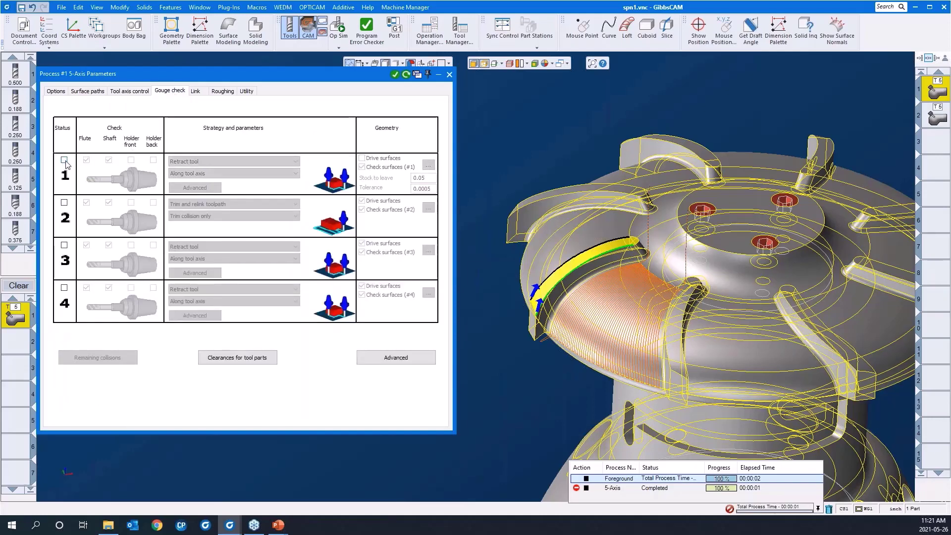
left_click(194, 91)
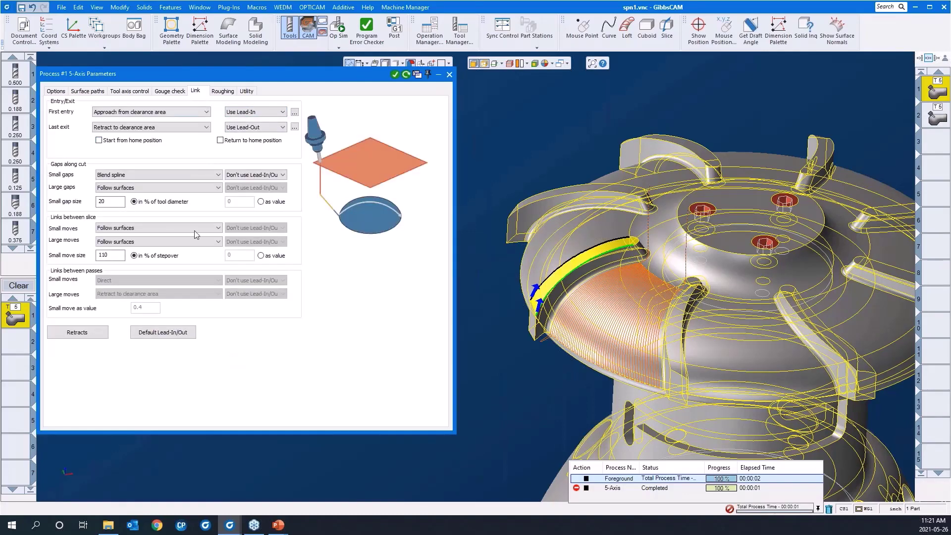
double_click(300, 78)
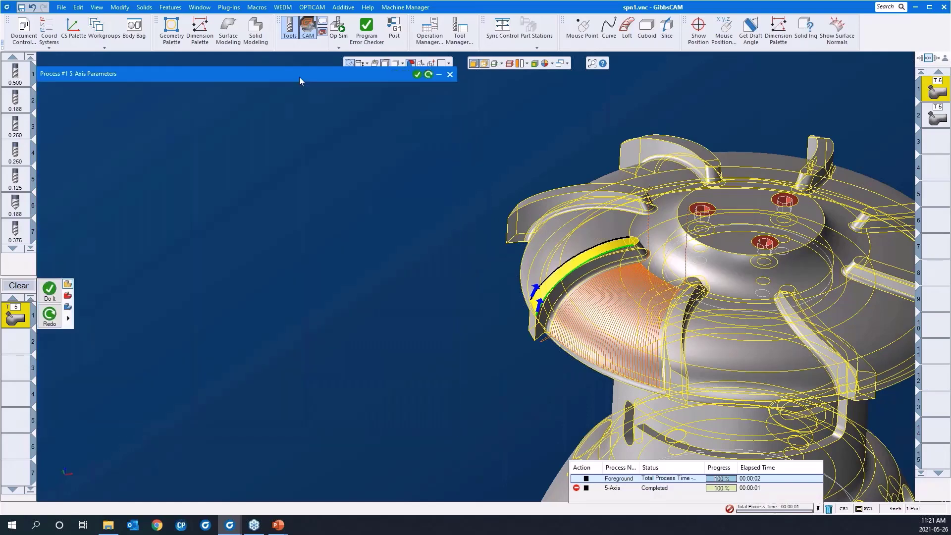
right_click(317, 167)
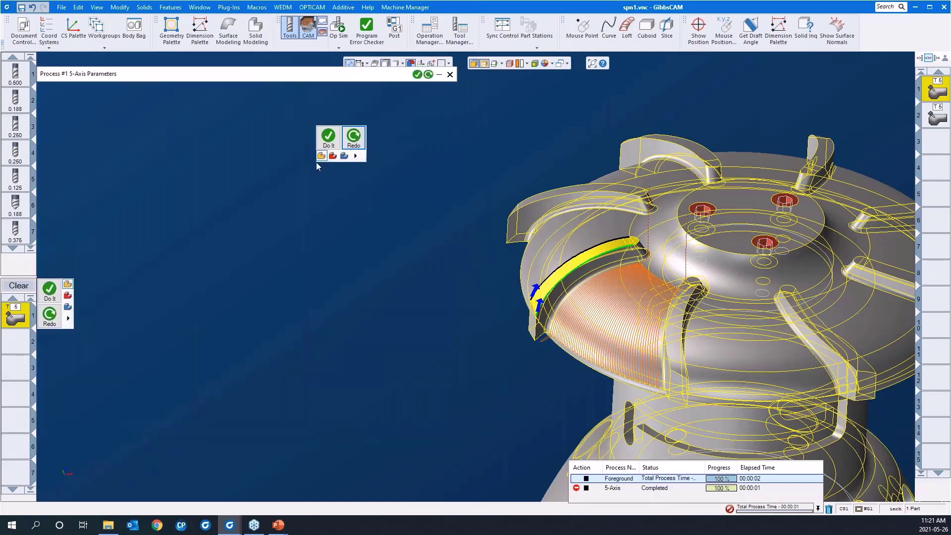
left_click(353, 139)
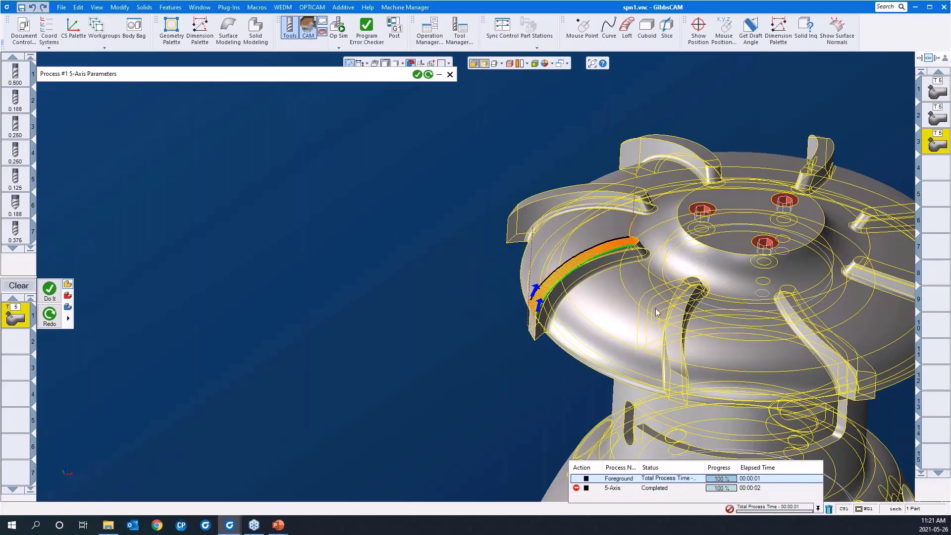
Examine the morph passes along the blade top, especially how they run around its rounded inner end
left_click_drag(465, 186, 690, 371)
middle_click_drag(598, 335, 646, 297)
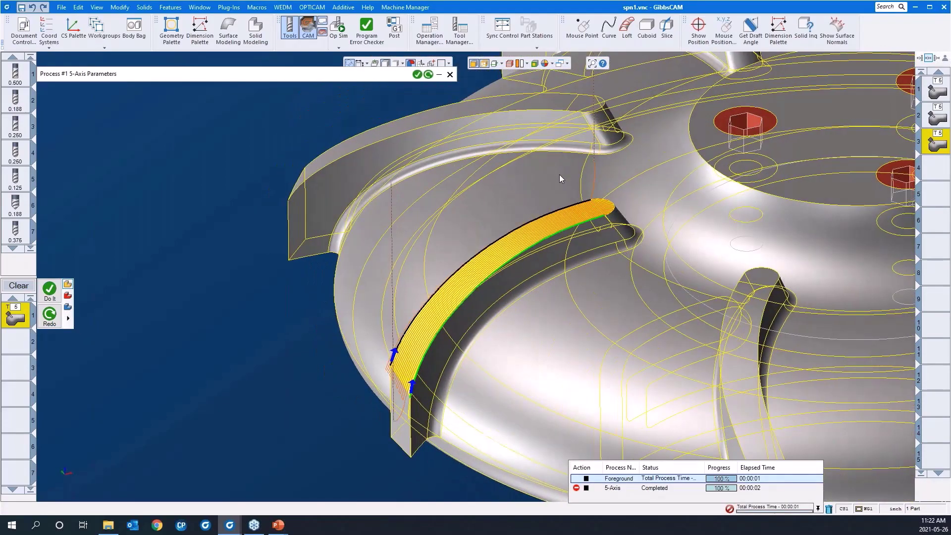
left_click_drag(522, 152, 658, 265)
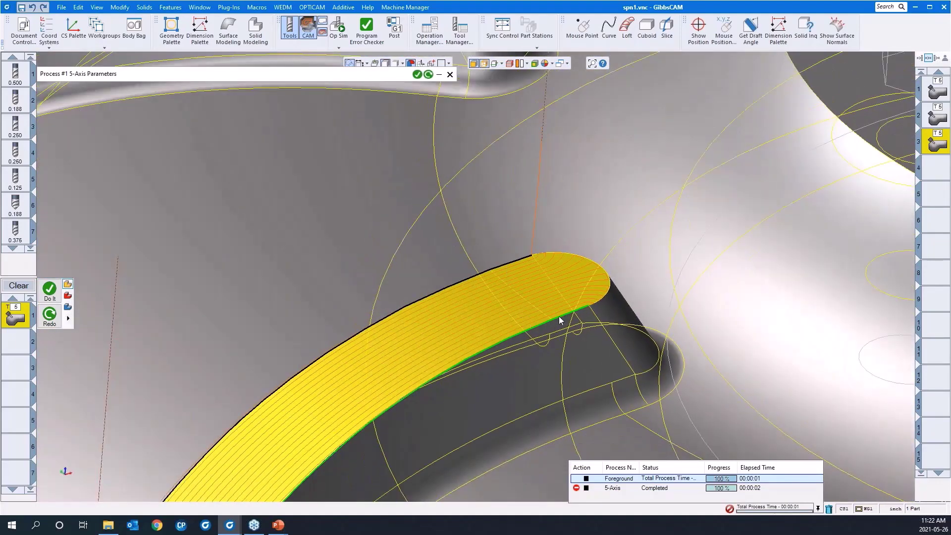
middle_click_drag(419, 369, 441, 180)
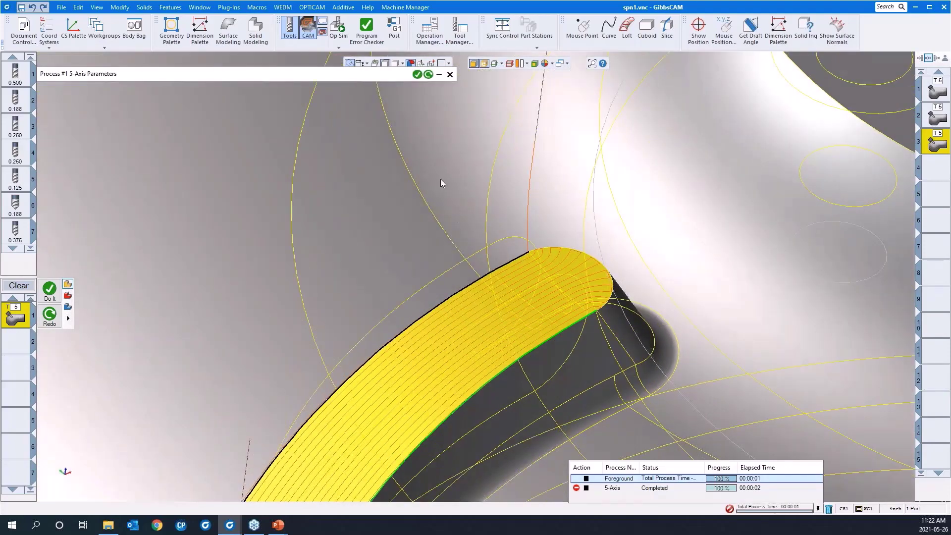
left_click_drag(436, 164, 690, 374)
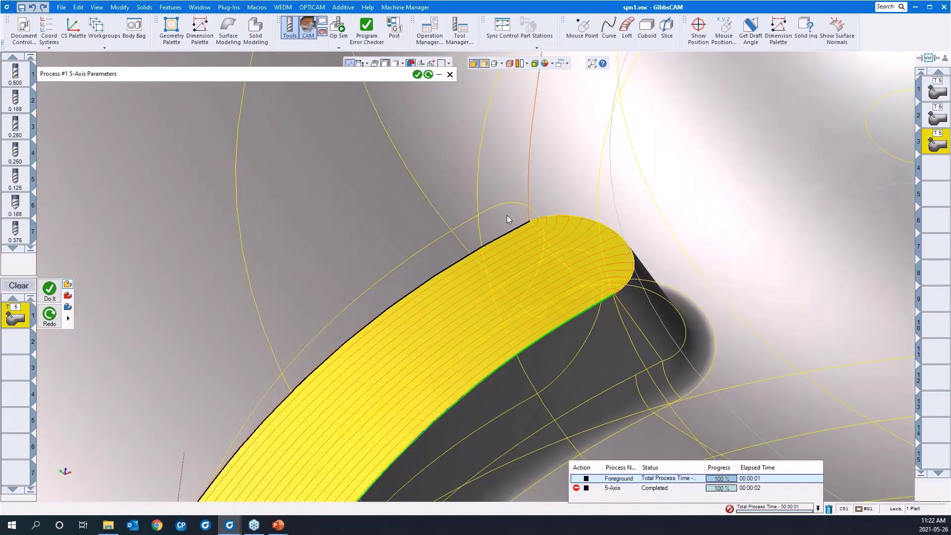
middle_click_drag(510, 218, 527, 281)
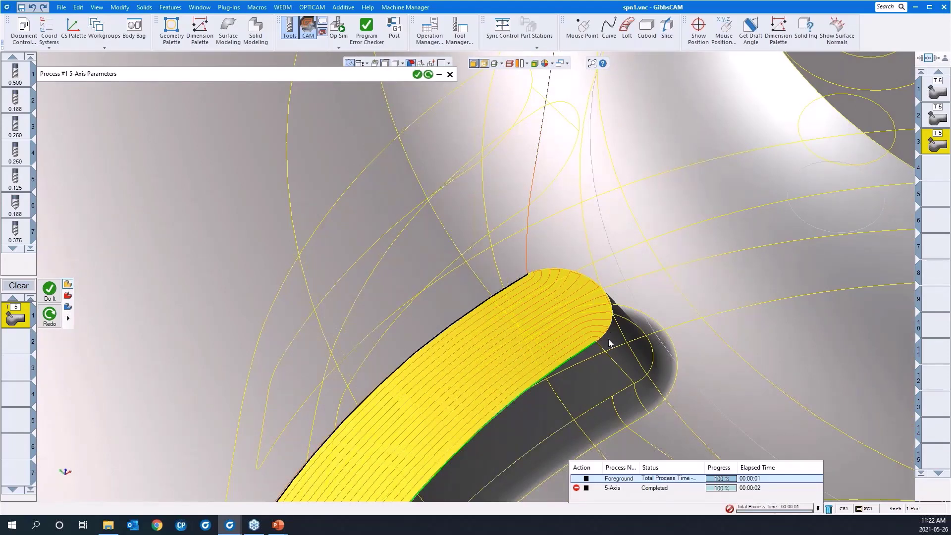
scroll(709, 272, "down", 3)
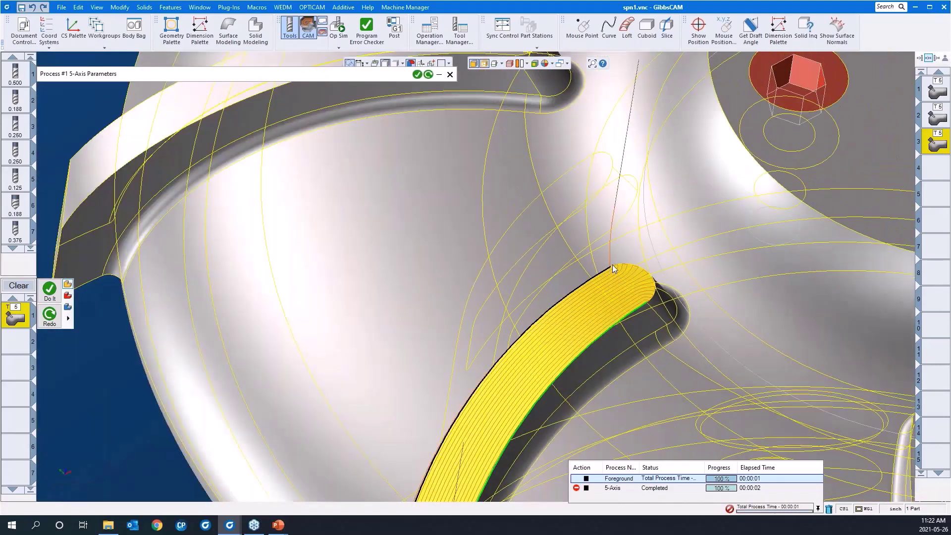
scroll(567, 230, "down", 2)
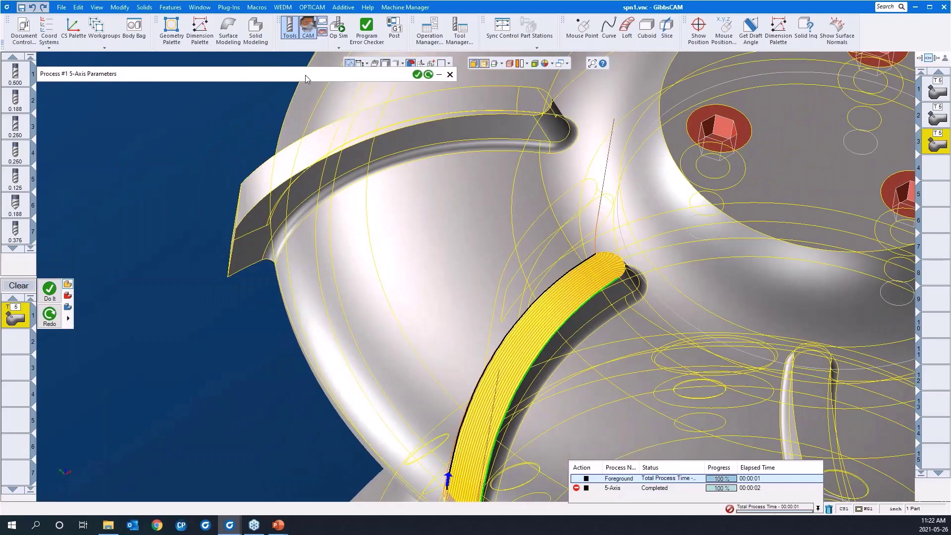
Enable Extend edge curve in the surface edge handling and regenerate the blade-top toolpath
mouse_move(304, 78)
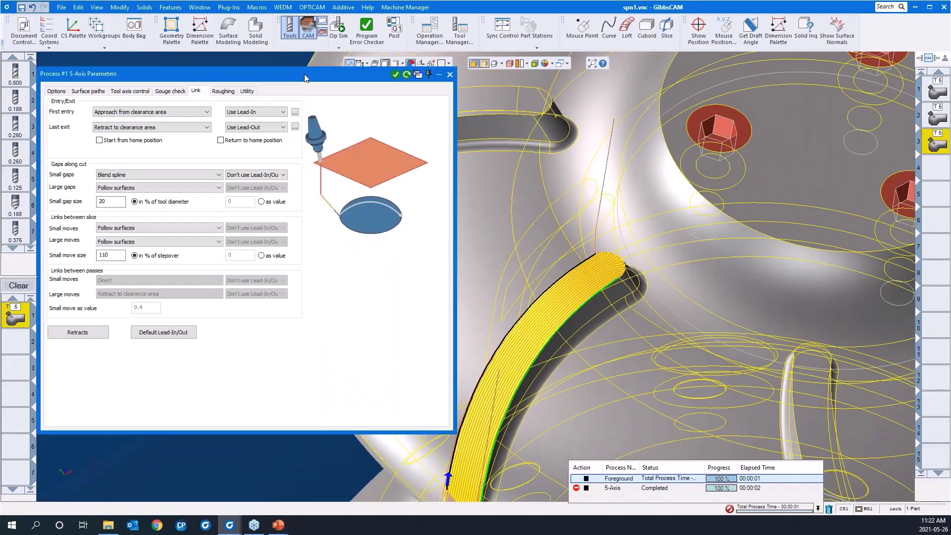
left_click(80, 92)
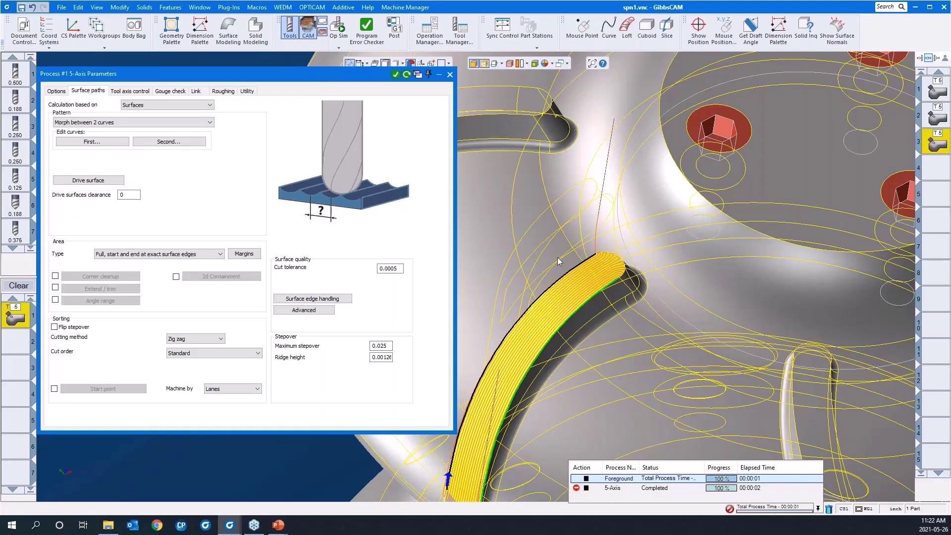
left_click(337, 302)
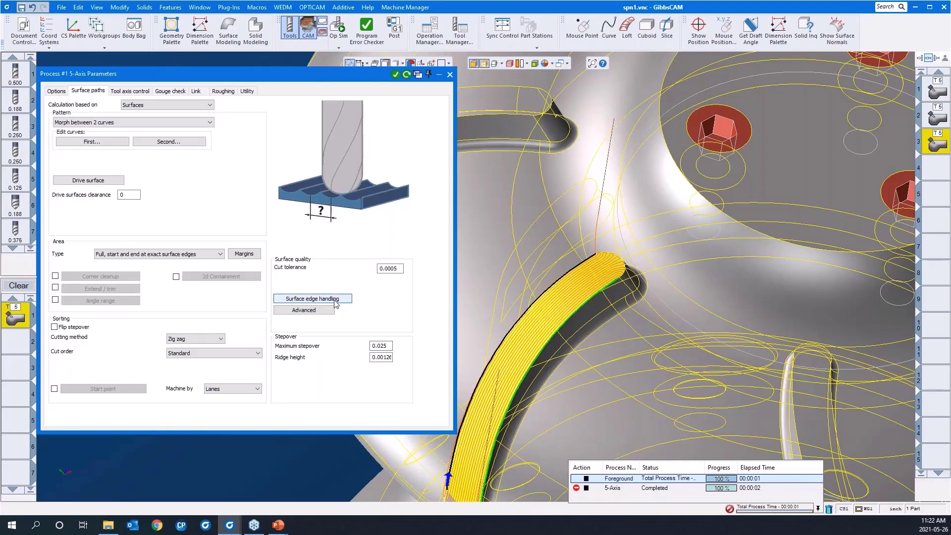
left_click(336, 302)
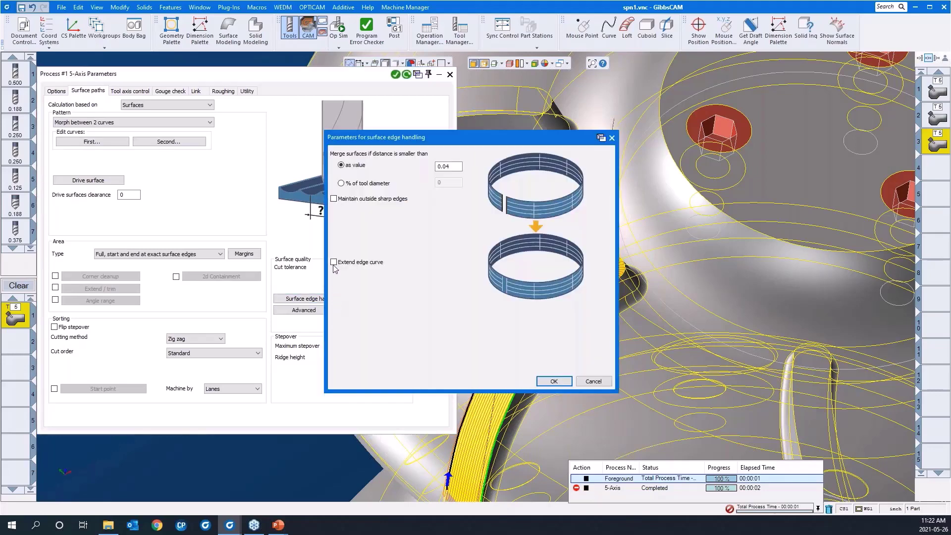
left_click(334, 262)
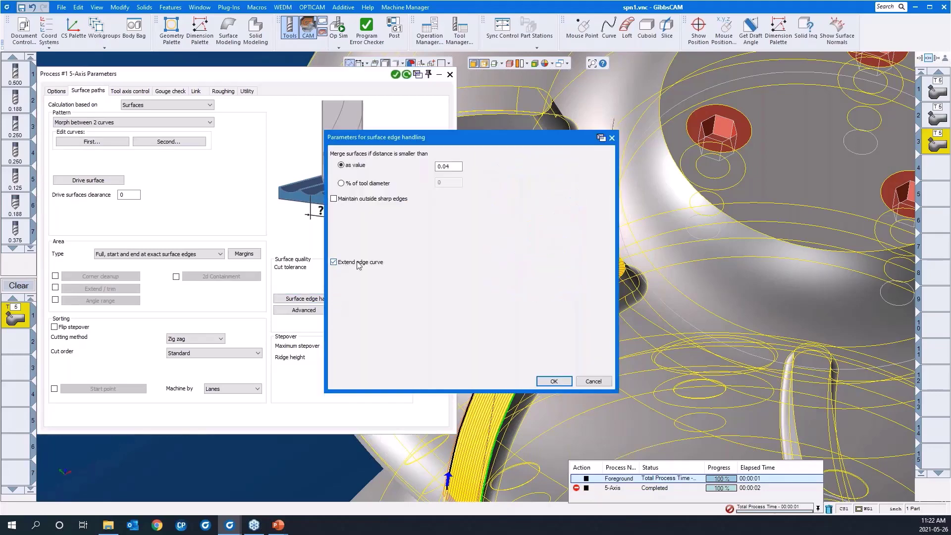
left_click(553, 382)
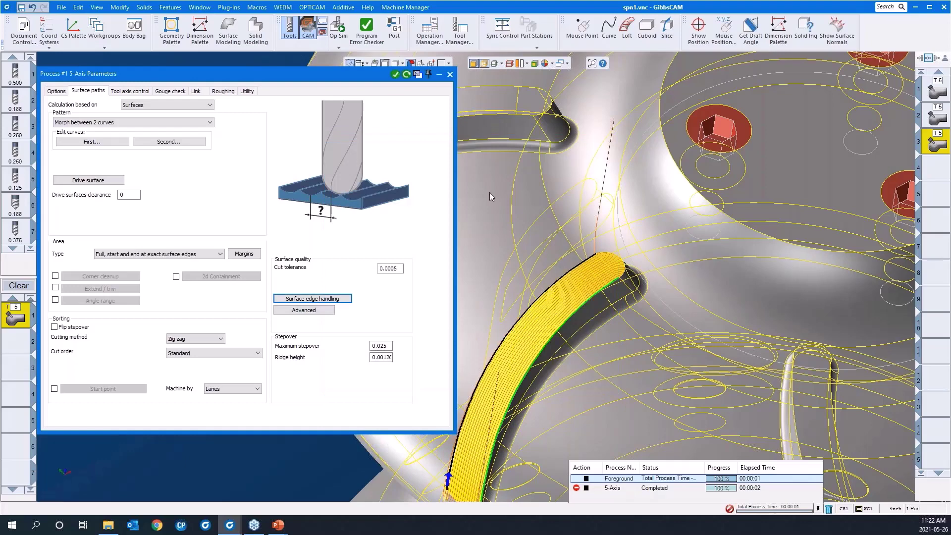
left_click(407, 76)
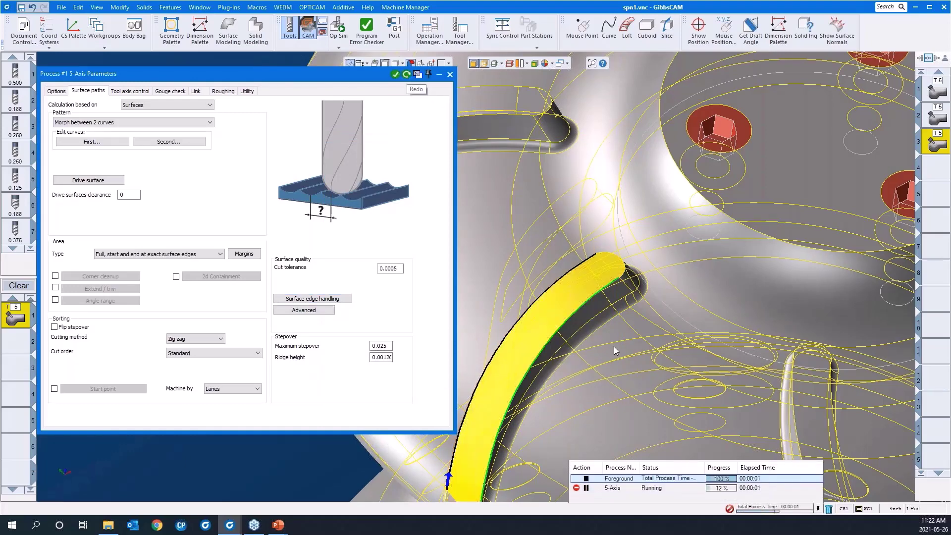
Examine the regenerated passes and their links at the blade top's rounded end in a plan view
mouse_move(673, 346)
left_mouse_down()
mouse_move(580, 227)
mouse_move(495, 203)
left_mouse_up()
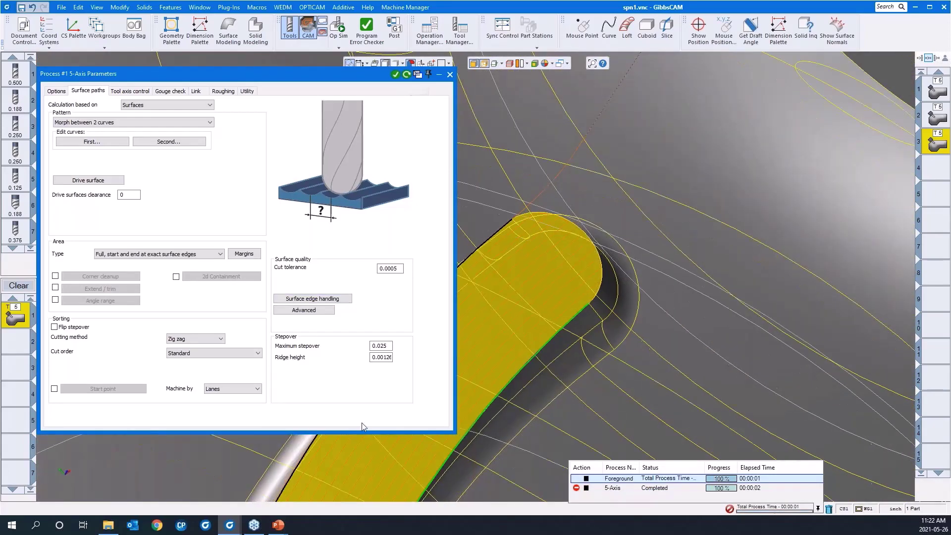
left_click(74, 456)
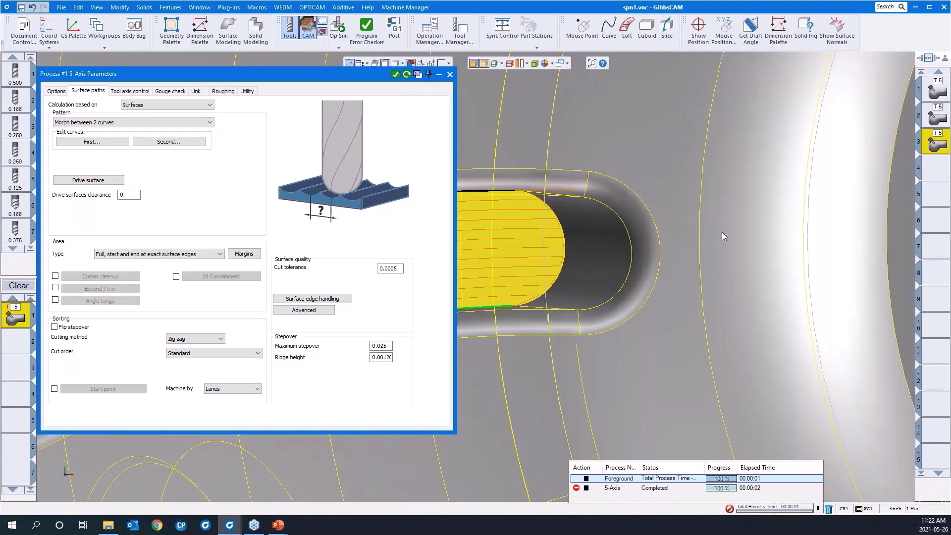
scroll(727, 232, "down", 1)
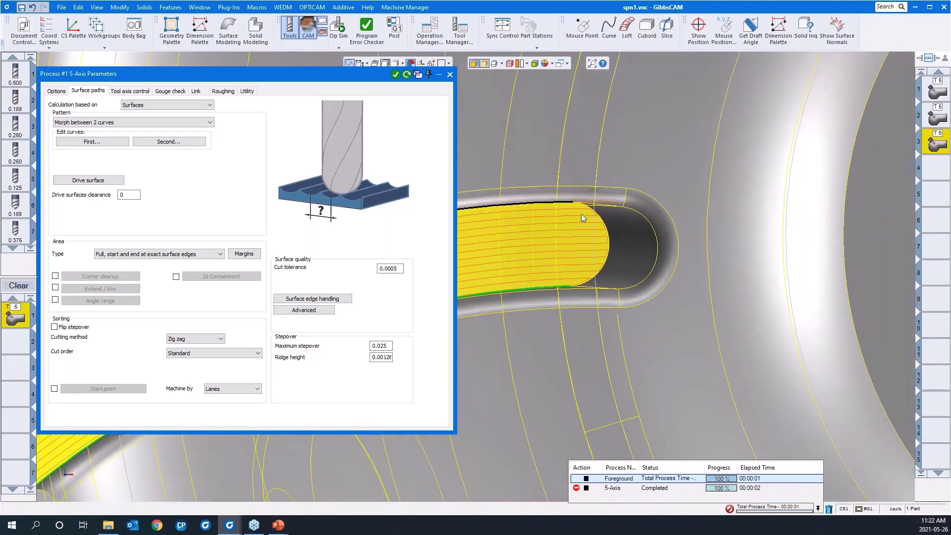
left_click_drag(502, 173, 662, 346)
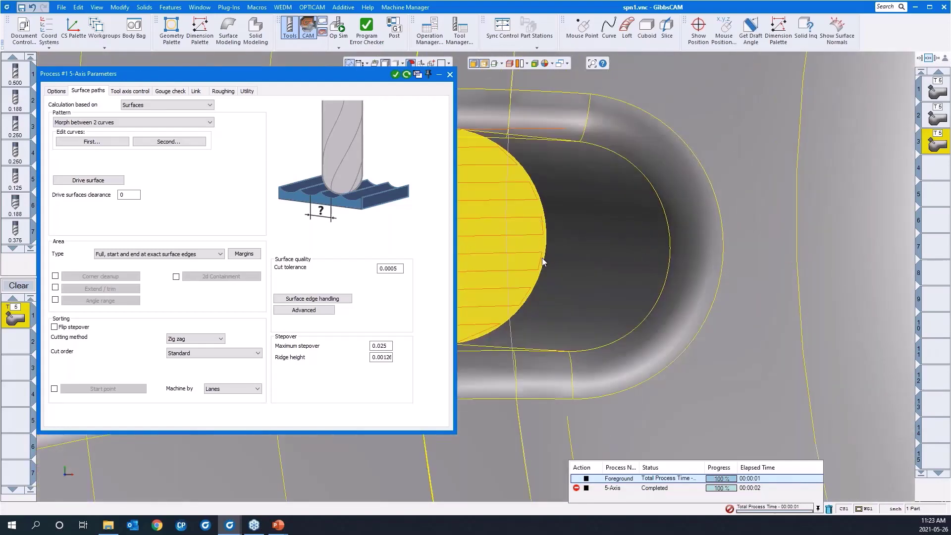
scroll(721, 254, "down", 2)
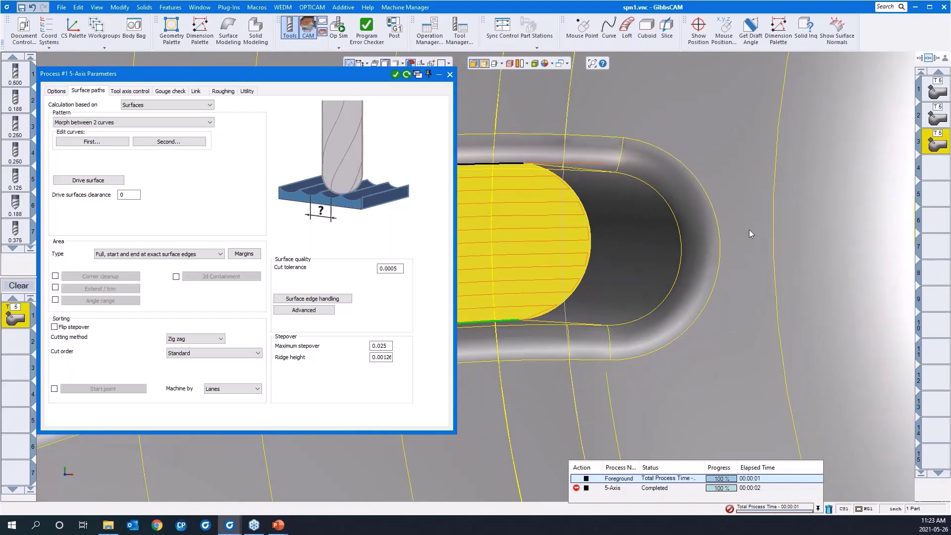
scroll(749, 231, "down", 2)
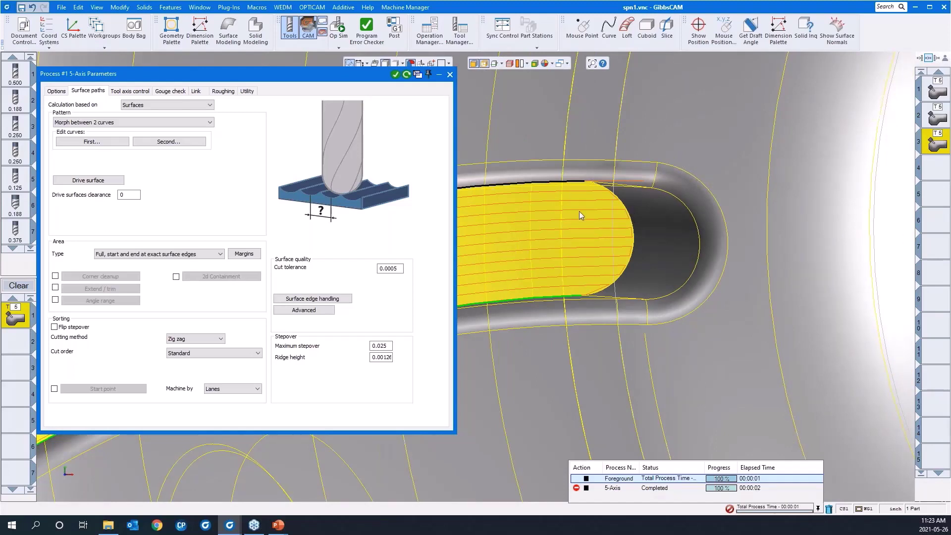
Set both small and large moves between slices to Blend spline, regenerate the operation, and inspect the links at the blade's rounded end
left_click(203, 92)
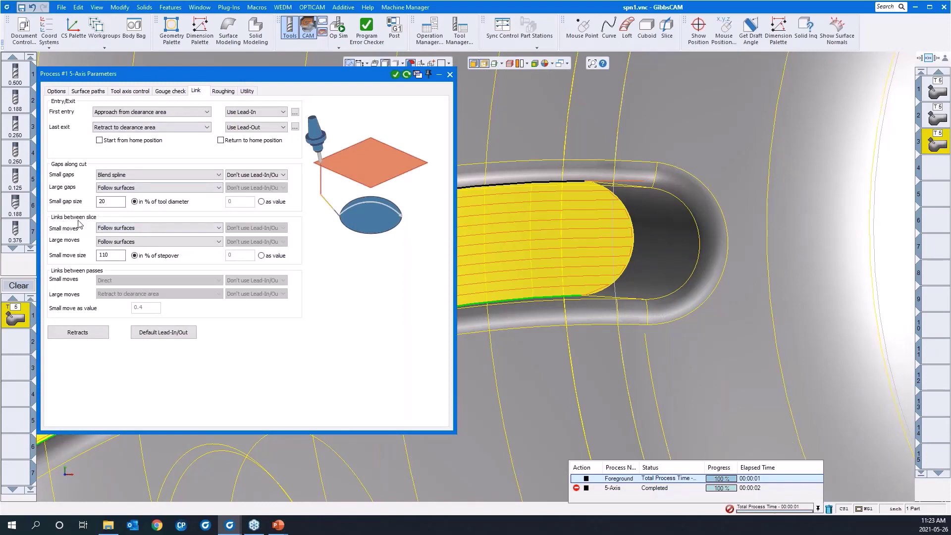
left_click(124, 228)
left_click(122, 253)
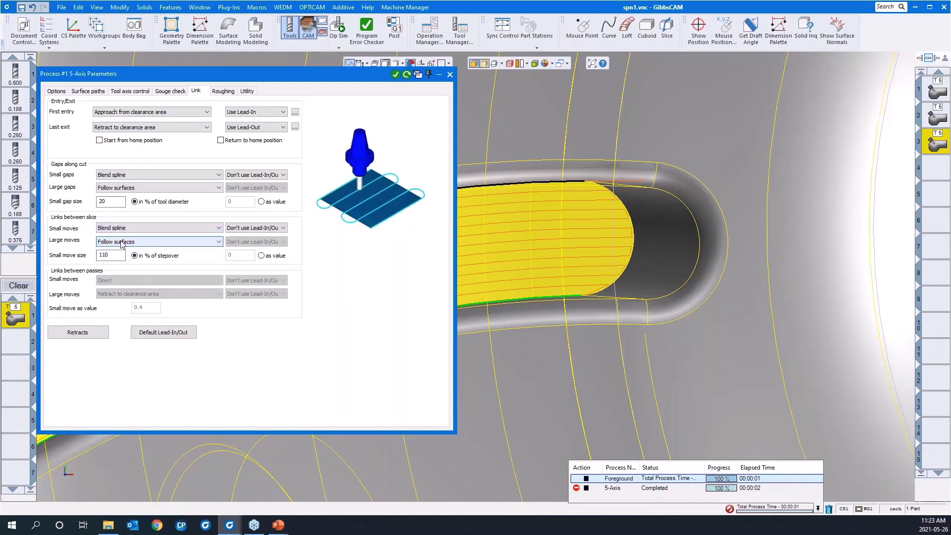
left_click(121, 242)
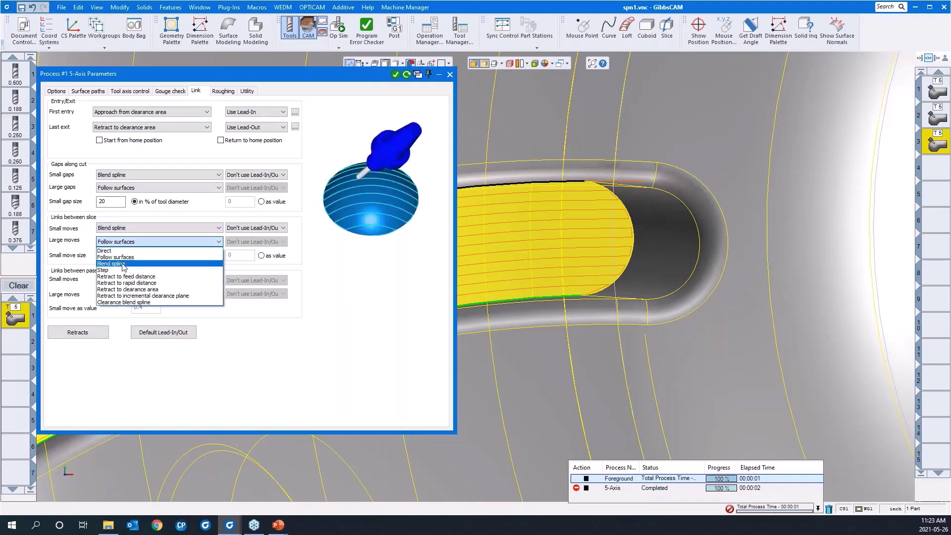
left_click(122, 263)
scroll(785, 272, "down", 5)
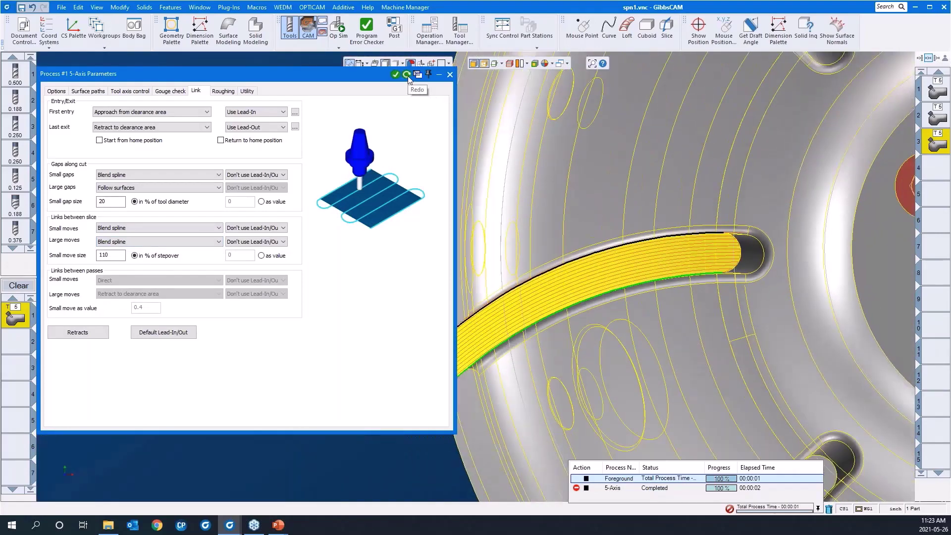
left_click(406, 75)
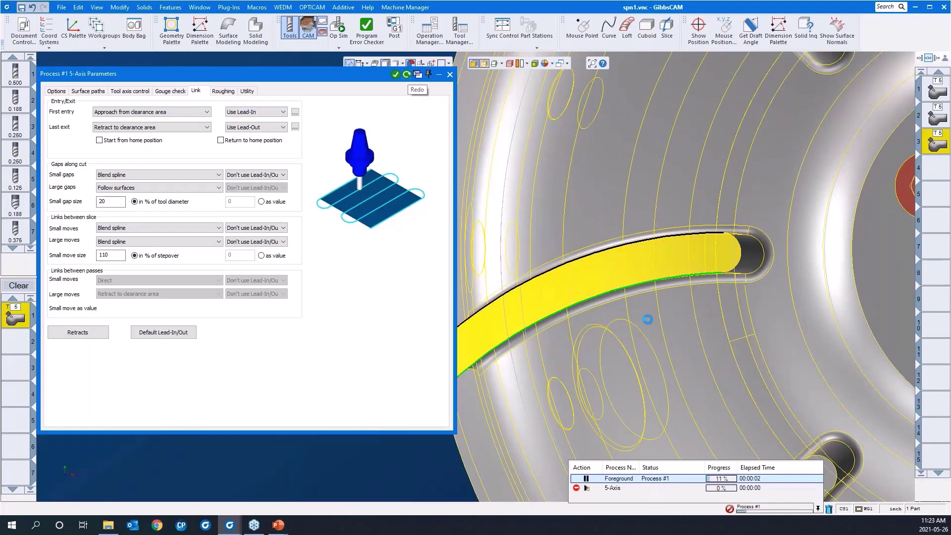
left_click_drag(660, 190, 779, 318)
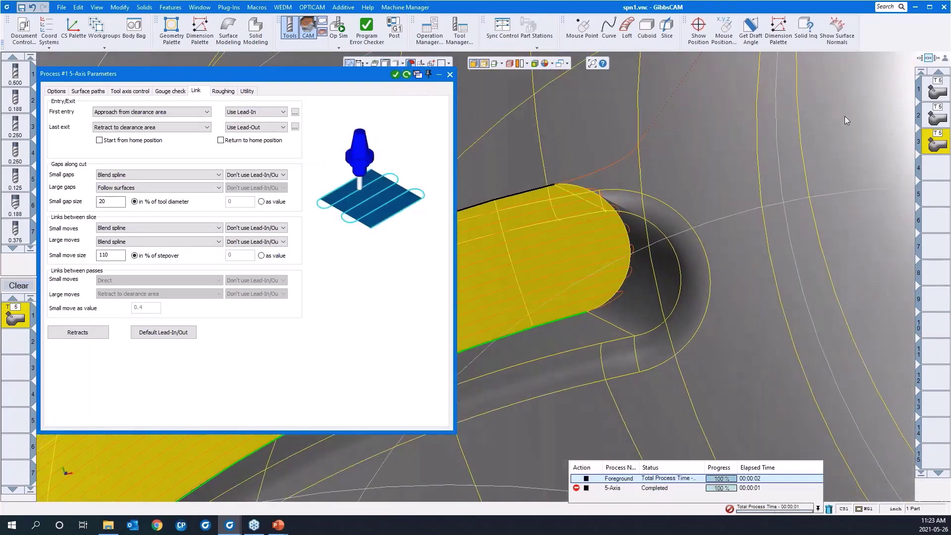
scroll(834, 140, "down", 3)
scroll(681, 210, "down", 2)
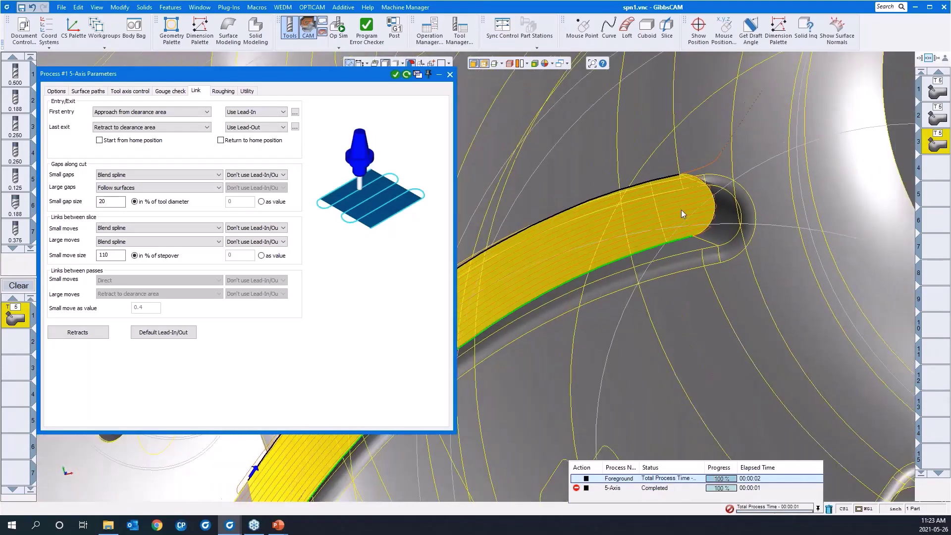
scroll(681, 209, "down", 1)
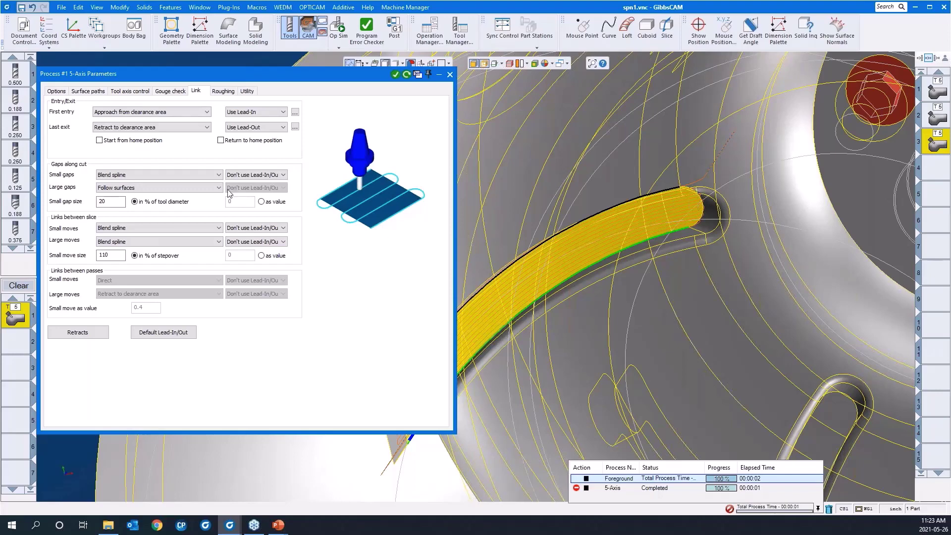
Enable Extend / trim and set the tangential start and end extensions to a value of 0.025 each
left_click(89, 91)
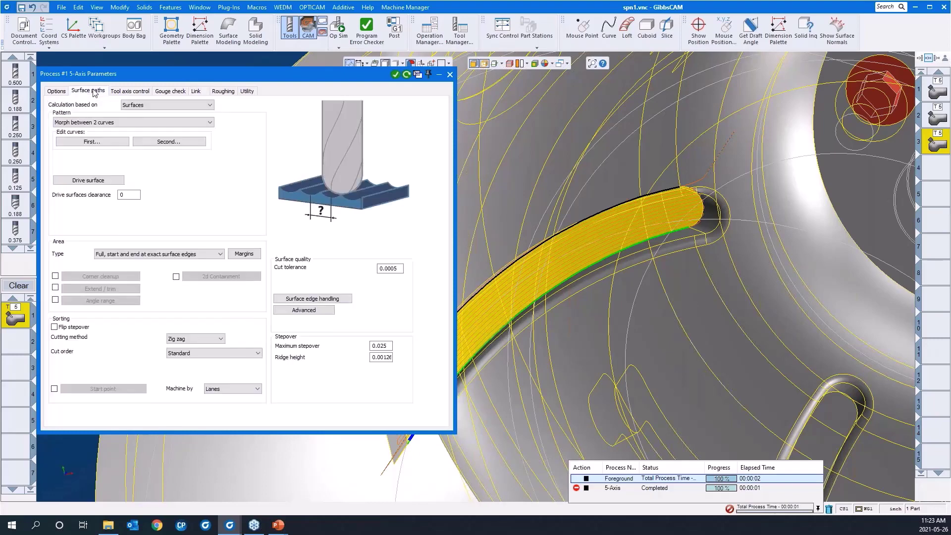
left_click(55, 288)
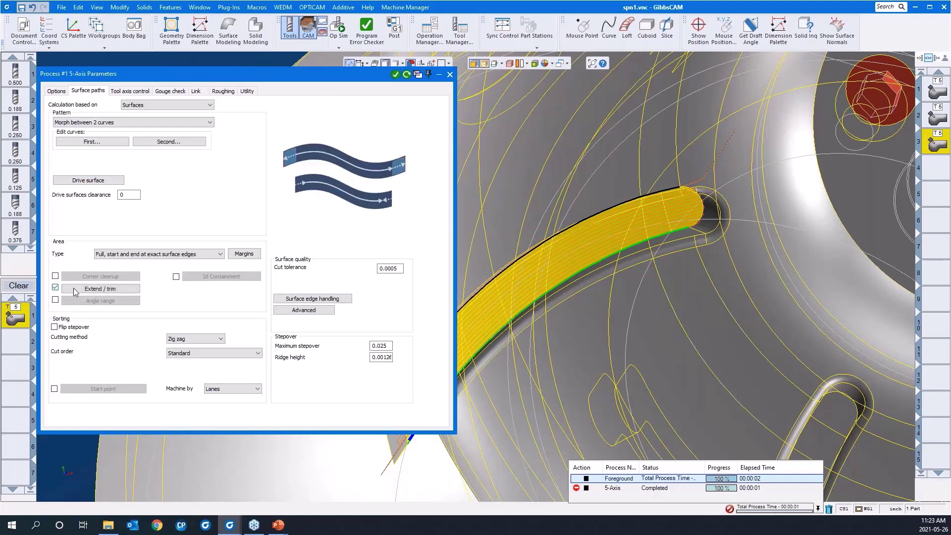
left_click(77, 289)
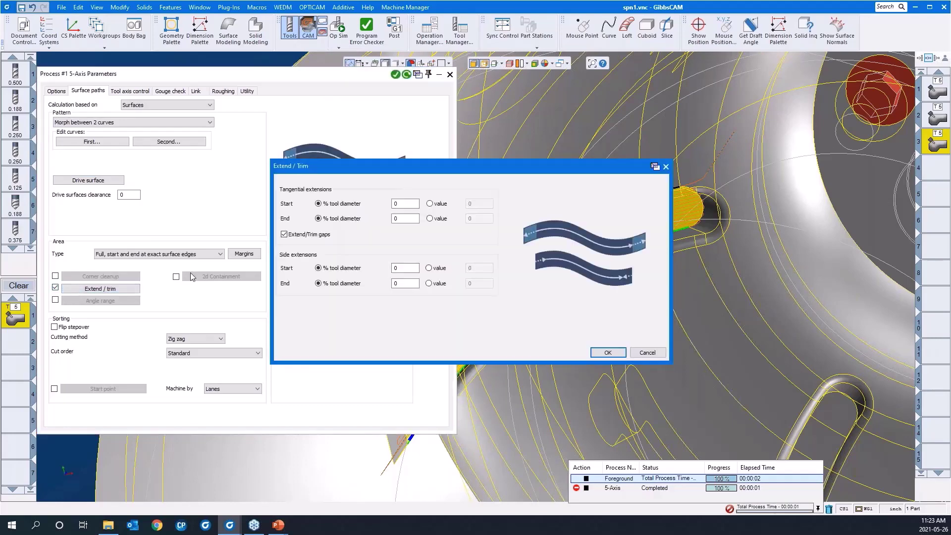
left_click(429, 203)
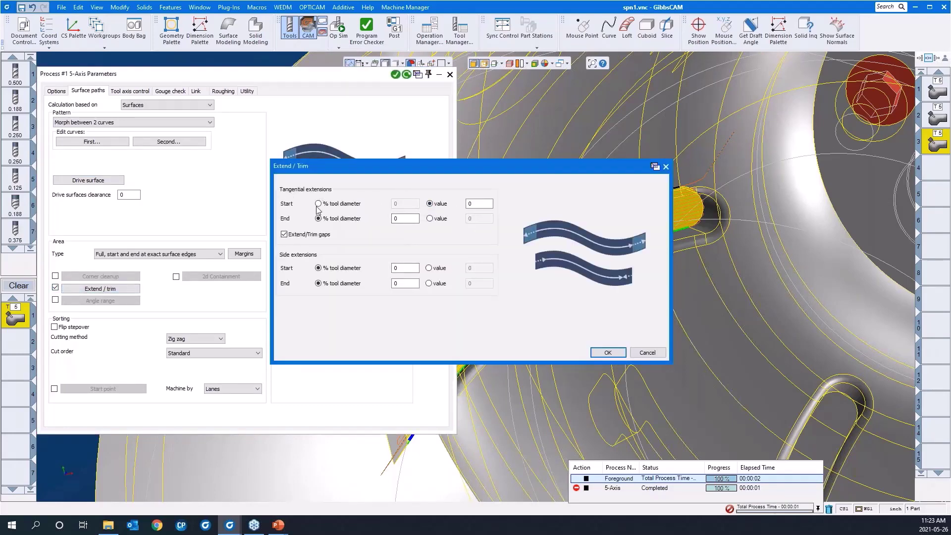
left_click(430, 218)
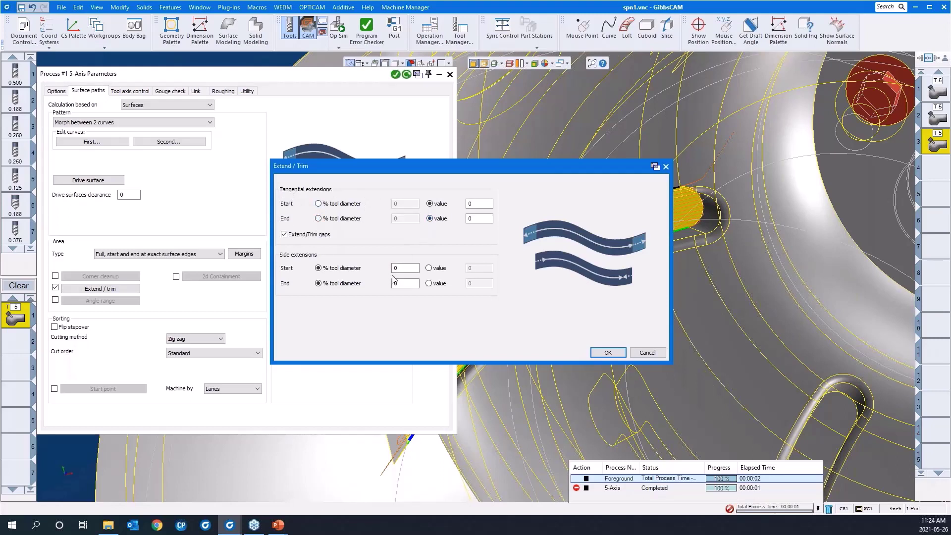
double_click(474, 204)
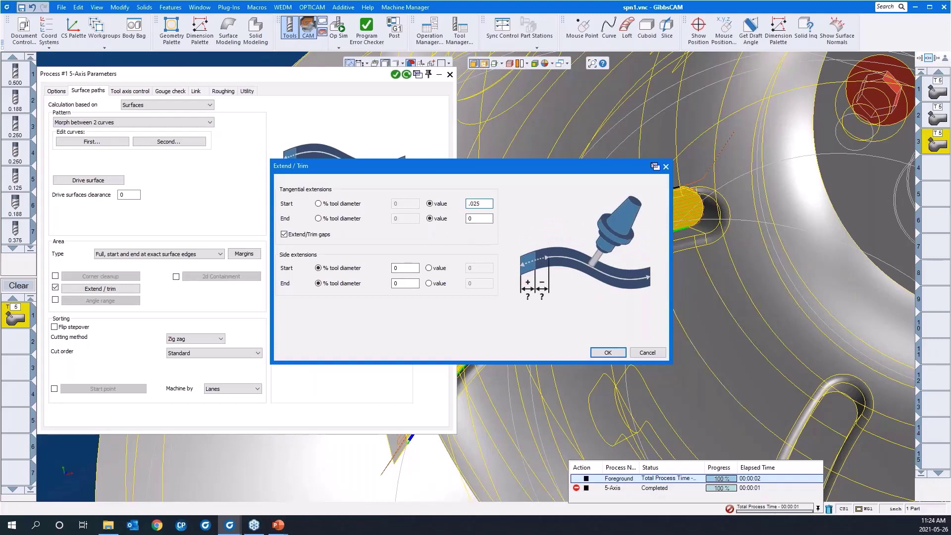
double_click(478, 218)
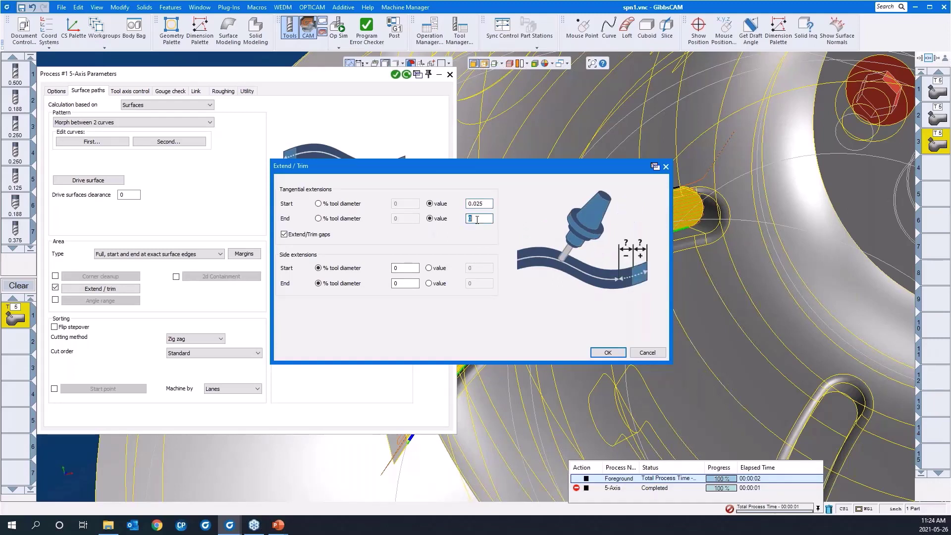
type(".025")
left_click(602, 351)
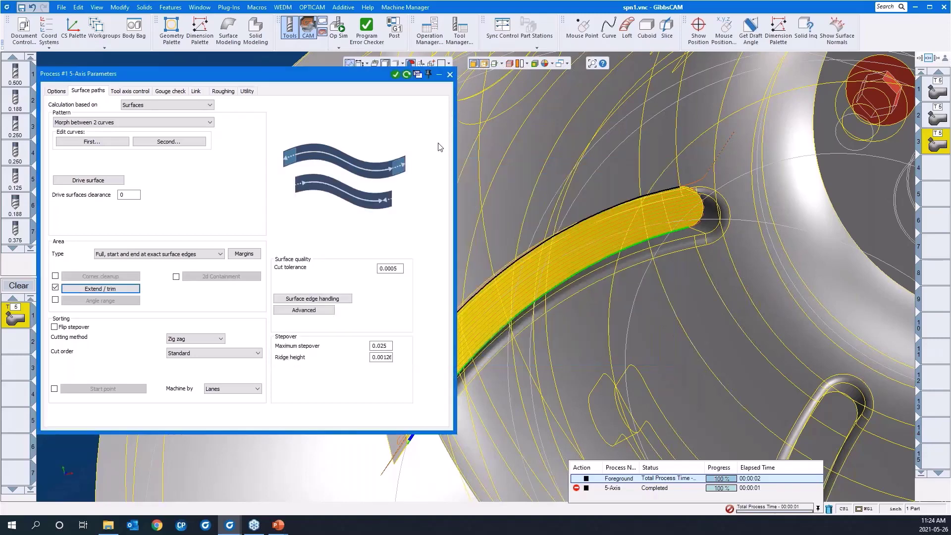
Regenerate the blade-top toolpath with the extensions and inspect the passes at the rounded inner end and in an isometric view
left_click(407, 74)
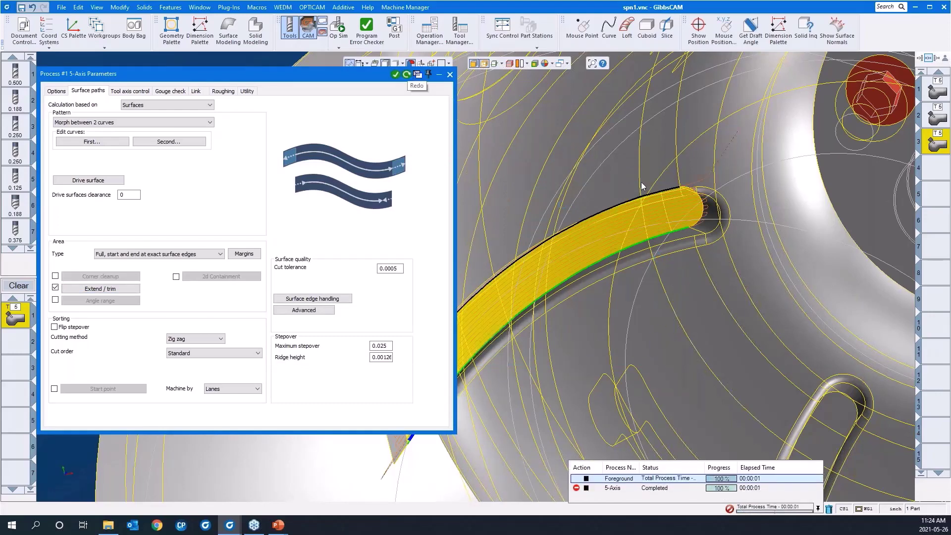
scroll(732, 260, "up", 5)
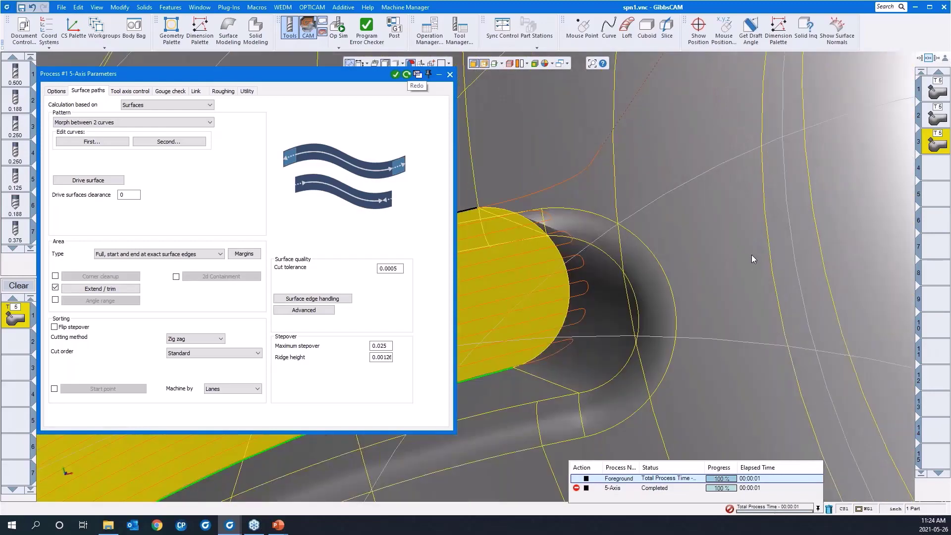
scroll(748, 247, "down", 10)
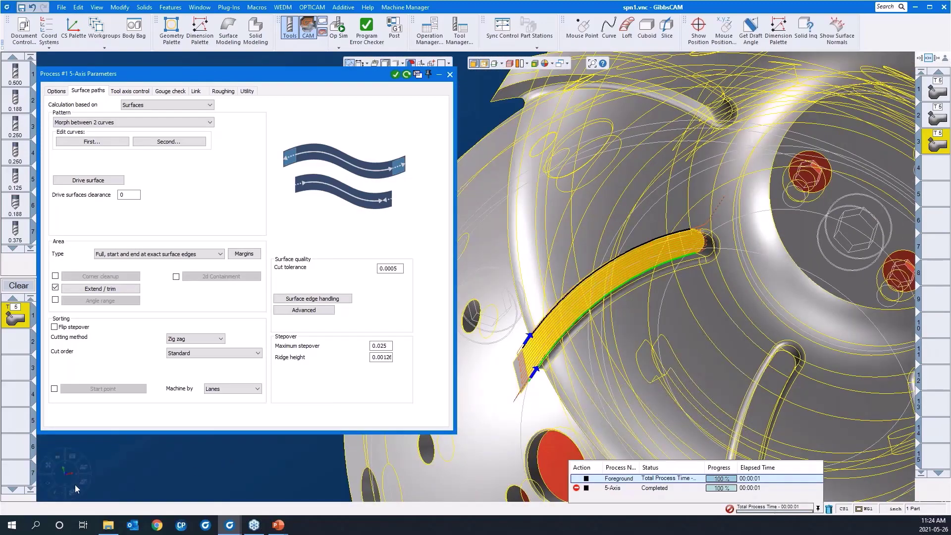
left_click(77, 495)
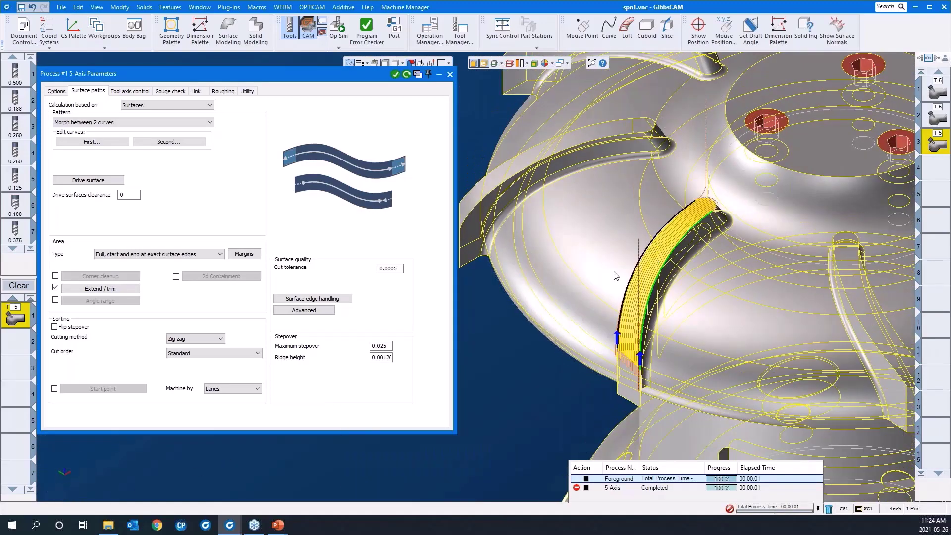
scroll(575, 262, "down", 5)
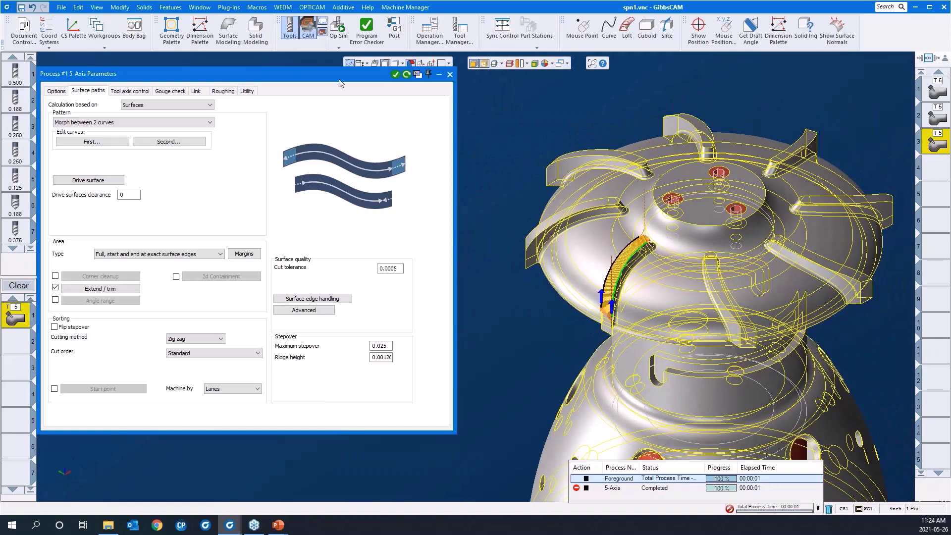
Set the rotary duplicate to 7 times at C 45 and regenerate the toolpath for all blade tops
left_click(57, 92)
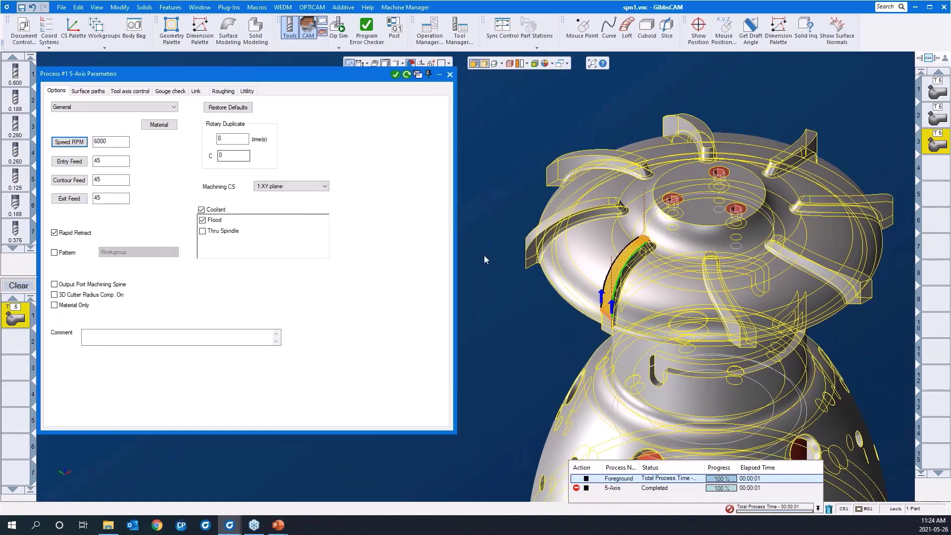
double_click(239, 145)
type("7")
double_click(237, 157)
left_click(407, 75)
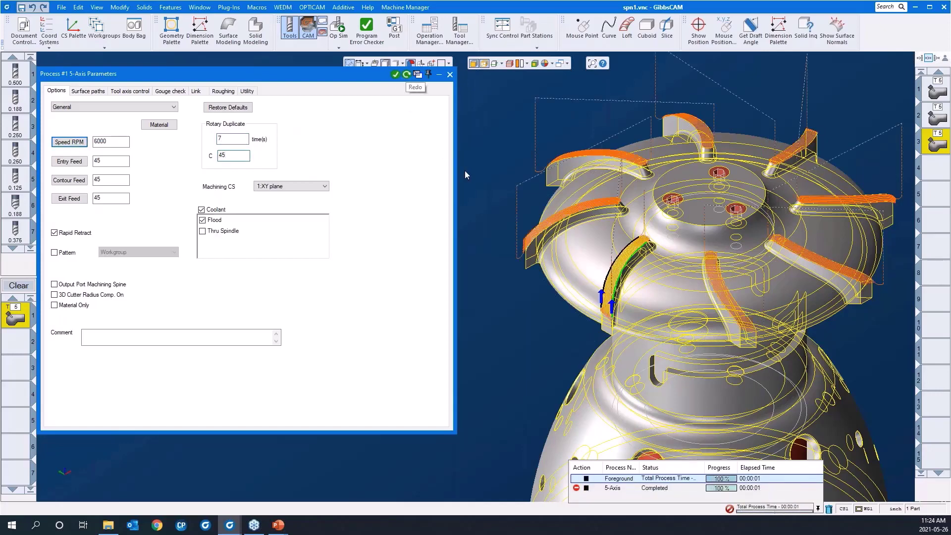
Collapse the process parameters, open the Op Sim rendering of the part, and rewind the simulation to its start
double_click(342, 72)
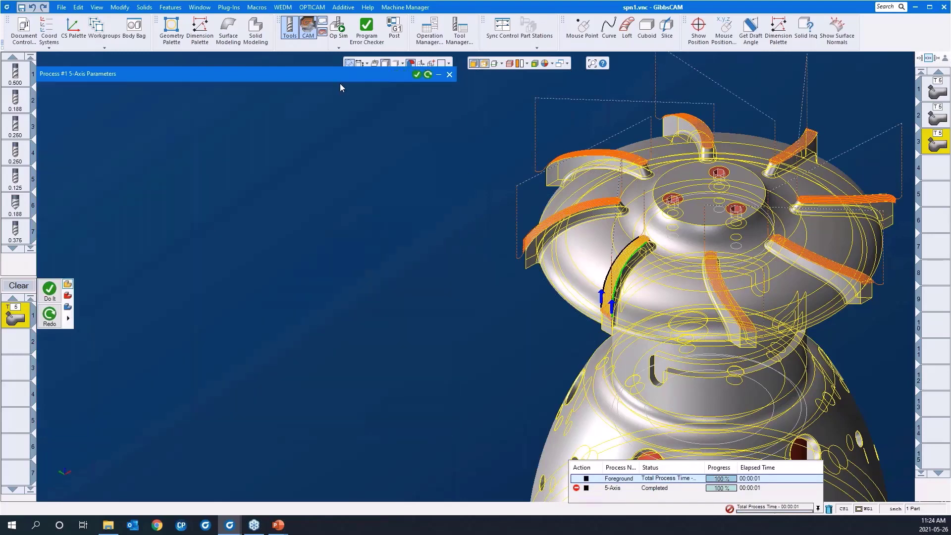
scroll(236, 244, "down", 2)
left_click(339, 25)
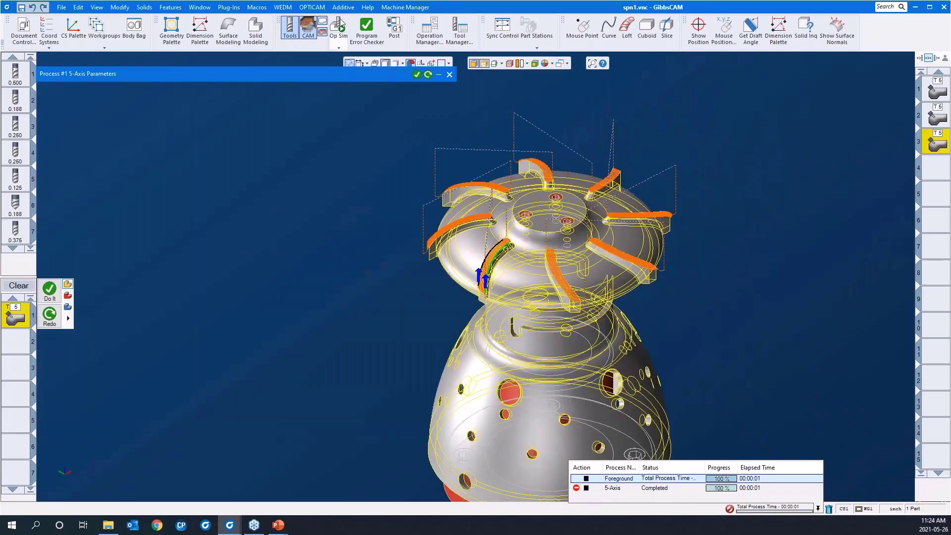
middle_click_drag(438, 280, 325, 417)
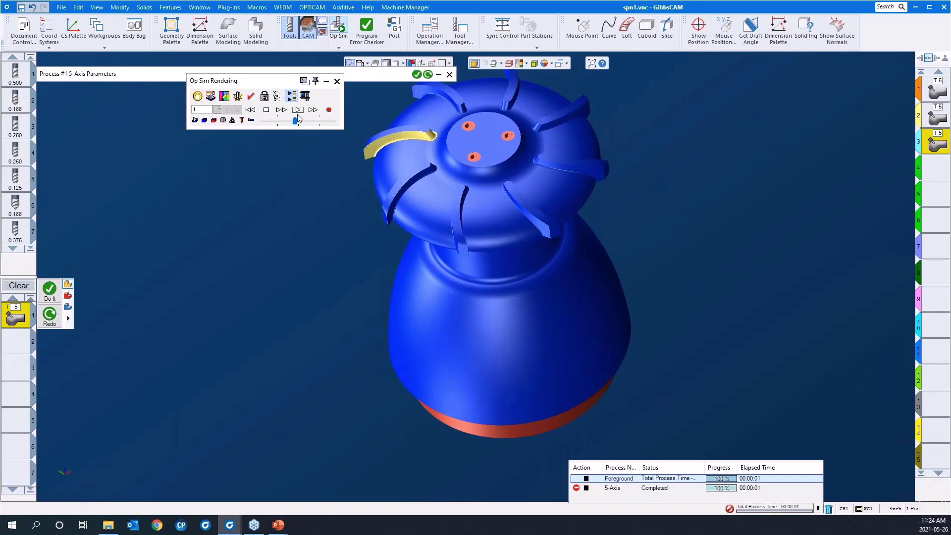
left_click(250, 110)
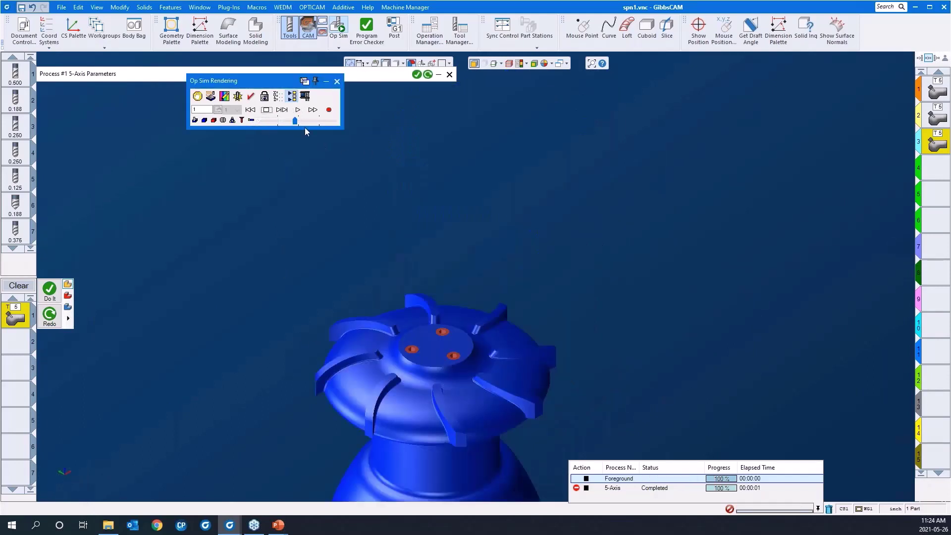
Simulate the 5-axis toolpath on the impeller blade tops at maximum speed, and close the simulation
left_click(299, 110)
left_click(317, 121)
left_click(334, 123)
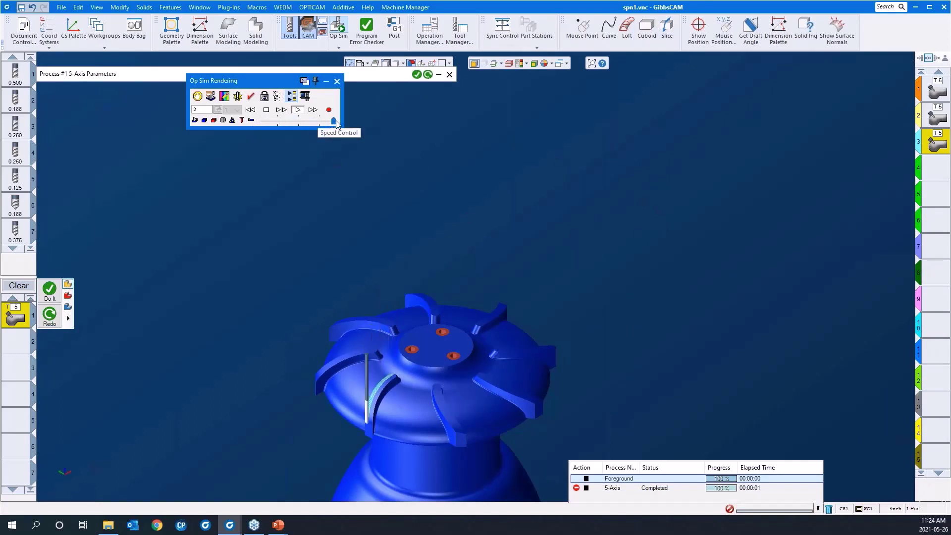
scroll(542, 159, "down", 3)
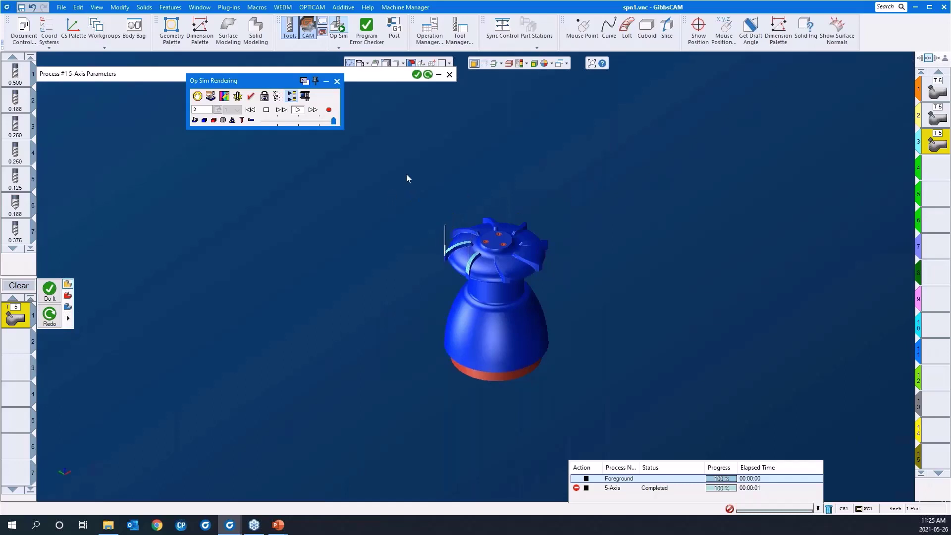
left_click_drag(407, 174, 537, 293)
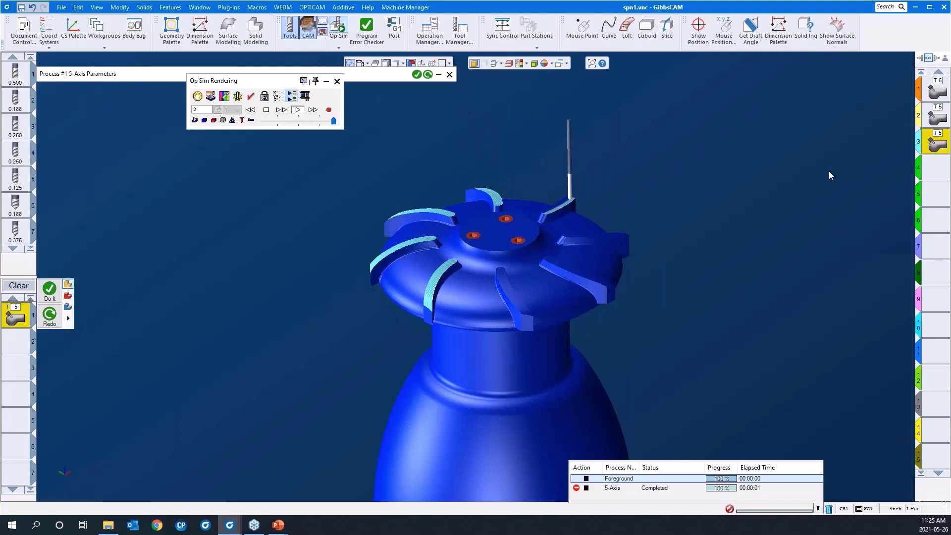
left_click(337, 81)
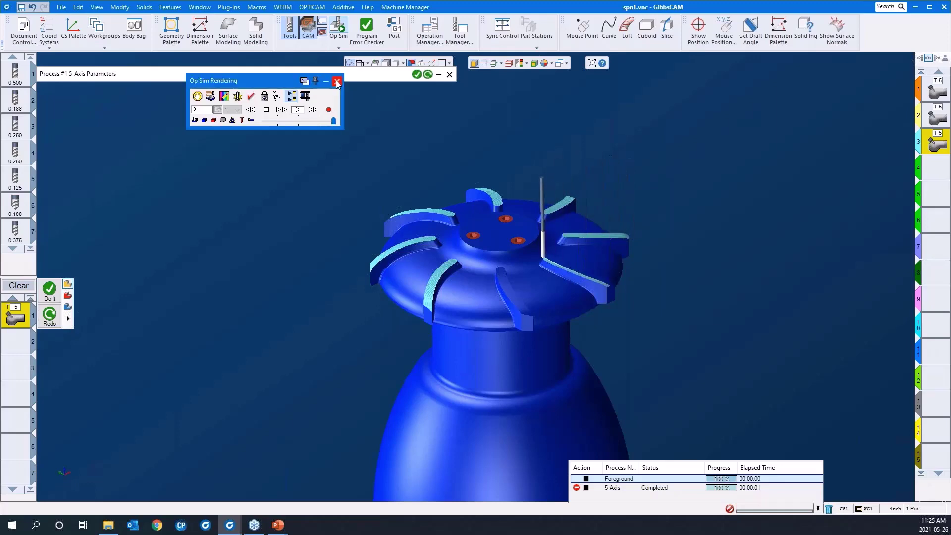
Hide the solid's edge lines, make the empty fourth operation slot active, and close the Process #1 5-axis parameters
scroll(326, 182, "down", 3)
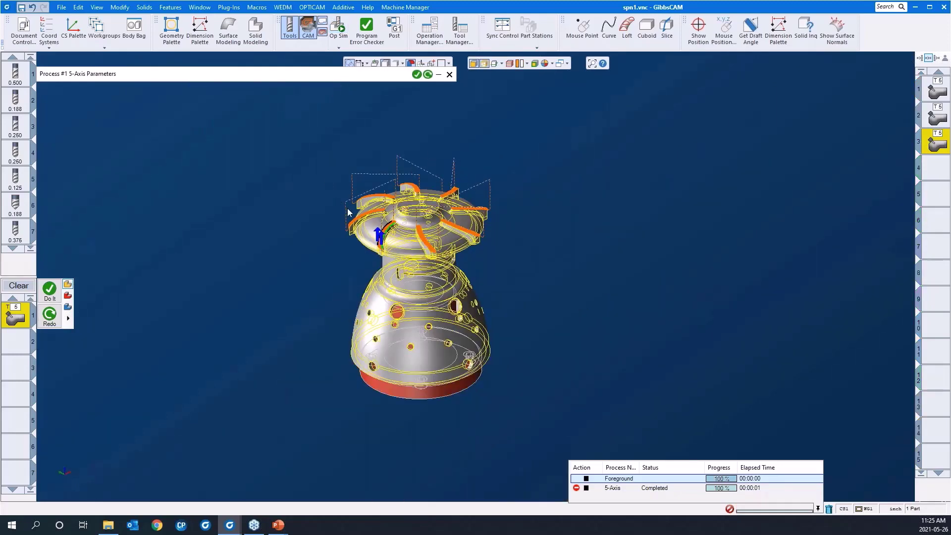
left_click_drag(382, 79, 384, 88)
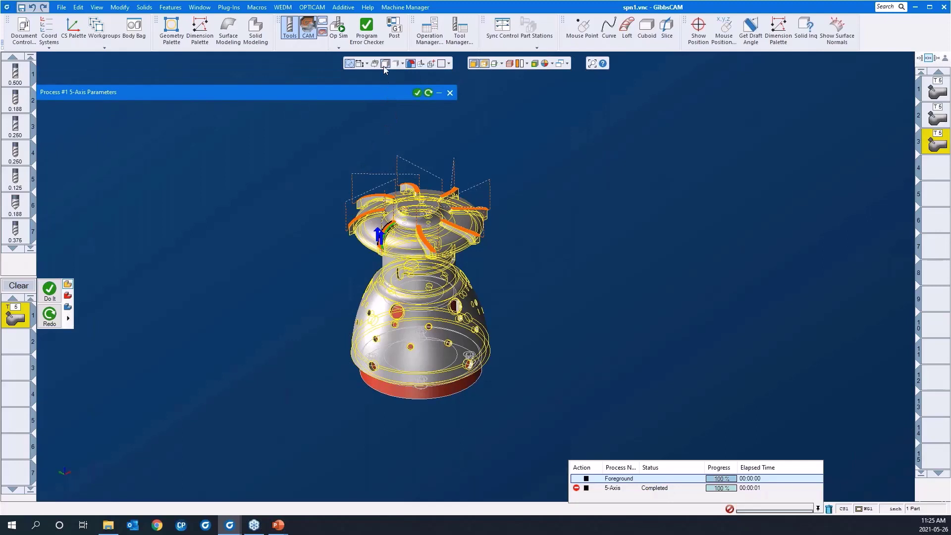
left_click(483, 64)
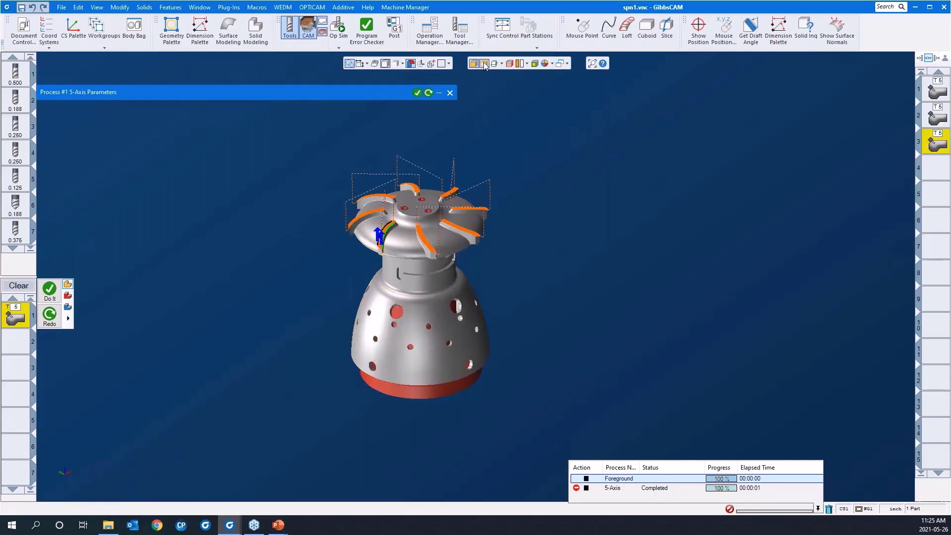
left_click(936, 168)
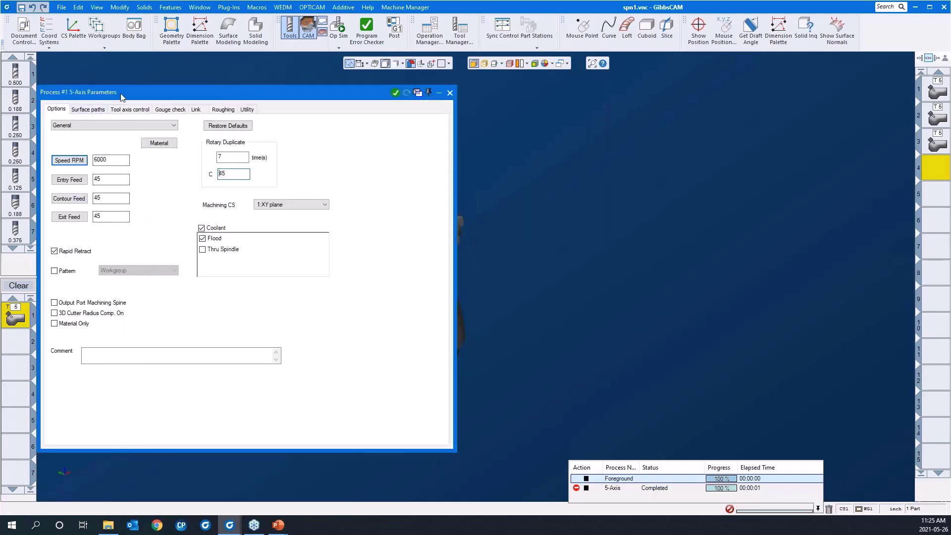
left_click_drag(119, 94, 265, 101)
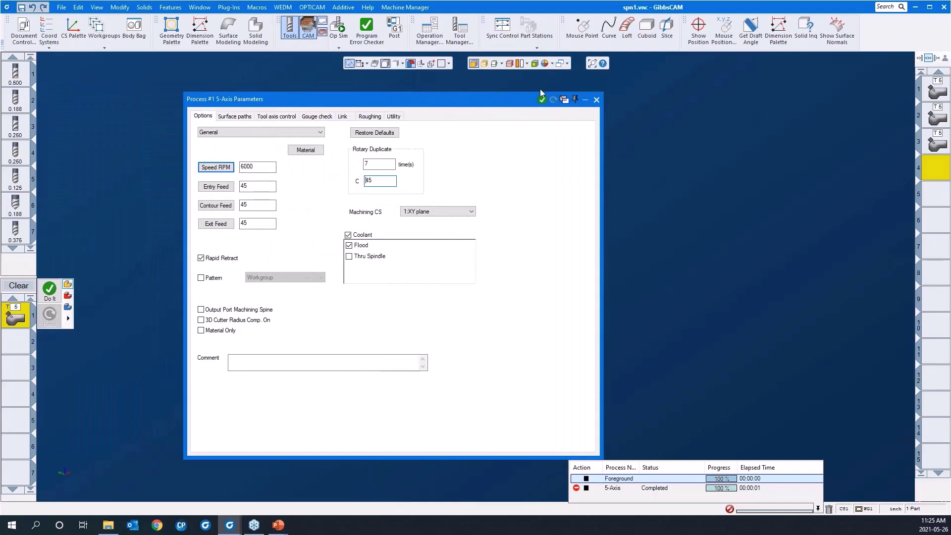
left_click(597, 99)
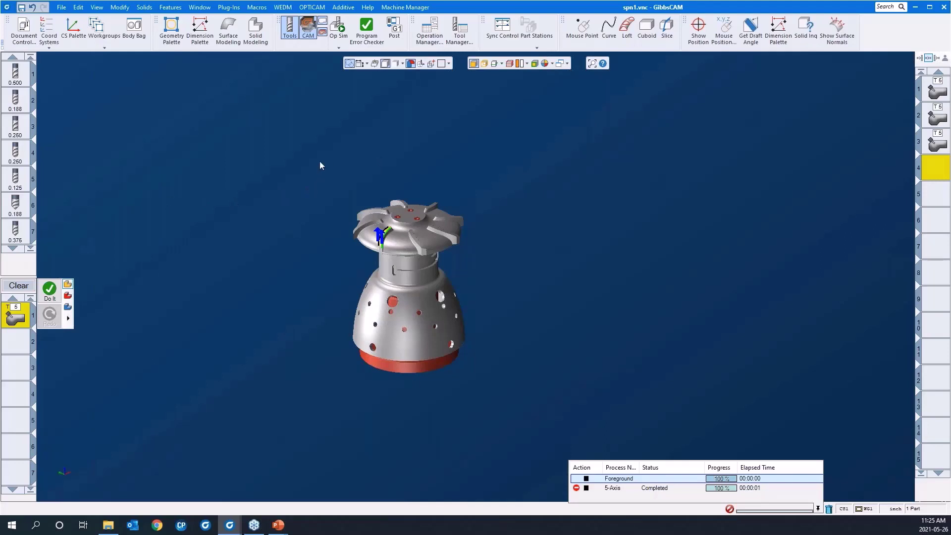
right_click(12, 321)
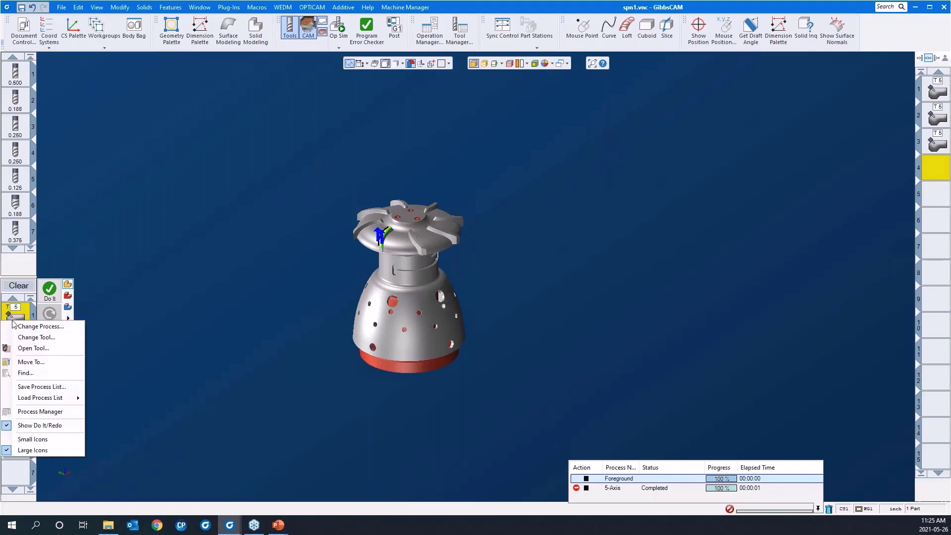
mouse_move(30, 397)
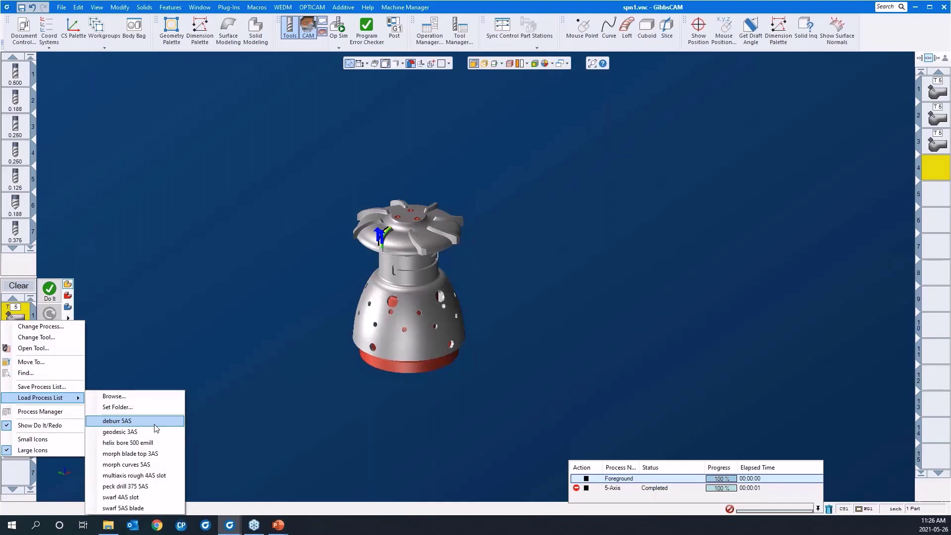
left_click(225, 337)
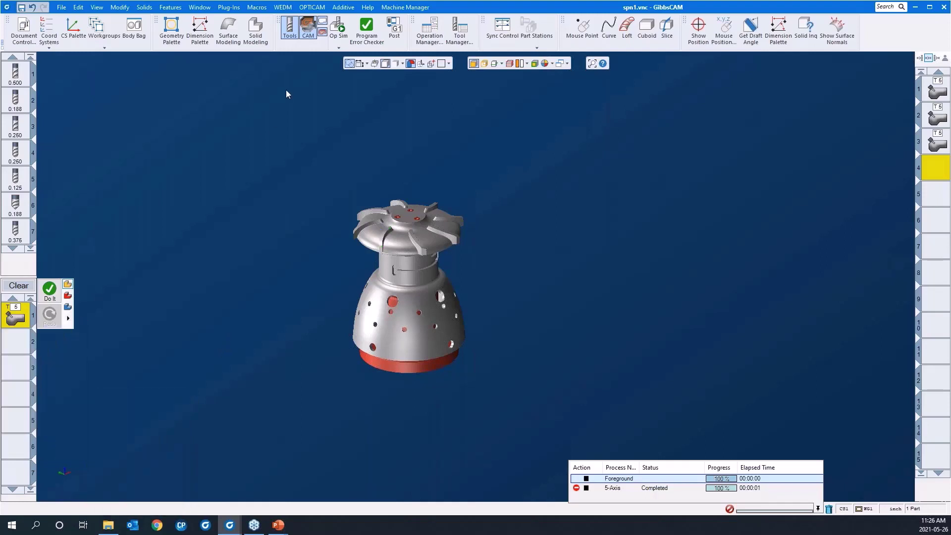
Highlight the side wall of the slot wrapped around the part's neck to examine its shape
left_click_drag(298, 158, 533, 390)
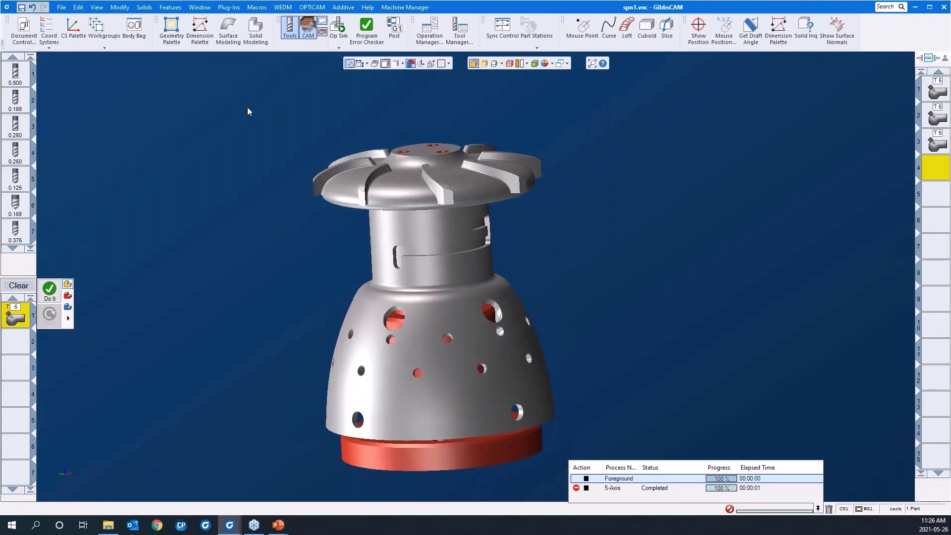
left_click_drag(247, 111, 645, 376)
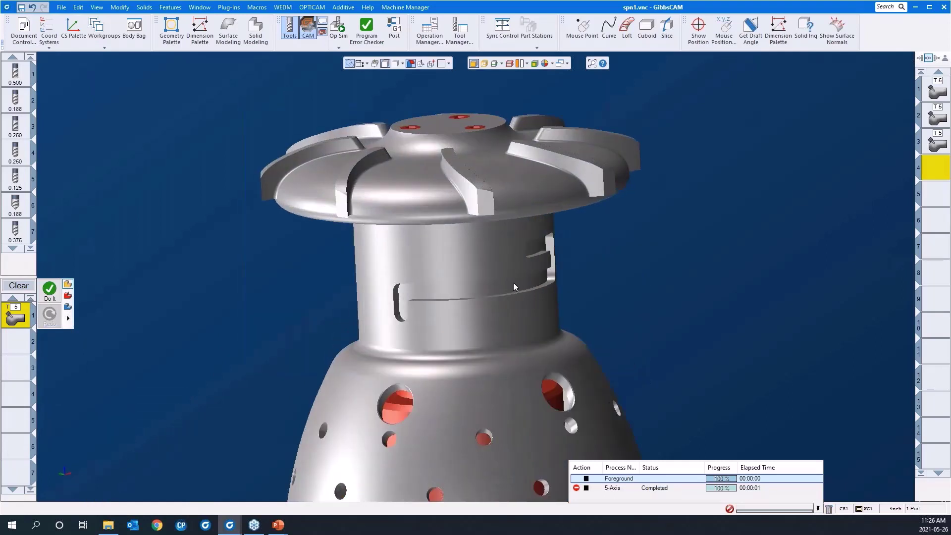
left_click(513, 282)
scroll(498, 239, "down", 3)
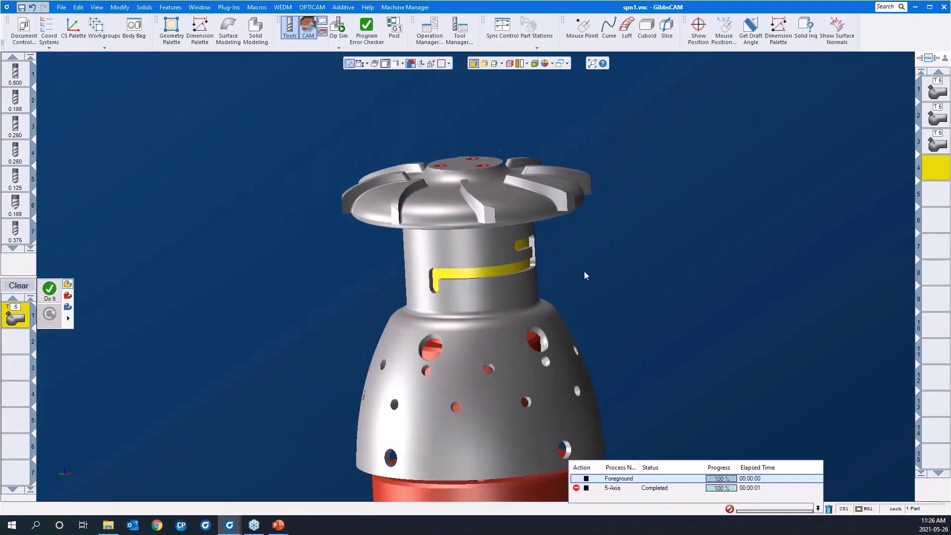
middle_click_drag(583, 272, 470, 330)
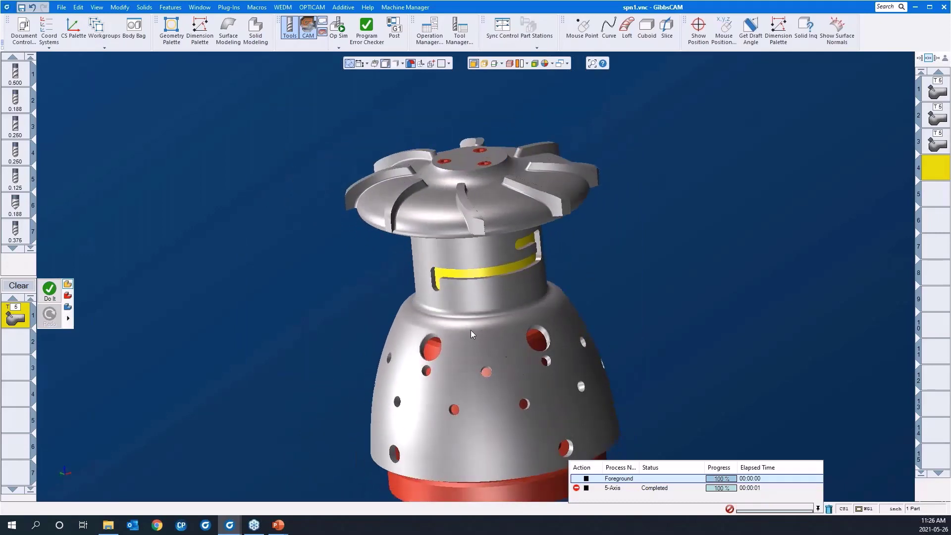
scroll(415, 191, "down", 3)
middle_click_drag(414, 187, 535, 174)
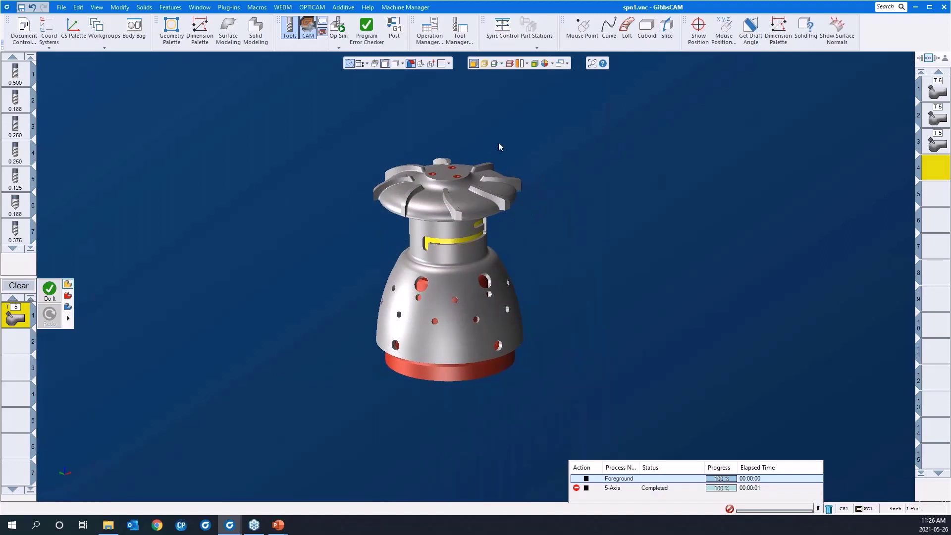
Highlight the floor face of the neck slot to examine it, and return to the isometric view with nothing selected
middle_click_drag(500, 123, 540, 267)
middle_click_drag(445, 124, 365, 274)
middle_click_drag(257, 216, 824, 292)
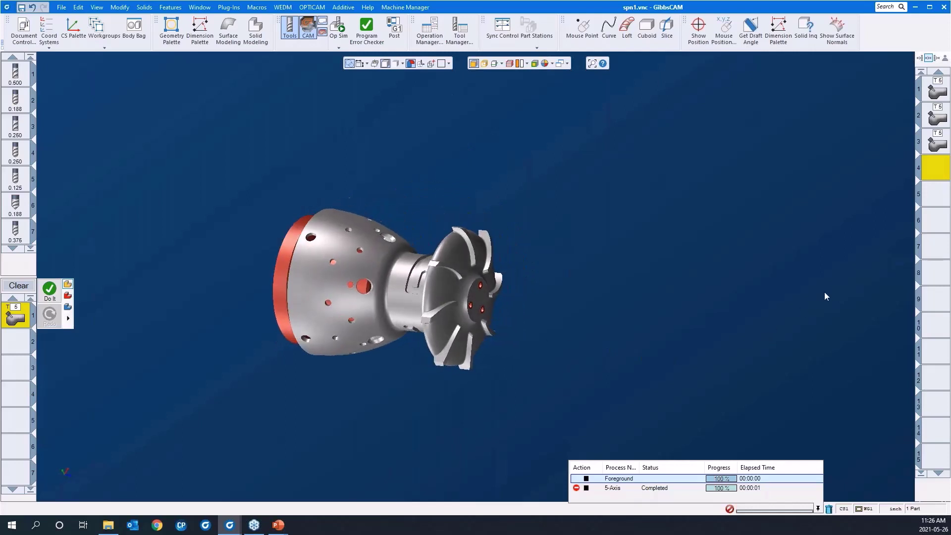
left_click(409, 287)
left_click_drag(327, 192, 552, 340)
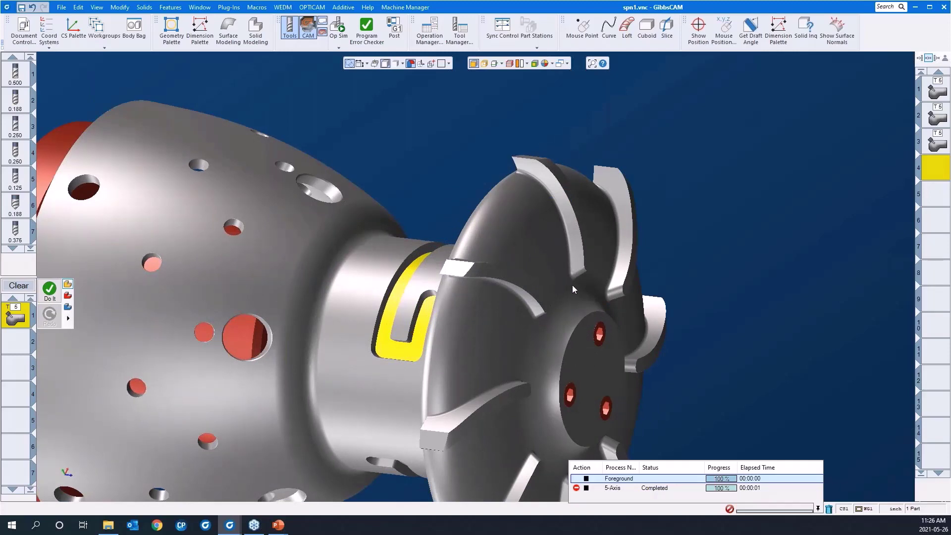
scroll(569, 272, "down", 2)
scroll(452, 291, "down", 2)
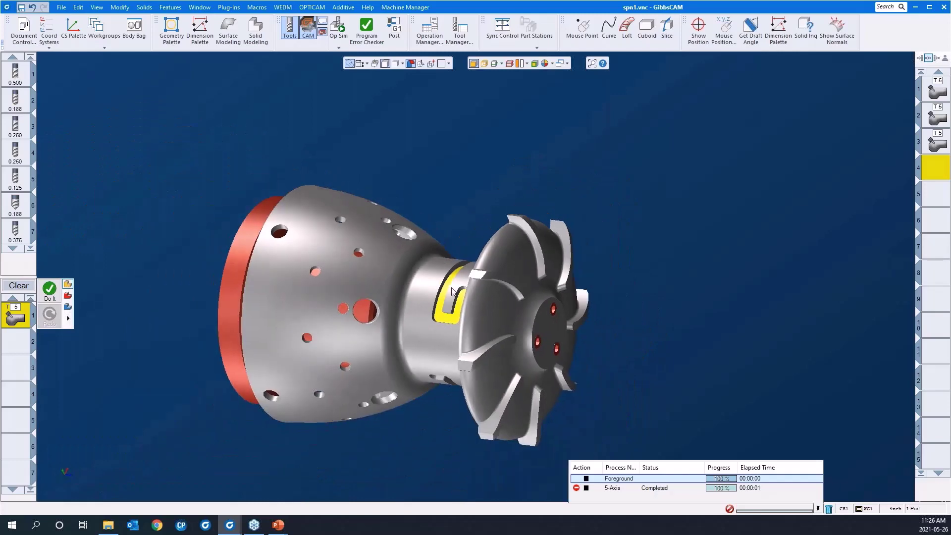
key("ctrl+i")
key("ctrl+u")
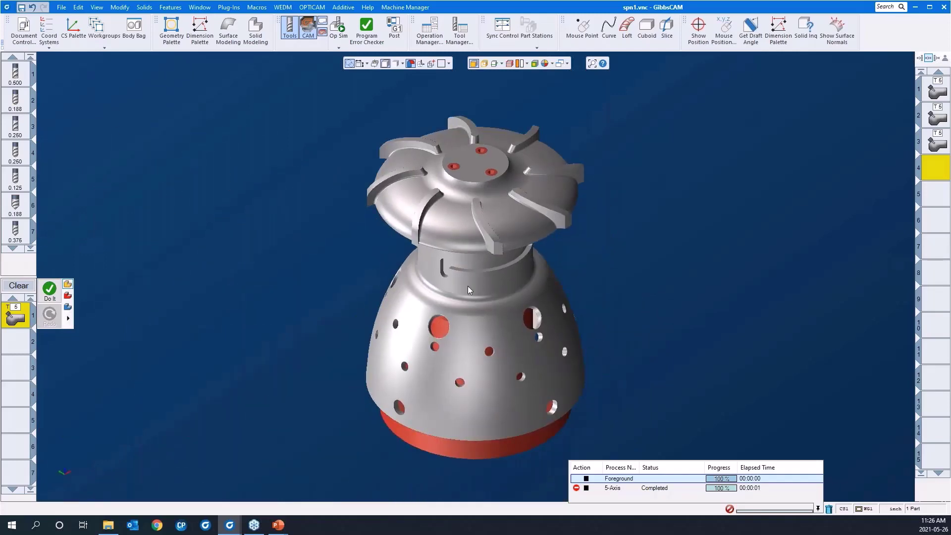
Load the saved process list "multiaxis rough 4AS slot" in place of the current process
middle_click_drag(507, 262, 474, 137)
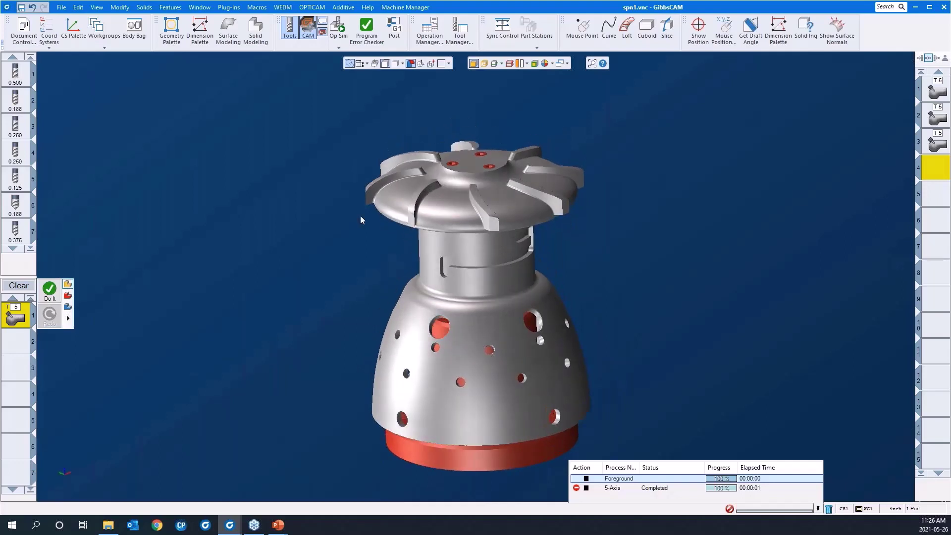
right_click(16, 317)
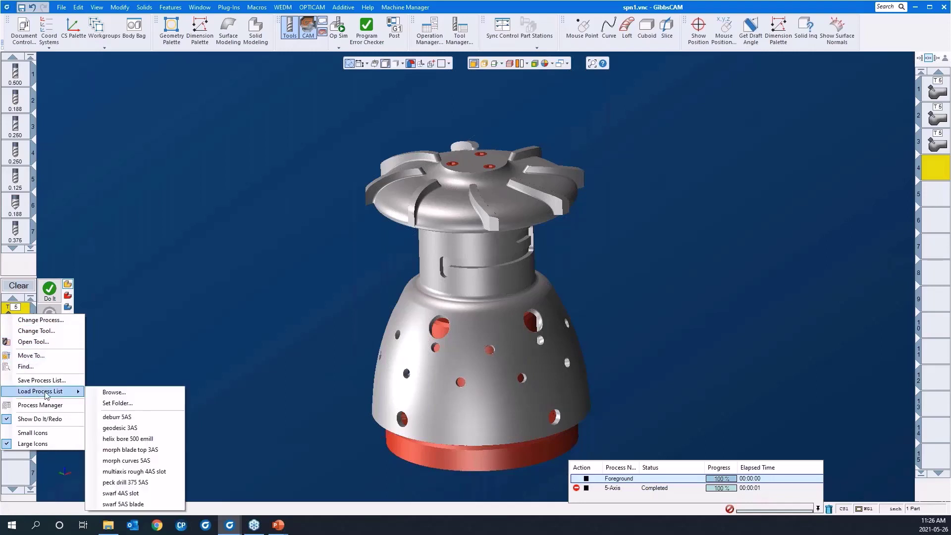
left_click(142, 472)
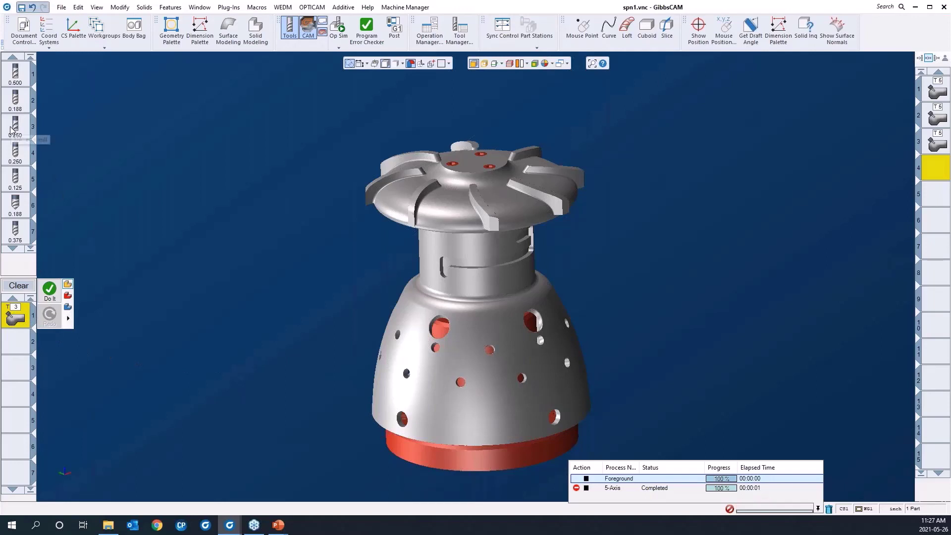
Measure the neck slot's width at its side wall with the Show Position thickness tool
left_click_drag(416, 173, 561, 334)
middle_click_drag(477, 321, 558, 73)
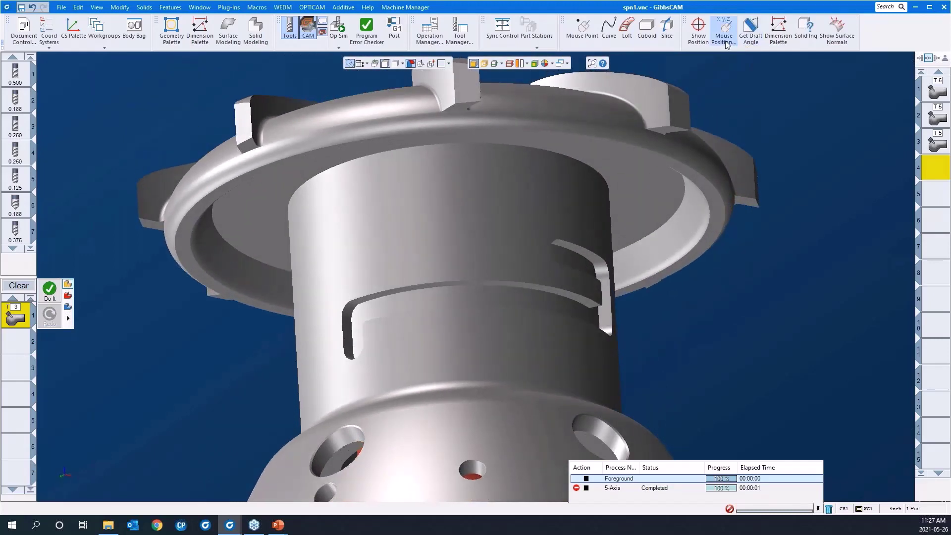
left_click(699, 27)
left_click(636, 92)
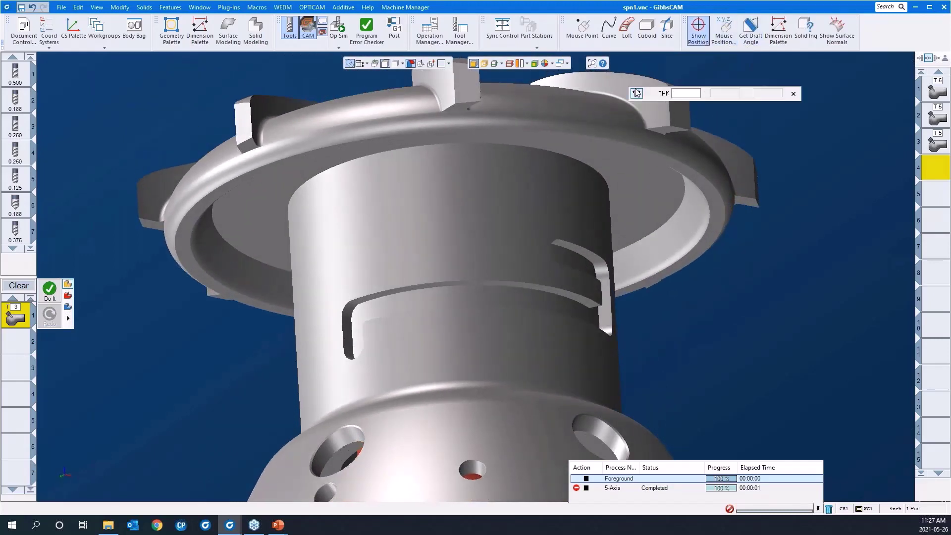
left_click(563, 293)
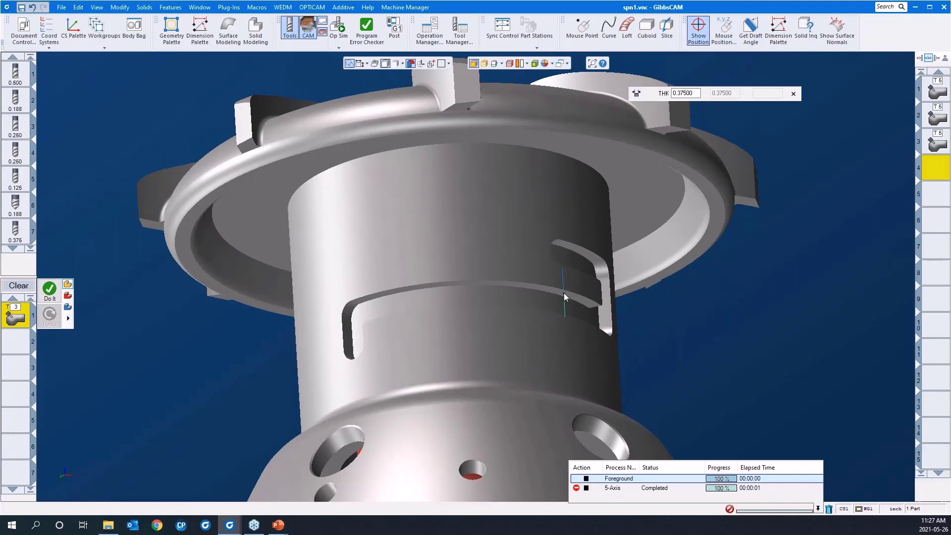
left_click(794, 95)
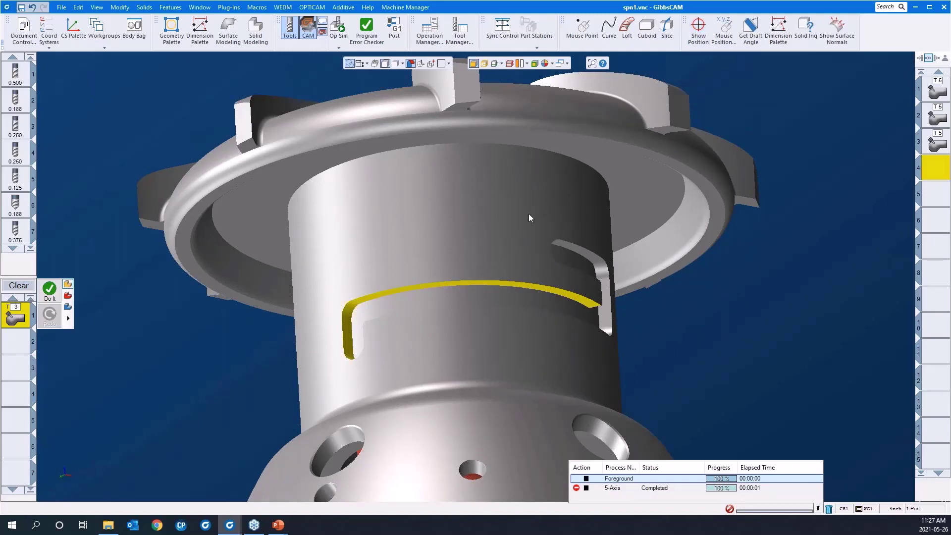
Open the slot roughing process's 5-axis parameters and show its surface path settings with the whole part in view beside the dialog
scroll(528, 213, "down", 3)
middle_click_drag(500, 161, 539, 389)
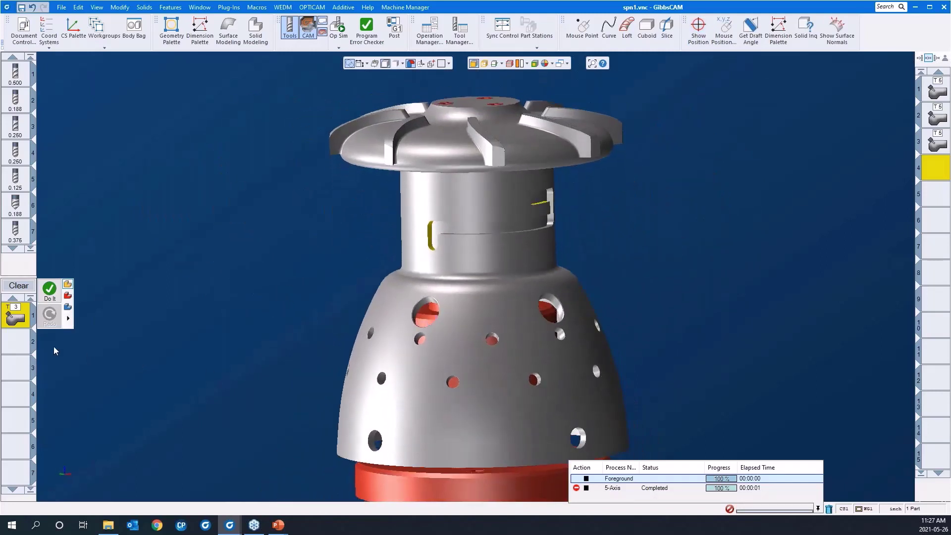
double_click(11, 318)
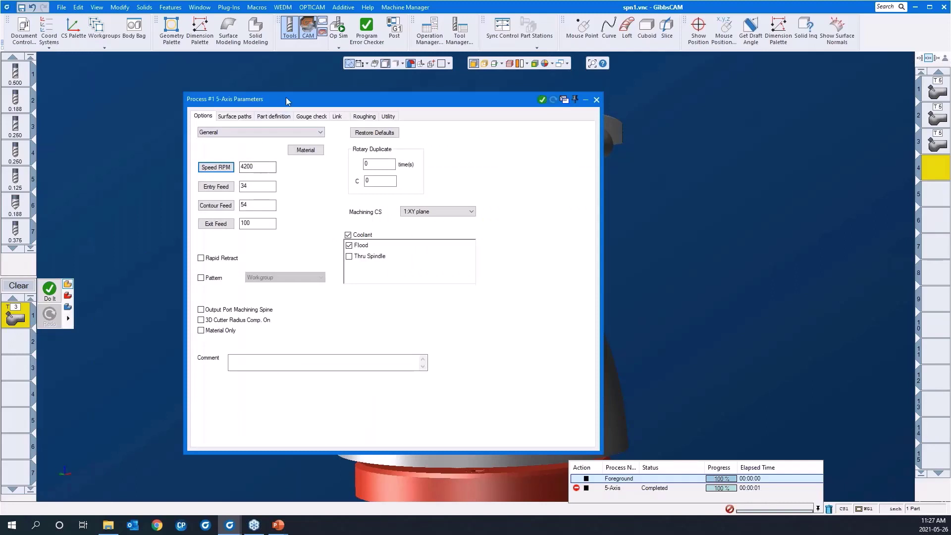
left_click_drag(287, 97, 166, 82)
left_click(198, 347)
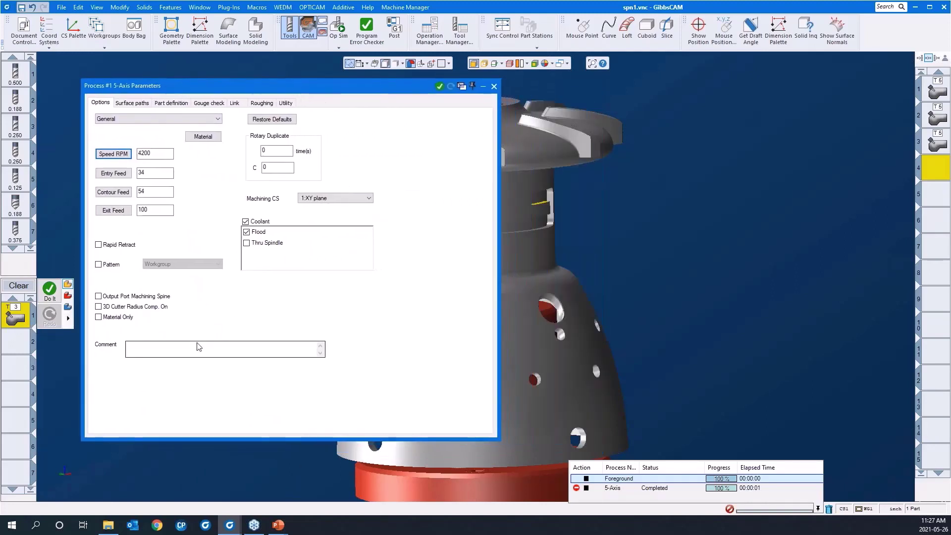
left_click(139, 104)
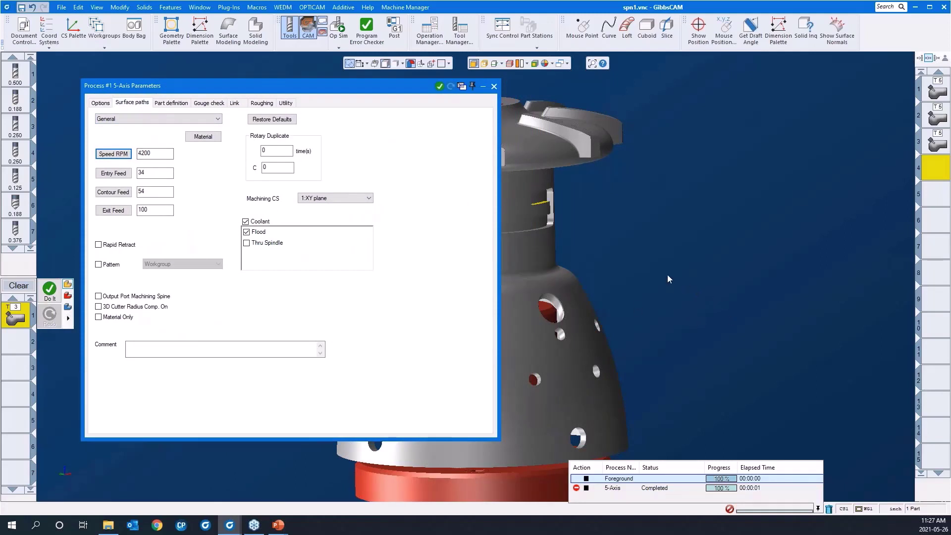
middle_click_drag(667, 275, 849, 283)
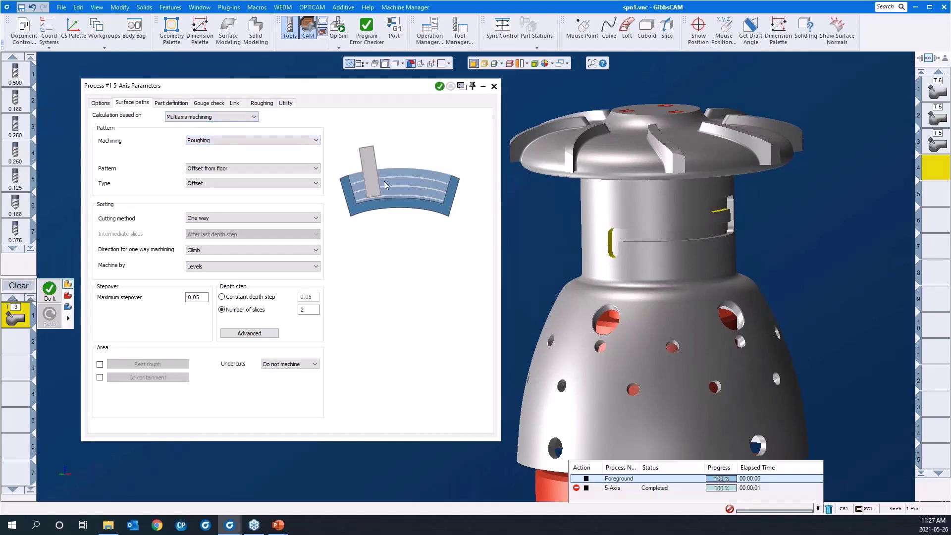
Switch the roughing pattern type to Adaptive to preview it, and set it back to Offset
left_click(299, 183)
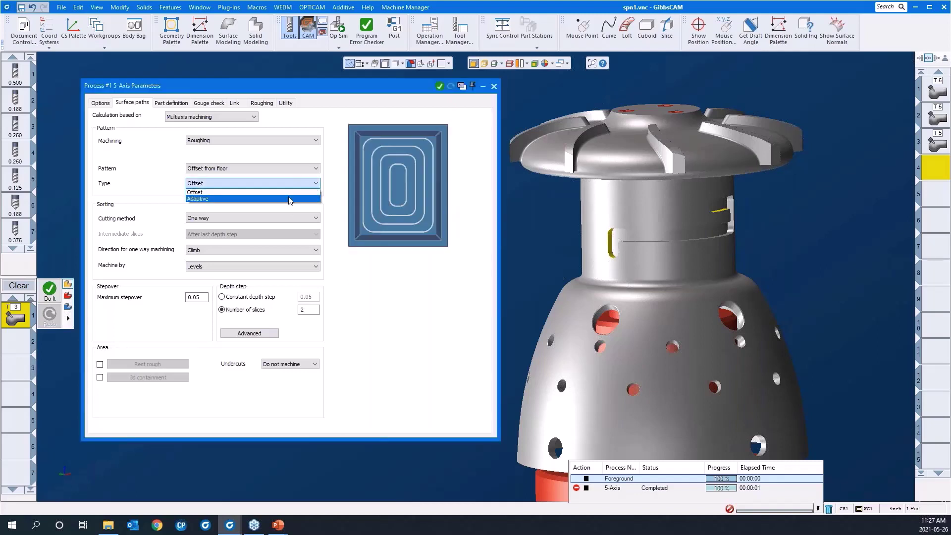
left_click(290, 199)
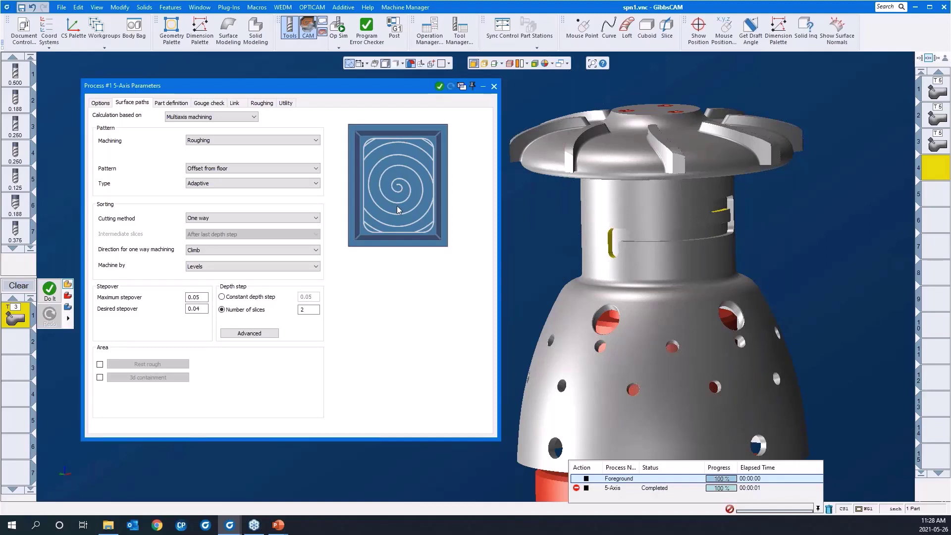
left_click(246, 189)
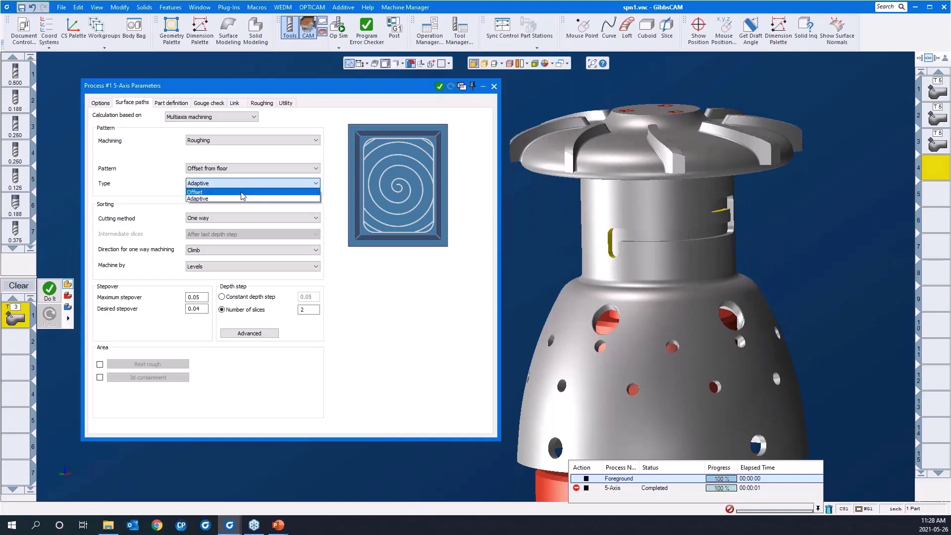
left_click(242, 196)
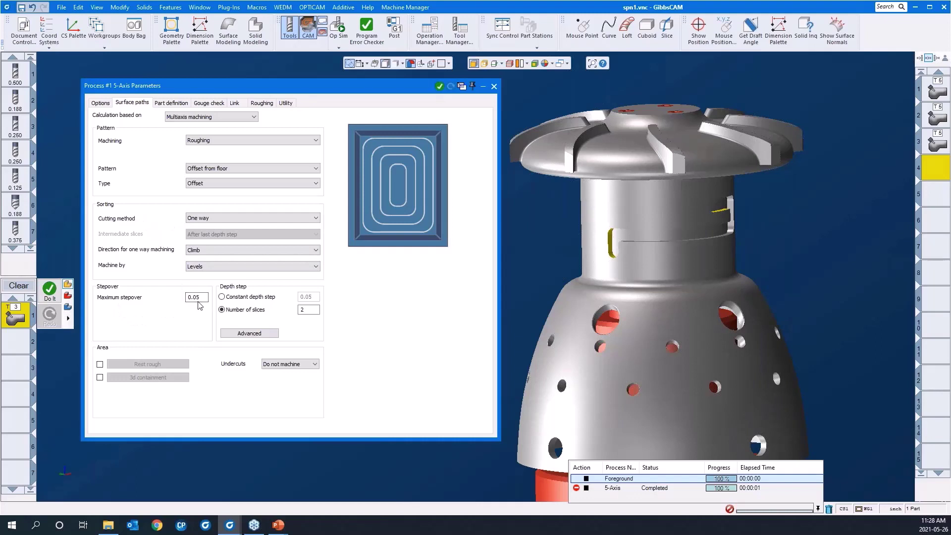
Deselect the slot's side wall and assign the neck's outer cylindrical face as the part surface
scroll(723, 307, "down", 2)
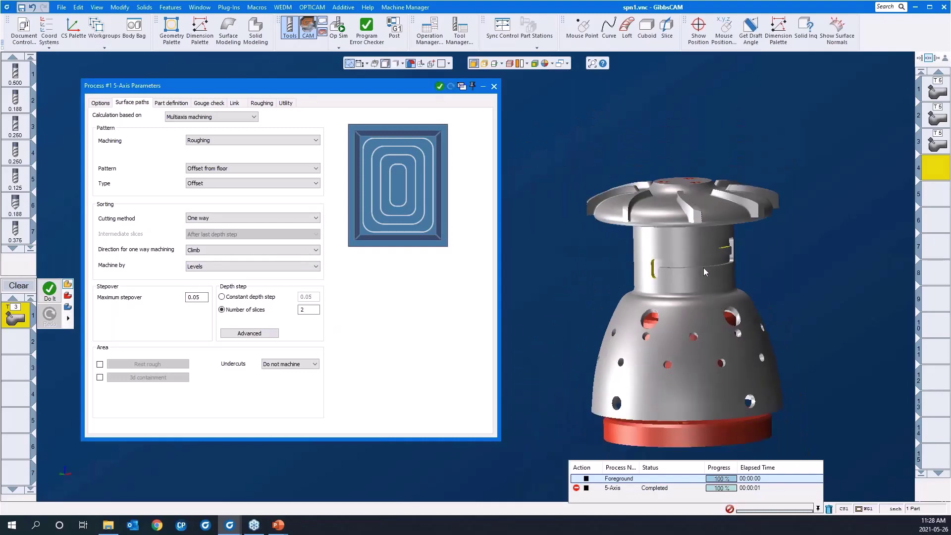
middle_click_drag(703, 267, 715, 270)
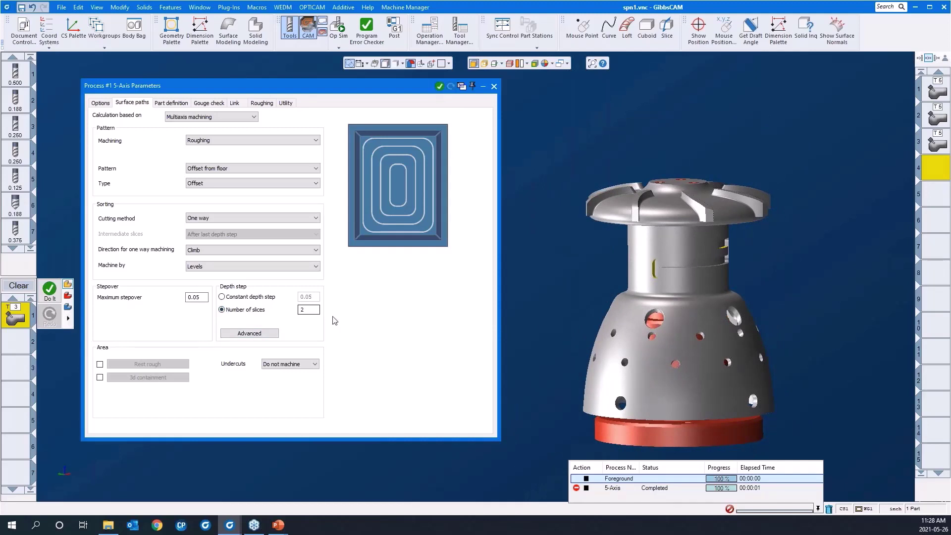
left_click(557, 296)
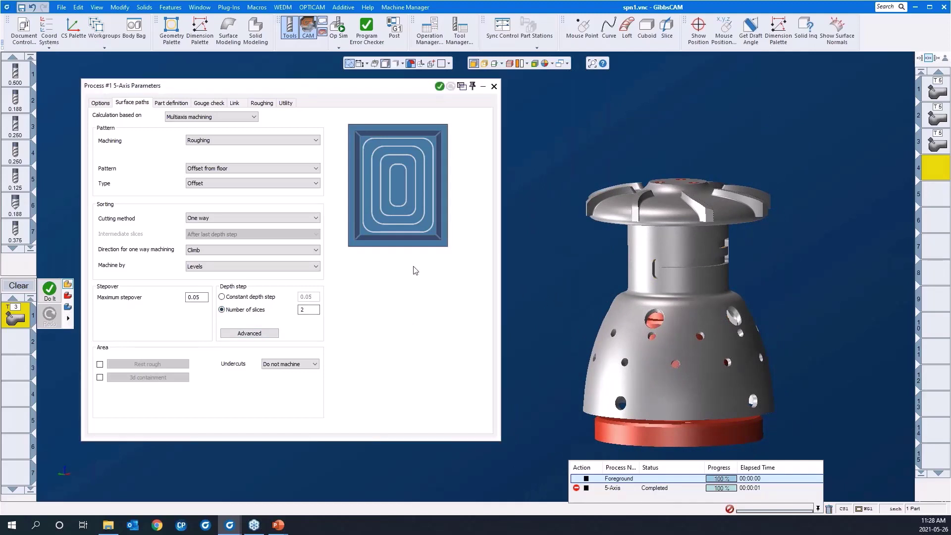
left_click(170, 103)
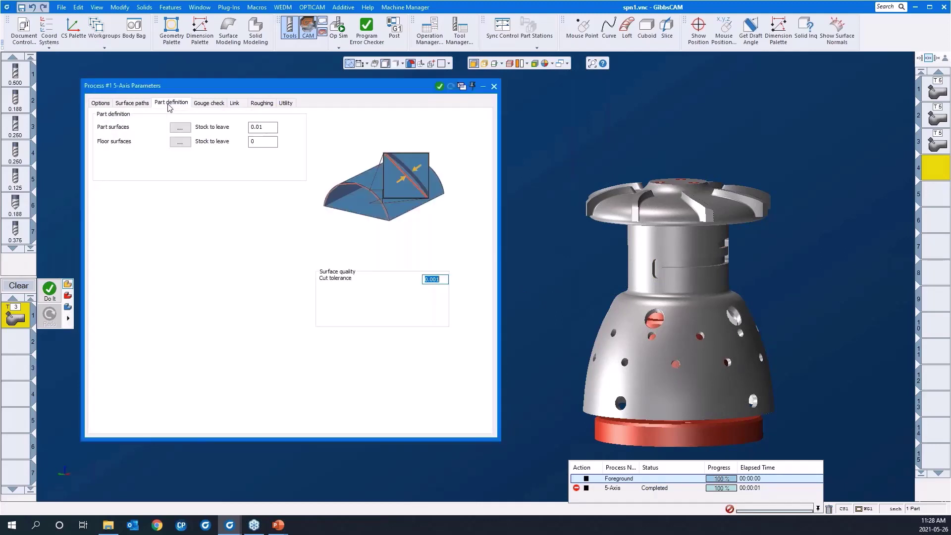
left_click(180, 127)
left_click(637, 280)
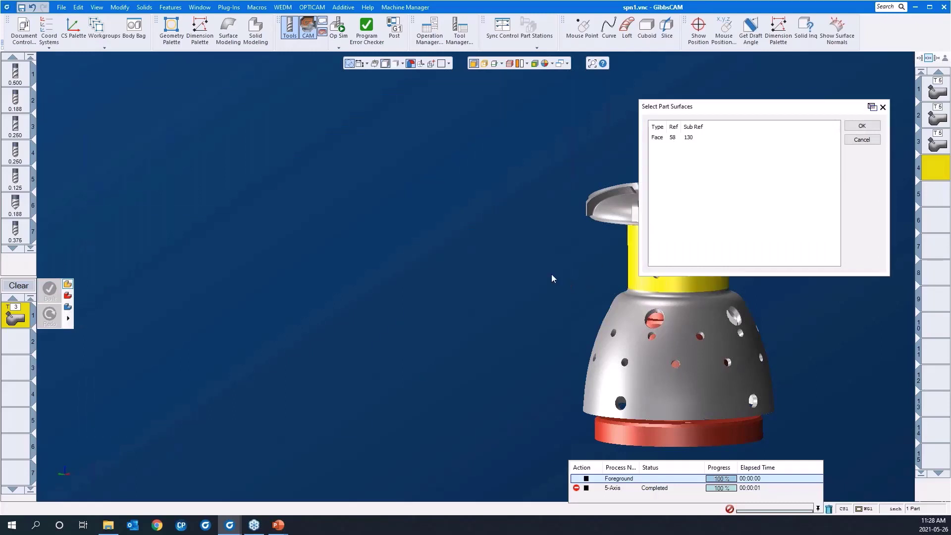
middle_click_drag(522, 260, 345, 261)
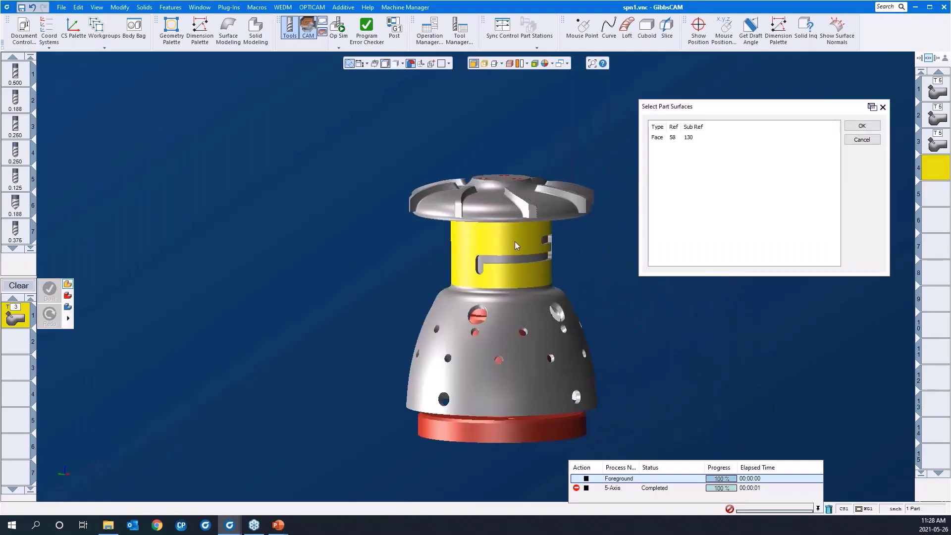
left_click(861, 126)
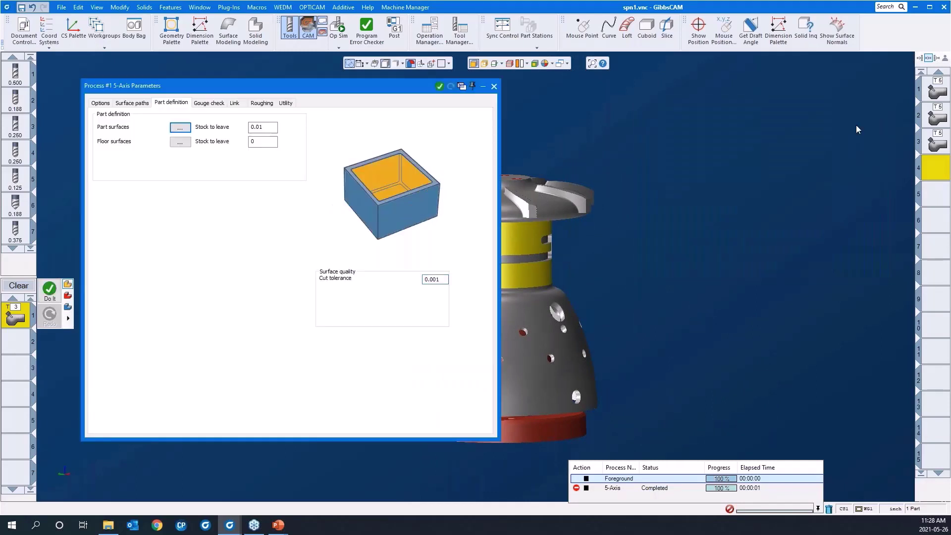
Assign the neck slot's floor face as the floor surface in the part definition
left_click(265, 130)
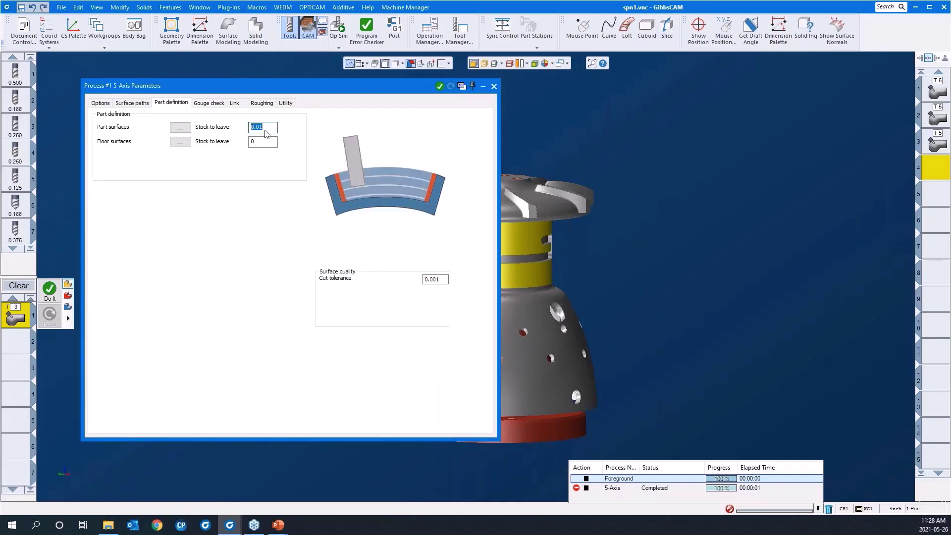
middle_click_drag(653, 258, 792, 238)
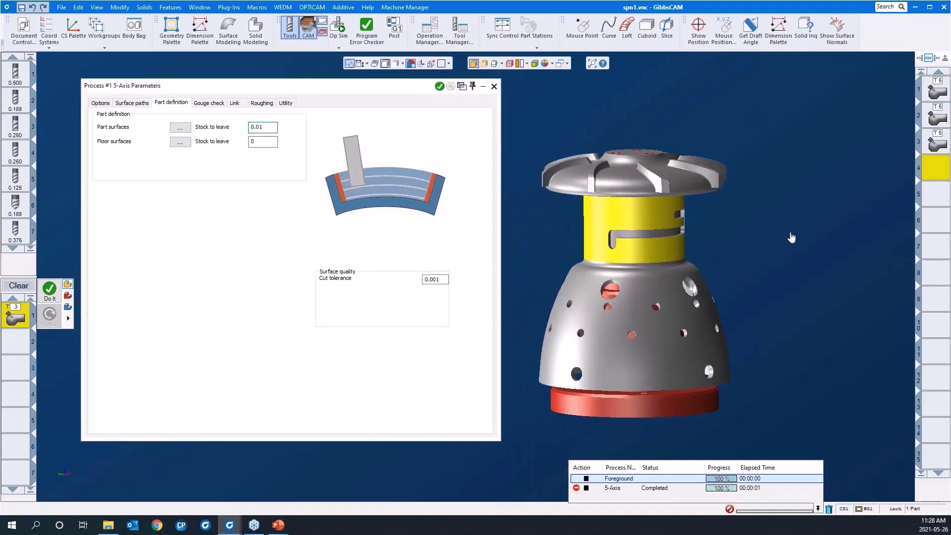
left_click(179, 142)
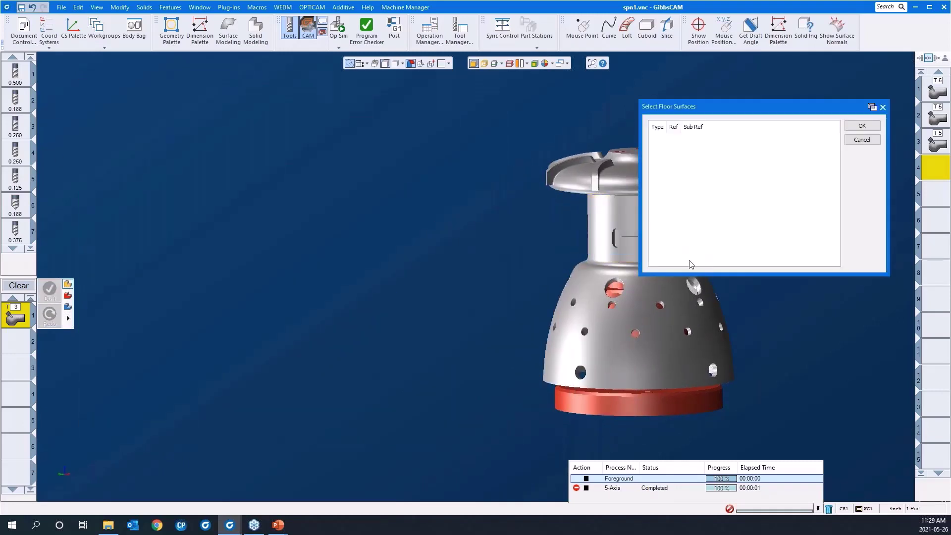
scroll(683, 257, "up", 5)
left_click(478, 286)
scroll(325, 201, "down", 5)
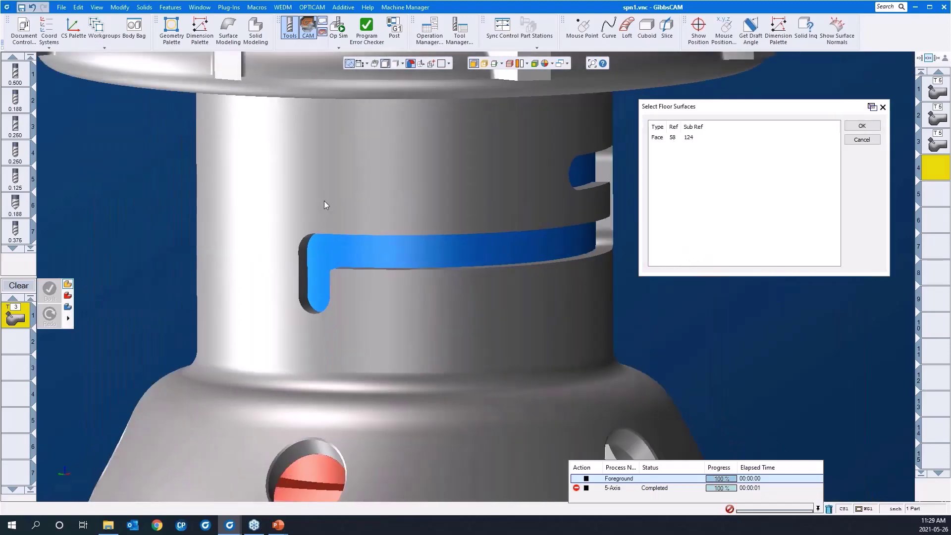
middle_click_drag(323, 201, 450, 276)
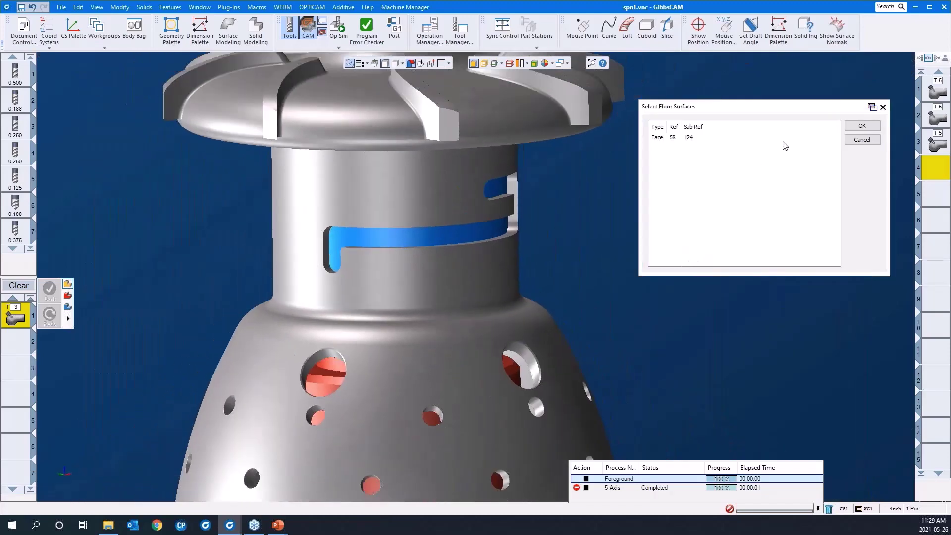
left_click(862, 126)
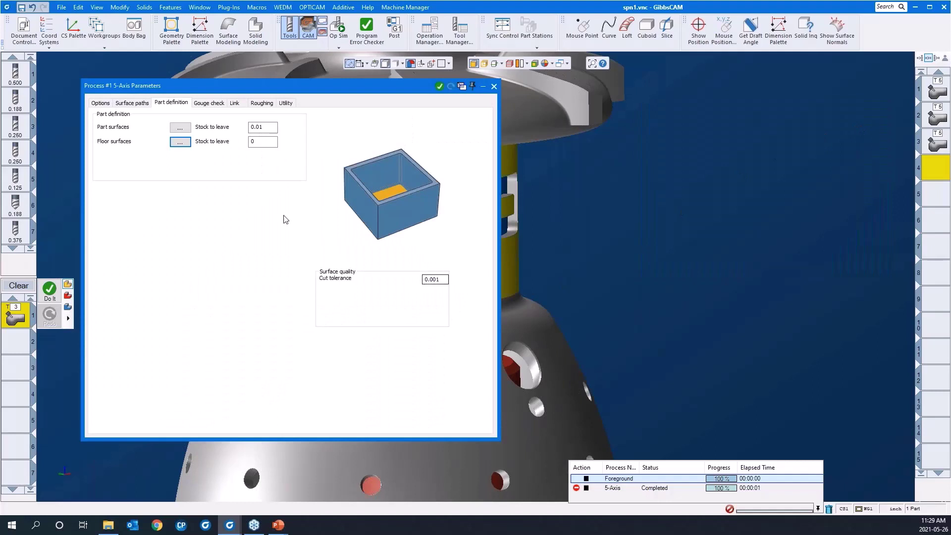
Review the gouge check, link and helical ramp settings of the process against the slot's shape
left_click(208, 103)
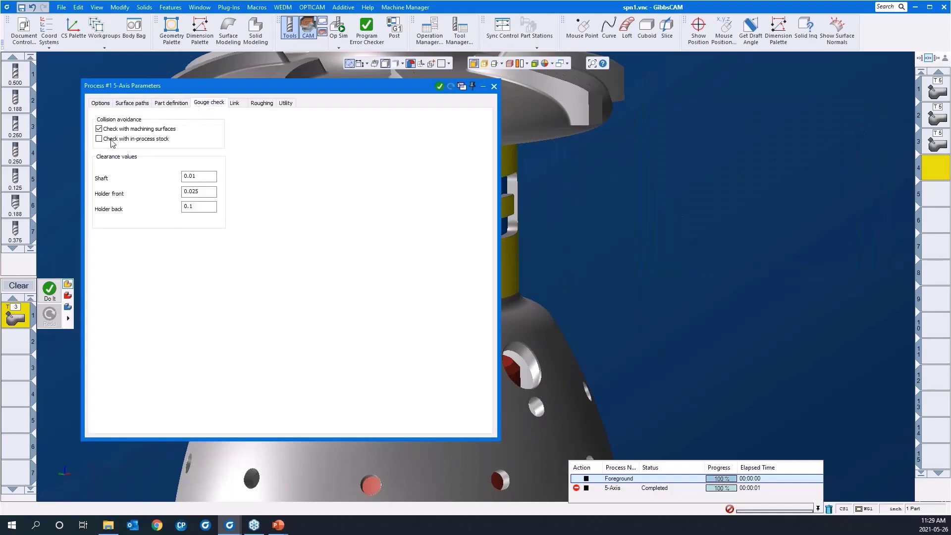
left_click(236, 105)
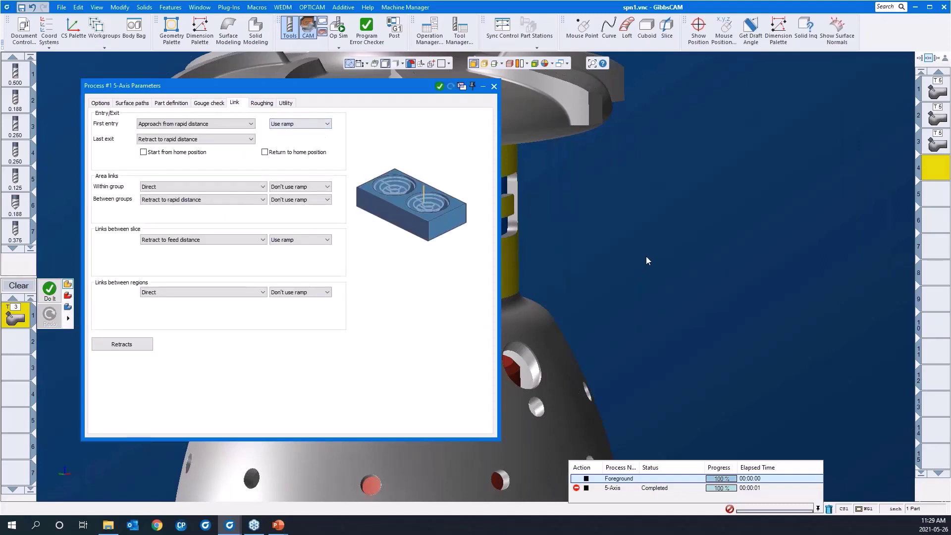
scroll(643, 256, "up", 3)
middle_click_drag(856, 255, 925, 253)
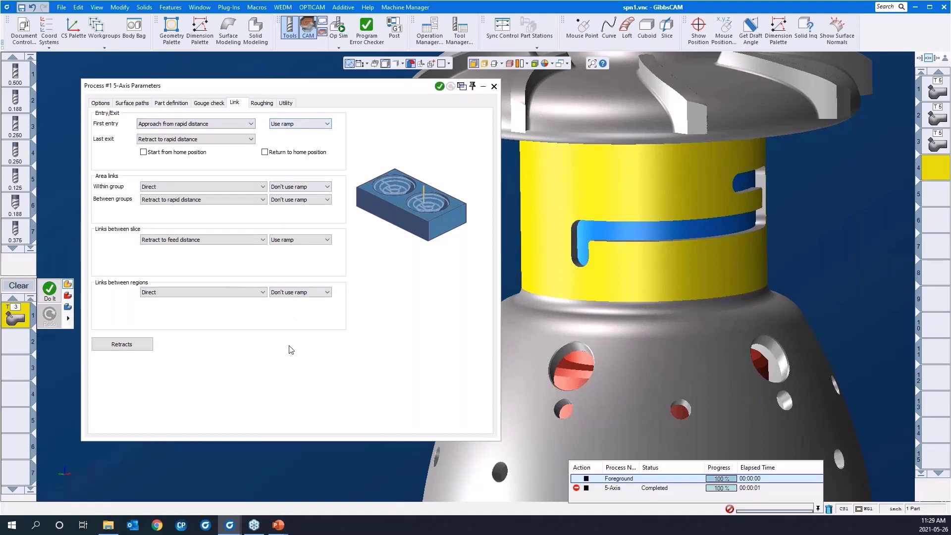
left_click(258, 105)
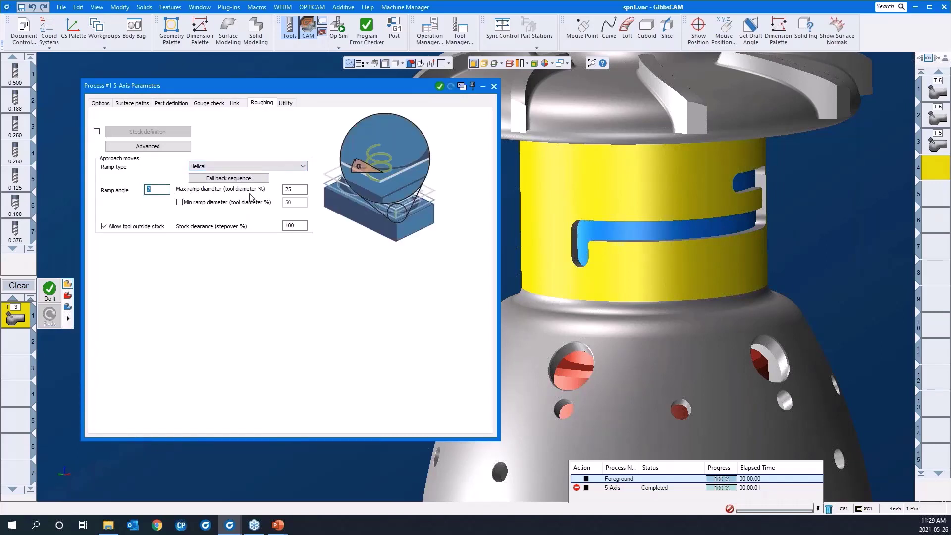
left_click(303, 190)
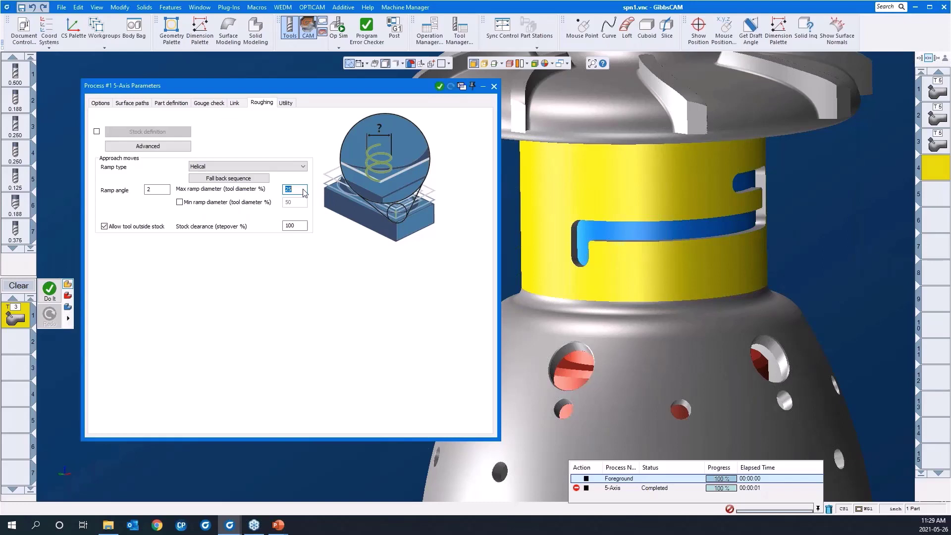
left_click(235, 105)
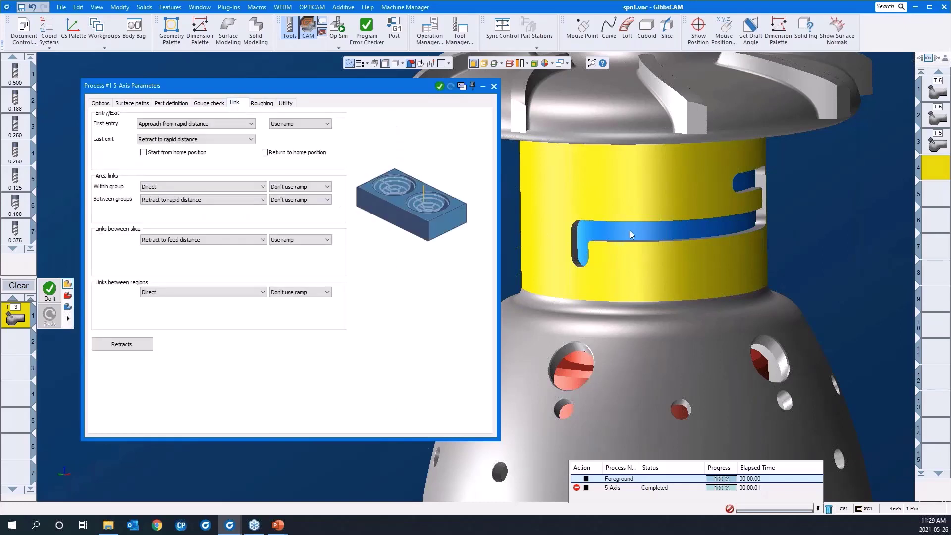
middle_click_drag(592, 302, 715, 236)
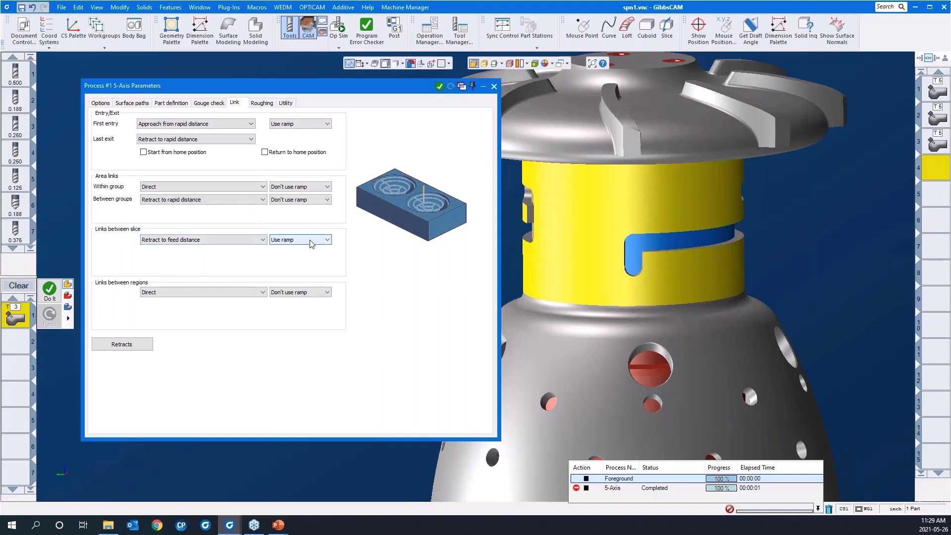
Collapse the process parameters and generate the slot roughing toolpath
double_click(233, 85)
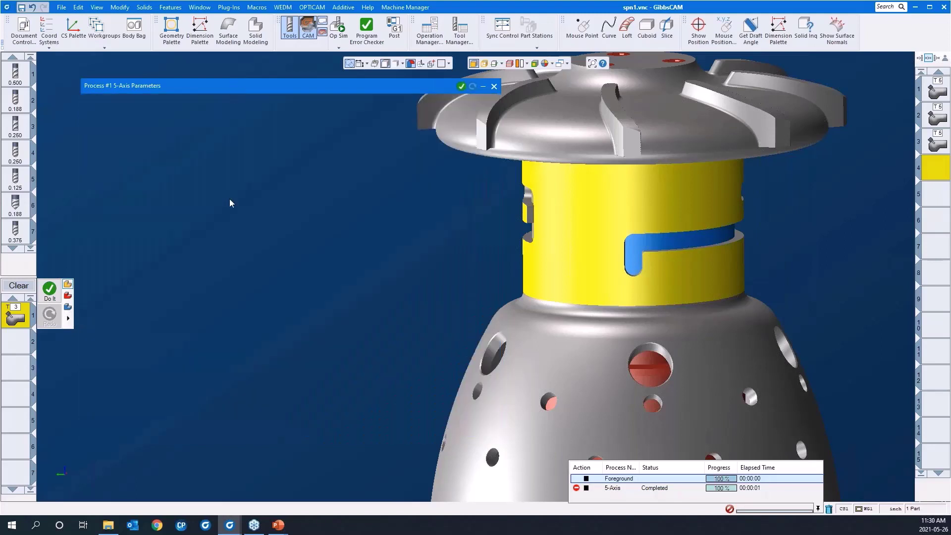
right_click(230, 203)
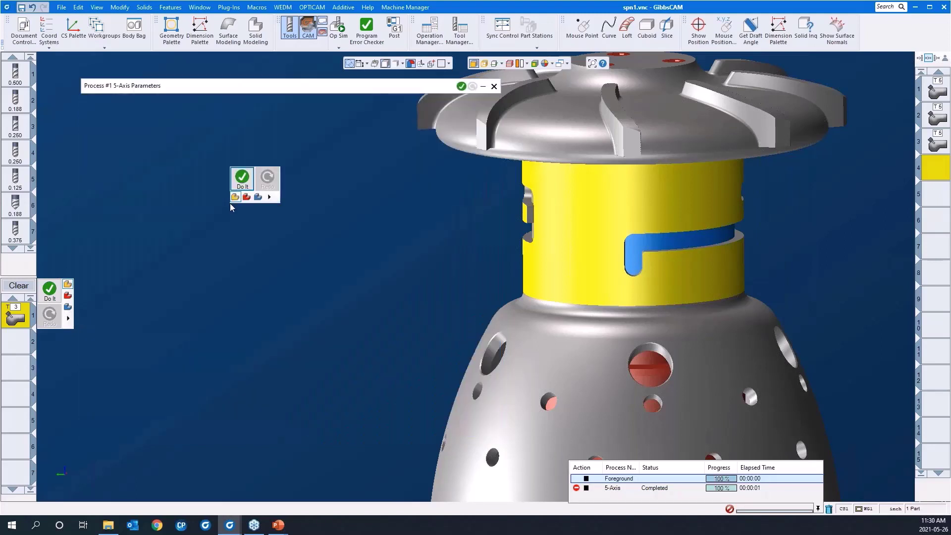
left_click(242, 179)
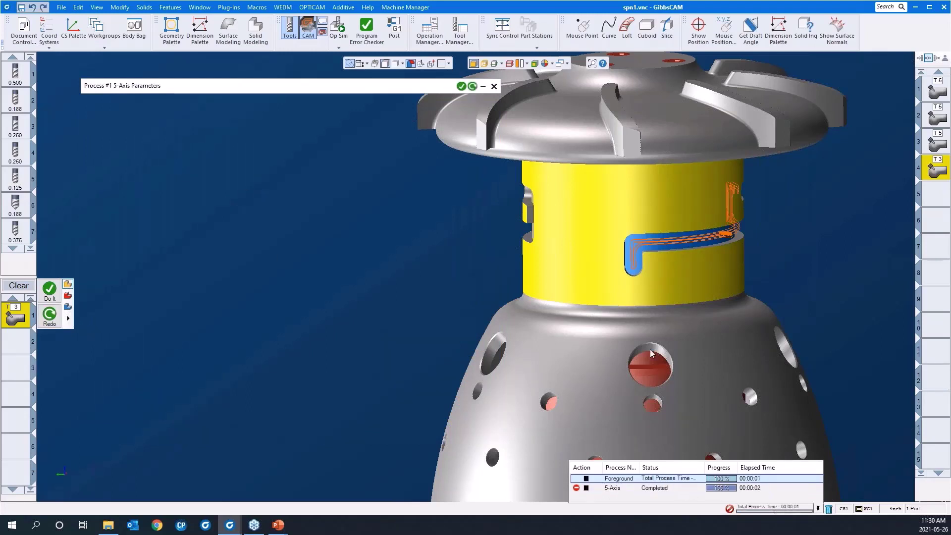
Inspect the slot toolpath's entry and retract moves, review its link and retract distance settings, and close the process parameters
scroll(759, 268, "up", 5)
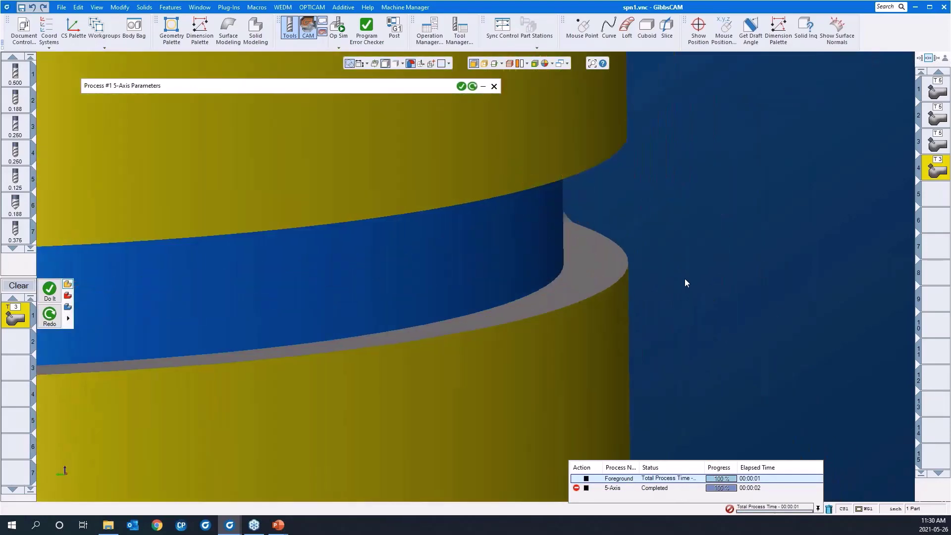
middle_click_drag(816, 233, 552, 245)
left_click(399, 88)
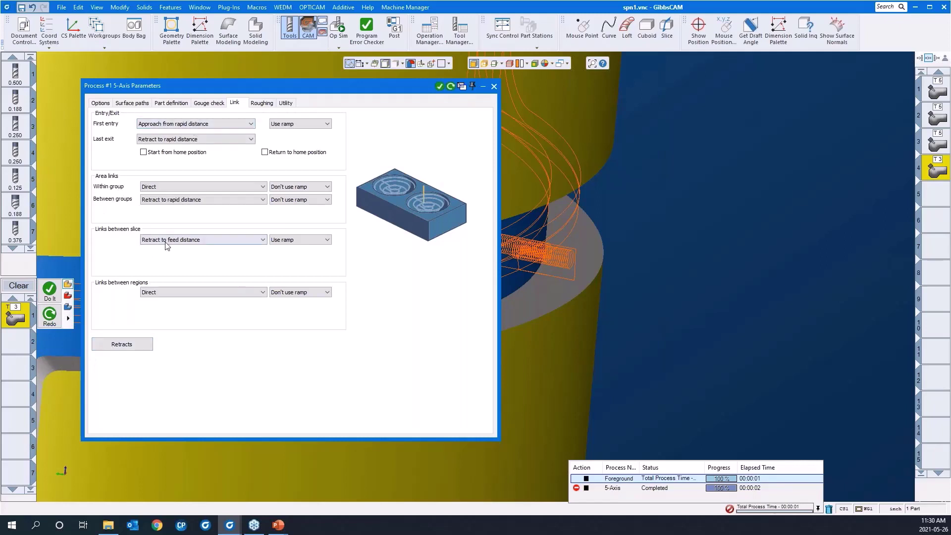
left_click(128, 345)
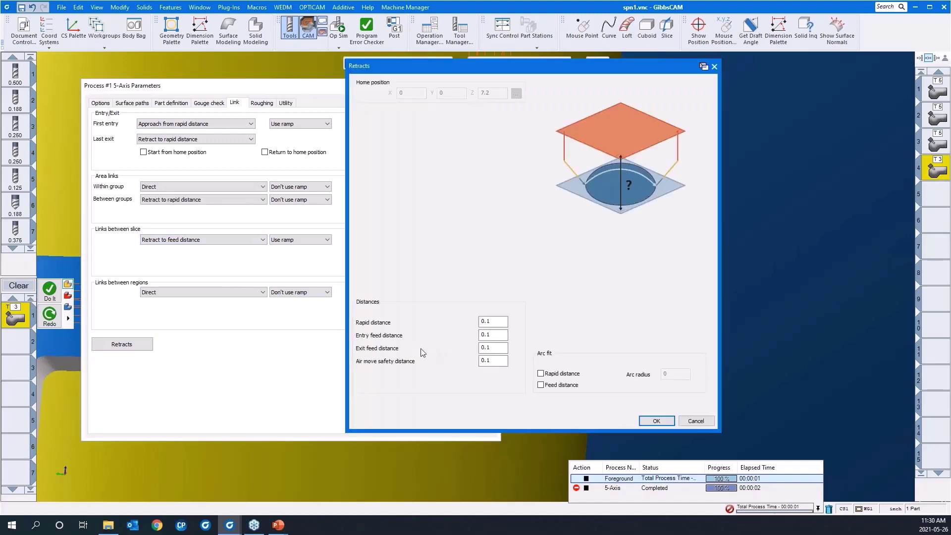
left_click(491, 335)
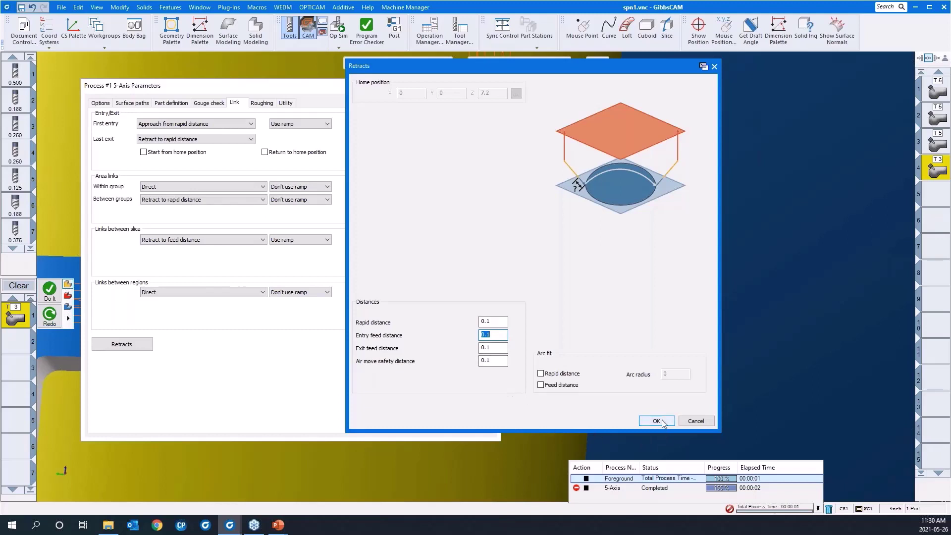
left_click(694, 421)
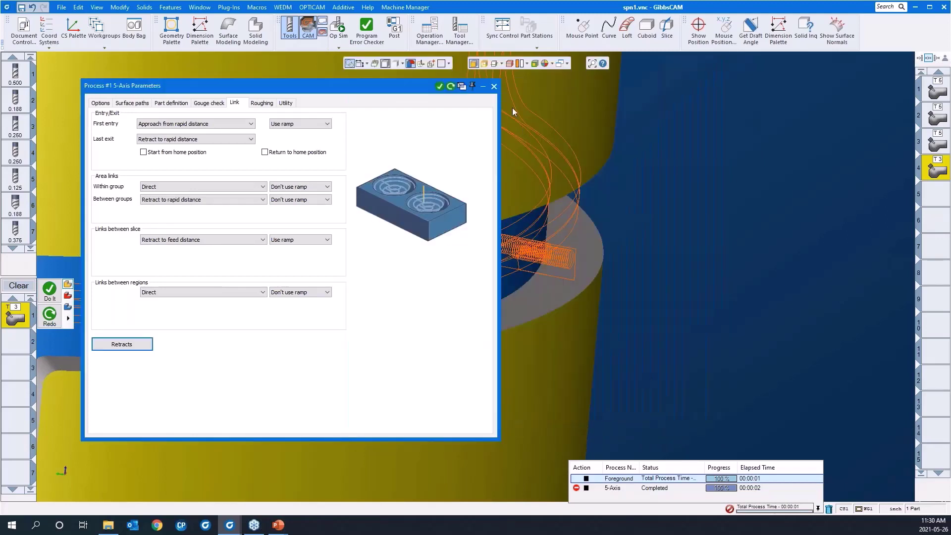
left_click(493, 86)
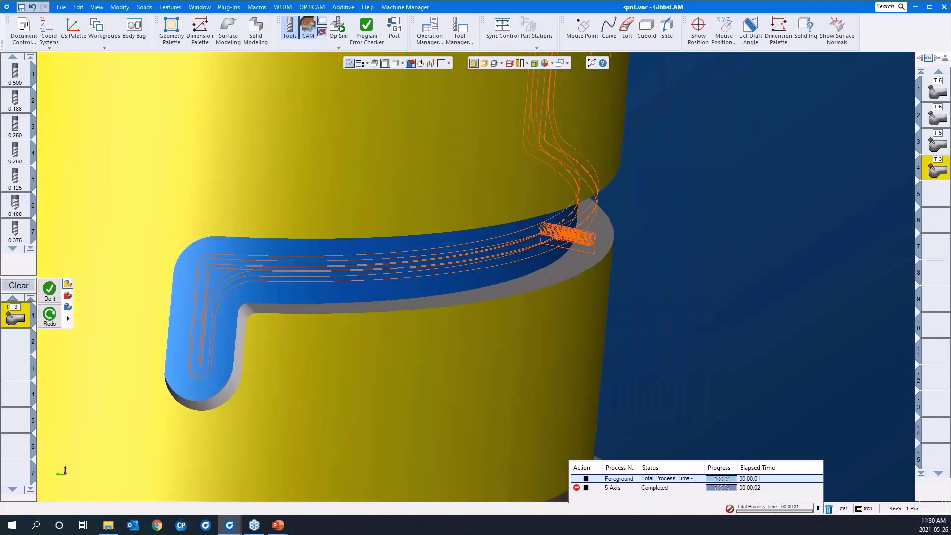
Make empty operation position 5 active and clear the current slot roughing process from the process list
scroll(647, 227, "down", 3)
middle_click_drag(647, 227, 535, 141)
scroll(645, 170, "down", 2)
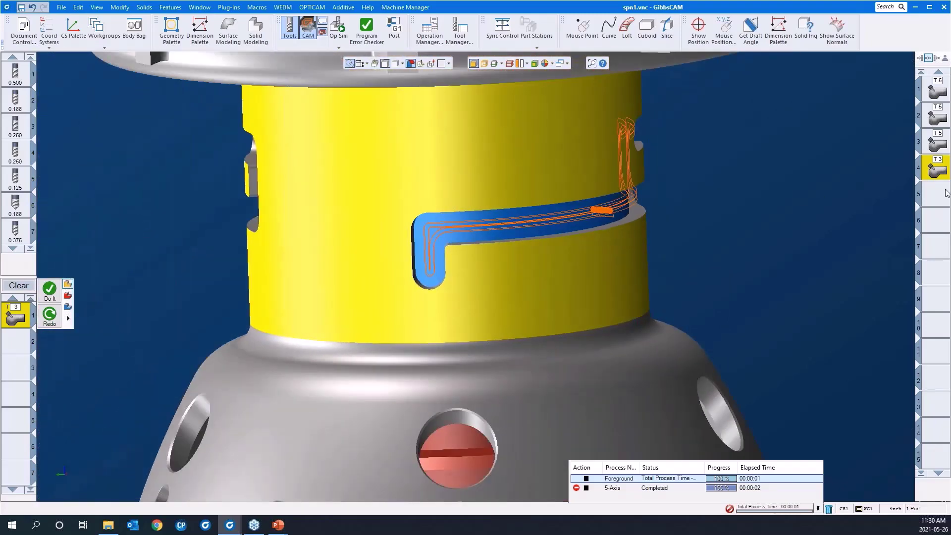
left_click(939, 193)
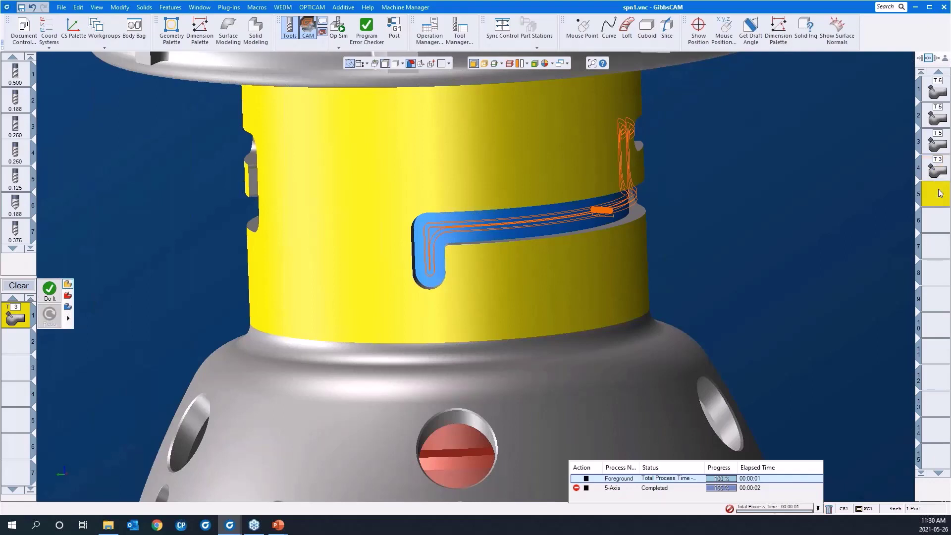
left_click(23, 289)
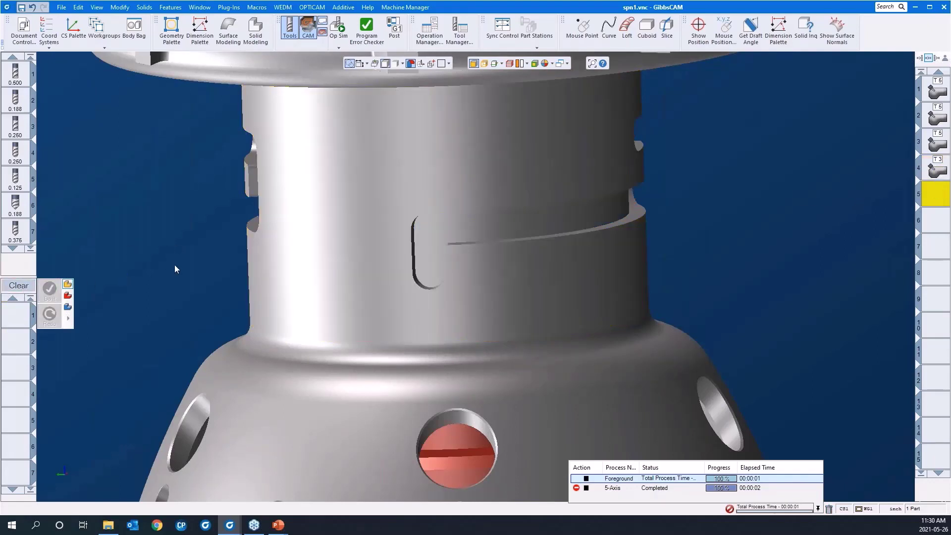
Load the saved process "swarf 4AS slot" as process 1 and open its 5-axis parameters
right_click(10, 317)
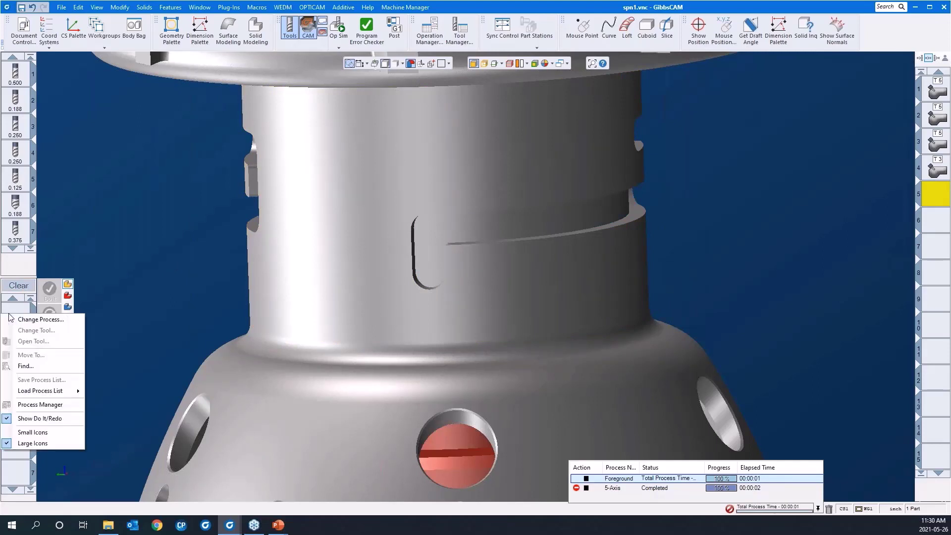
mouse_move(69, 391)
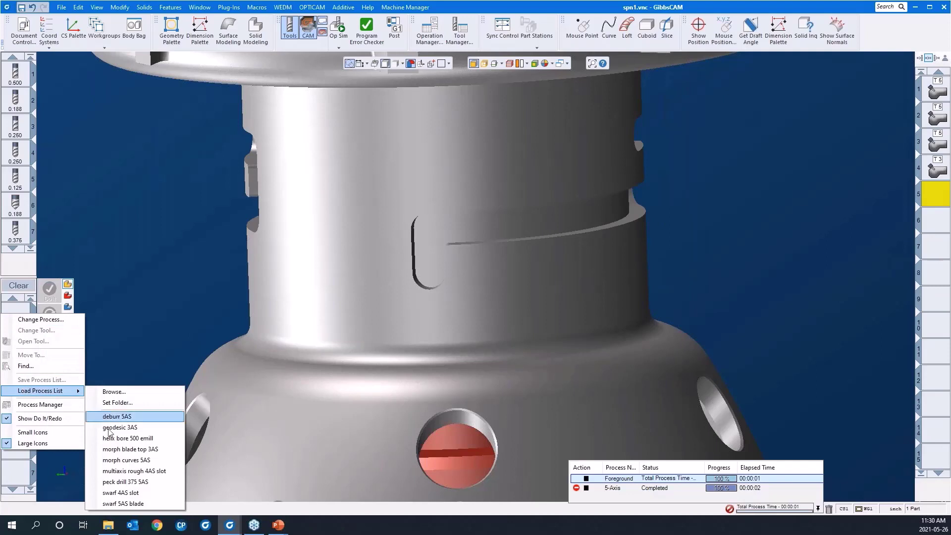
left_click(139, 493)
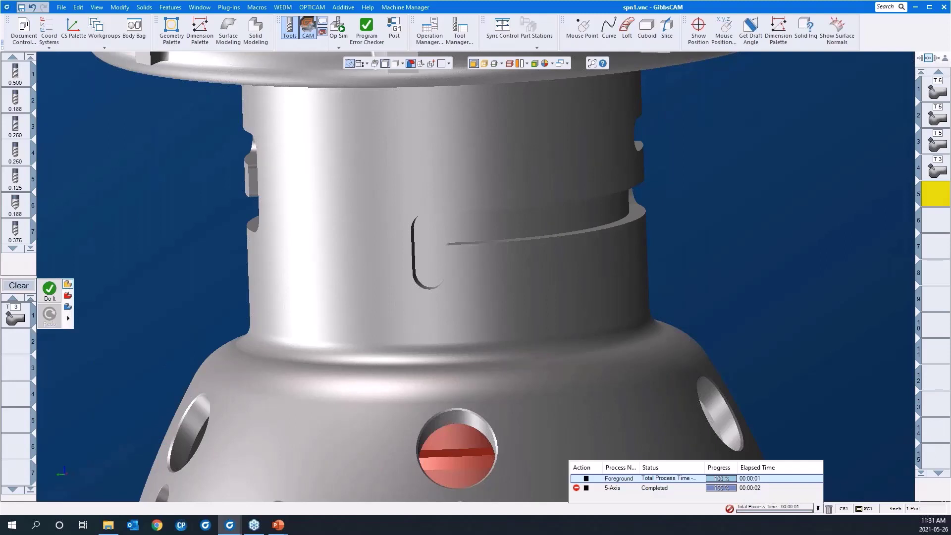
left_click(15, 317)
double_click(15, 317)
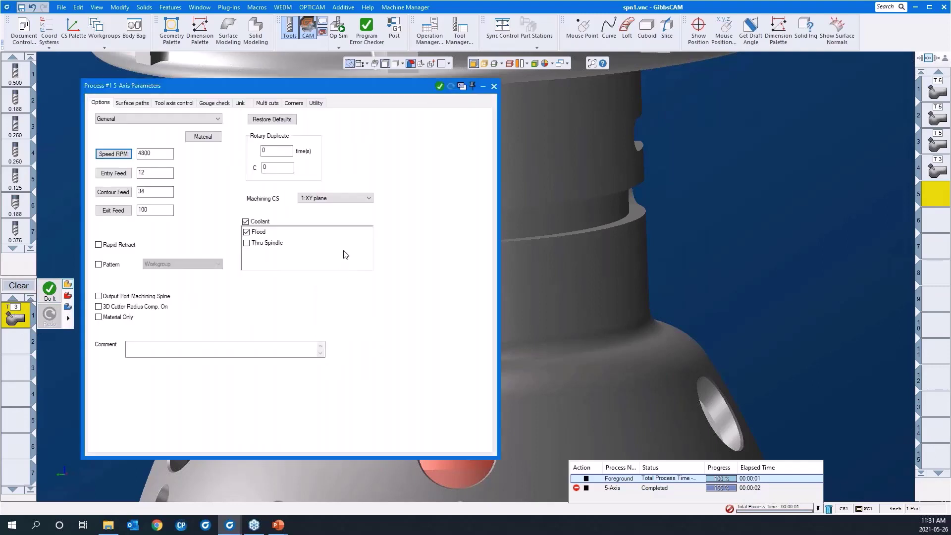
Assign the neck slot's side wall faces as the swarf surfaces in the surface paths settings
left_click(139, 103)
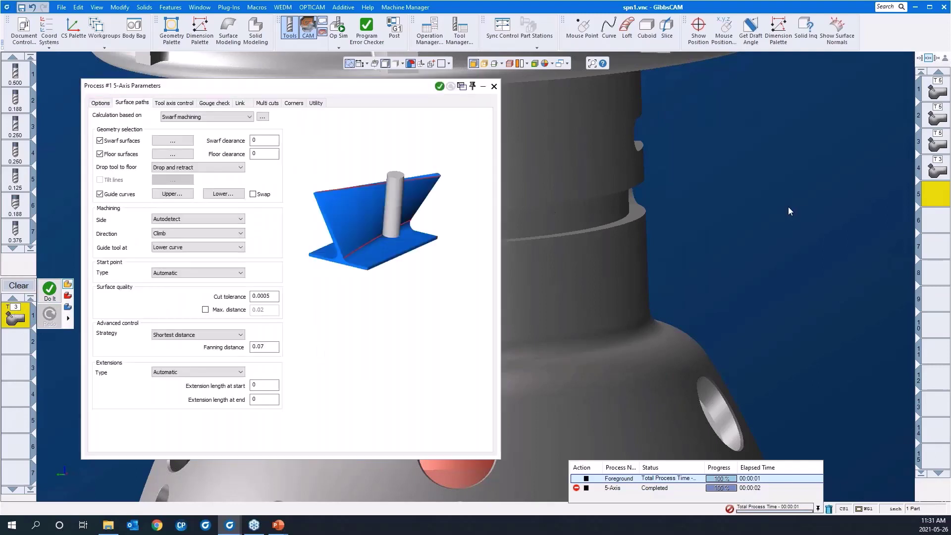
middle_click_drag(788, 207, 892, 206)
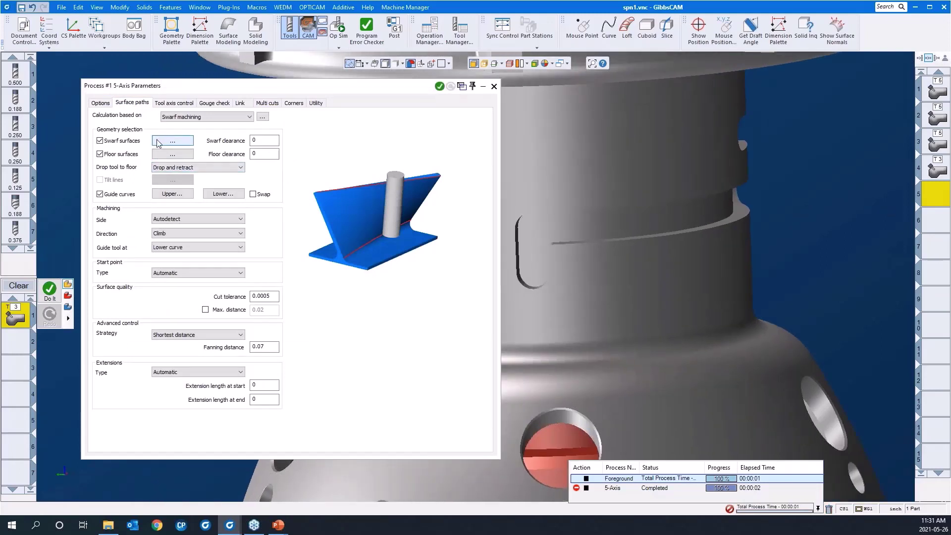
left_click(157, 142)
scroll(550, 331, "up", 2)
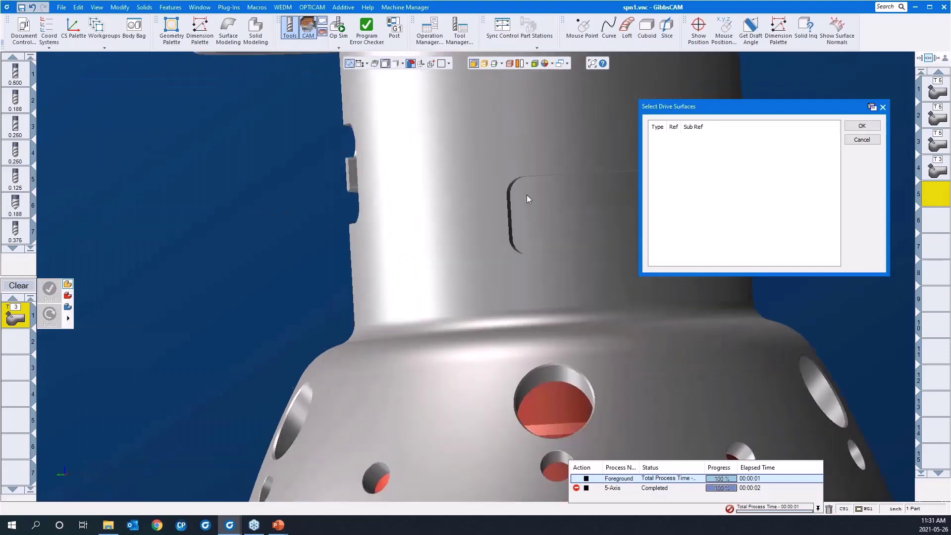
middle_click_drag(527, 195, 504, 123)
left_click(509, 117)
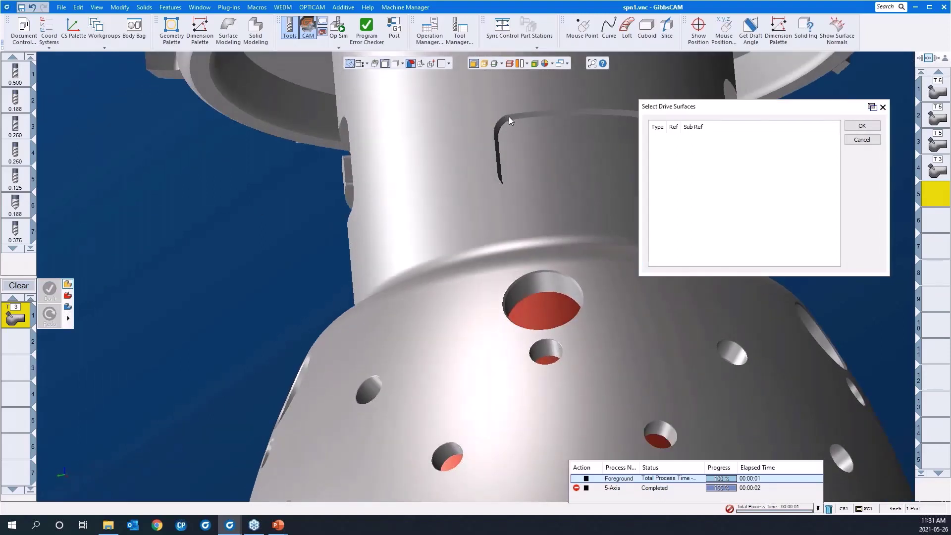
right_click(509, 117)
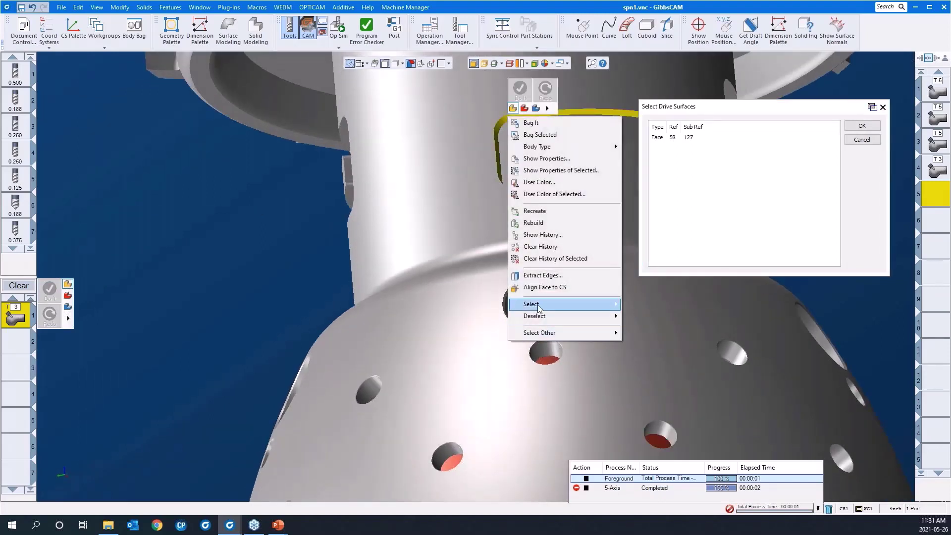
mouse_move(539, 306)
left_click(644, 305)
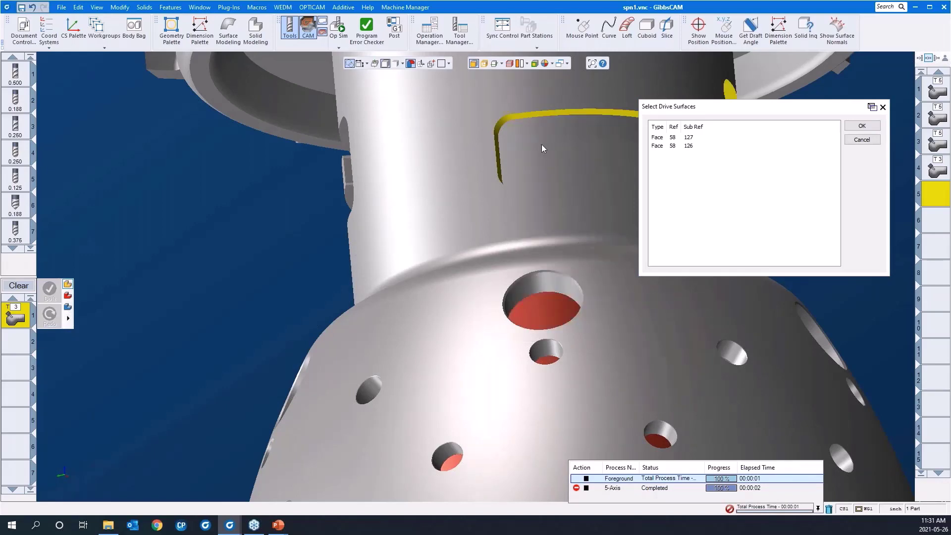
middle_click_drag(542, 144, 442, 462)
scroll(443, 462, "down", 2)
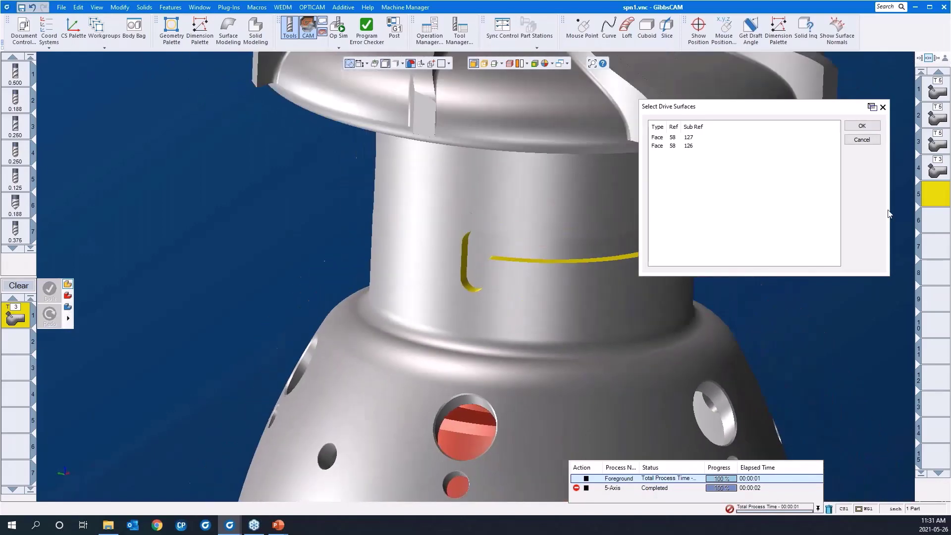
left_click(866, 127)
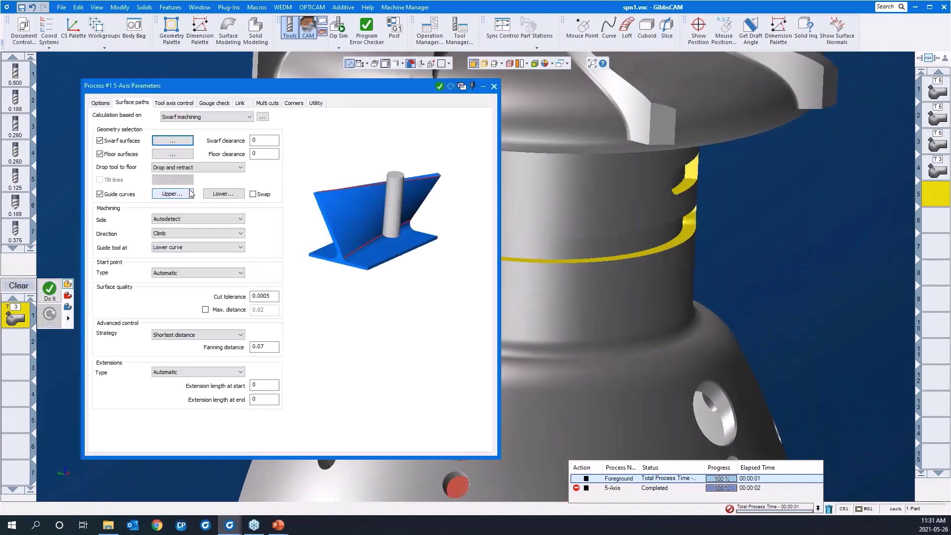
Assign the neck slot's floor face as the floor surface for the swarf process
left_click(165, 155)
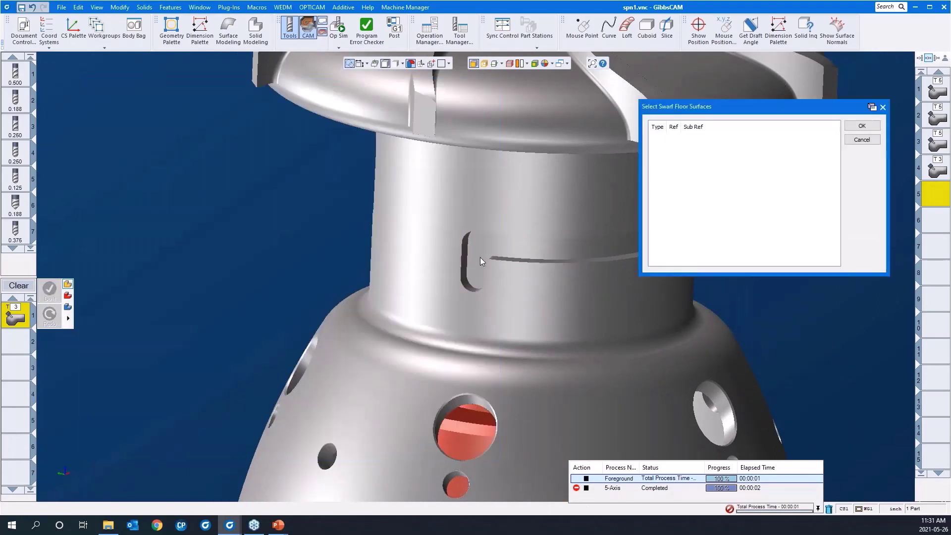
left_click(483, 256)
left_click(862, 126)
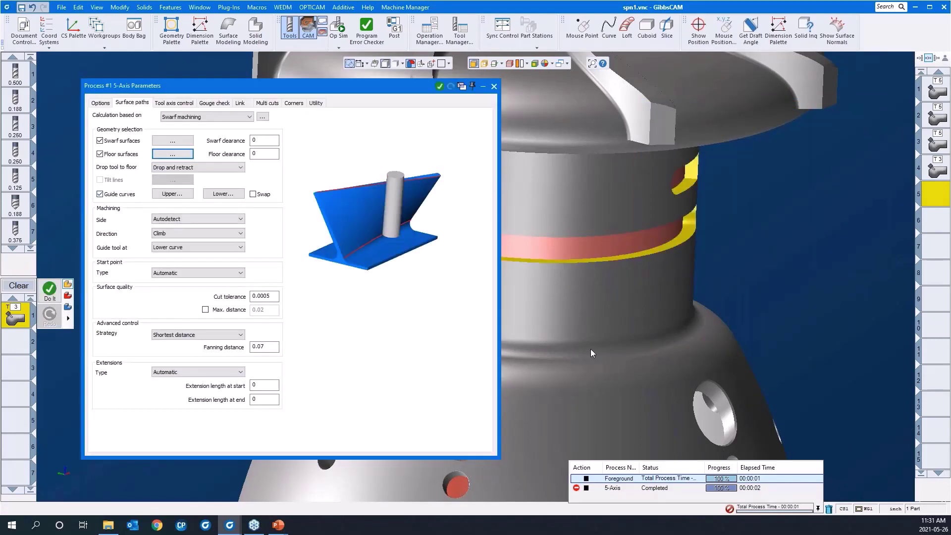
Display the model edges and assign the slot's outer edge loop on the neck surface as the upper guide curve
middle_click_drag(591, 348, 631, 349)
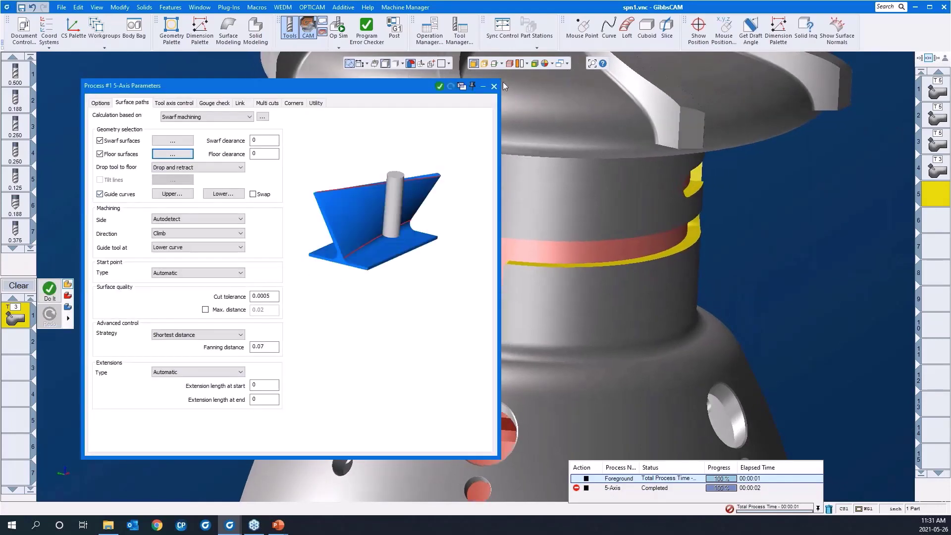
left_click(485, 64)
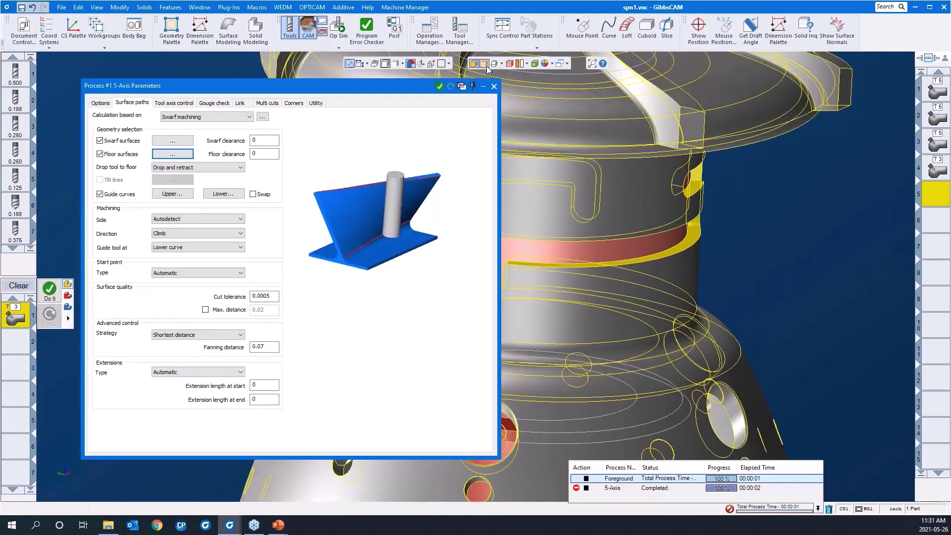
left_click(180, 197)
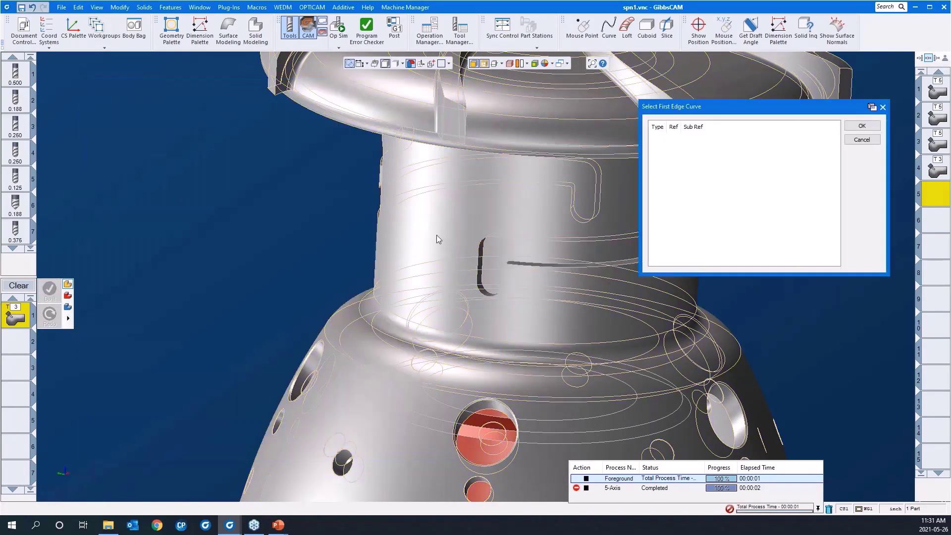
left_click(571, 266)
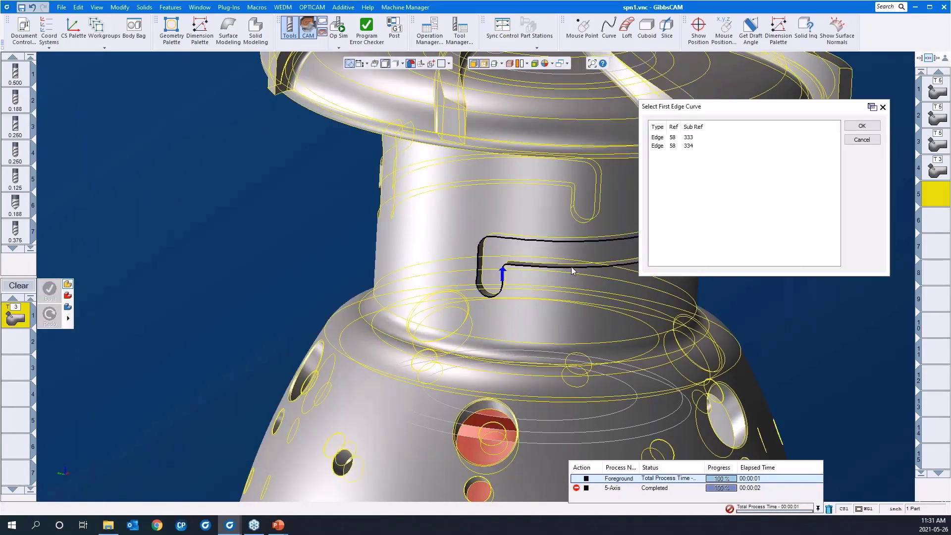
scroll(186, 344, "down", 3)
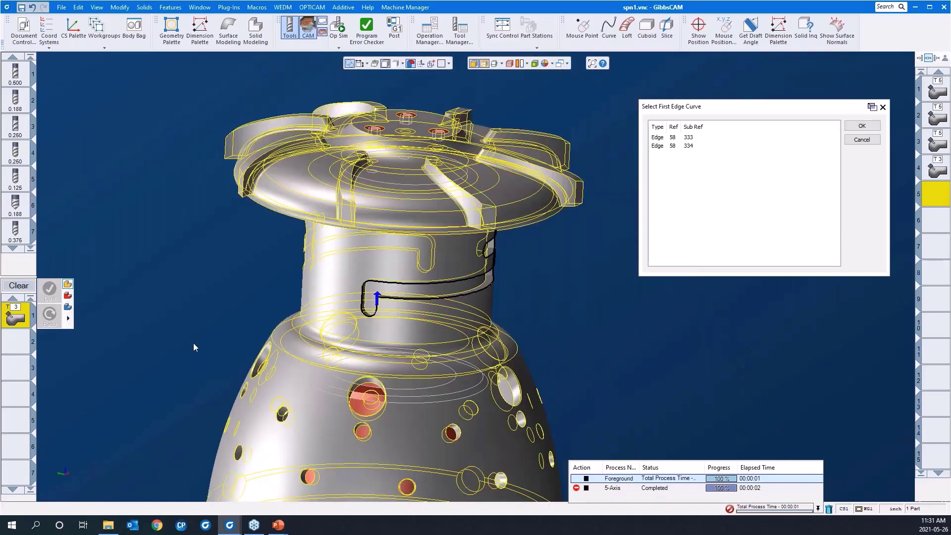
left_click(862, 127)
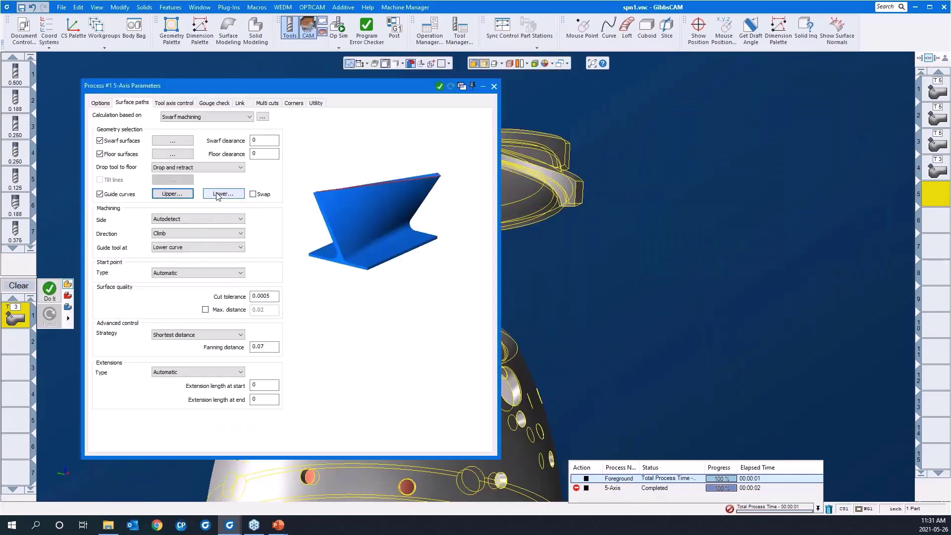
Assign the edge loop around the slot's floor as the lower guide curve
left_click(222, 194)
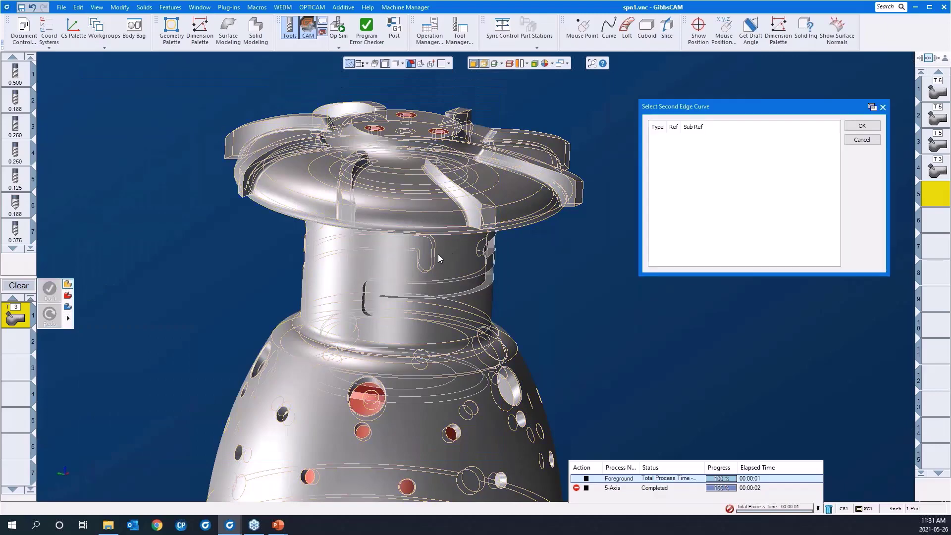
scroll(520, 317, "up", 6)
double_click(509, 282)
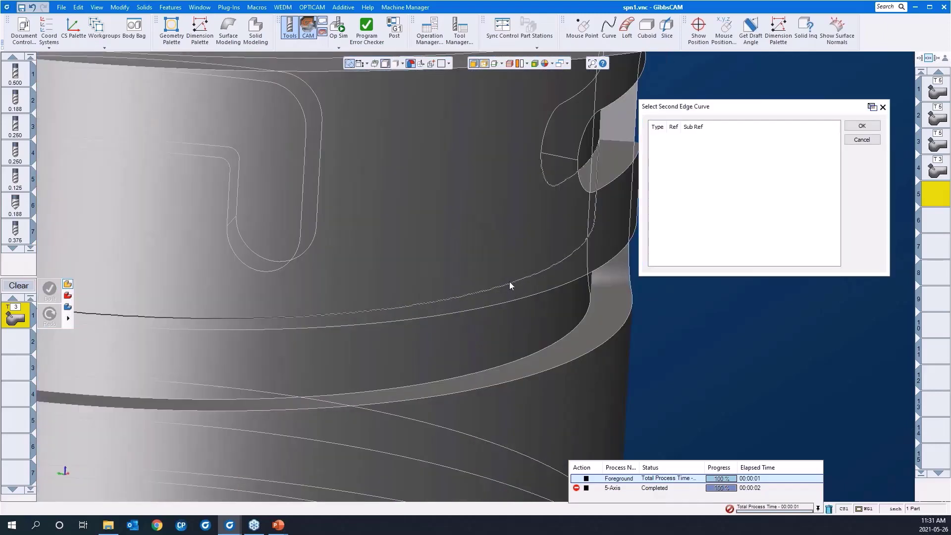
scroll(473, 272, "down", 2)
scroll(473, 271, "down", 2)
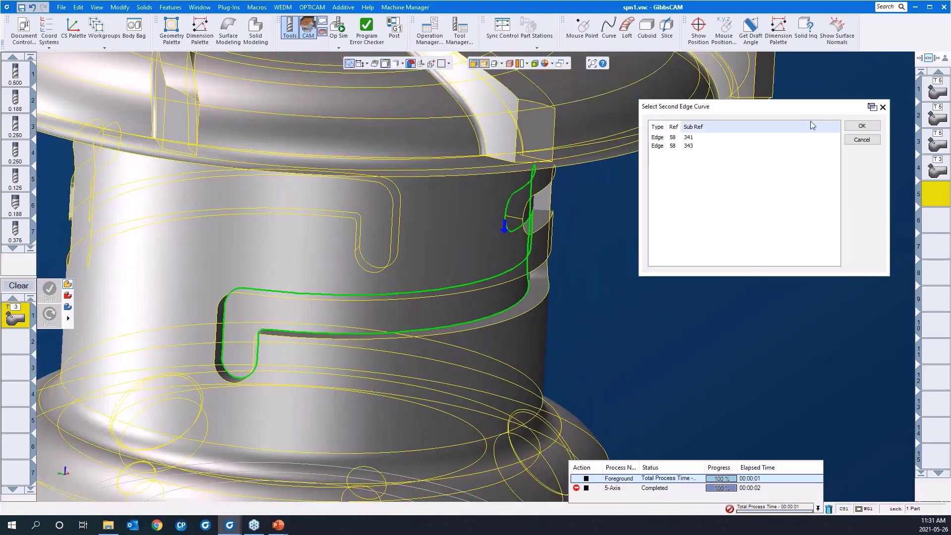
left_click(861, 126)
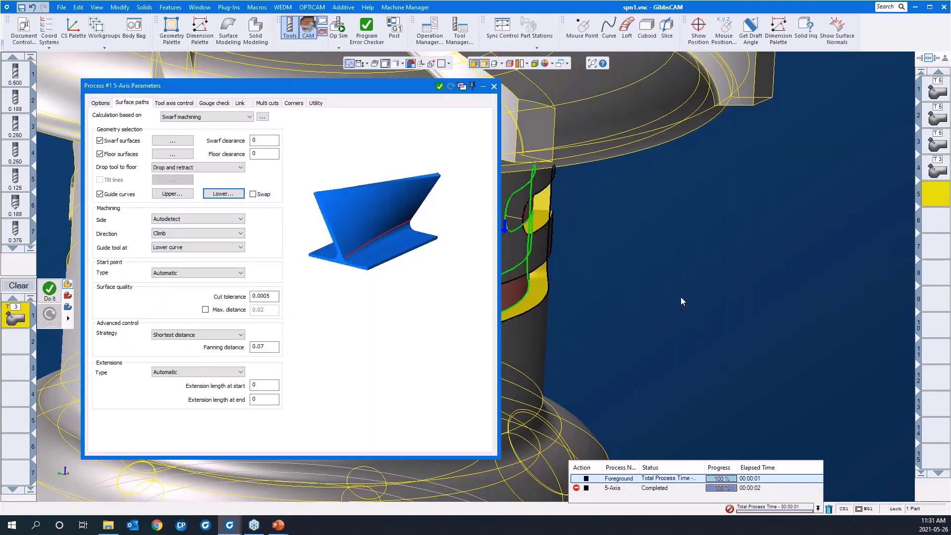
Check the swarf settings: the Shortest distance strategy, the 4 axis output format and the multi-cut parameters
scroll(754, 286, "down", 5)
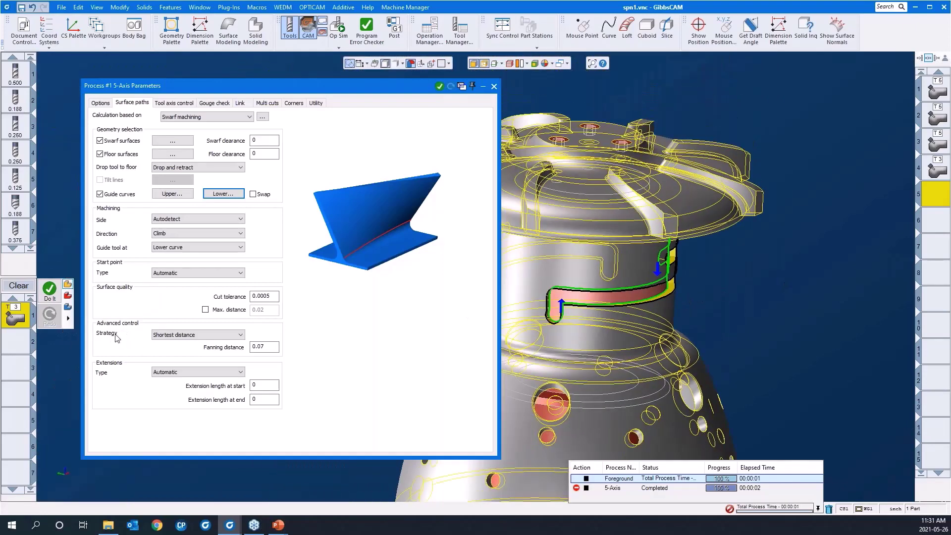
left_click(157, 336)
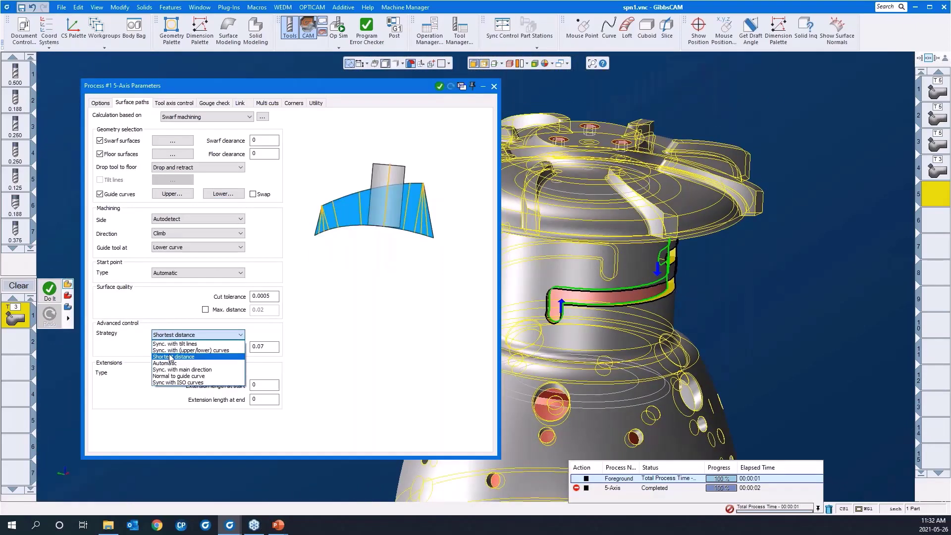
left_click(175, 337)
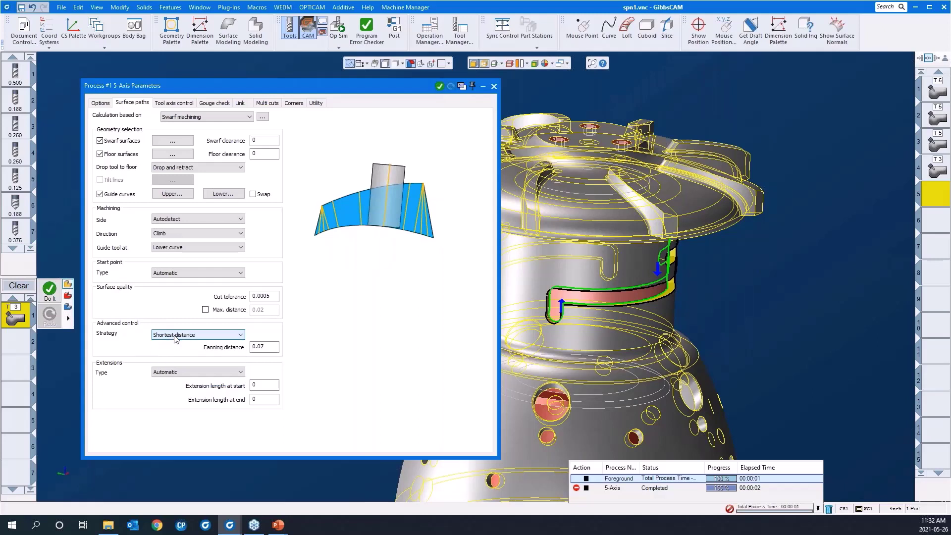
left_click(175, 103)
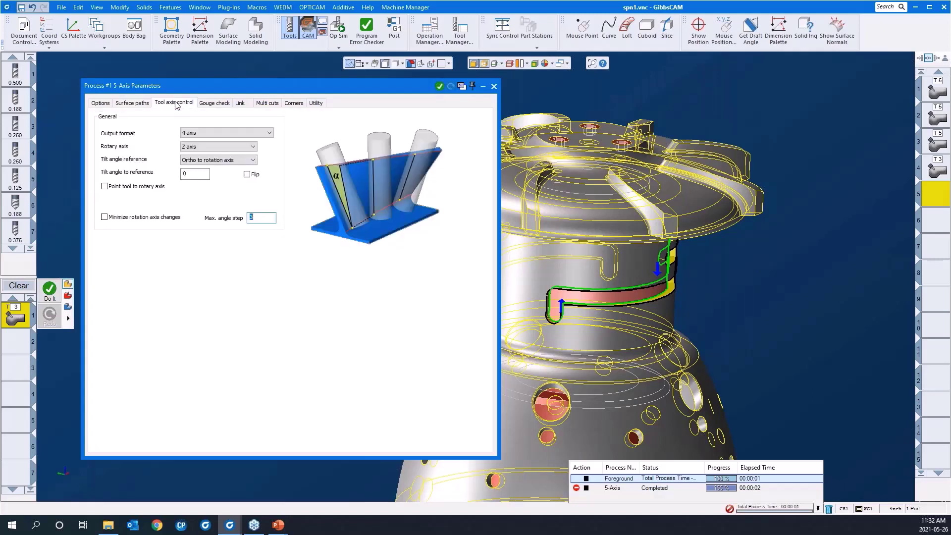
left_click(195, 133)
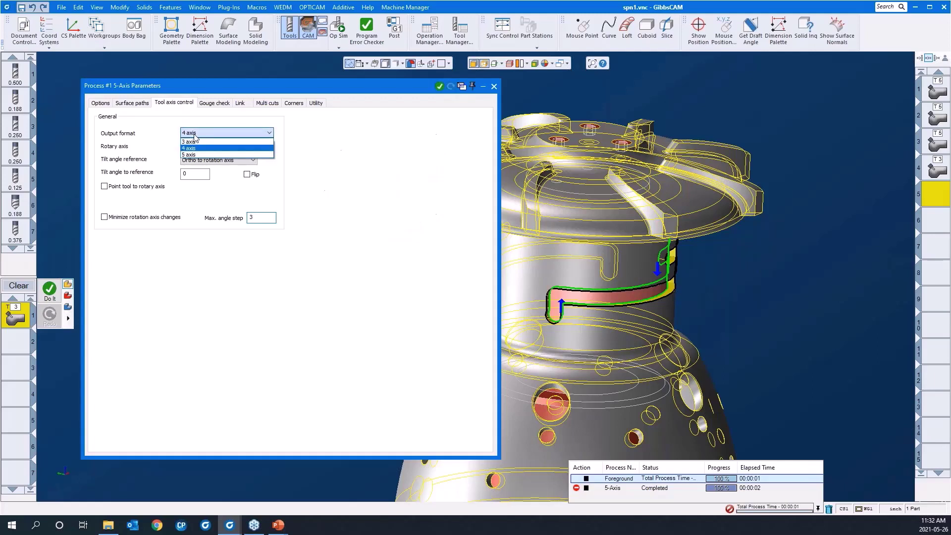
left_click(193, 148)
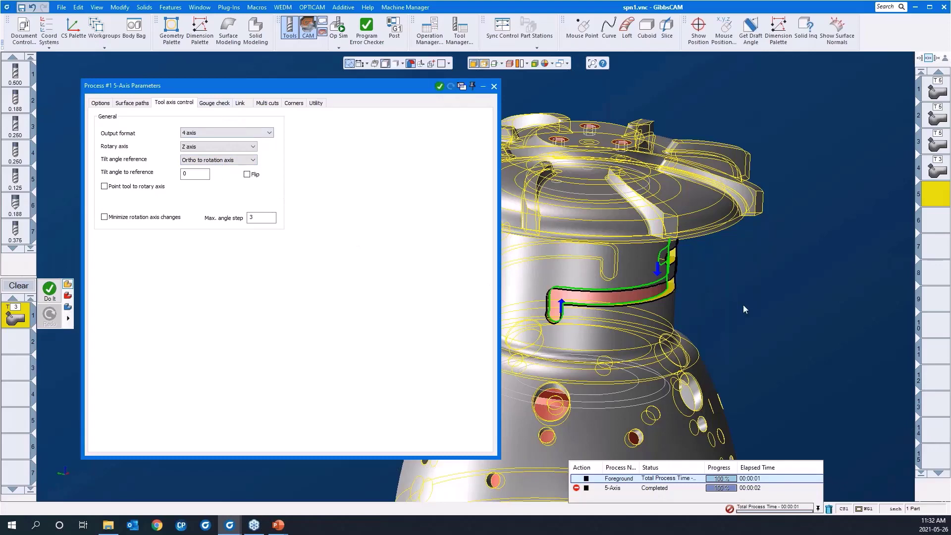
scroll(774, 257, "down", 4)
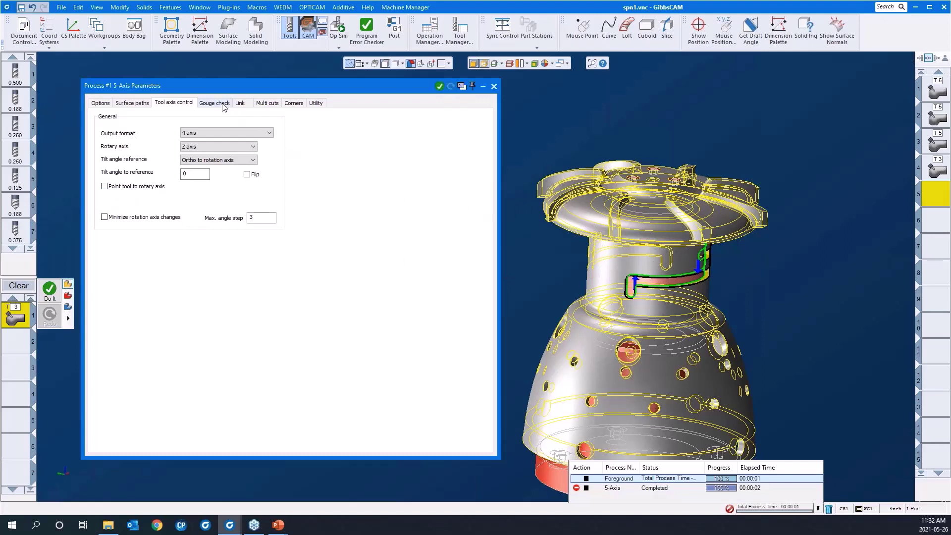
left_click(261, 103)
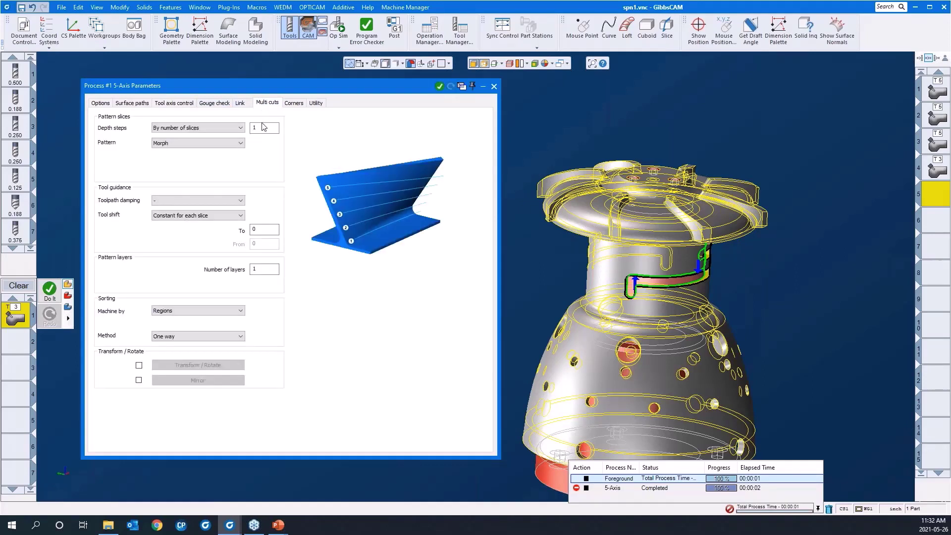
Set the default lead-in type to Horizontal tangent arc and copy the lead-in settings to the lead-out
left_click(239, 103)
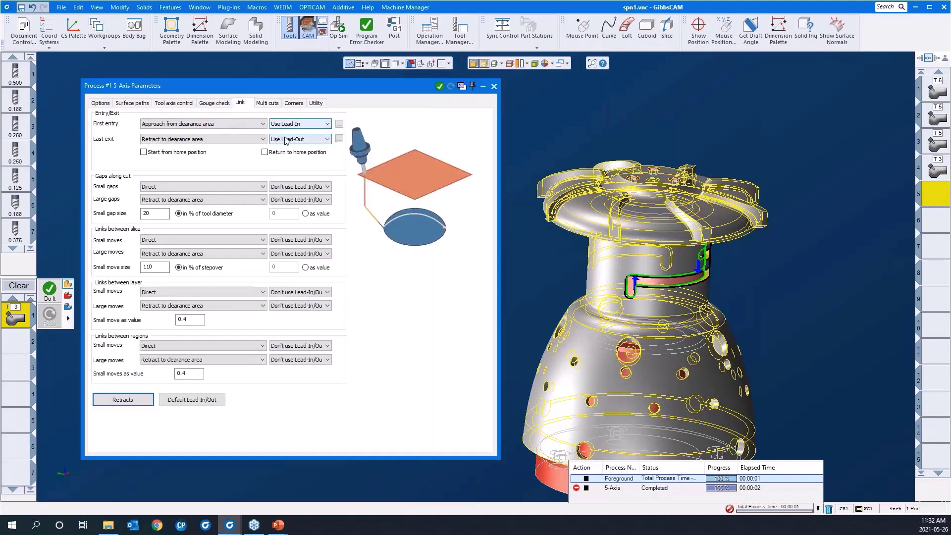
left_click(200, 400)
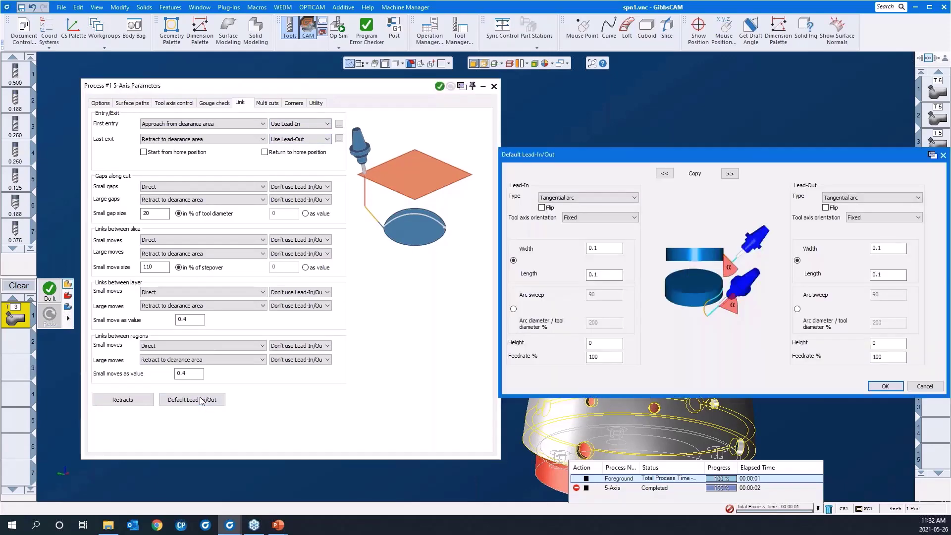
left_click(569, 200)
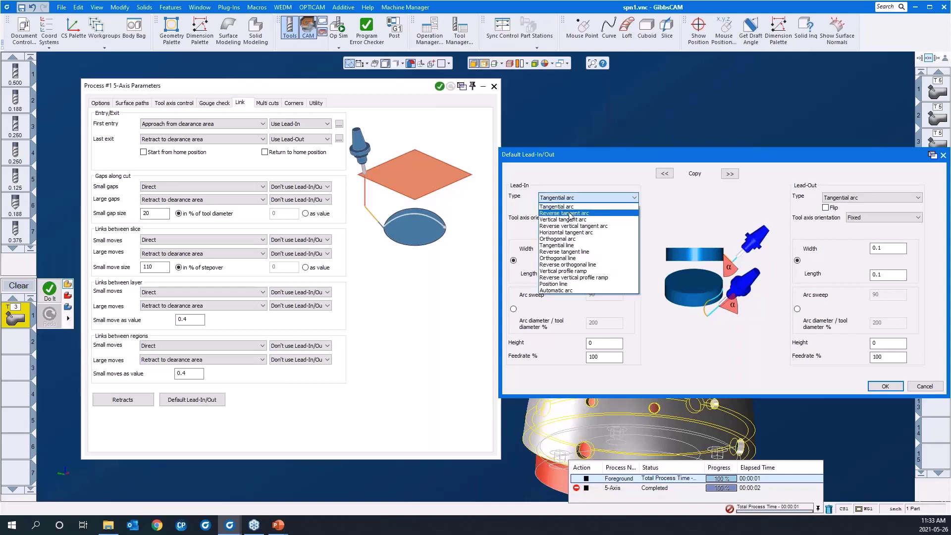
left_click(569, 232)
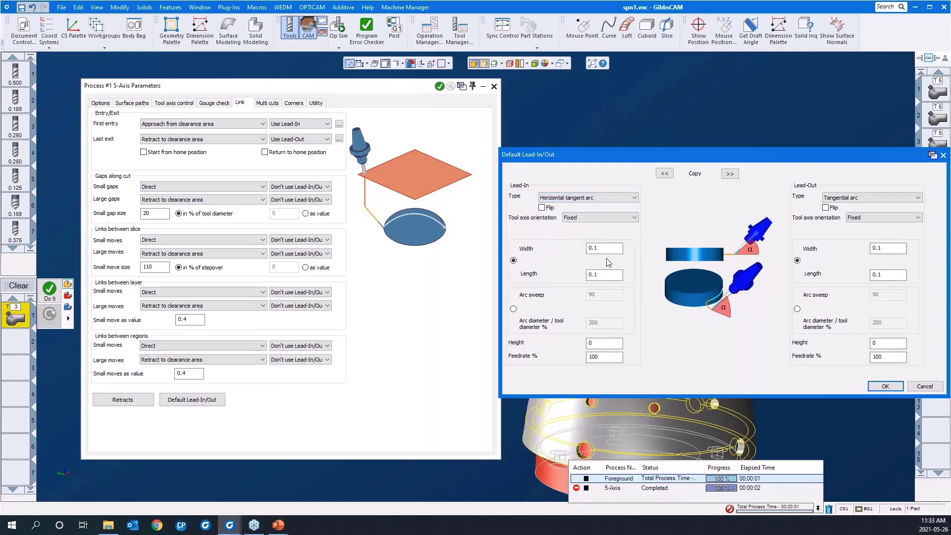
left_click(735, 175)
left_click(884, 388)
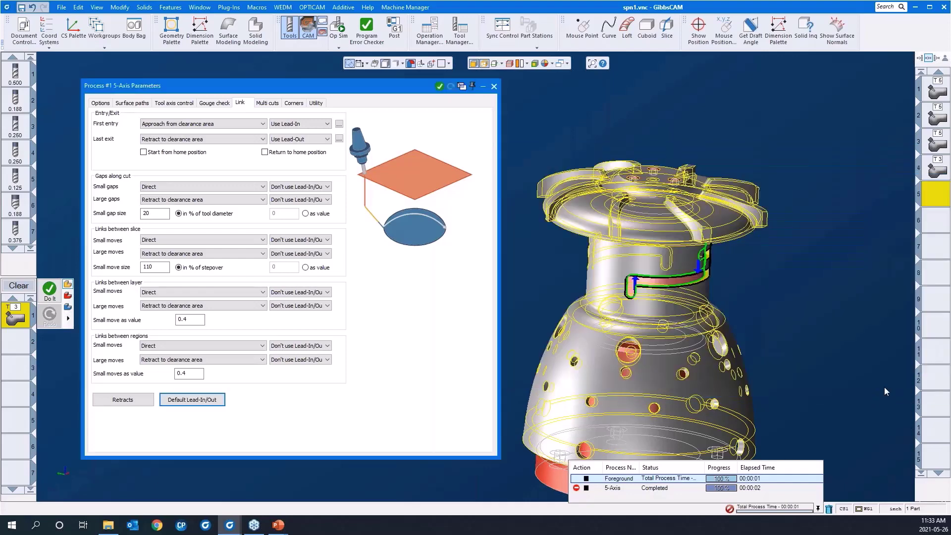
Collapse the 5-axis parameters dialog, generate the swarf operation and inspect its toolpath around the neck slot
double_click(403, 87)
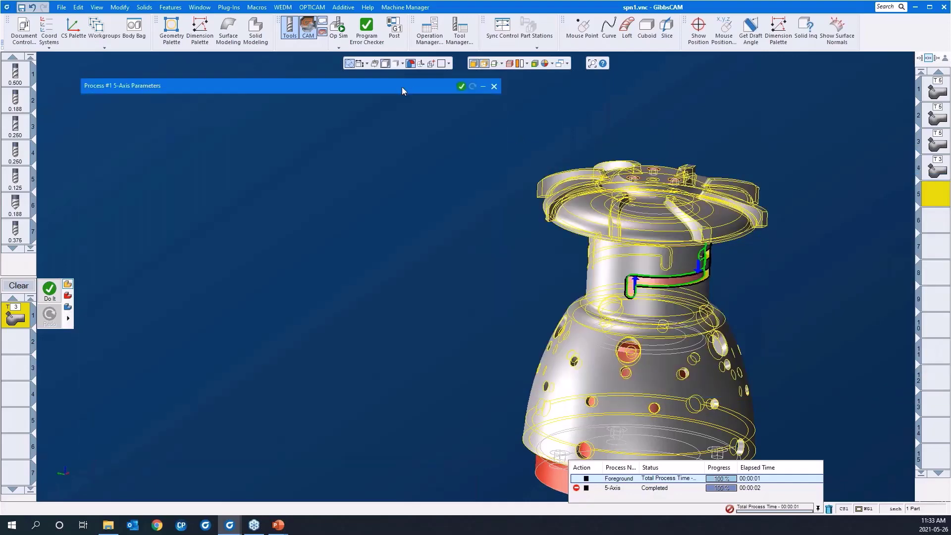
left_click(370, 180)
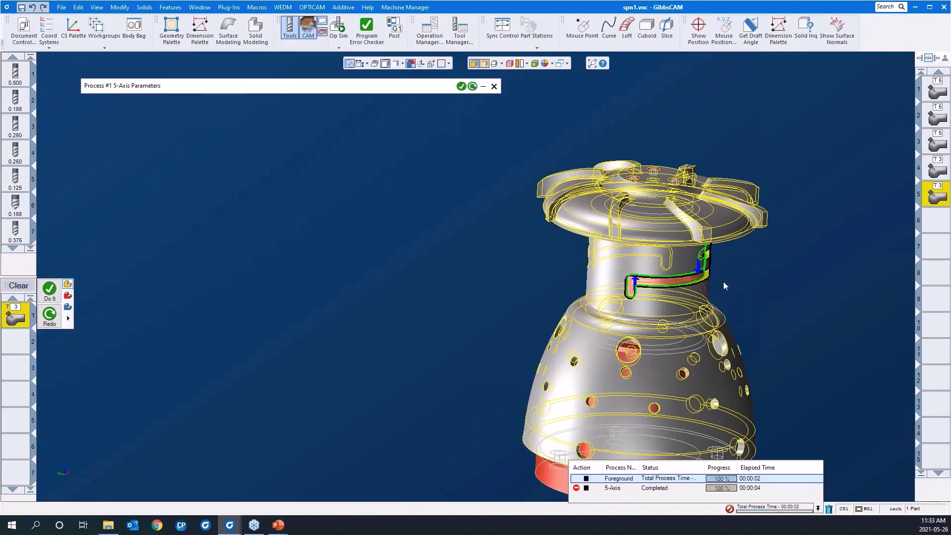
scroll(723, 285, "up", 6)
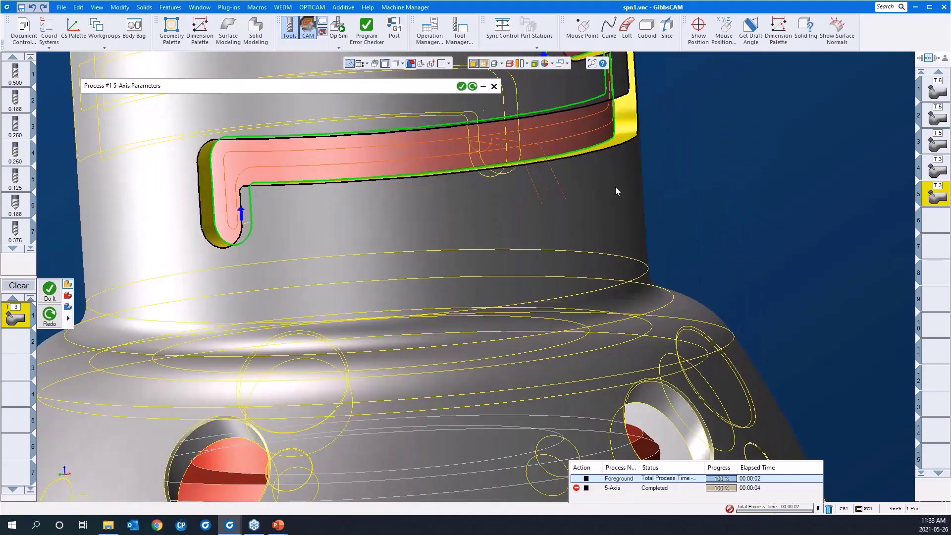
middle_click_drag(615, 187, 688, 226)
scroll(688, 226, "down", 4)
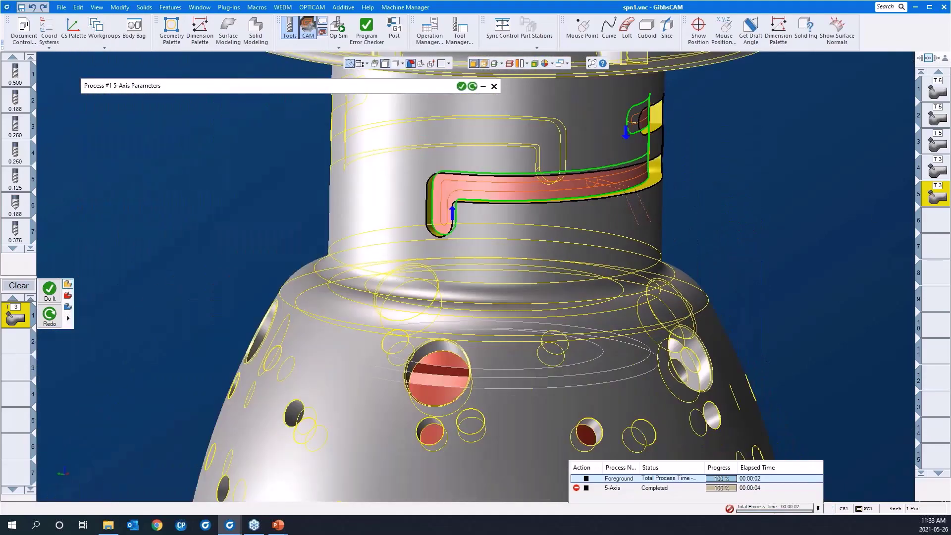
Select the slot's roughing and swarf operations and play them from the start in the Op Sim rendering
scroll(832, 226, "down", 2)
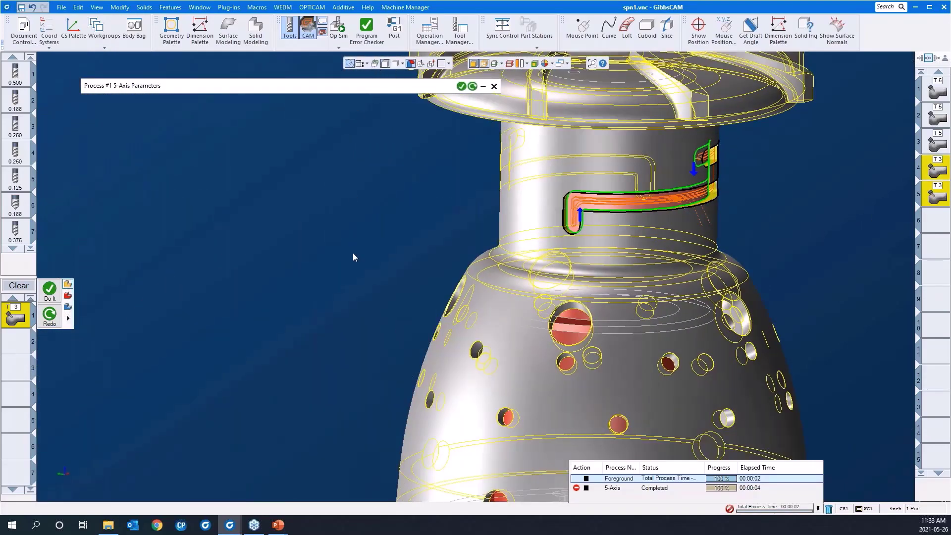
scroll(342, 246, "down", 1)
left_click(339, 27)
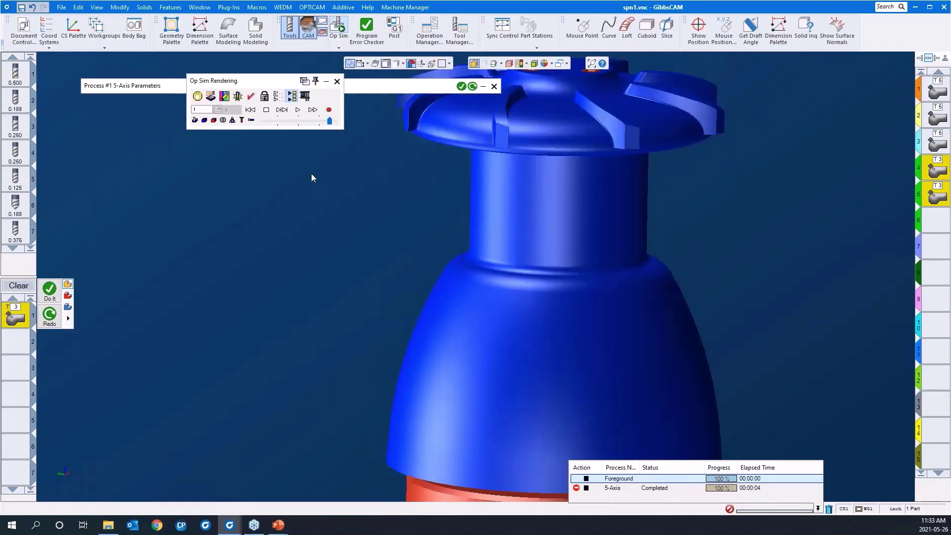
left_click(251, 110)
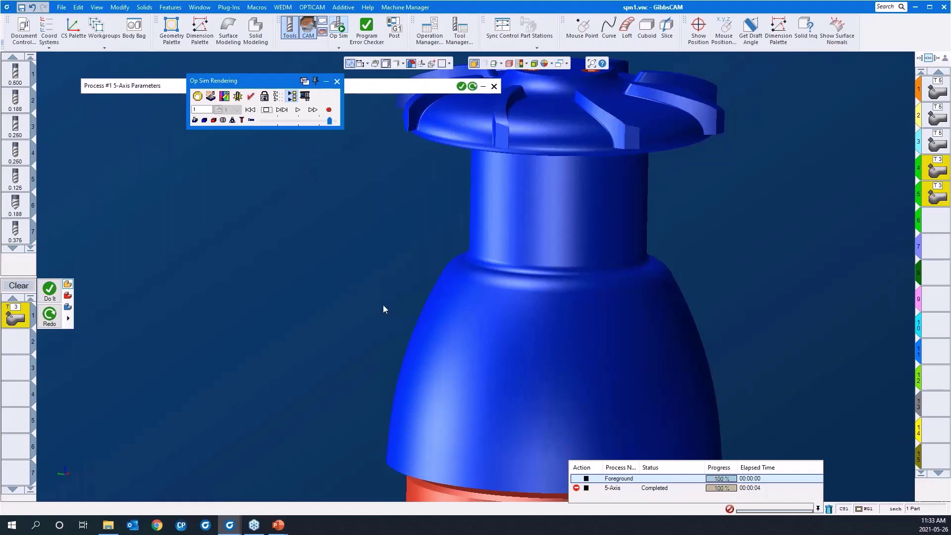
scroll(384, 307, "down", 2)
left_click(297, 110)
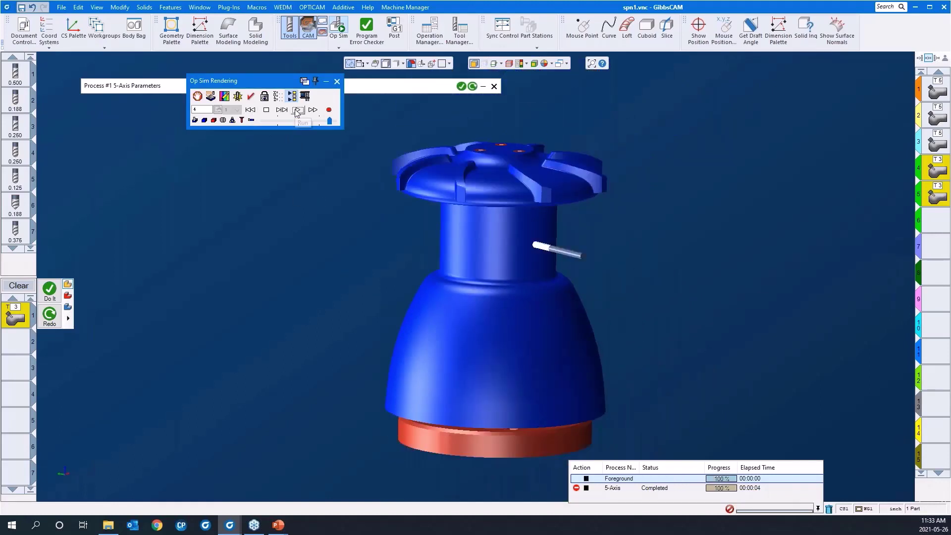
Show the tool holder in the simulation, slow the playback and pause it while the slot is being cut
left_click(251, 119)
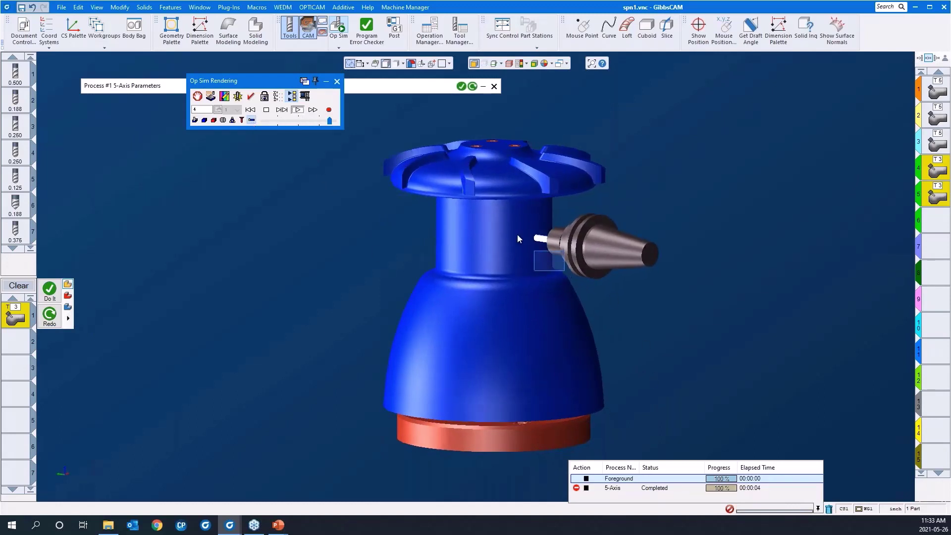
scroll(489, 216, "up", 5)
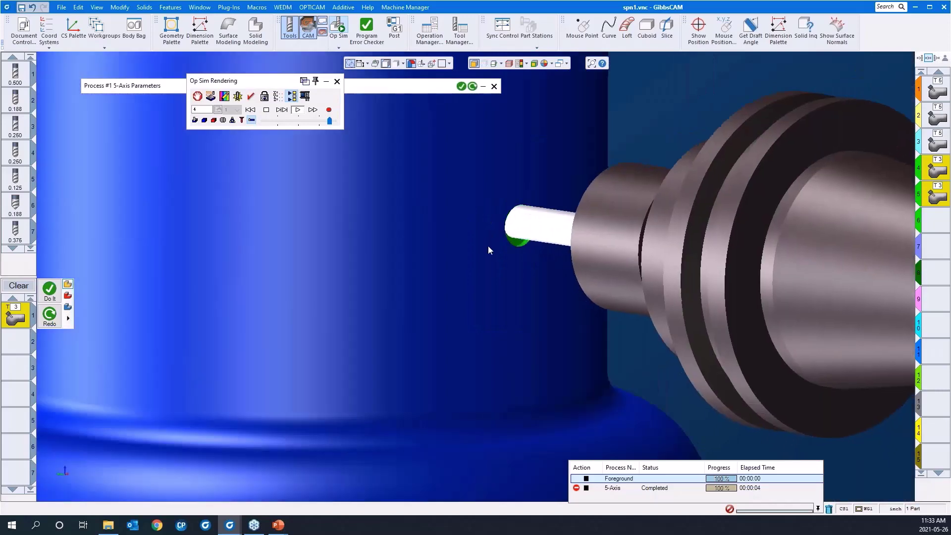
scroll(488, 245, "down", 5)
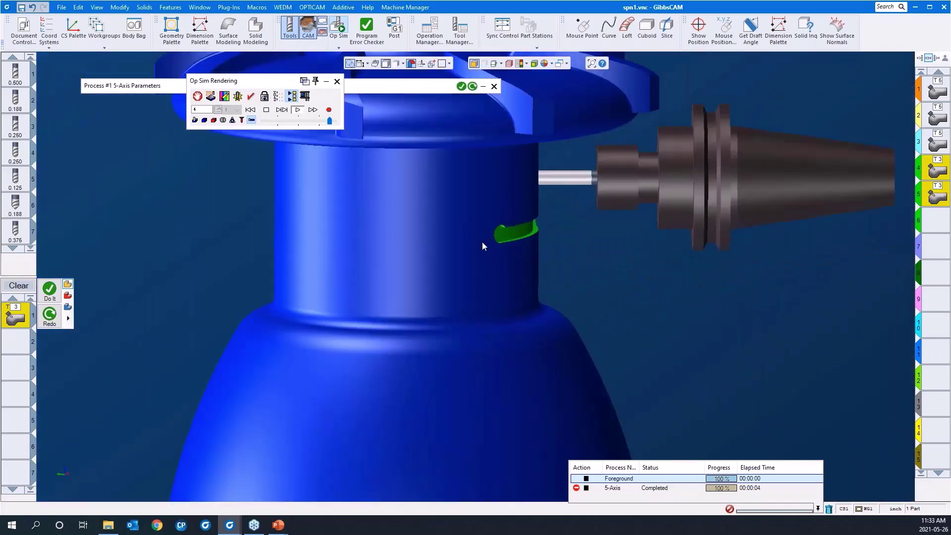
left_click_drag(330, 121, 303, 121)
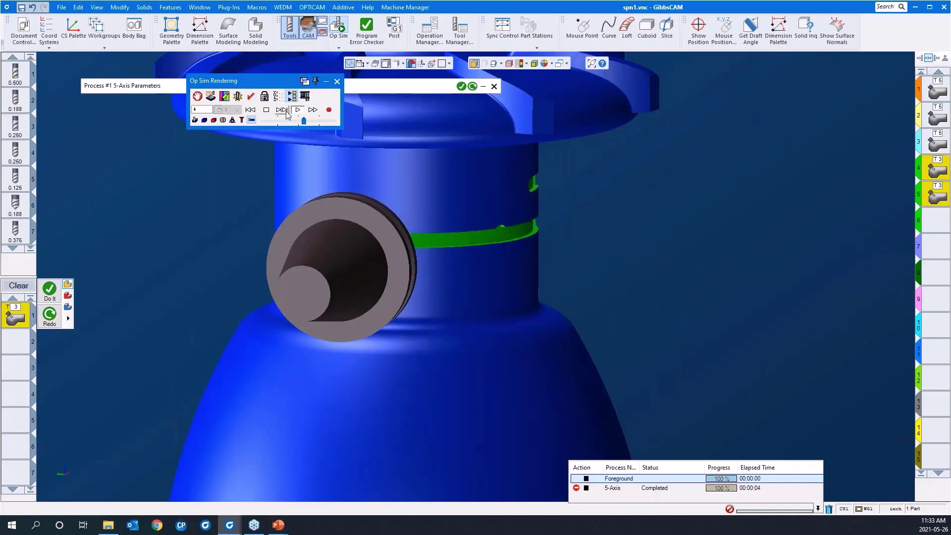
left_click(282, 110)
scroll(573, 255, "down", 3)
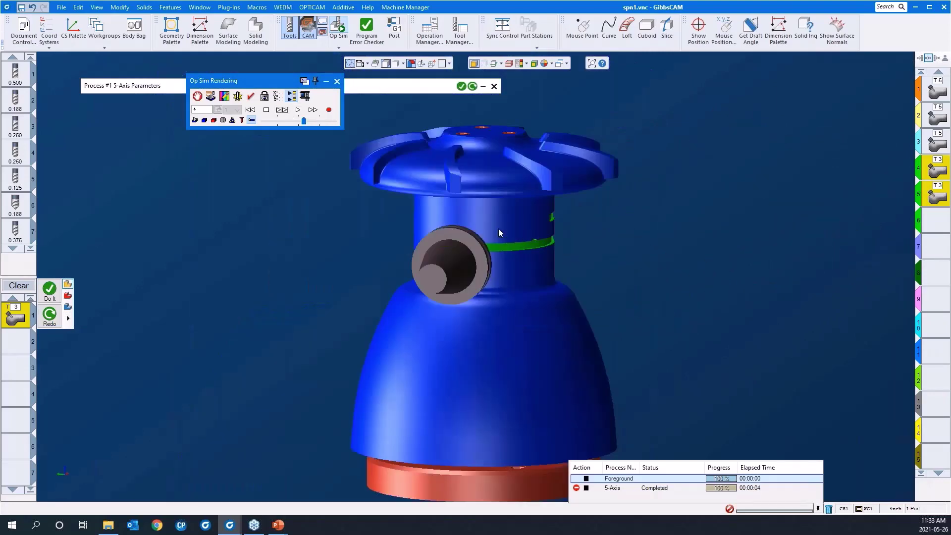
Rewind the simulation and lock its point of view to Machine
left_click(256, 110)
left_click(265, 100)
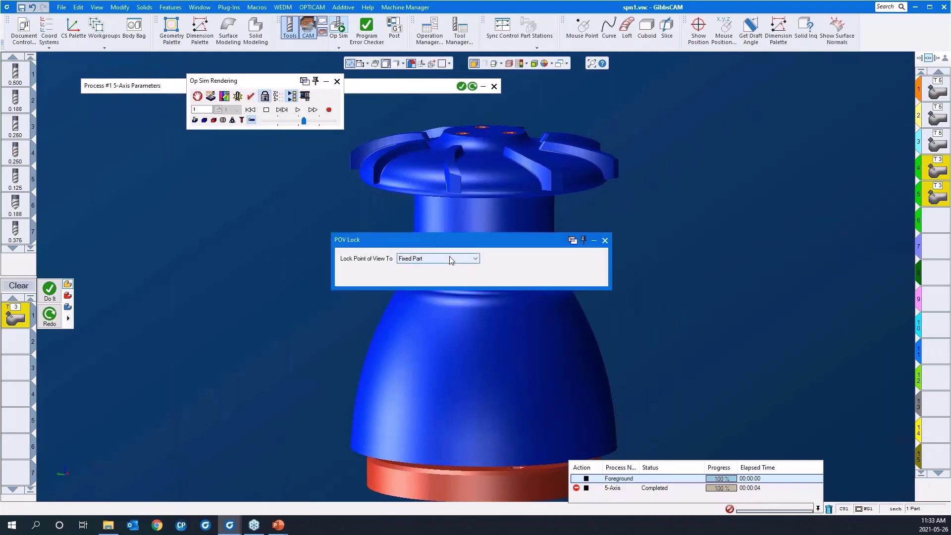
left_click(450, 259)
left_click(442, 293)
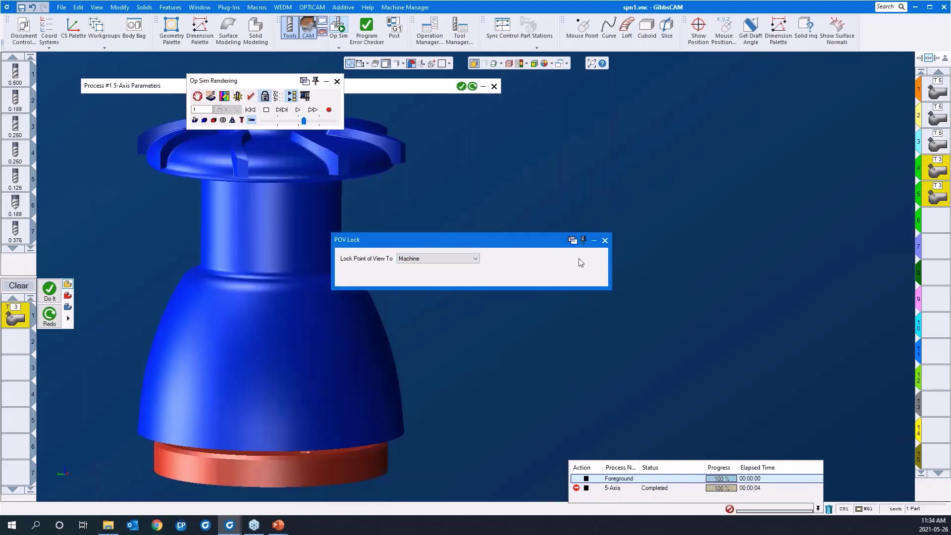
left_click(606, 240)
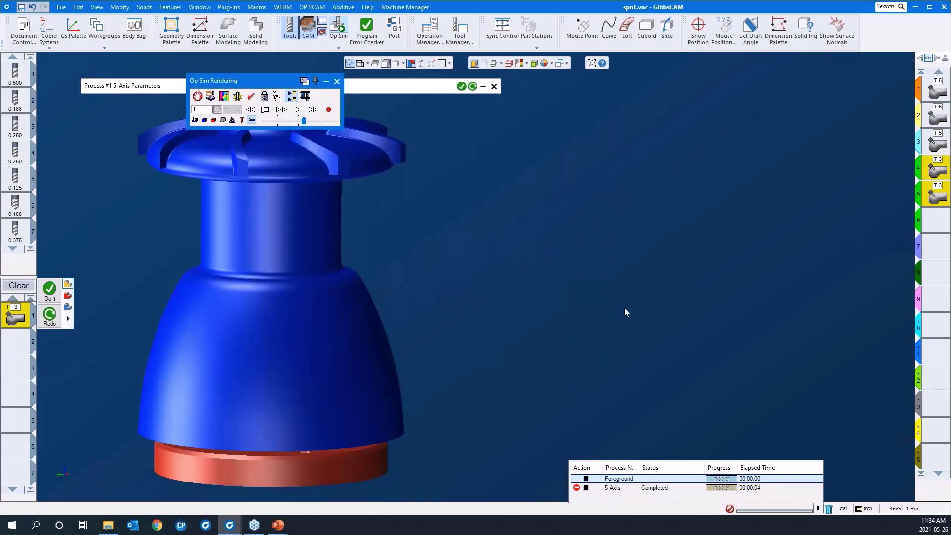
Replay the slot operations from the machine's point of view at a slightly faster speed, pausing during the slot cut
scroll(624, 308, "down", 3)
left_click(249, 113)
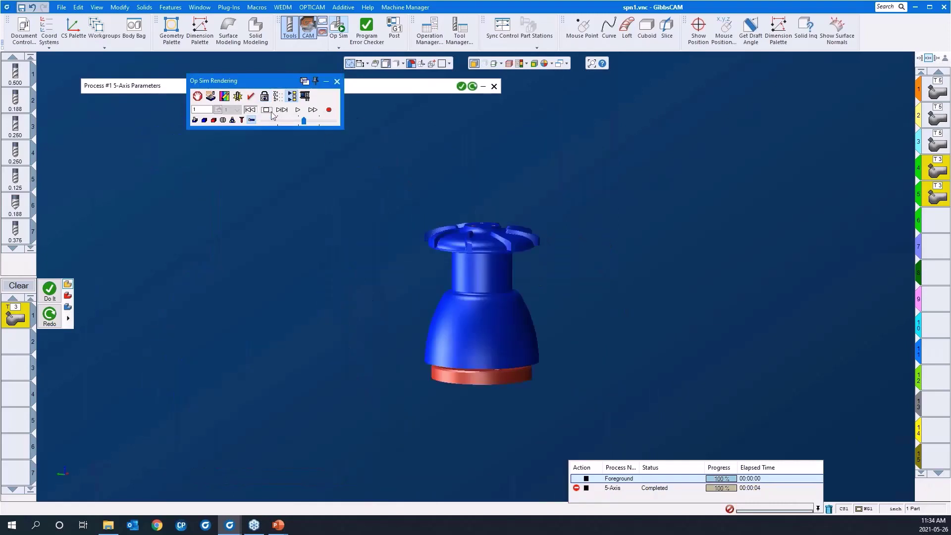
left_click(298, 110)
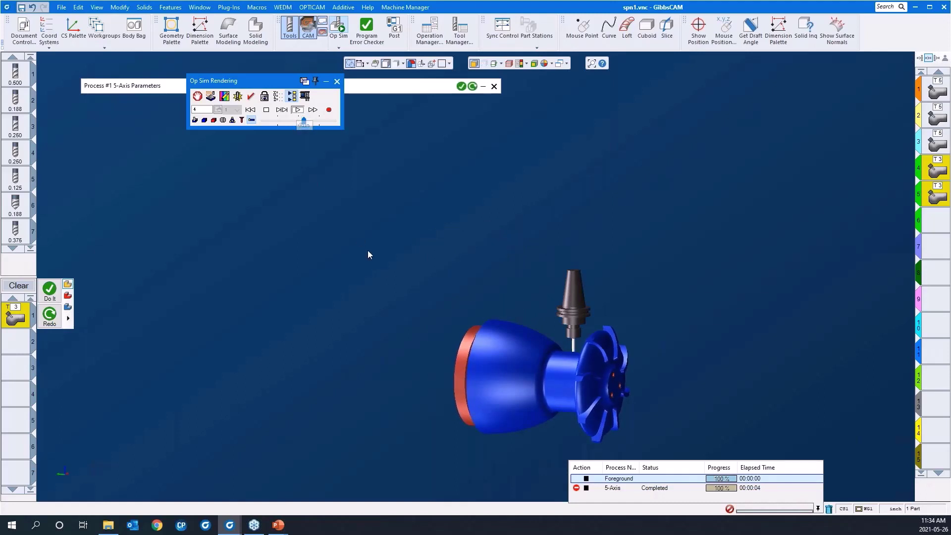
left_click_drag(365, 315, 318, 254)
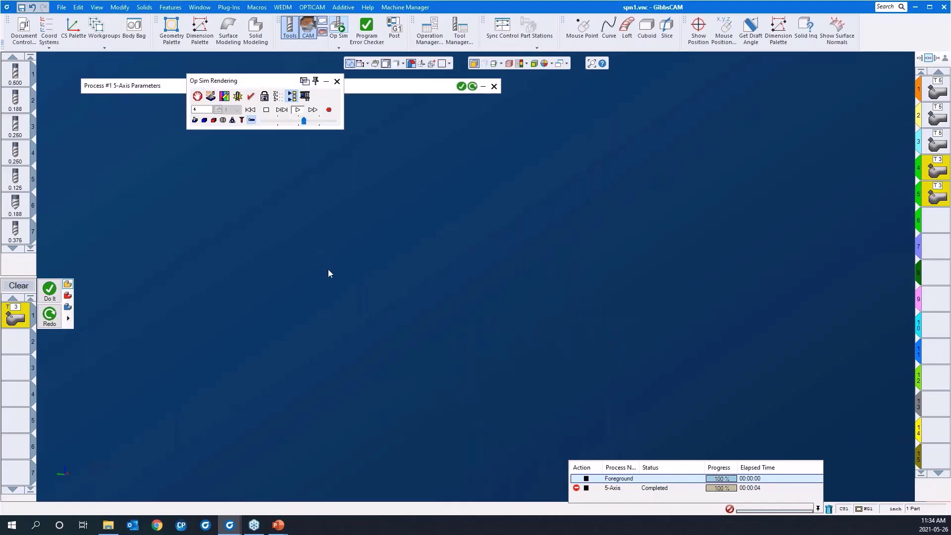
scroll(208, 243, "down", 7)
left_click_drag(319, 214, 749, 466)
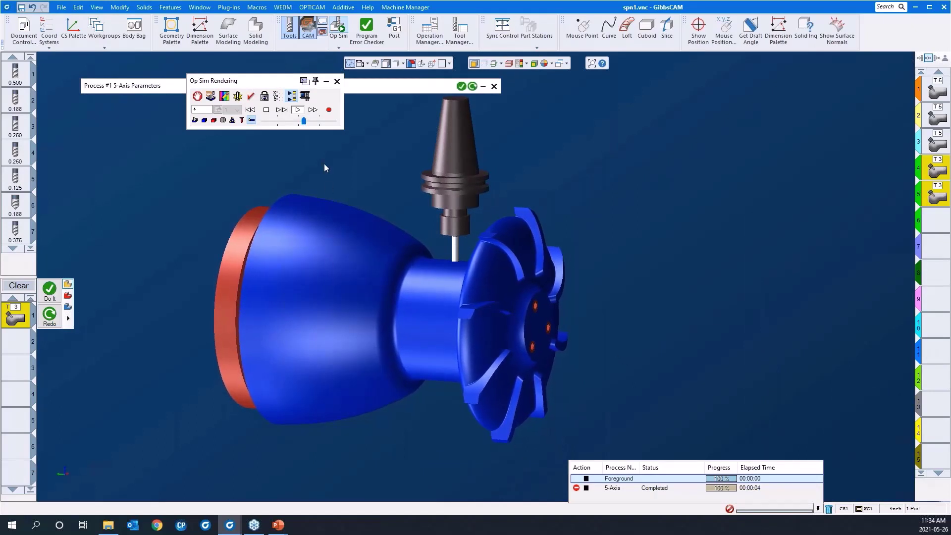
left_click_drag(304, 120, 312, 121)
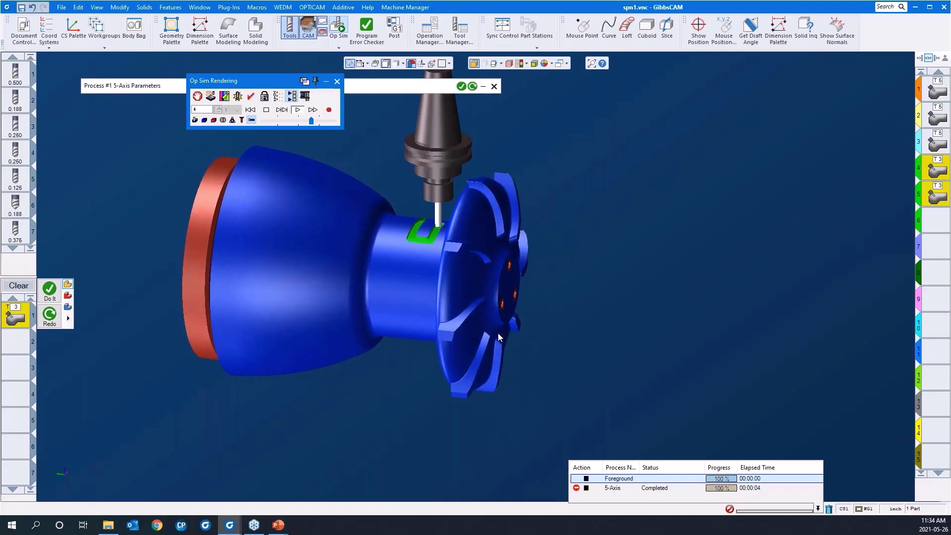
left_click(281, 109)
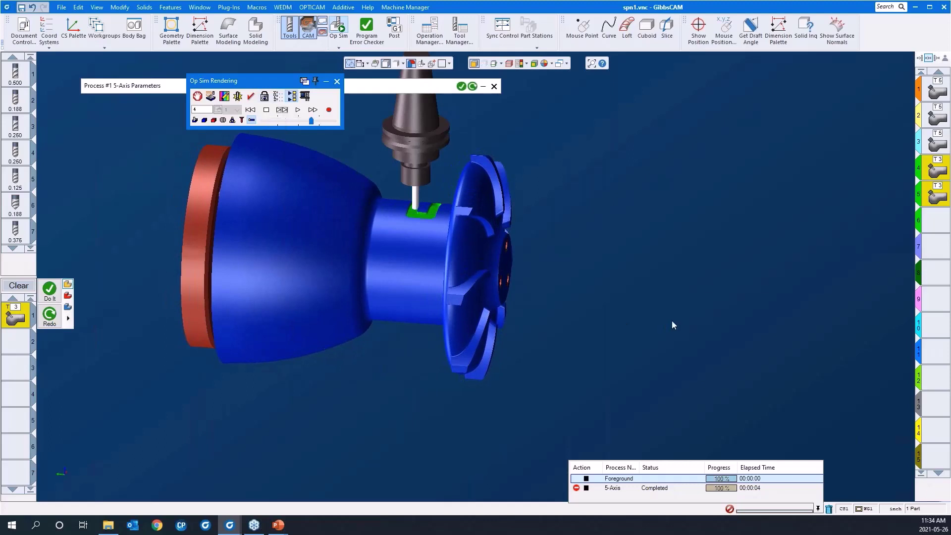
Show the simulated machine's axis positions, retract Z1 to about -2.83, and jog A101 to about 59.7 and B101 to about 124.2
middle_click_drag(672, 321, 795, 341)
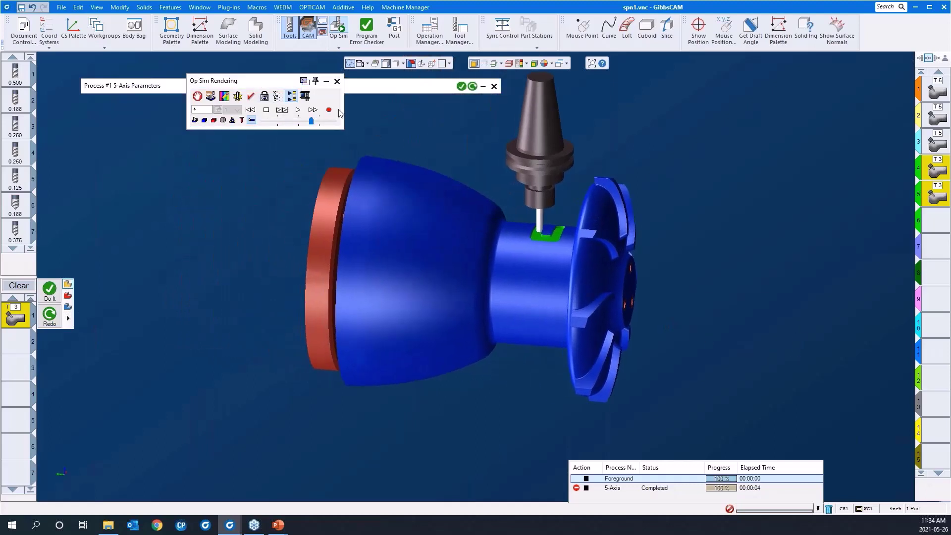
left_click(277, 96)
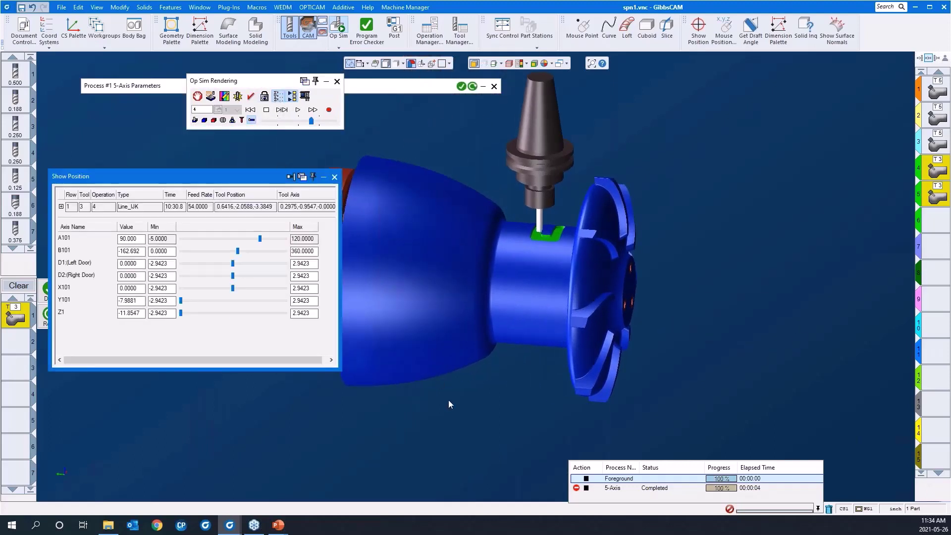
middle_click_drag(447, 399, 565, 399)
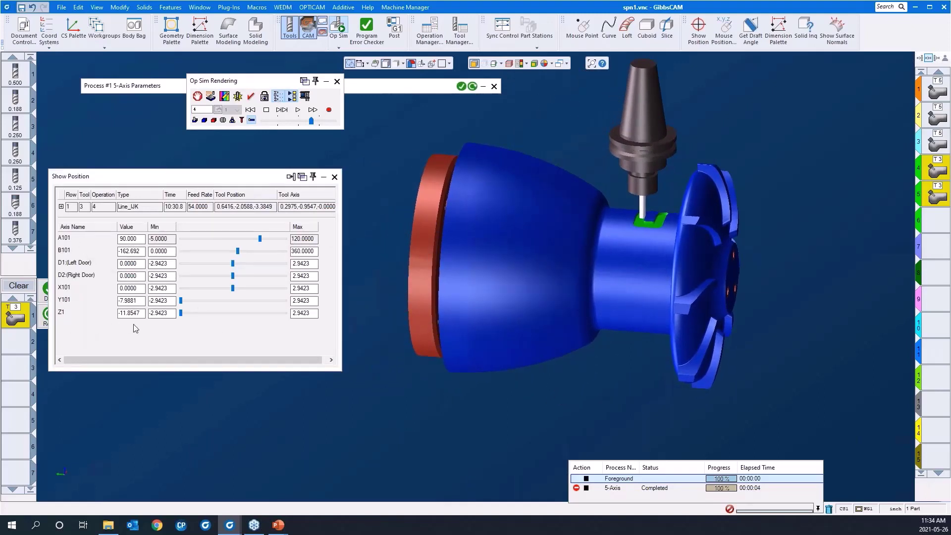
left_click(181, 313)
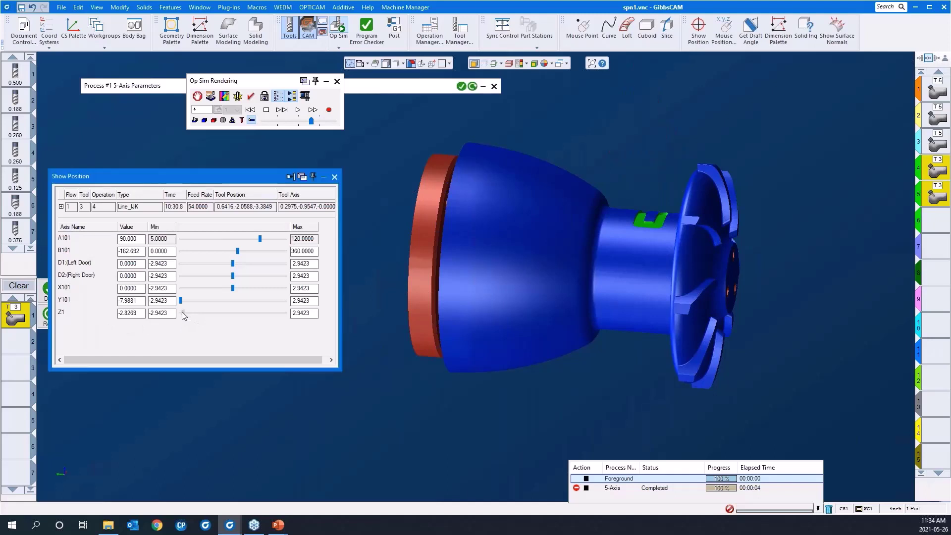
scroll(440, 378, "down", 3)
middle_click_drag(504, 362, 485, 331)
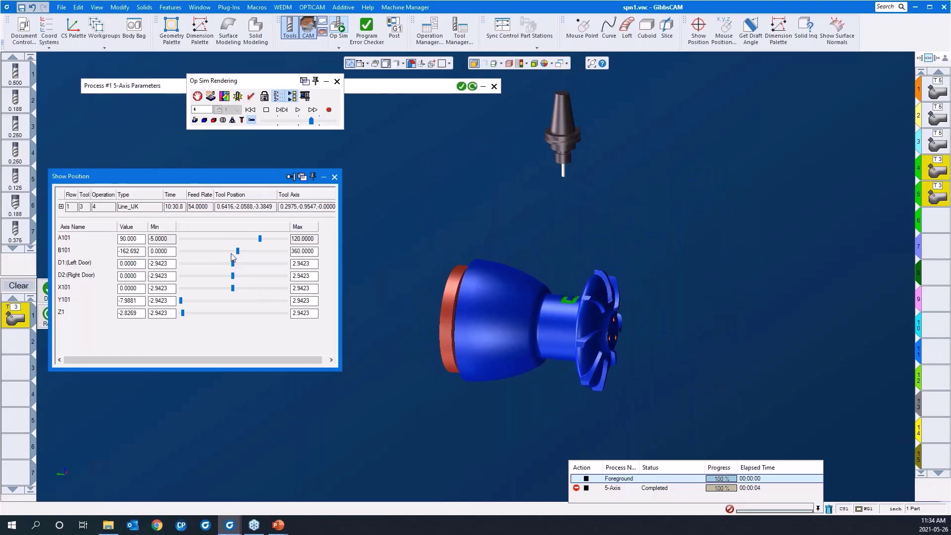
mouse_move(237, 251)
left_mouse_down()
mouse_move(274, 252)
mouse_move(218, 251)
mouse_move(244, 240)
mouse_move(214, 248)
mouse_move(248, 240)
mouse_move(216, 249)
mouse_move(235, 245)
left_mouse_up()
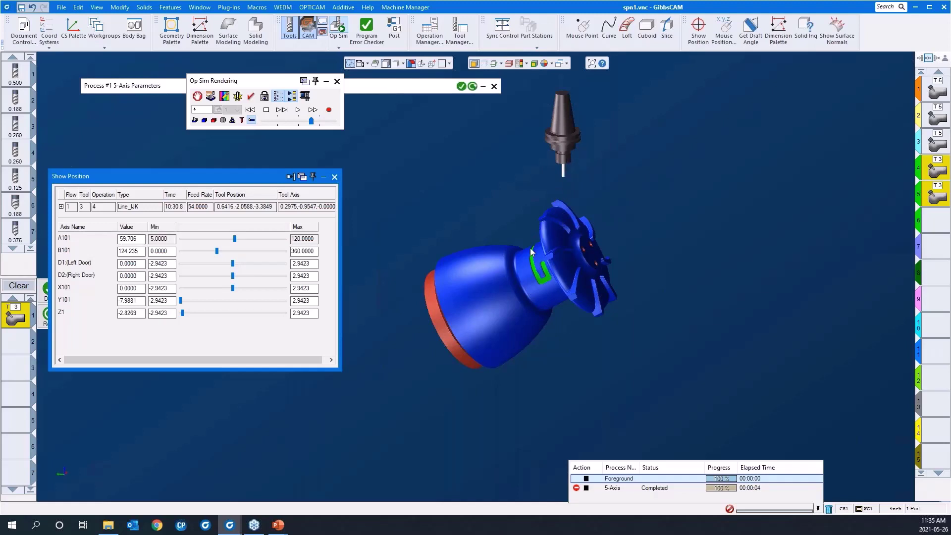
left_click(335, 177)
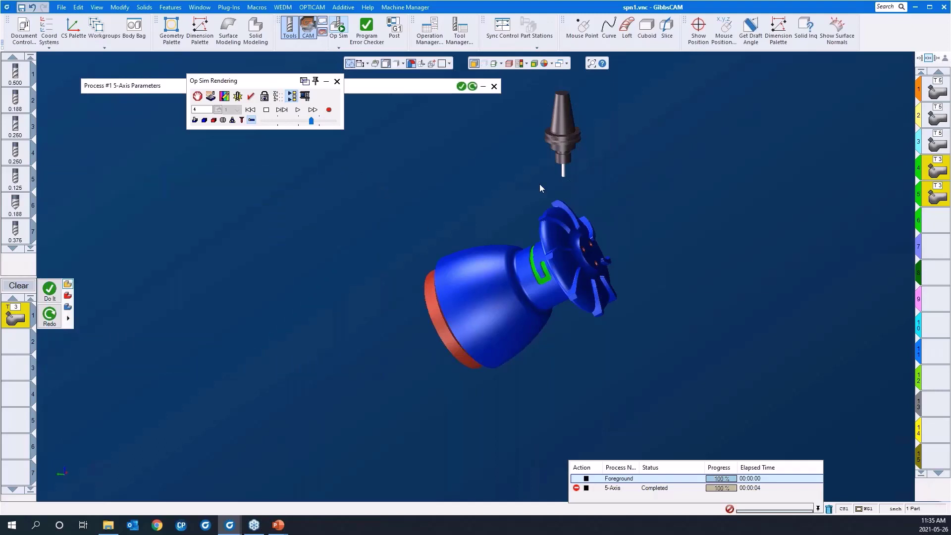
Lock the simulation's point of view to Fixed Part and close the Op Sim rendering
left_click(265, 97)
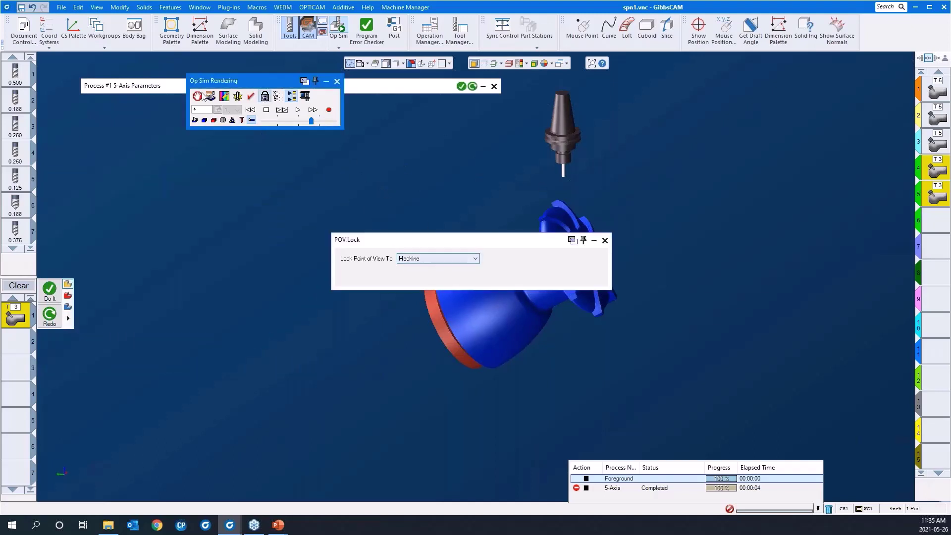
left_click(414, 261)
left_click(414, 260)
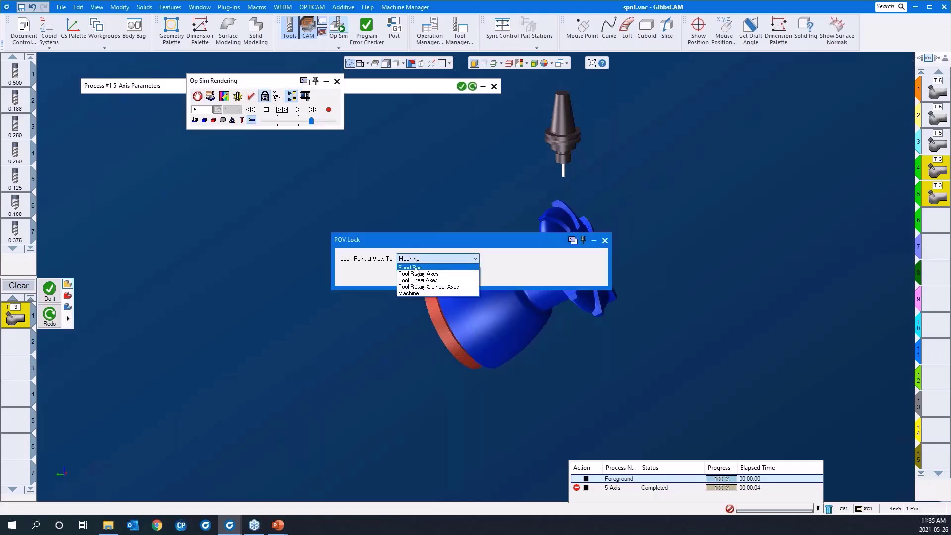
left_click(416, 269)
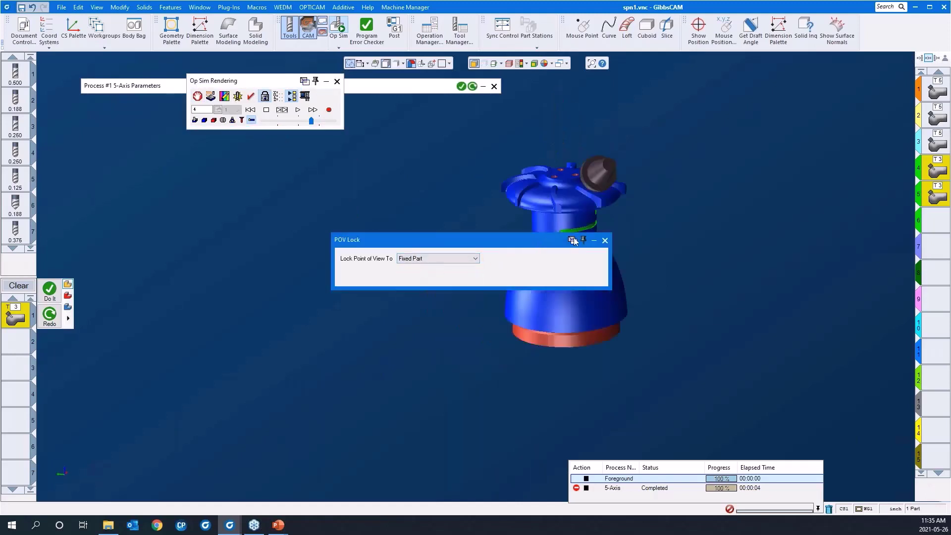
left_click(605, 241)
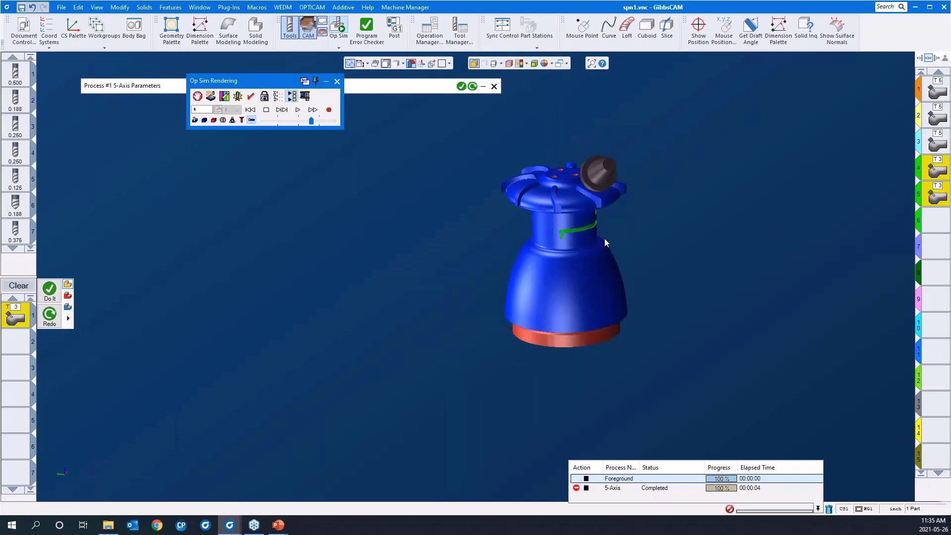
left_click(337, 82)
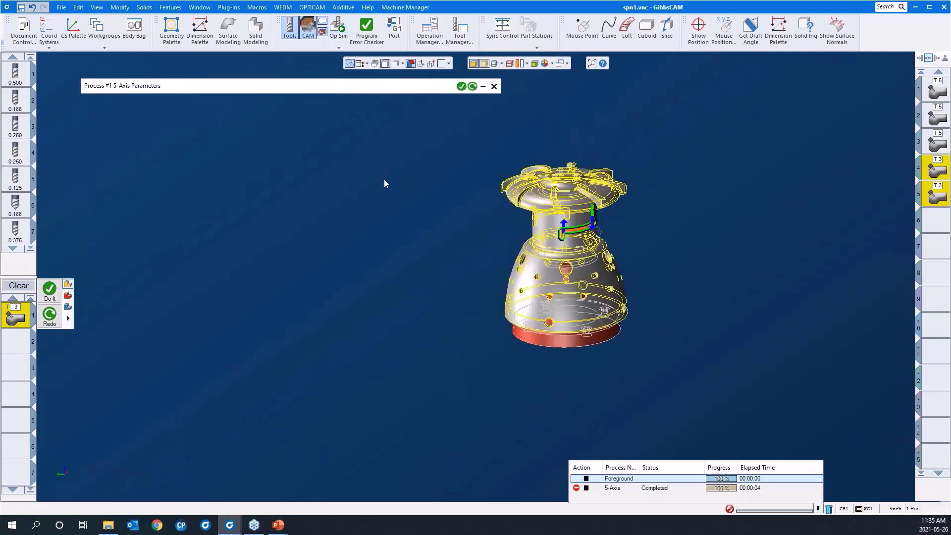
Make empty operation position 6 active, clear the process list and hide the part's edge lines
left_click(931, 224)
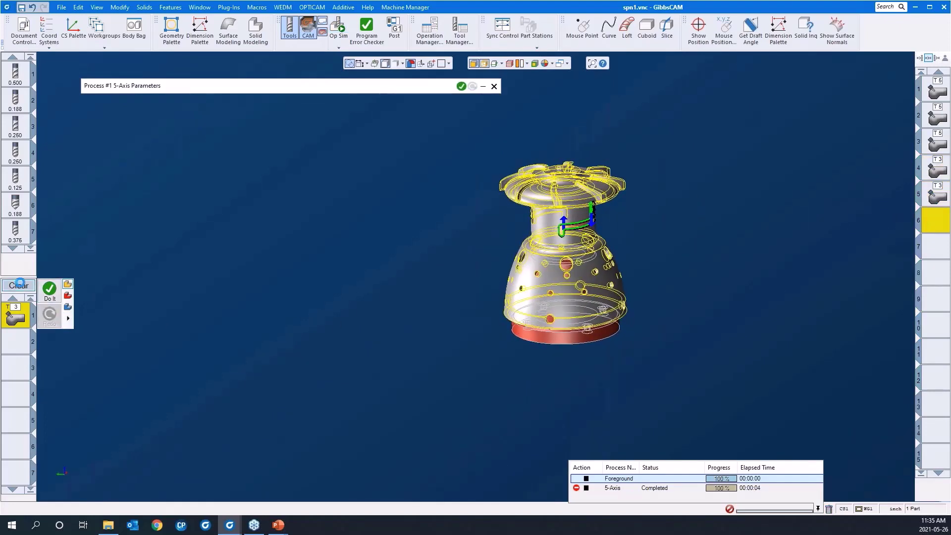
left_click(17, 287)
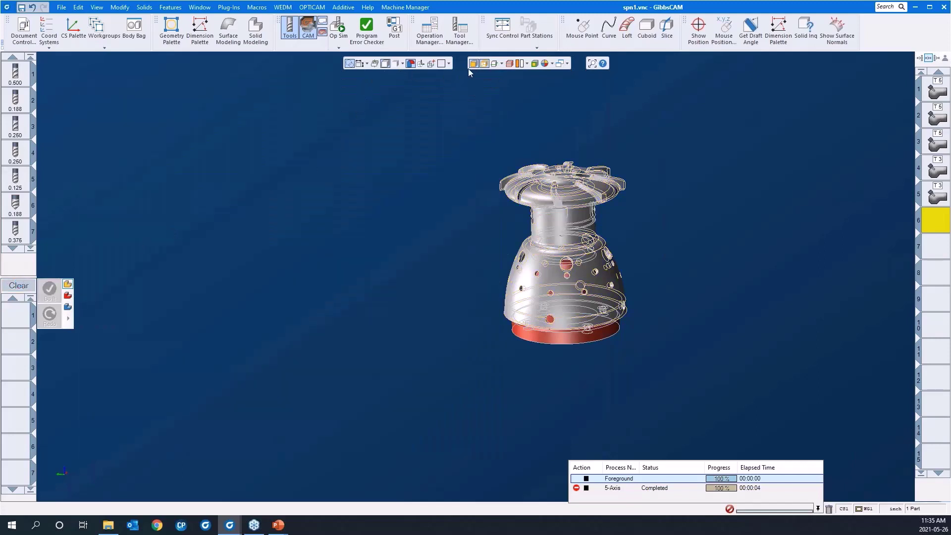
left_click_drag(418, 121, 750, 429)
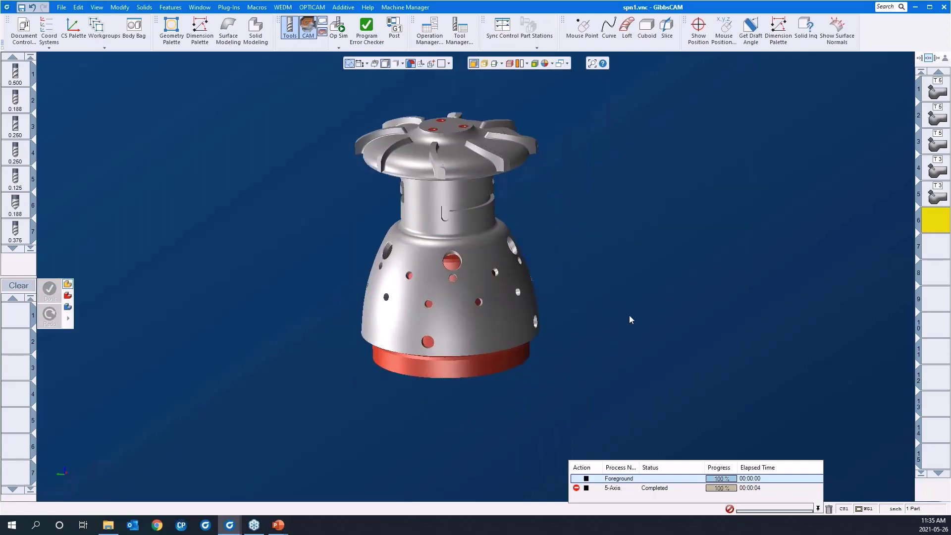
middle_click_drag(596, 330, 562, 297)
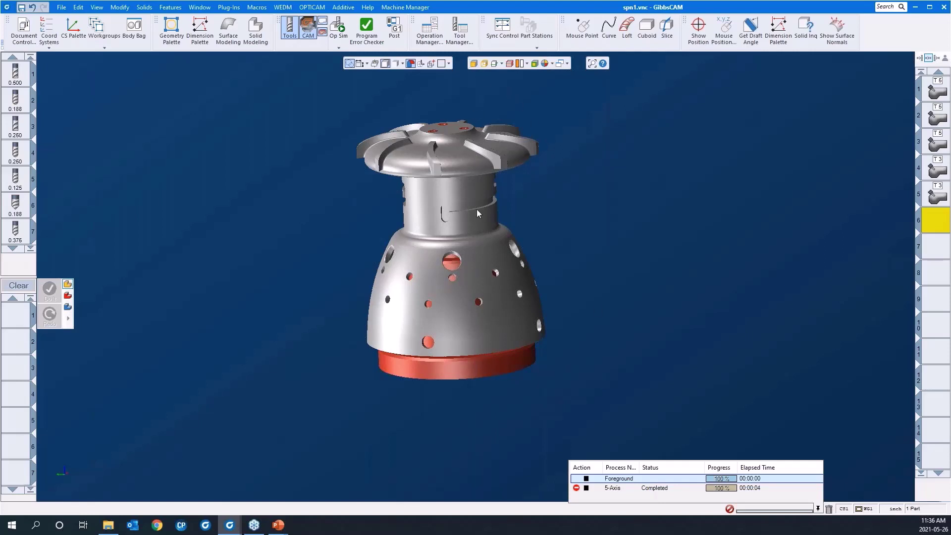
Select the impeller body and run automatic feature recognition (AFR) on it in the Hole Manager
left_click(479, 280)
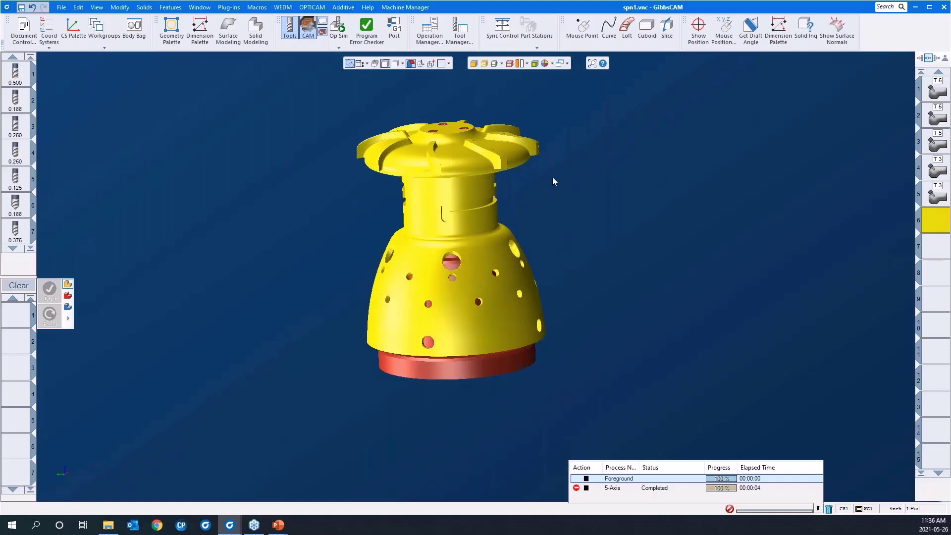
scroll(566, 204, "down", 1)
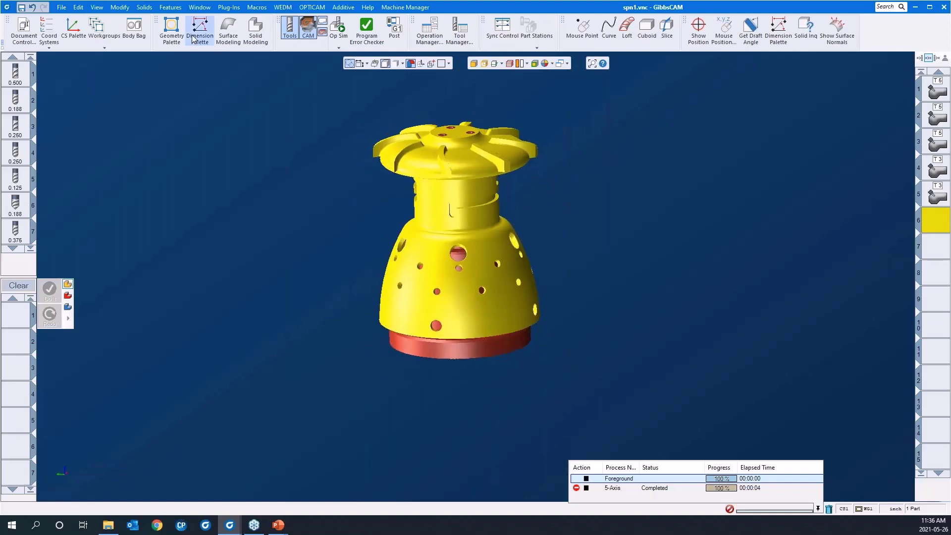
left_click(170, 7)
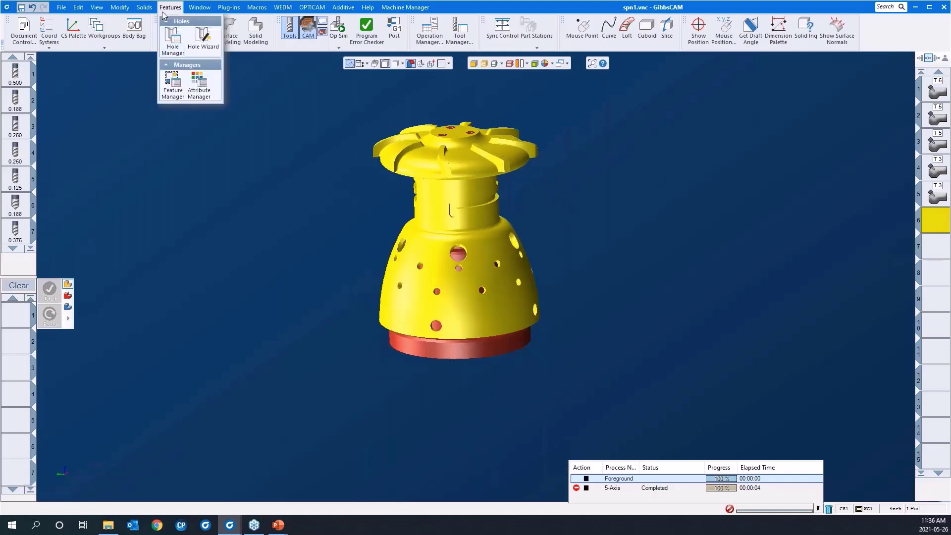
left_click(172, 45)
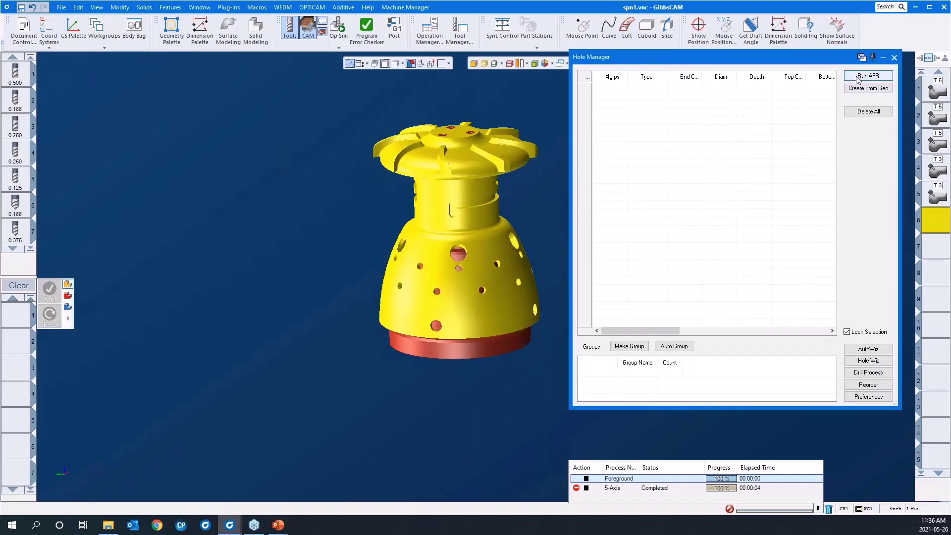
left_click(856, 76)
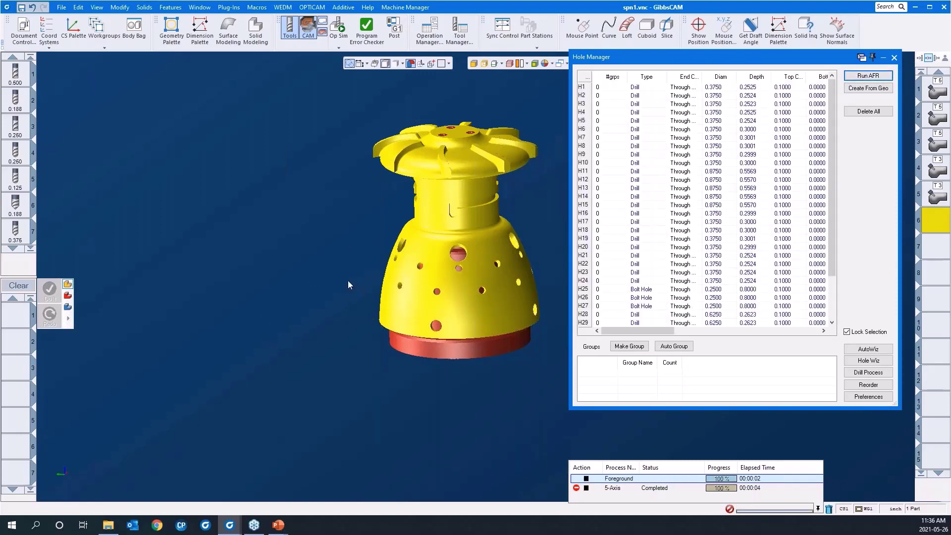
Display the recognized hole features on the model and examine their locations and directions around the part
middle_click_drag(320, 254, 238, 272)
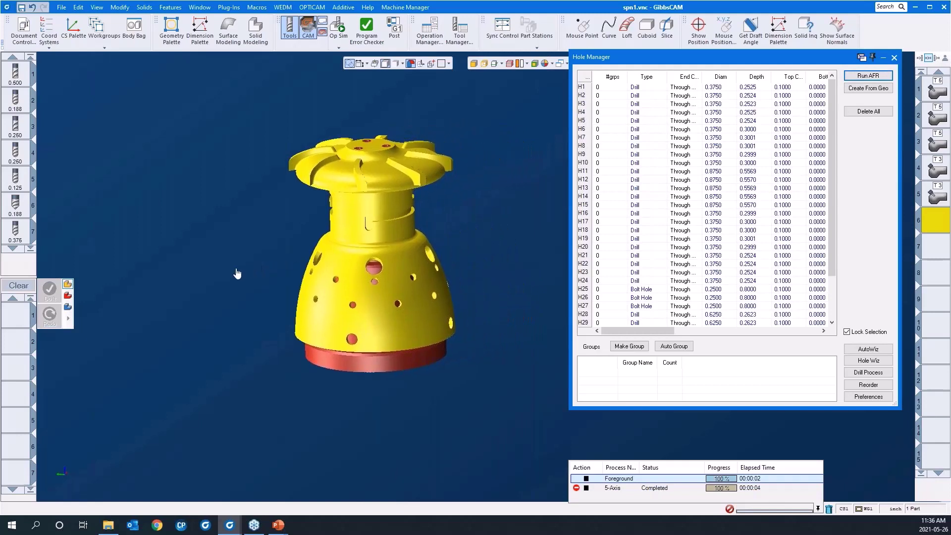
left_click(375, 65)
left_click_drag(235, 206, 436, 333)
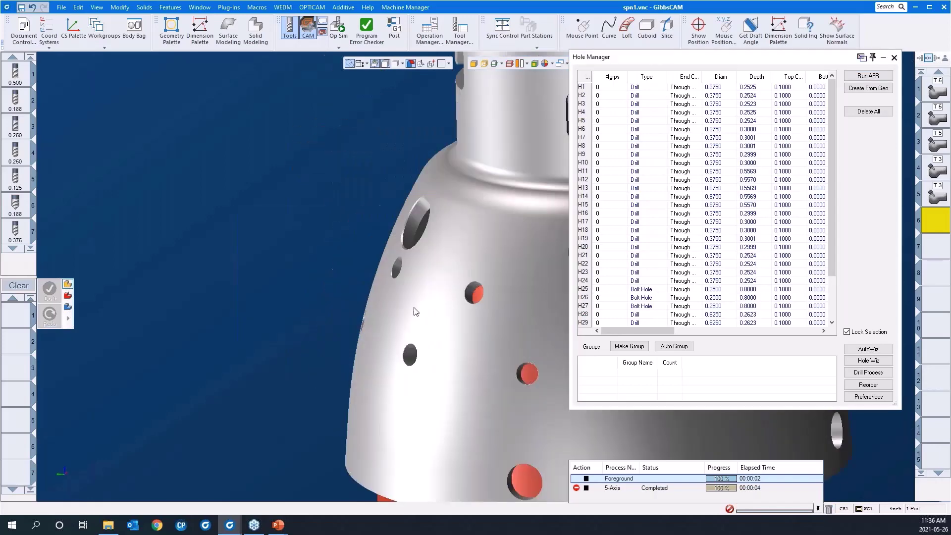
scroll(387, 346, "down", 2)
middle_click_drag(394, 325, 283, 364)
scroll(282, 364, "down", 3)
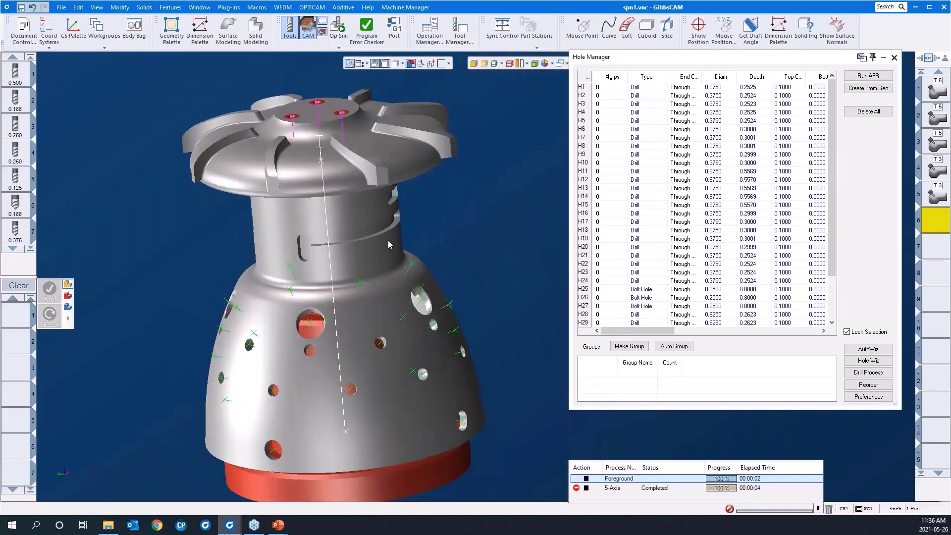
middle_click_drag(464, 228, 506, 278)
scroll(495, 255, "down", 1)
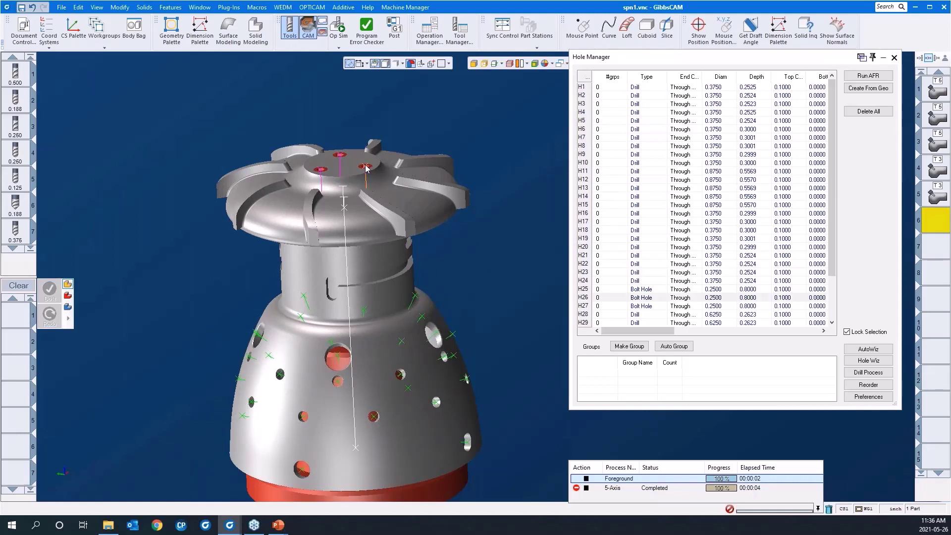
Examine bolt hole H26's attributes and segment definition, and close the hole's edit dialog
left_click(661, 336)
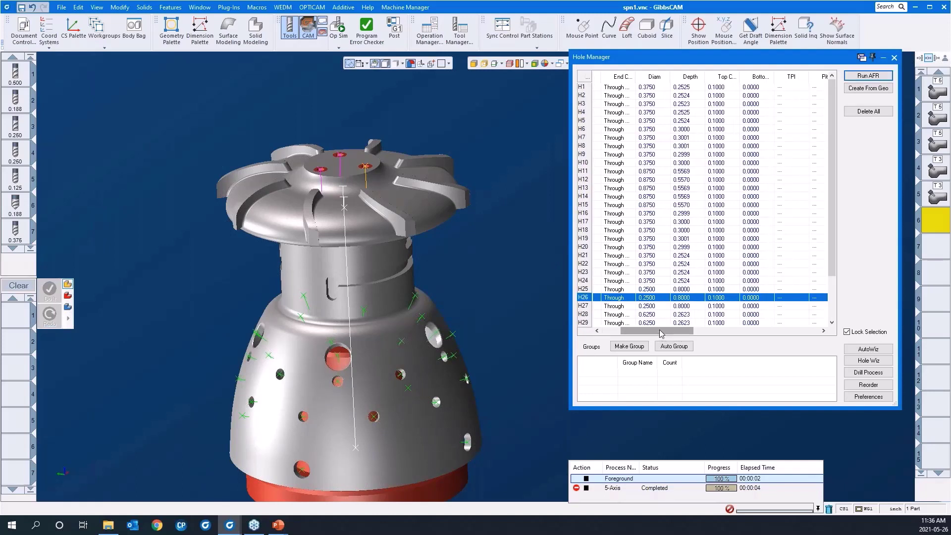
left_click_drag(659, 330, 602, 330)
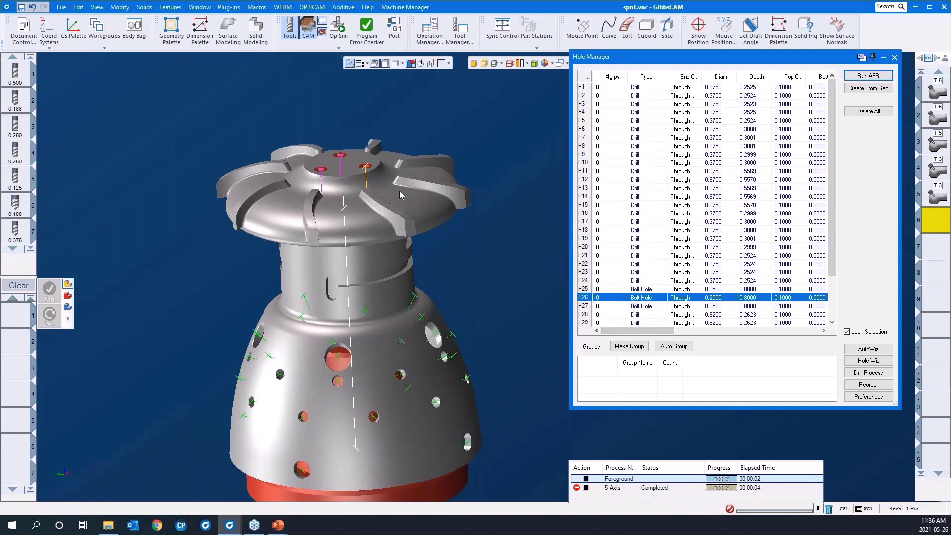
right_click(365, 168)
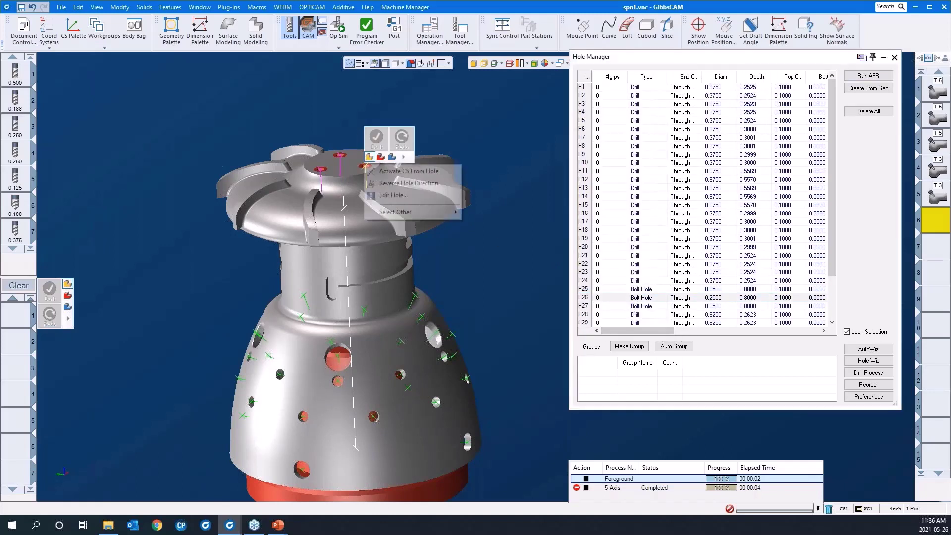
left_click(388, 195)
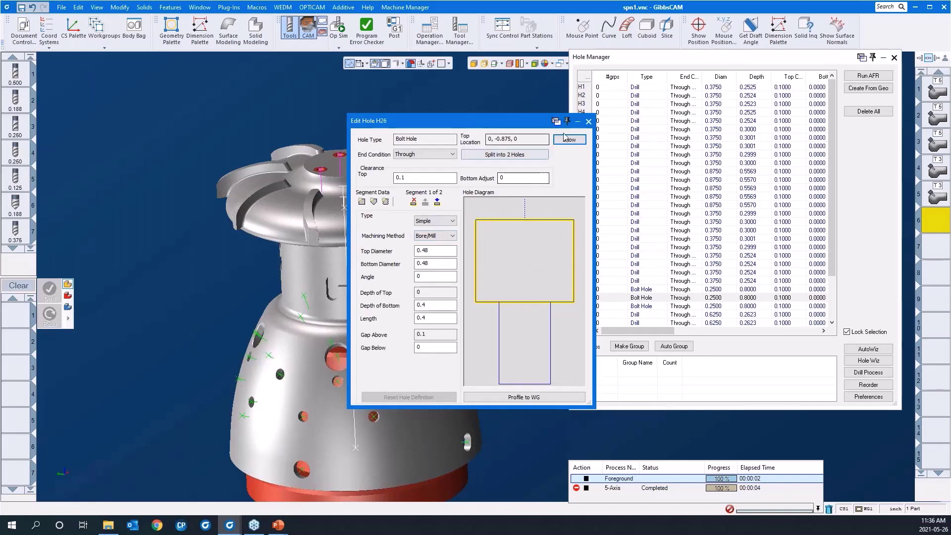
left_click(589, 121)
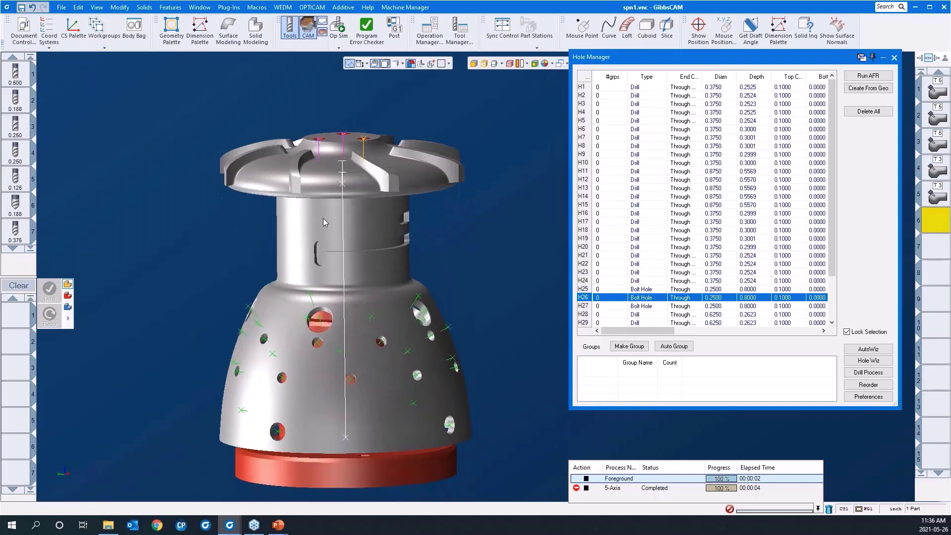
Sort the hole list by diameter and make a group from all the 0.3750-diameter drill holes
scroll(349, 296, "down", 2)
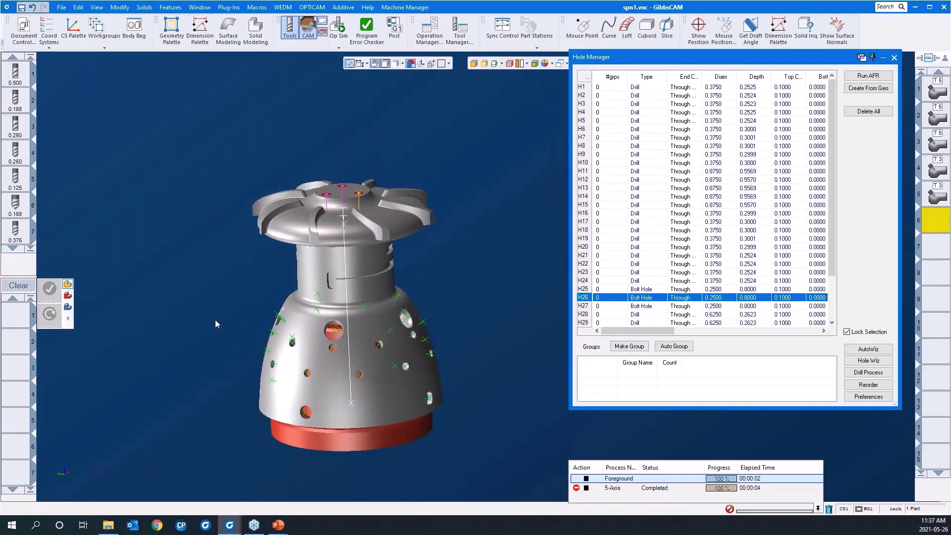
middle_click_drag(209, 319, 191, 298)
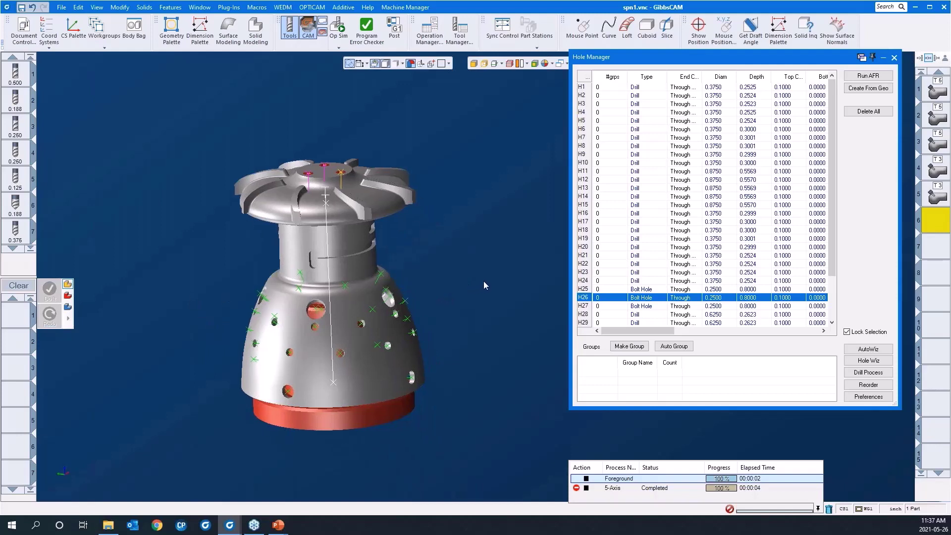
scroll(486, 263, "down", 2)
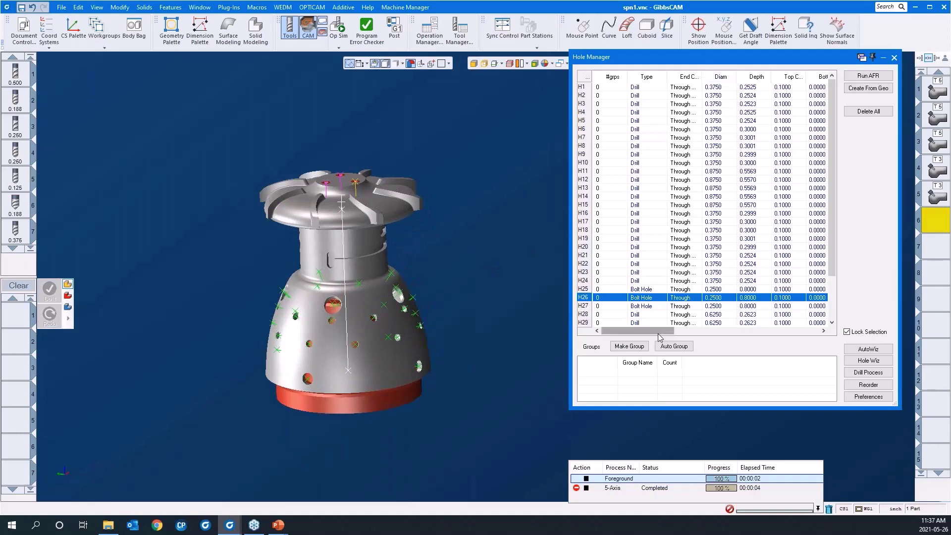
left_click(717, 80)
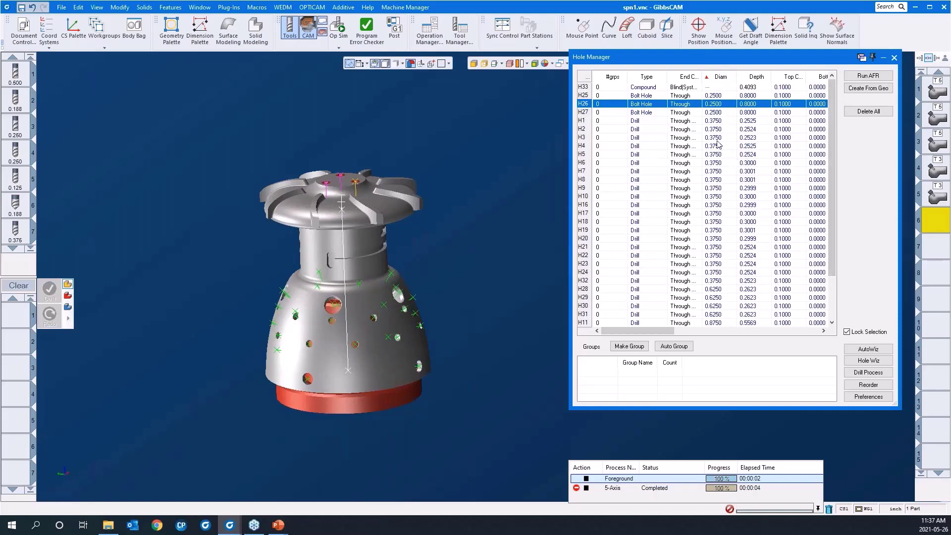
left_click(710, 124)
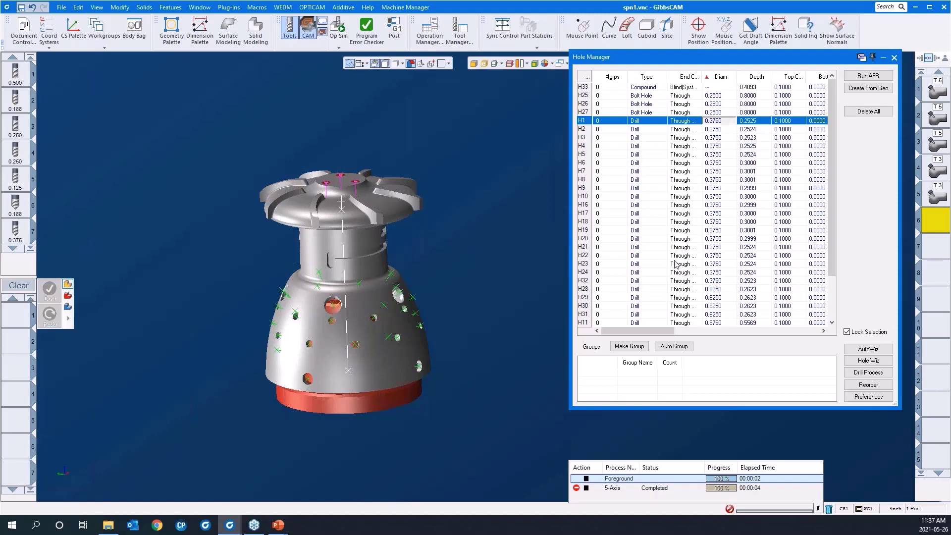
left_click(687, 281, "shift")
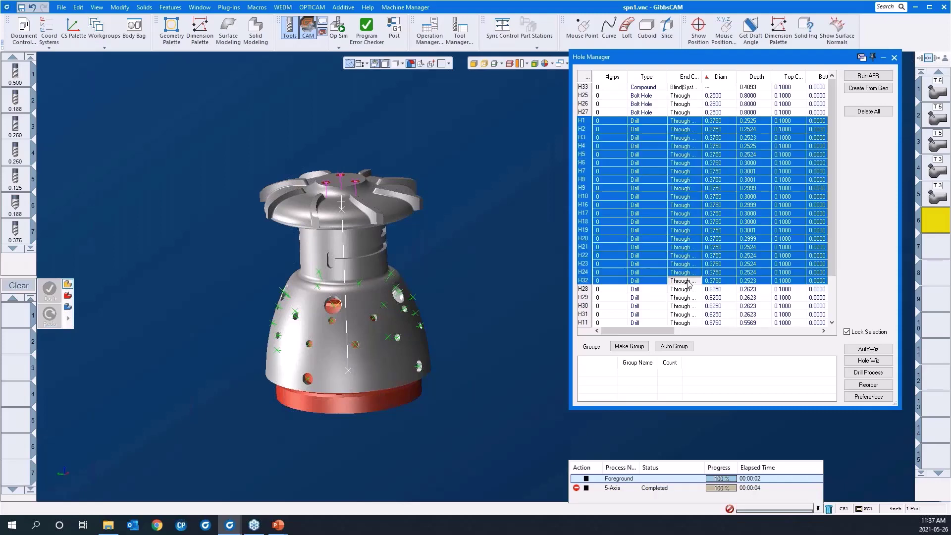
left_click(630, 346)
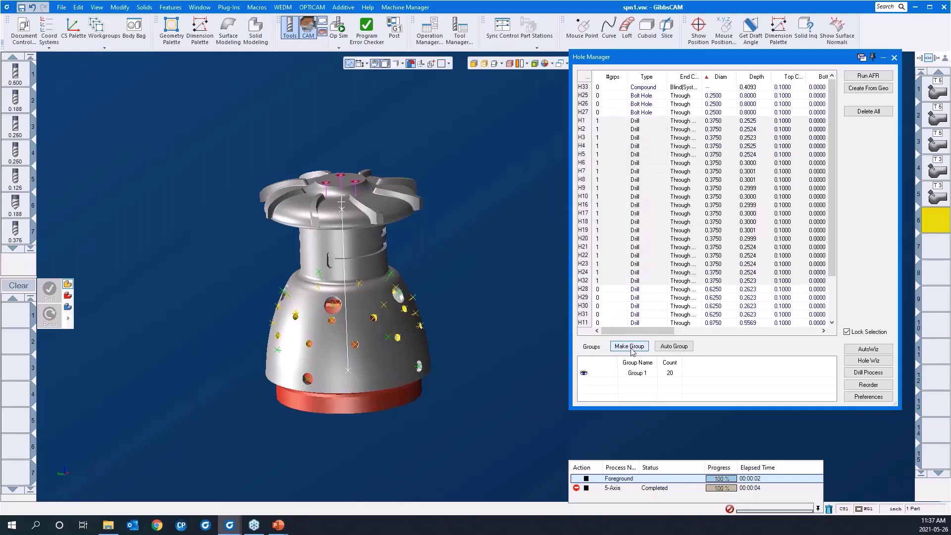
Name the group of 0.3750-diameter holes 3/8" holes
double_click(635, 375)
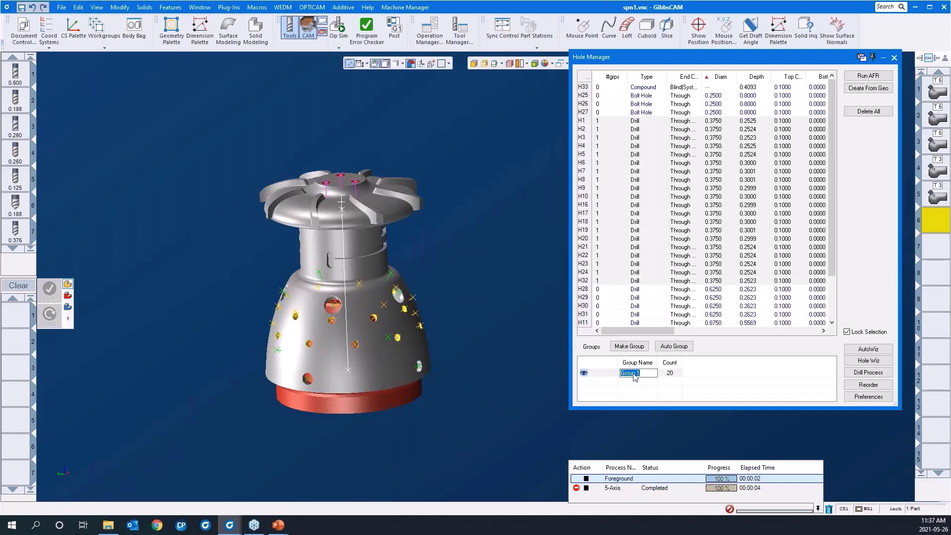
type("3/8\" holes")
left_click(634, 393)
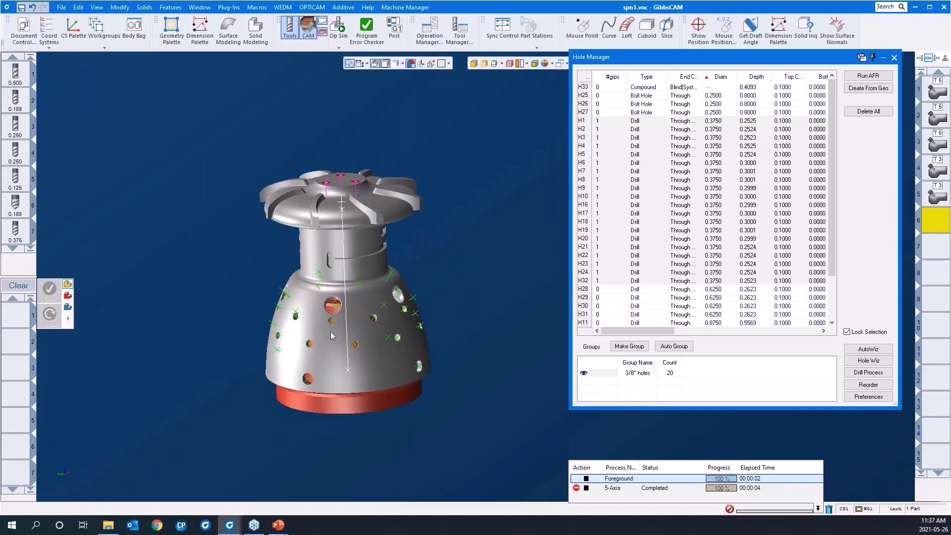
Make a group from the 0.8750-diameter holes H11 to H15 and name it 7/8" bores
middle_click_drag(331, 331, 550, 353)
scroll(392, 318, "down", 1)
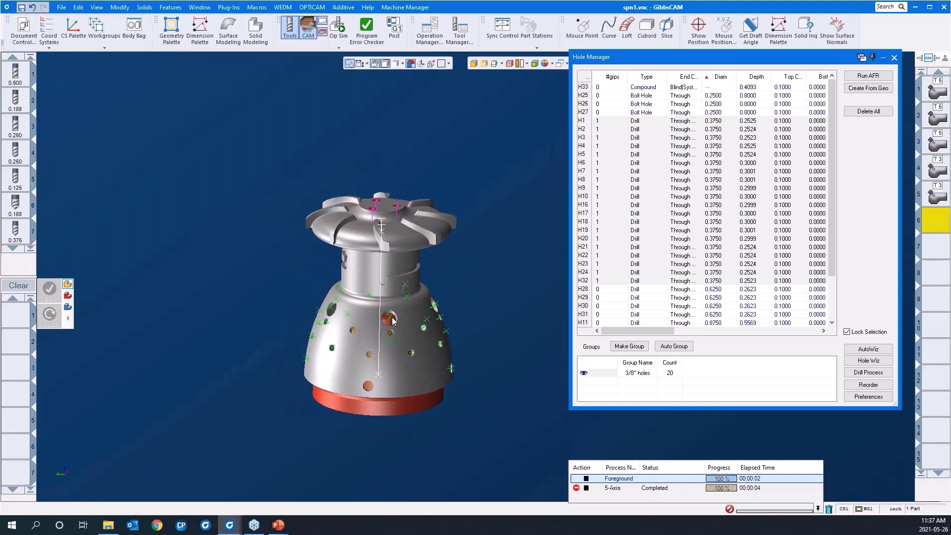
scroll(637, 297, "down", 3)
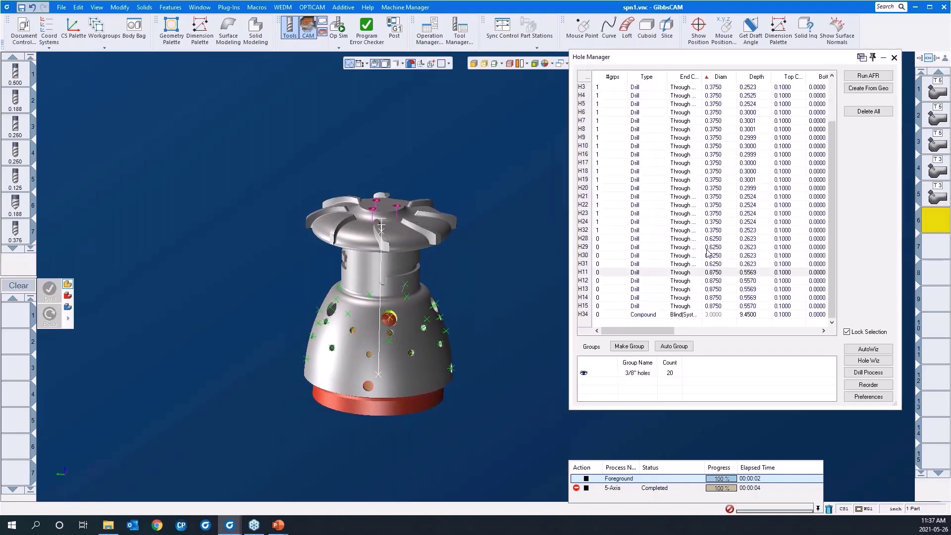
left_click(688, 273)
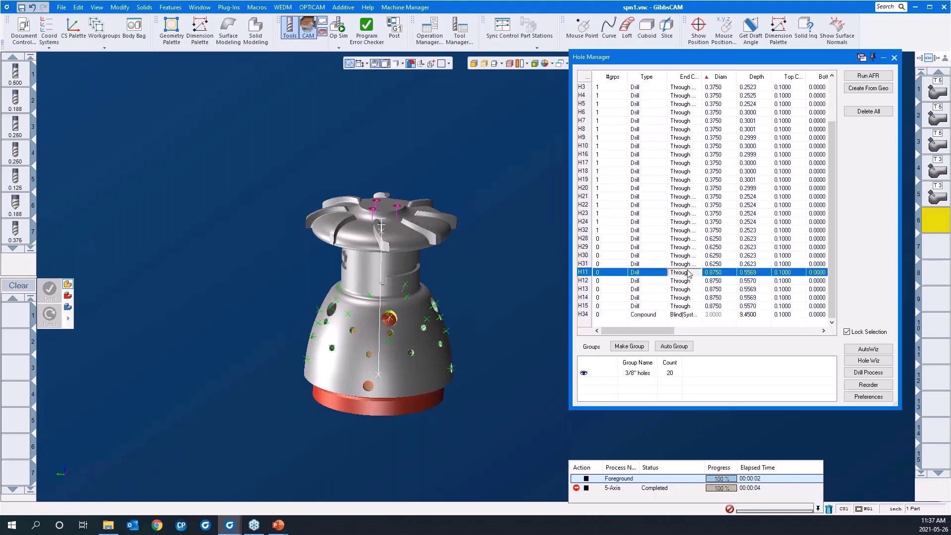
left_click(688, 306, "shift")
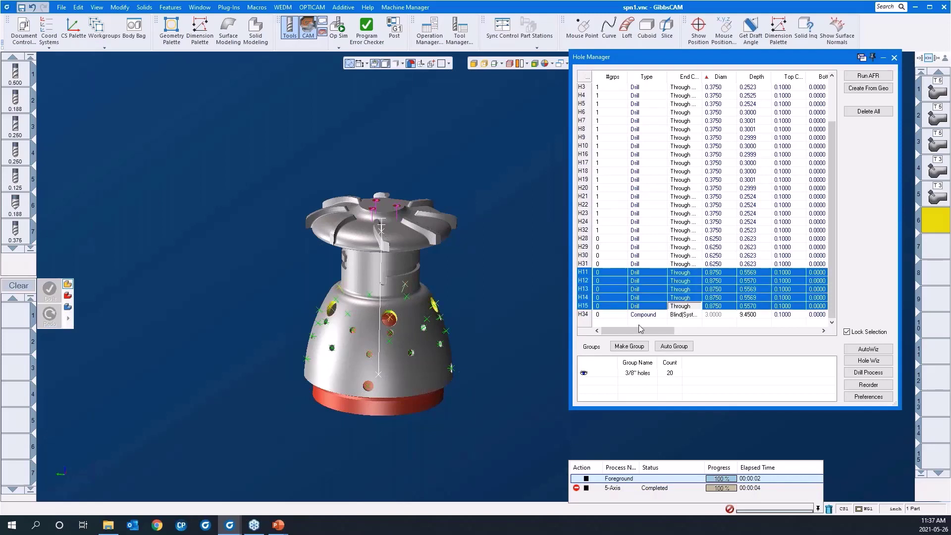
left_click(631, 348)
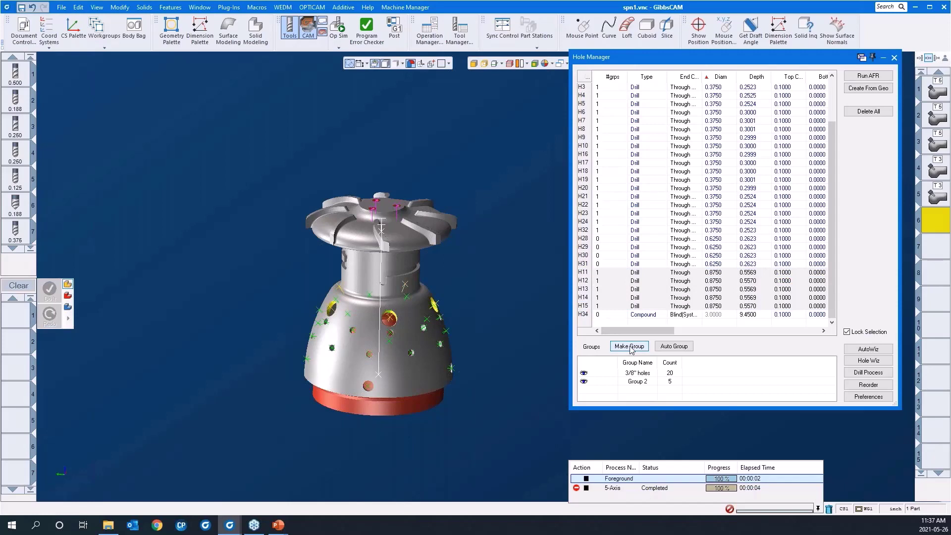
double_click(636, 381)
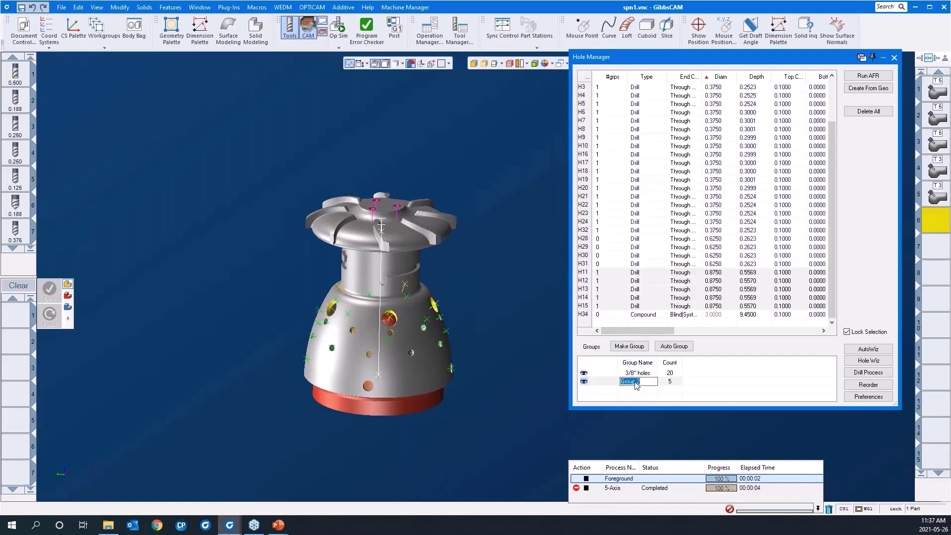
type("7/8\" bores")
left_click(635, 394)
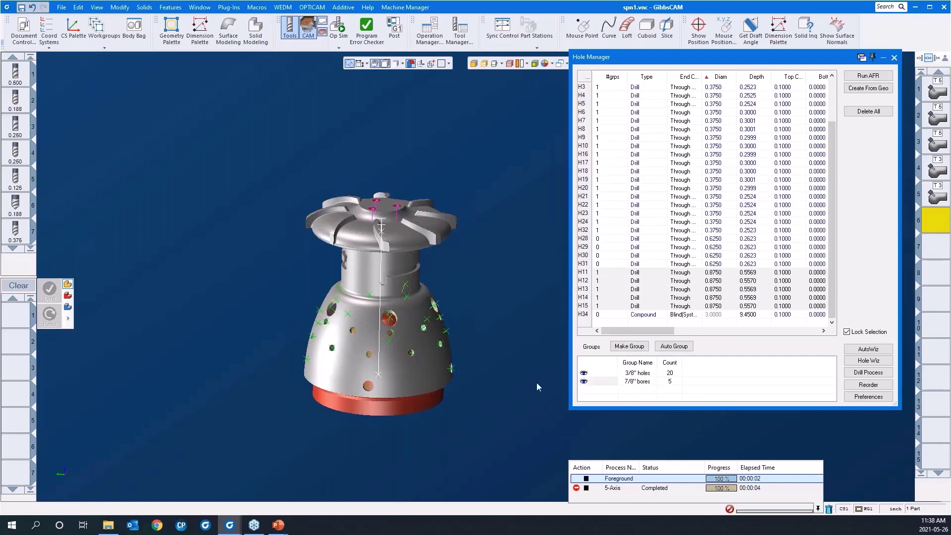
Highlight the 3/8" holes group on the model to check its members, and clear the selection
scroll(212, 248, "down", 1)
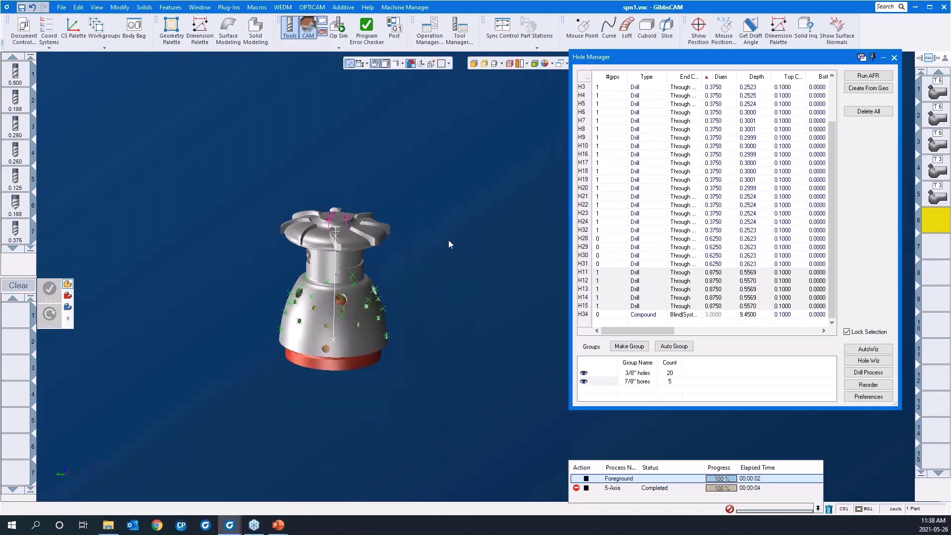
middle_click_drag(479, 356, 236, 321)
scroll(236, 321, "down", 1)
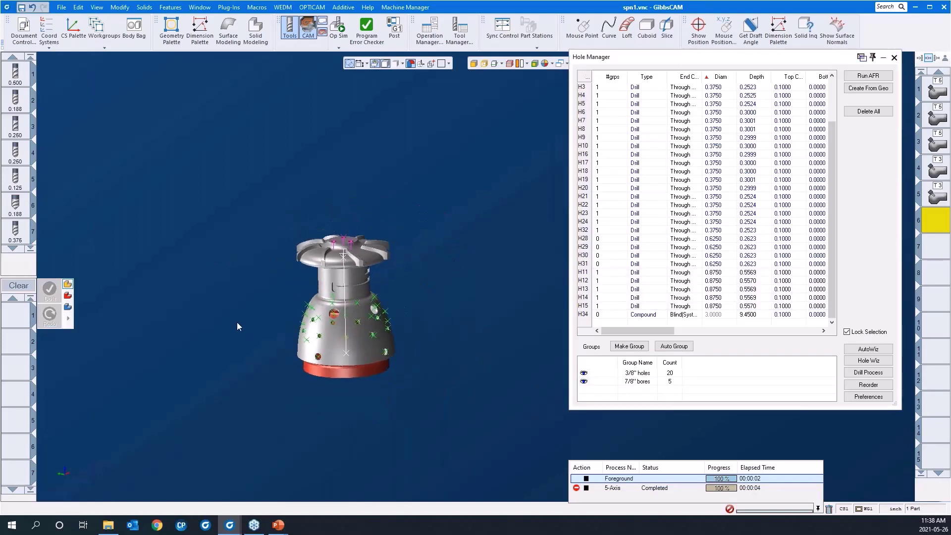
left_click(625, 377)
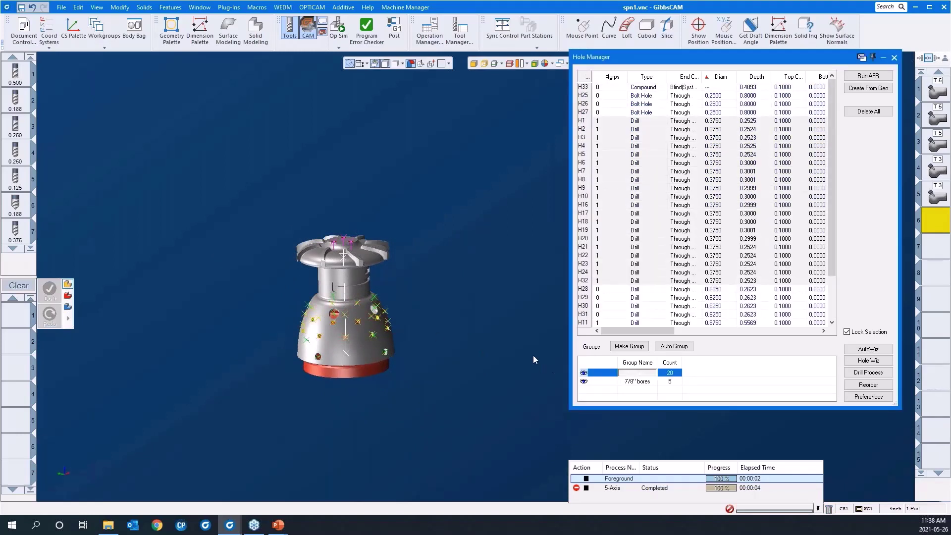
left_click(489, 334)
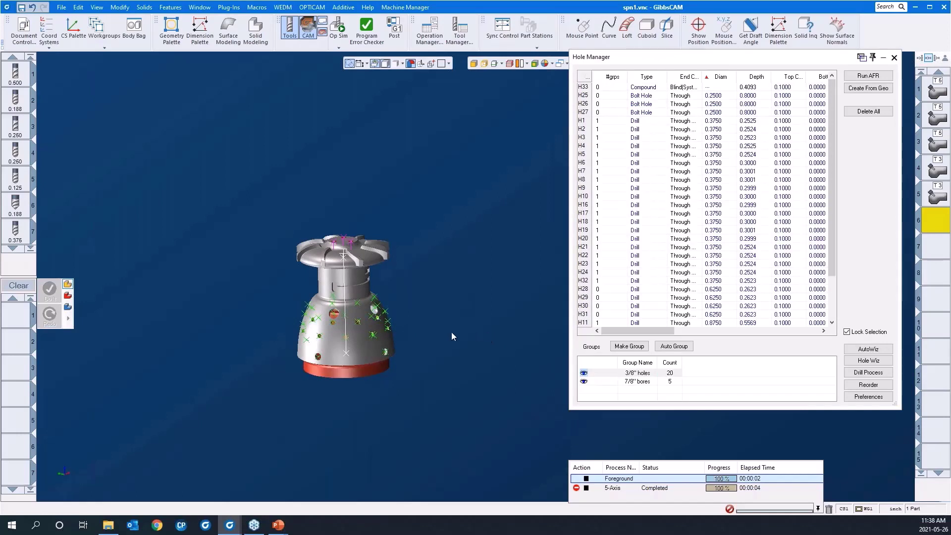
Load the saved process list "helix bore 500 emill" and open its 5-axis drilling process parameters
right_click(15, 318)
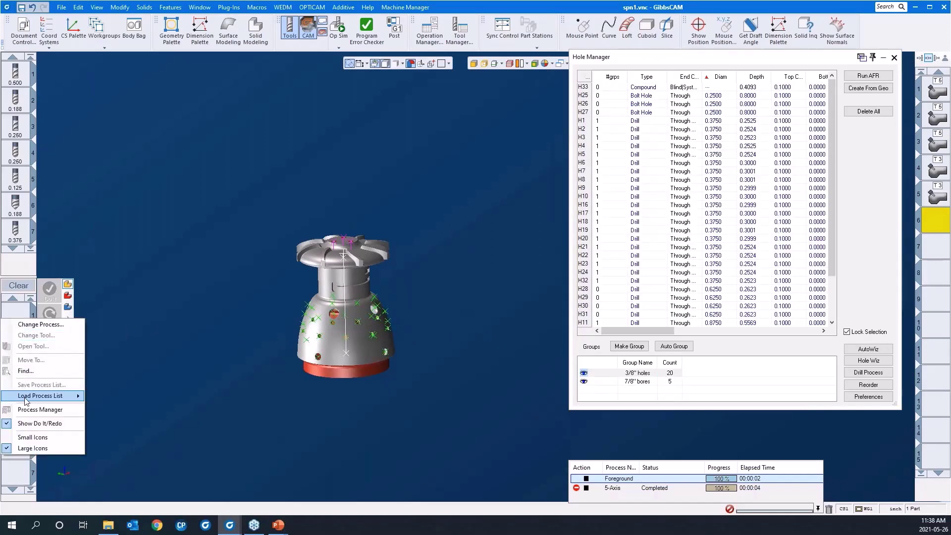
mouse_move(26, 401)
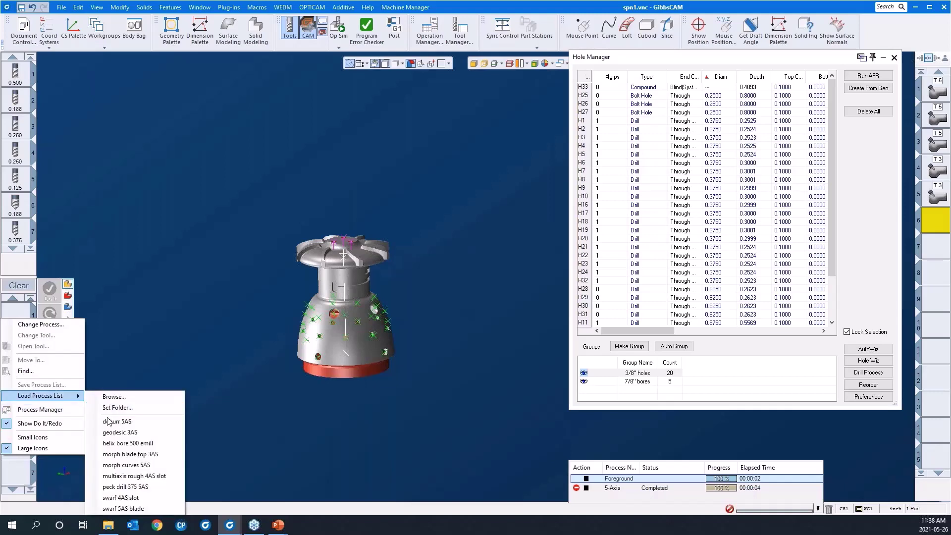
left_click(131, 443)
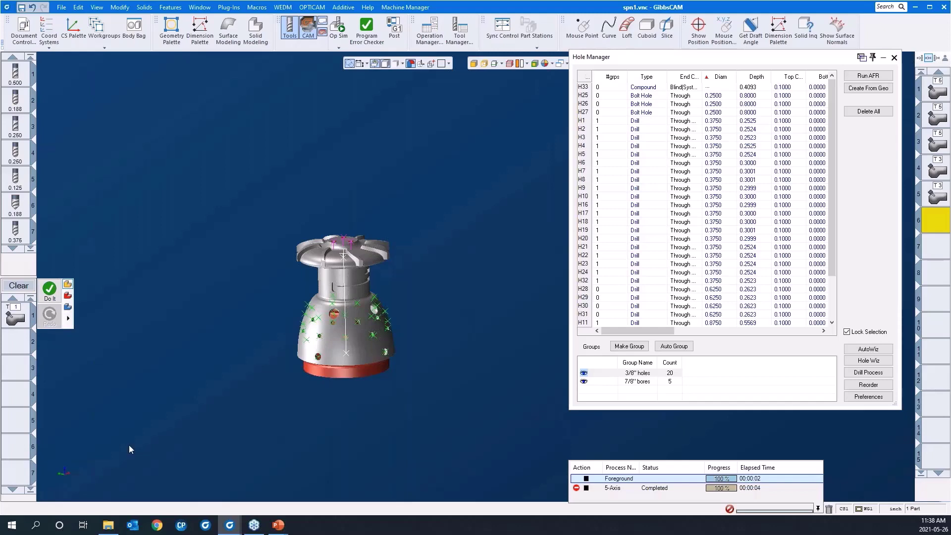
left_click(20, 318)
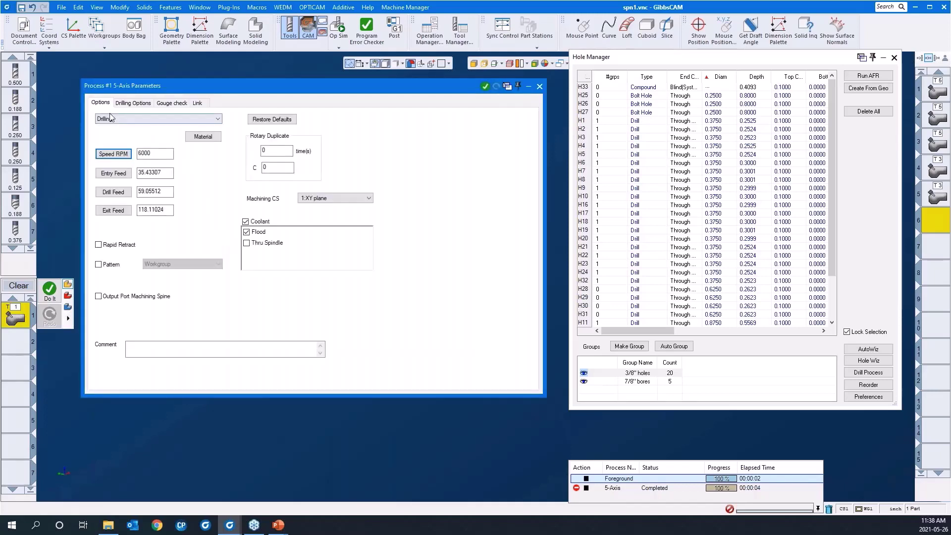
Review the process's helix bore drilling options, end adjustment and gouge check settings, and collapse the parameters dialog
left_click(133, 103)
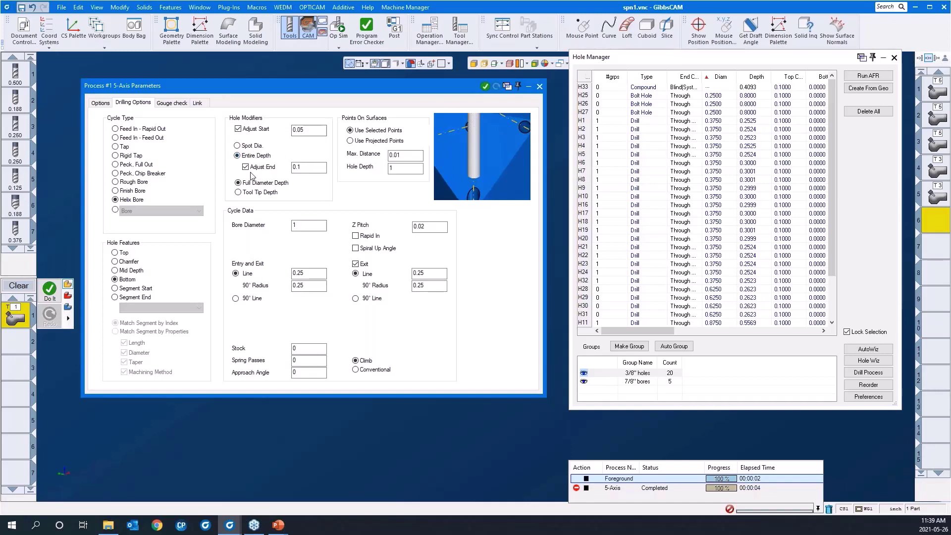
double_click(306, 172)
key("BackSpace")
left_click(180, 105)
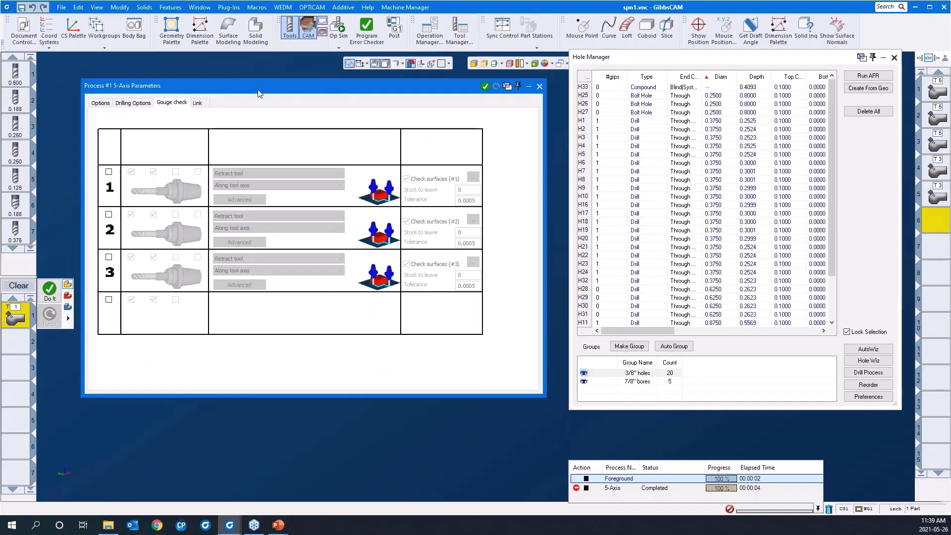
double_click(258, 91)
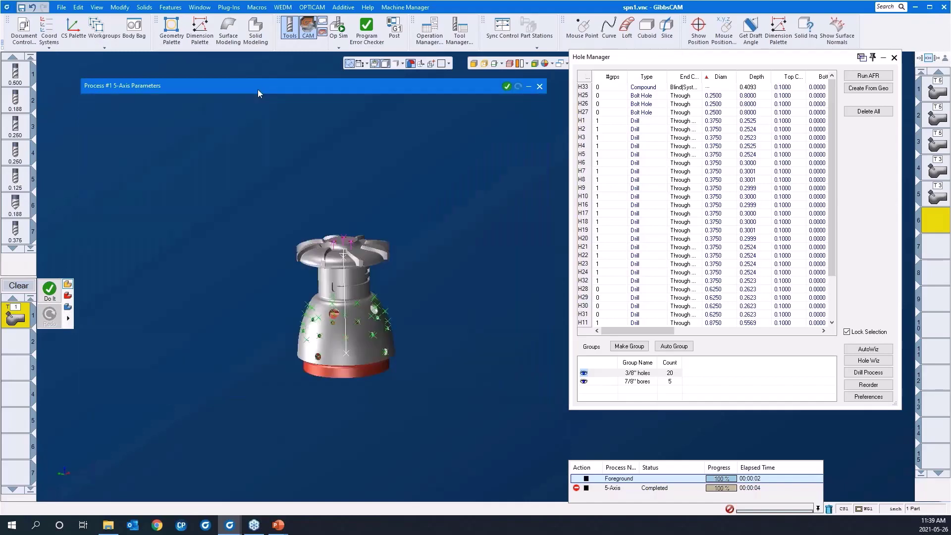
Select the 7/8" bores group and generate the 5-axis helix bore toolpath for it
left_click(630, 381)
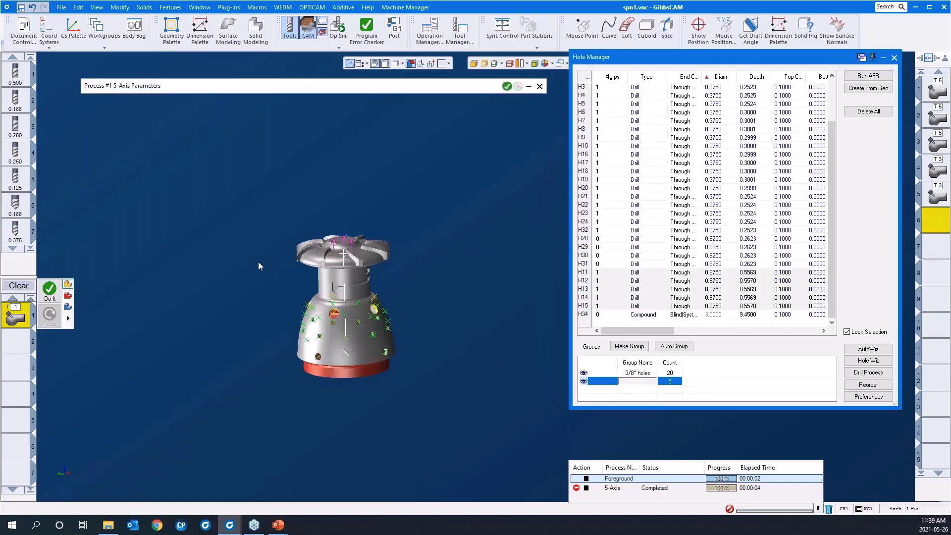
scroll(229, 296, "up", 4)
left_click(228, 295)
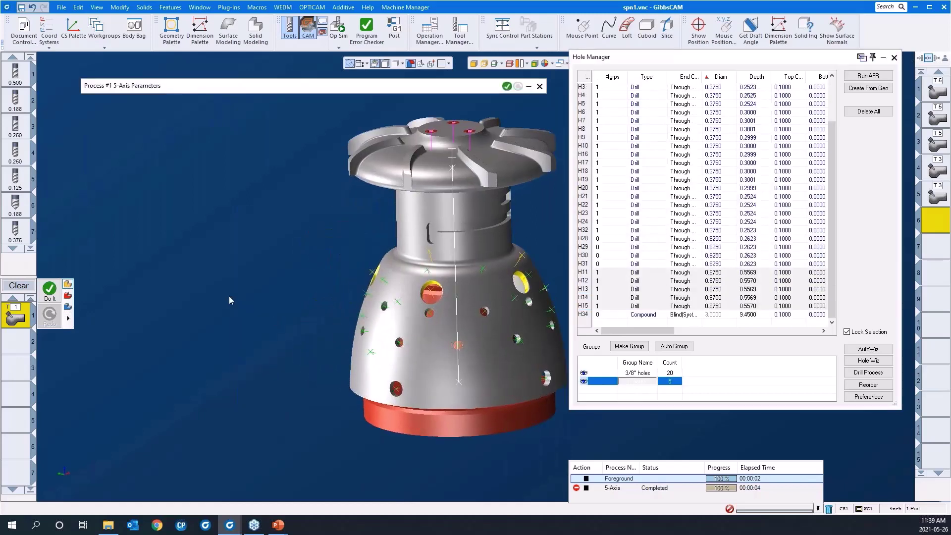
left_click(243, 275)
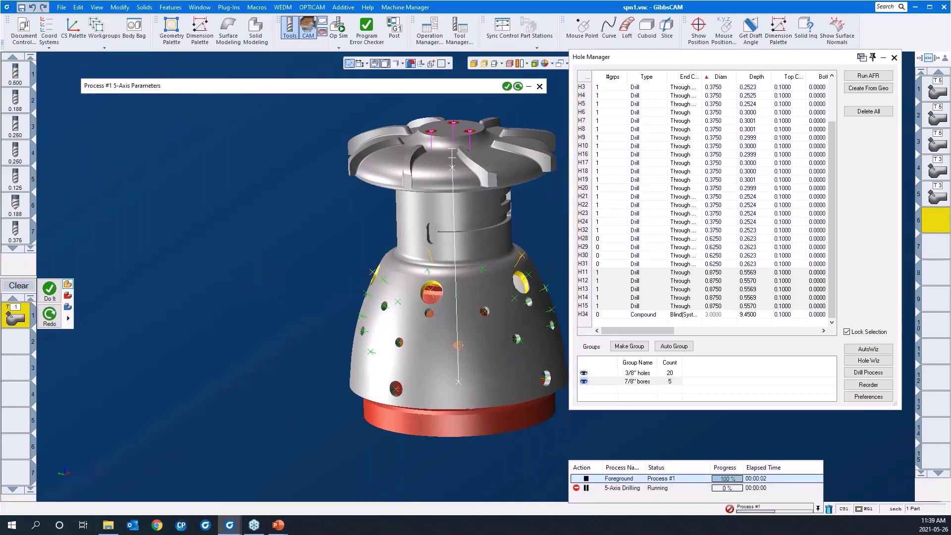
Examine the helix bore toolpath and its linking moves around the 7/8" bores, and clear the process list
scroll(200, 273, "down", 3)
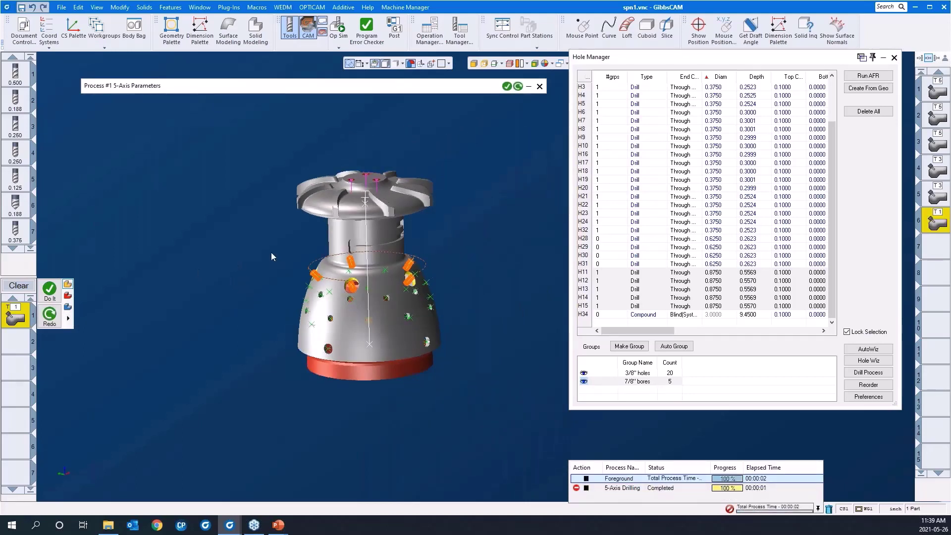
left_click_drag(270, 245, 406, 328)
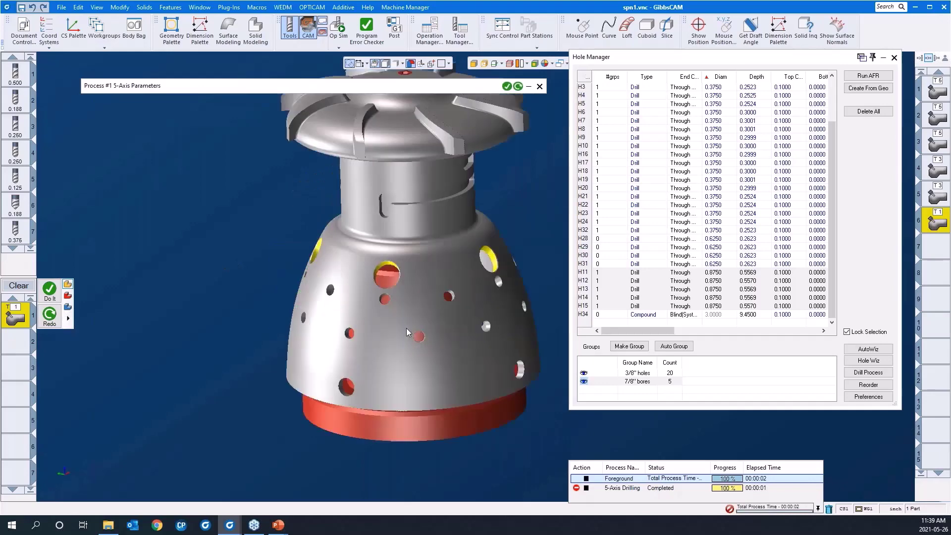
middle_click_drag(344, 310, 307, 249)
scroll(200, 274, "down", 2)
scroll(200, 274, "down", 2)
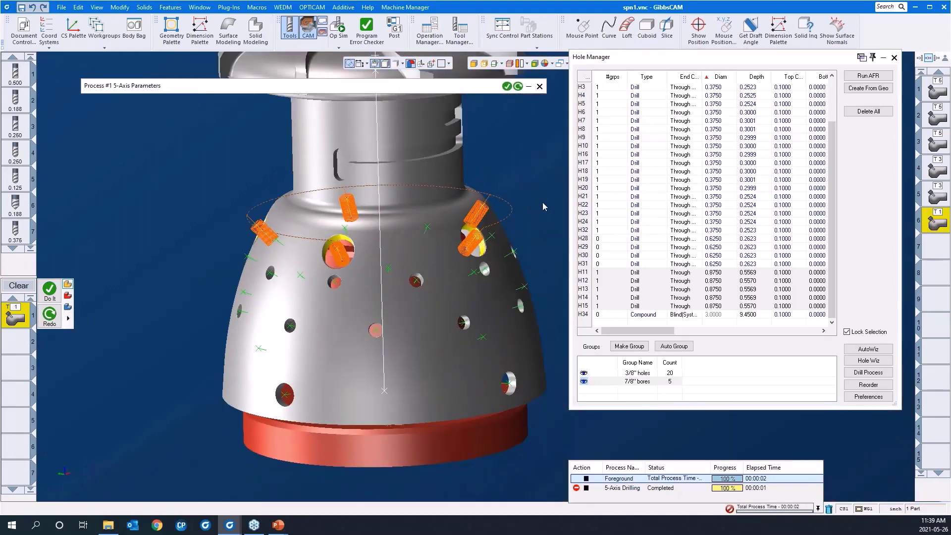
middle_click_drag(542, 202, 542, 220)
middle_click_drag(209, 249, 207, 237)
scroll(207, 237, "down", 1)
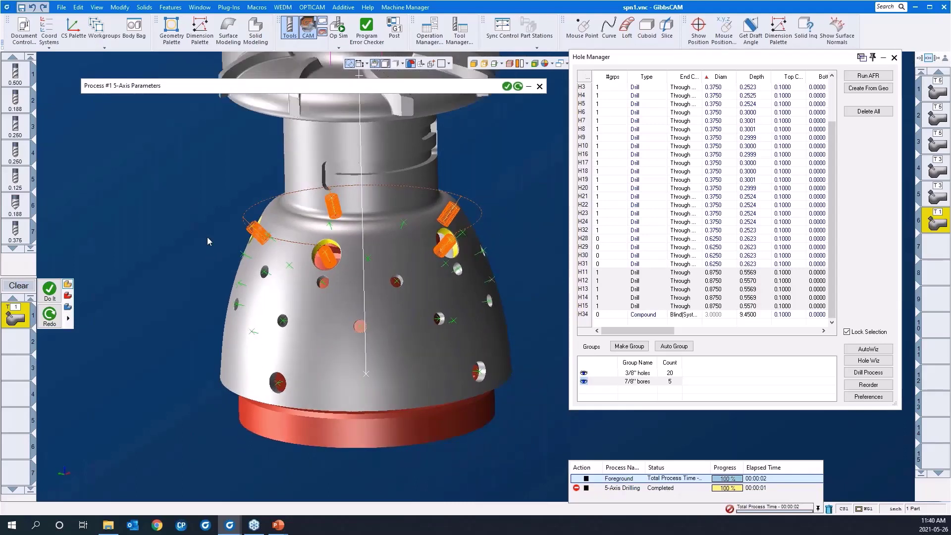
left_click(26, 285)
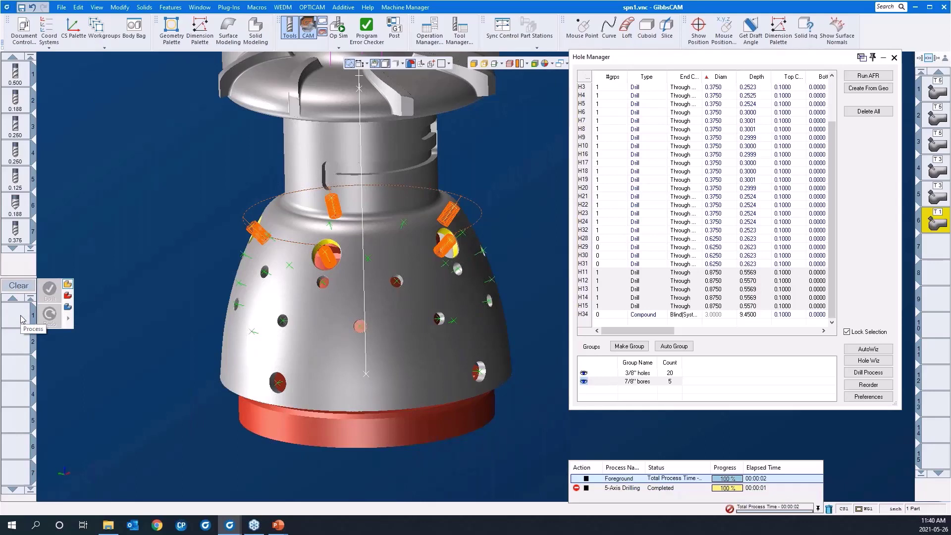
Load the saved process list "peck drill 375 5AS" and review its 5-axis drilling options with the peck, chip breaker cycle
right_click(21, 319)
mouse_move(27, 393)
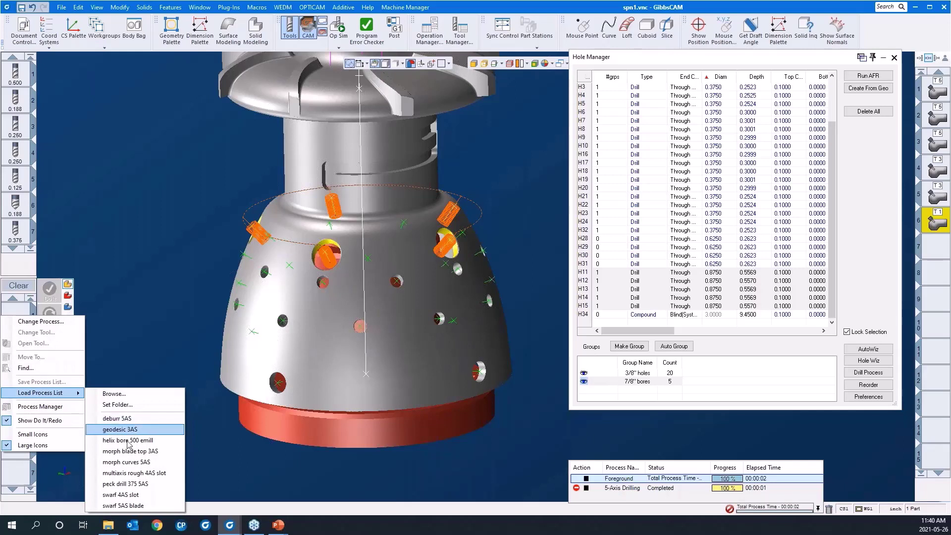
left_click(143, 488)
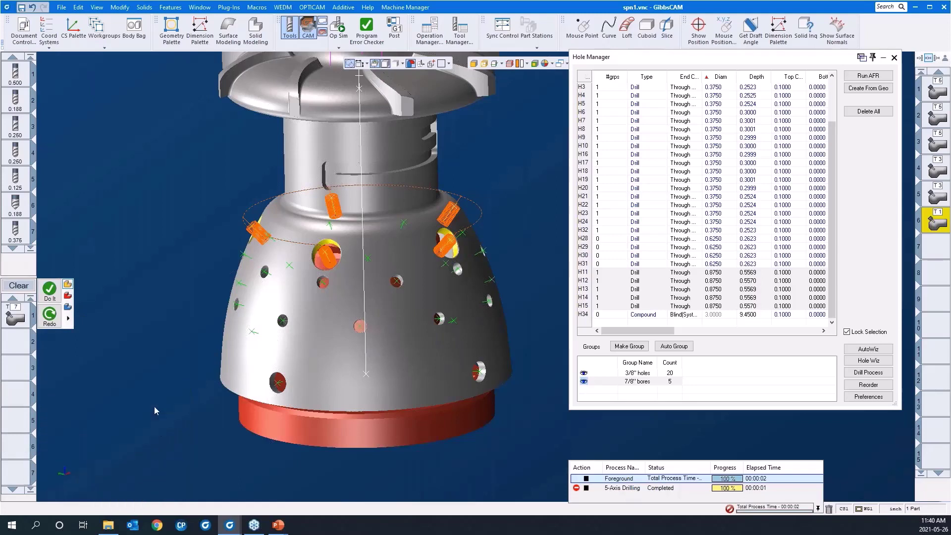
left_click(22, 317)
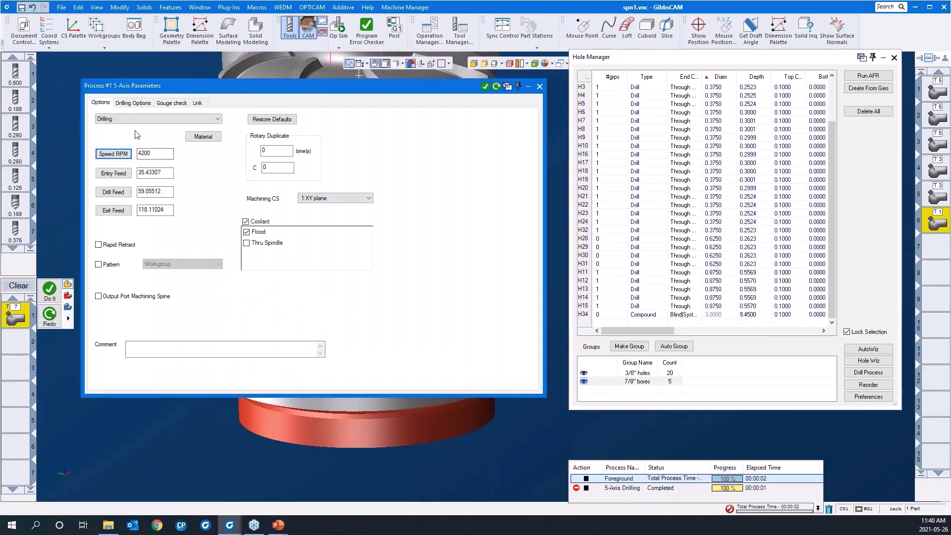
left_click(133, 103)
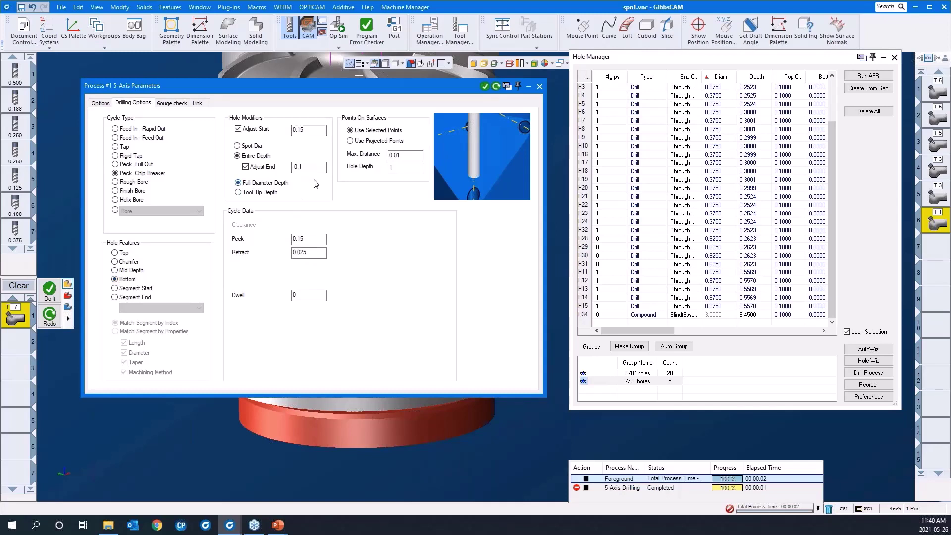
left_click(539, 87)
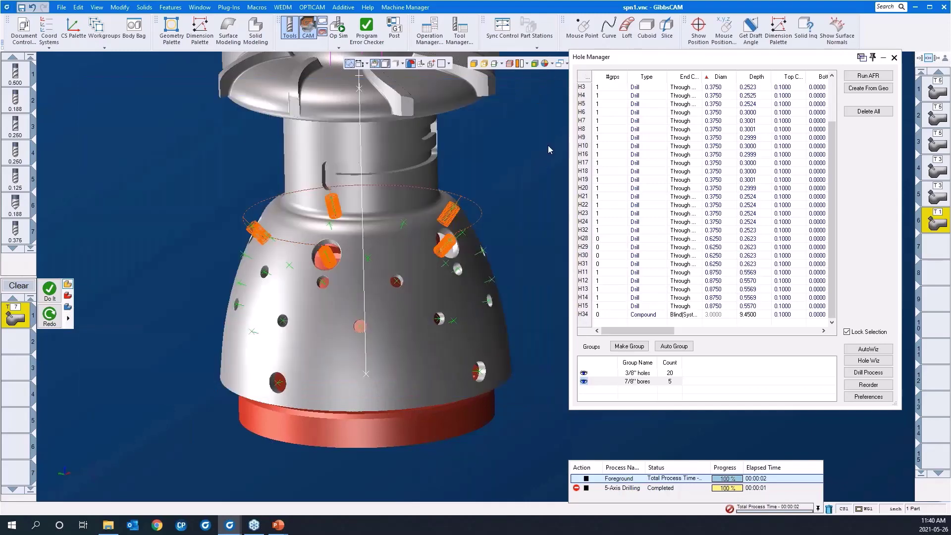
Select the 3/8" holes group and generate the 5-axis peck drilling toolpath for it
left_click(624, 375)
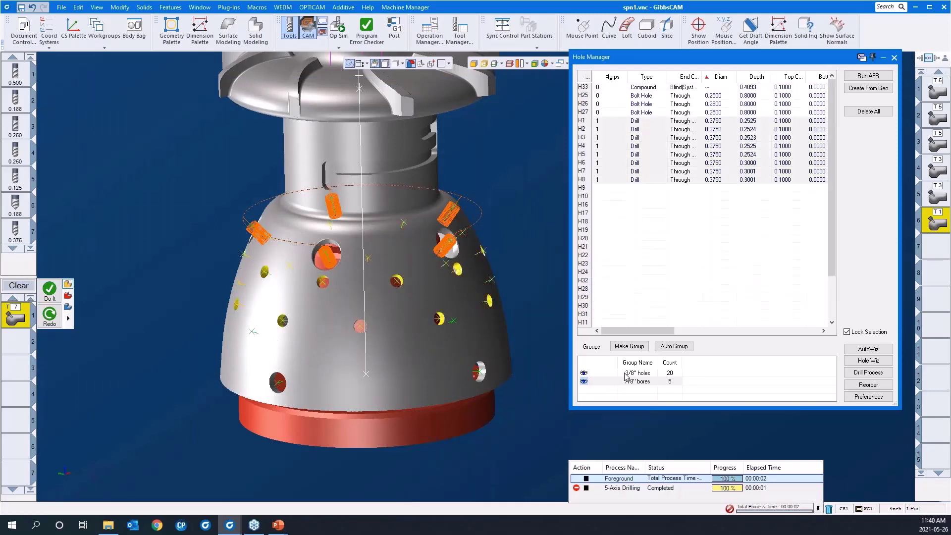
right_click(116, 201)
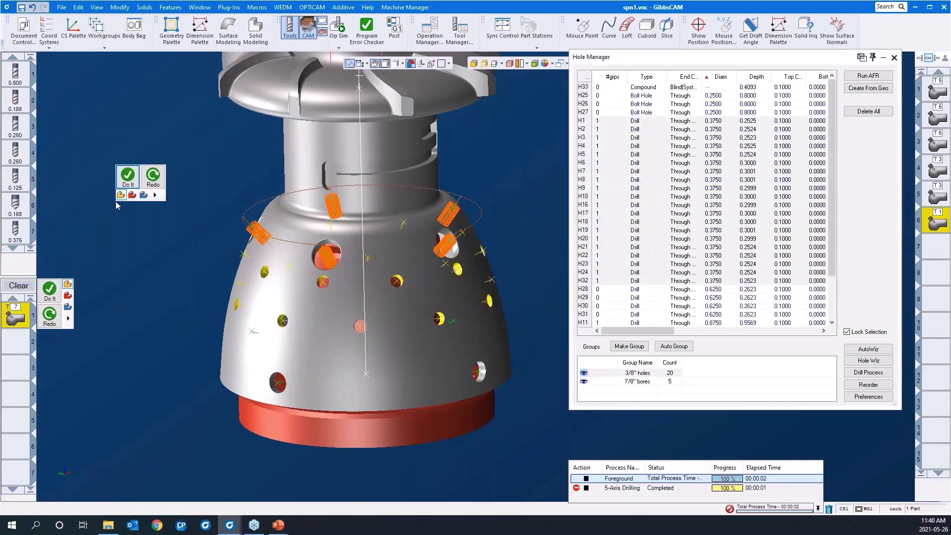
left_click(128, 176)
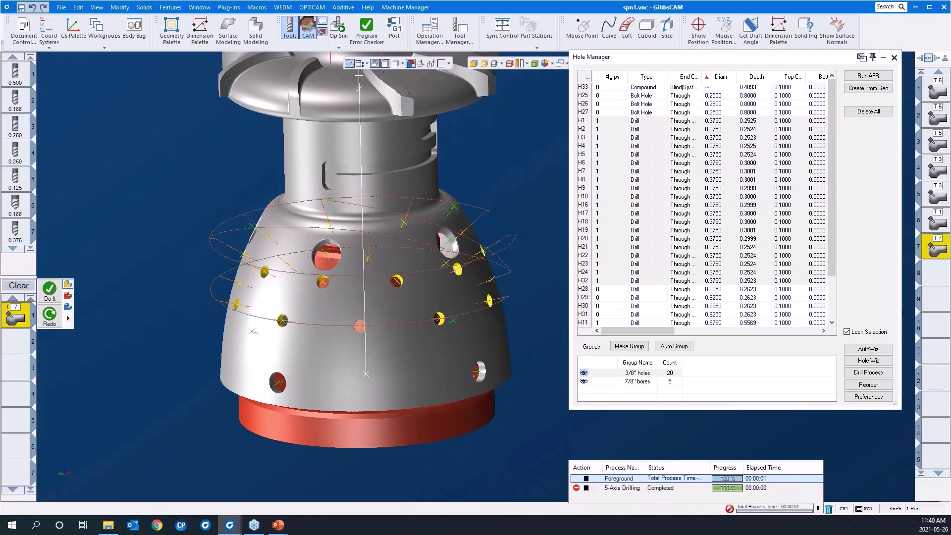
Examine the peck drilling toolpath and its moves between the 3/8" holes around the part
scroll(210, 225, "down", 1)
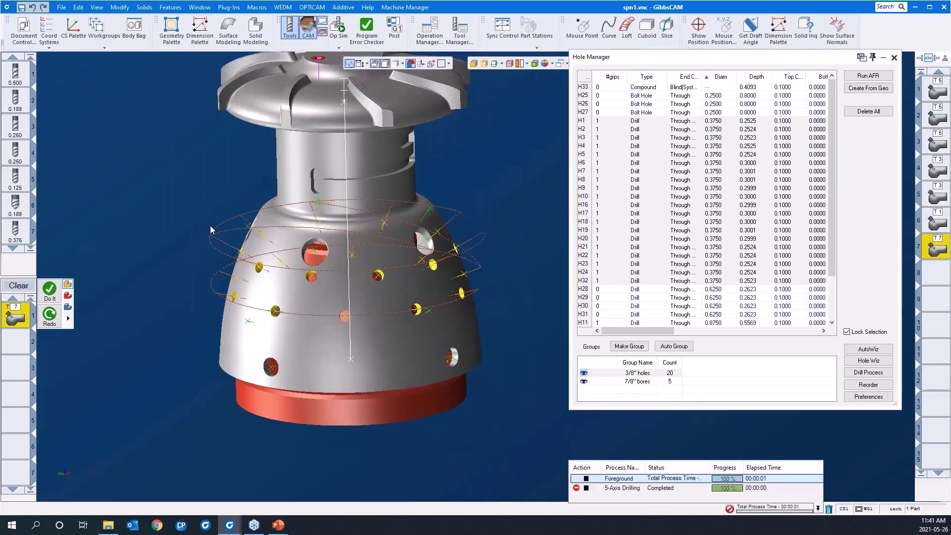
scroll(209, 226, "down", 3)
middle_click_drag(210, 226, 156, 185)
left_click_drag(156, 185, 519, 361)
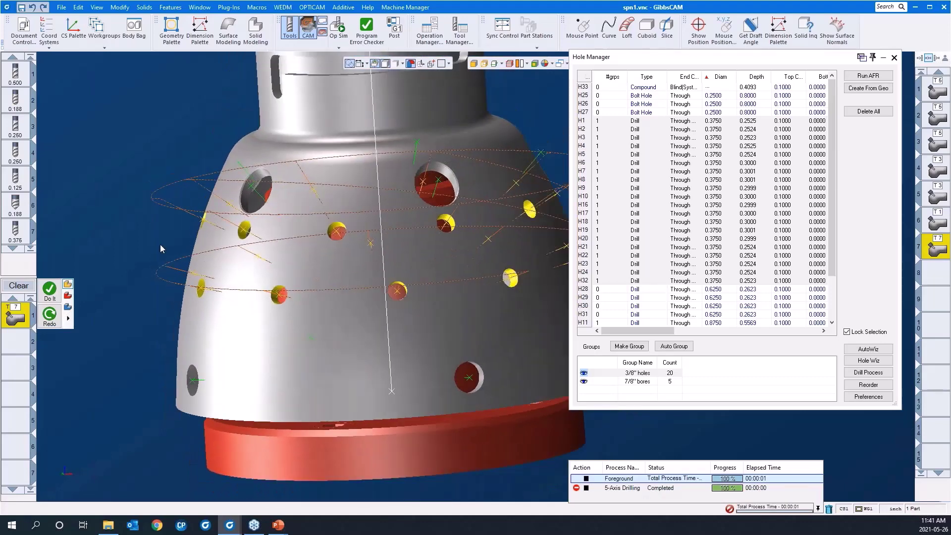
scroll(160, 245, "down", 5)
middle_click_drag(432, 287, 381, 243)
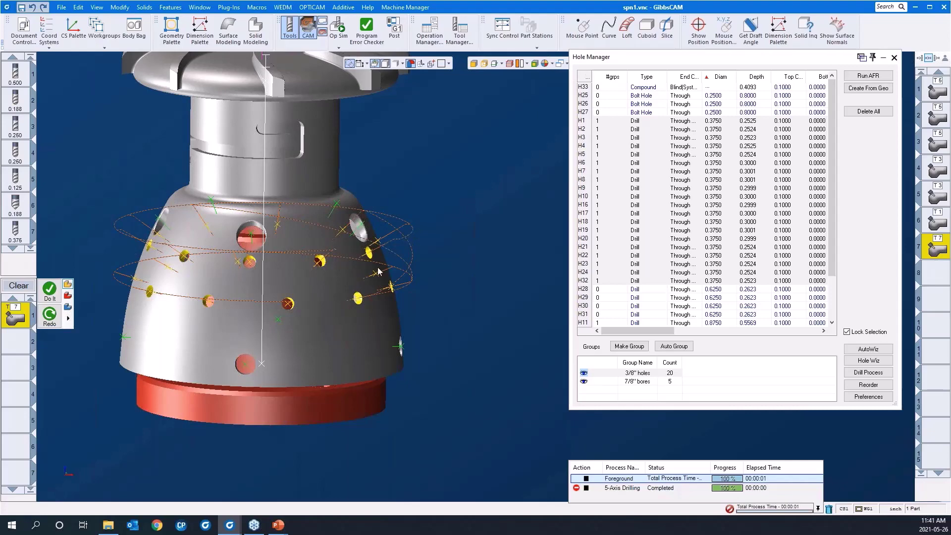
middle_click_drag(320, 333, 358, 325)
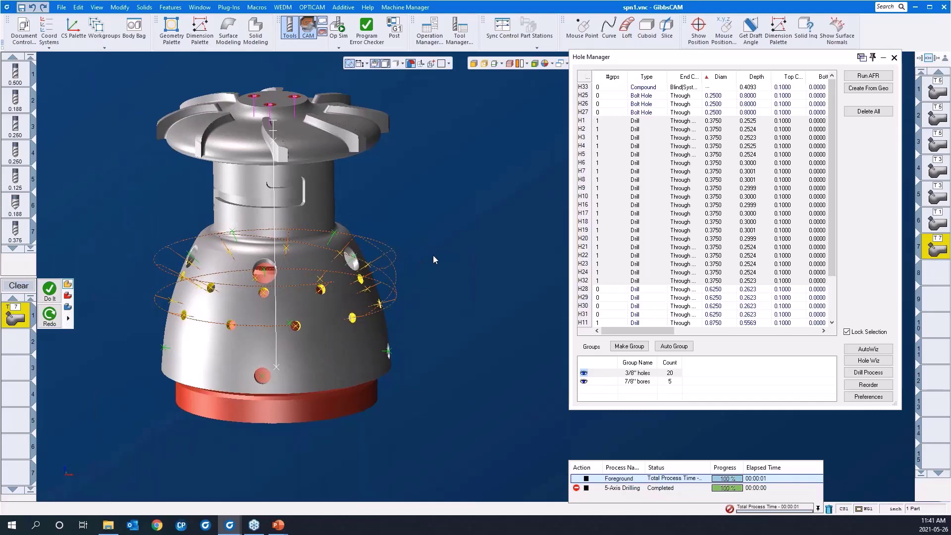
Open the reordering of the 3/8" holes group and display the hole order numbers on the part to inspect the drilling sequence
left_click(864, 385)
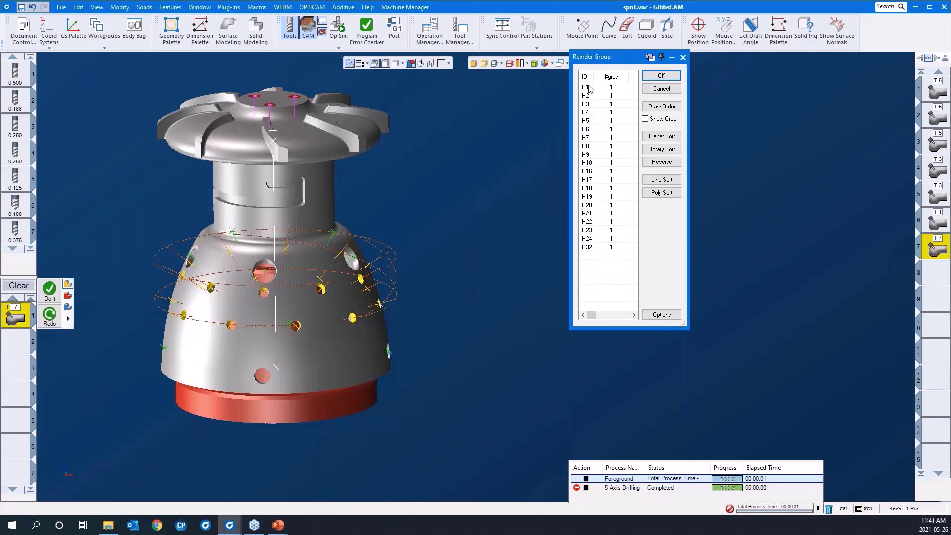
left_click(646, 119)
middle_click_drag(332, 341, 337, 365)
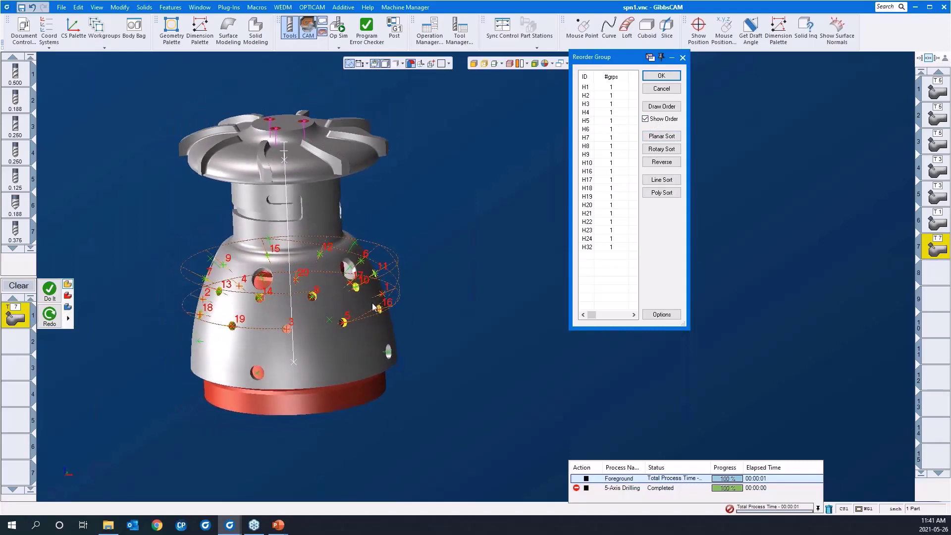
middle_click_drag(400, 405, 215, 412)
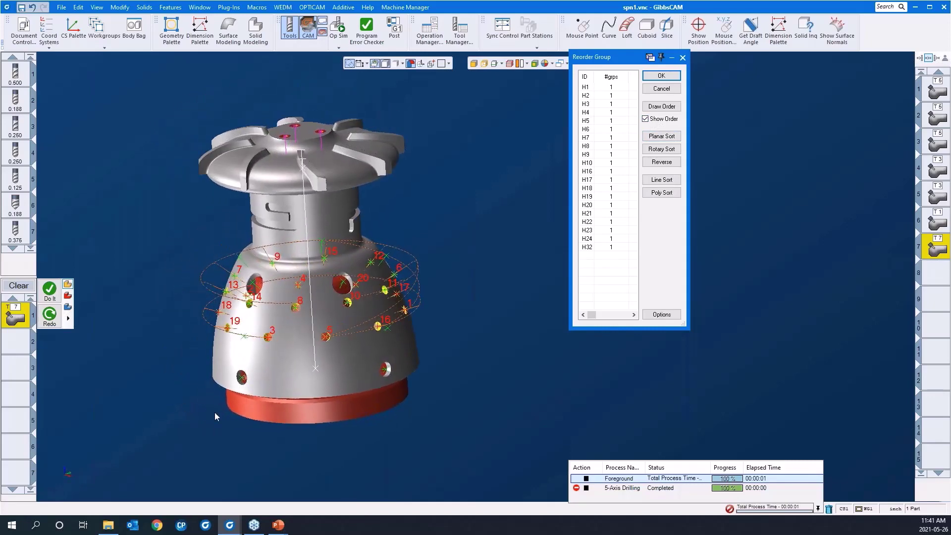
scroll(215, 412, "down", 2)
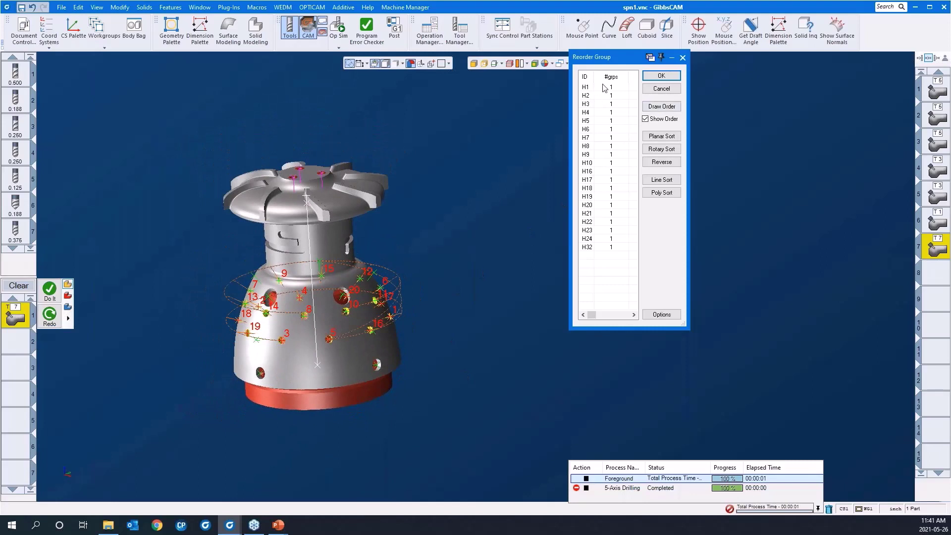
Hide the order numbers and rotary sort the 3/8" holes clockwise around D, preferring rotary direction, with start angle 0 and start position D-
left_click(645, 119)
left_click(653, 149)
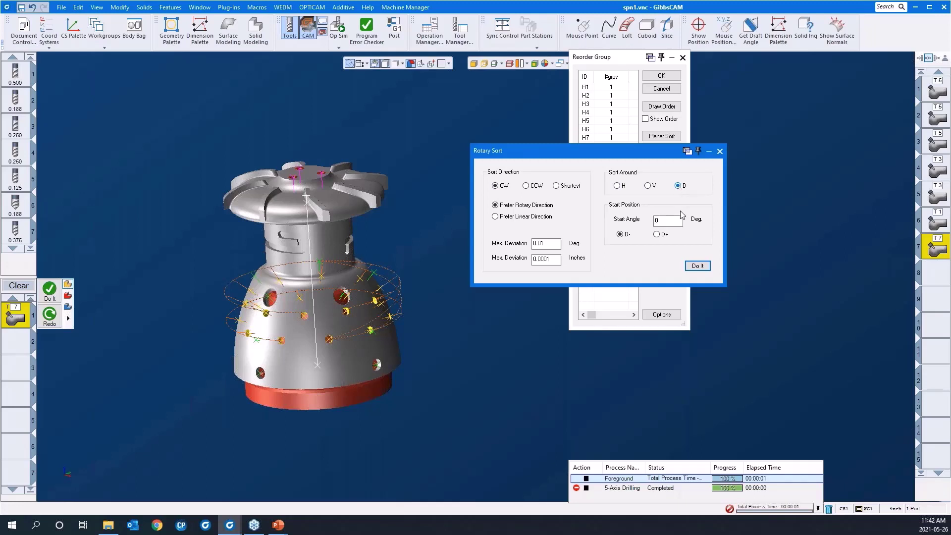
left_click(693, 266)
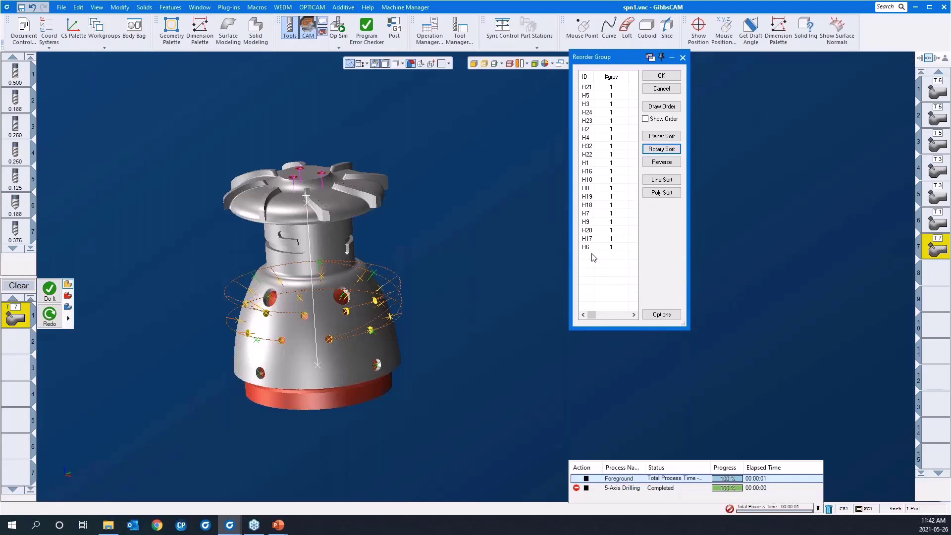
left_click(661, 75)
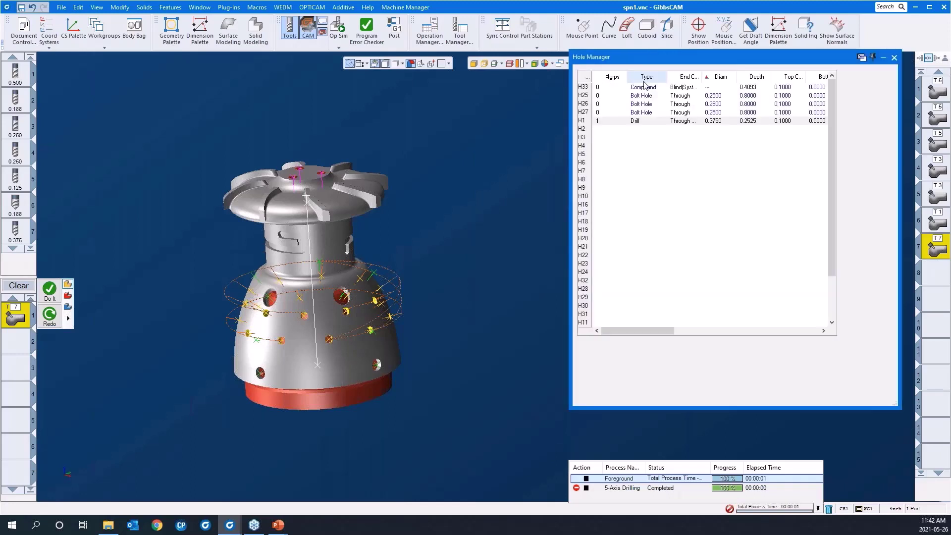
Redo the peck drilling operation with the sorted hole order and inspect the regenerated toolpath
right_click(452, 248)
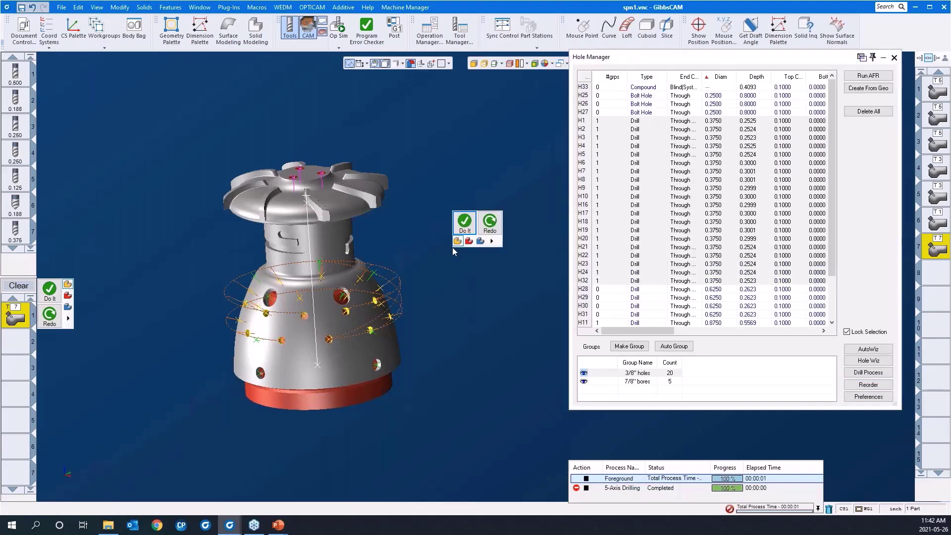
left_click(488, 225)
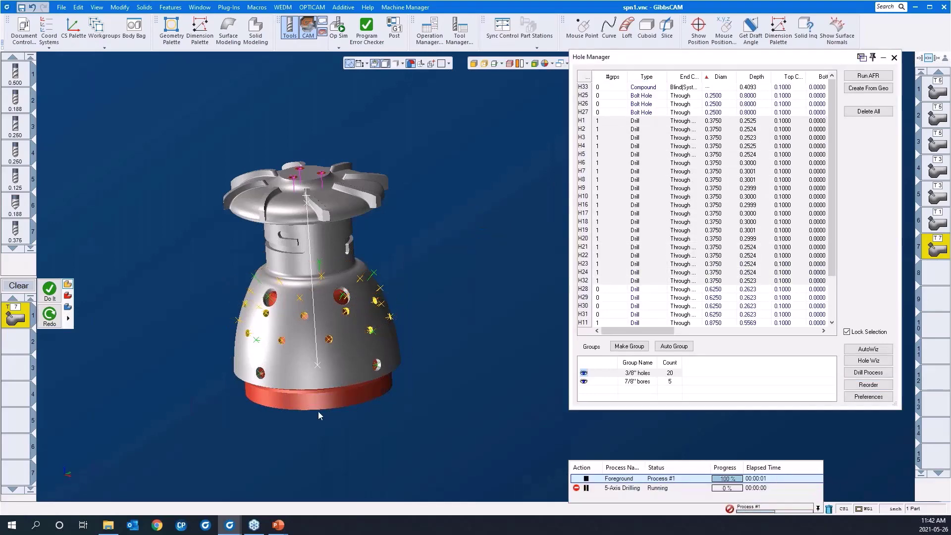
middle_click_drag(325, 435, 326, 342)
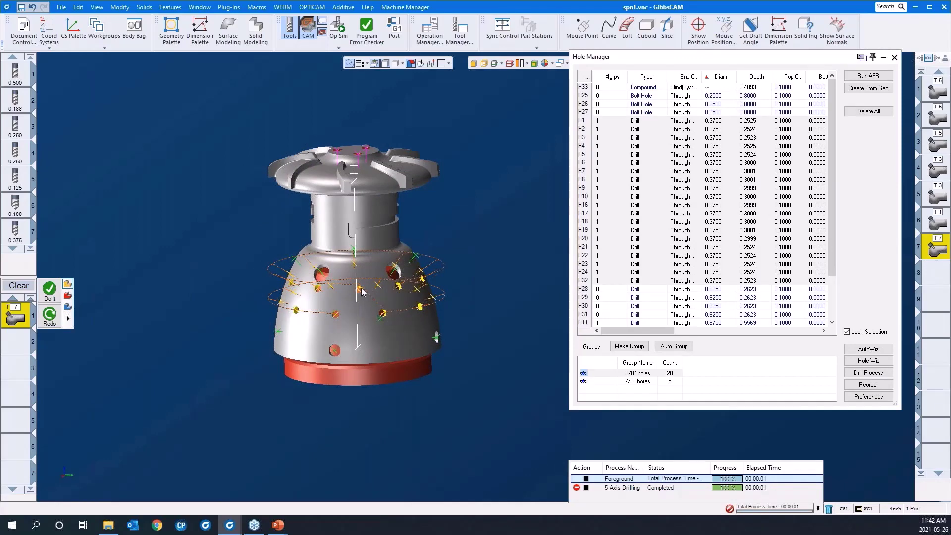
middle_click_drag(405, 342, 406, 403)
scroll(466, 386, "down", 2)
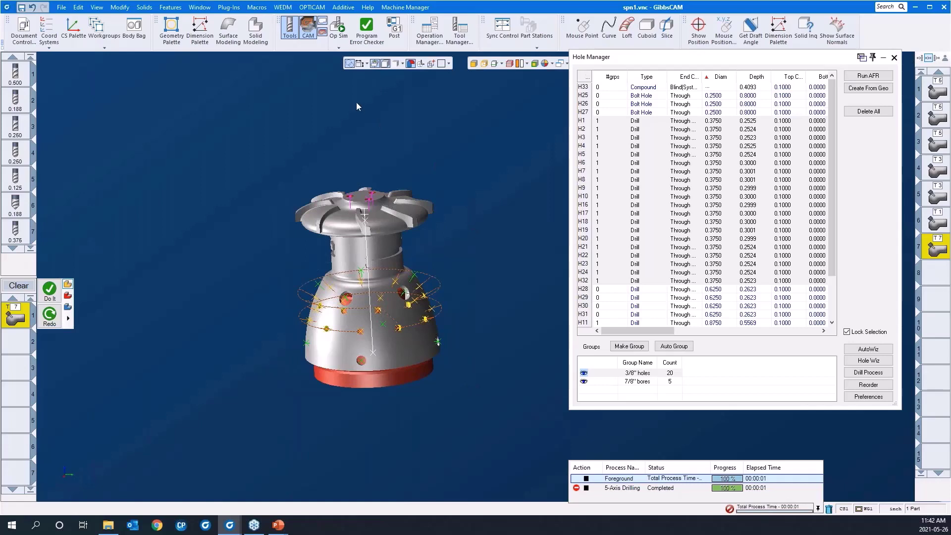
Close the Hole Manager and run Machine Sim of the programmed operations on the Haas VF-3YT model
left_click(892, 58)
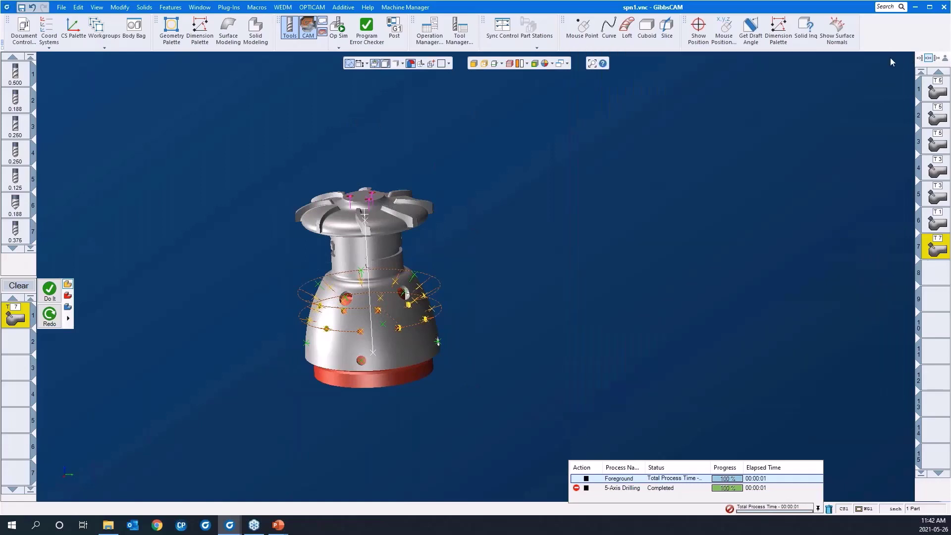
left_click(333, 49)
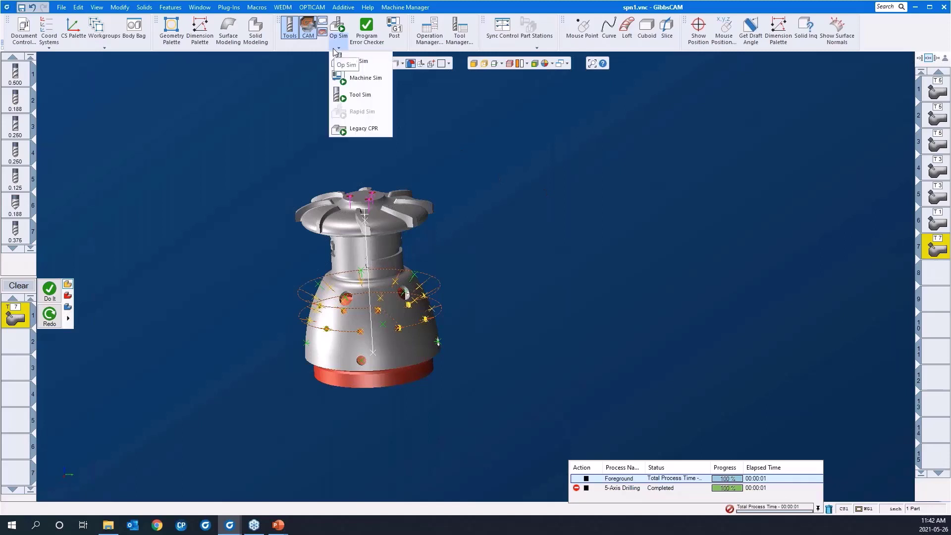
left_click(360, 79)
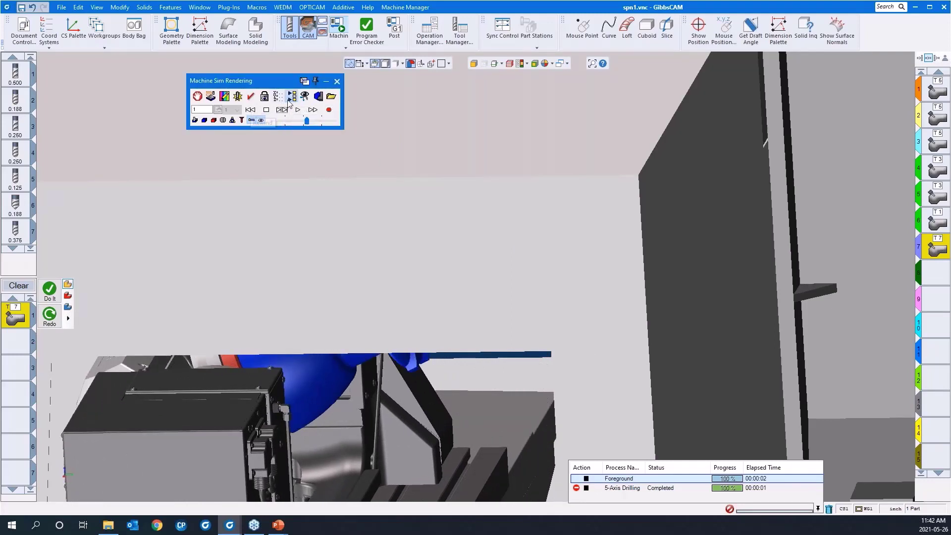
left_click(251, 110)
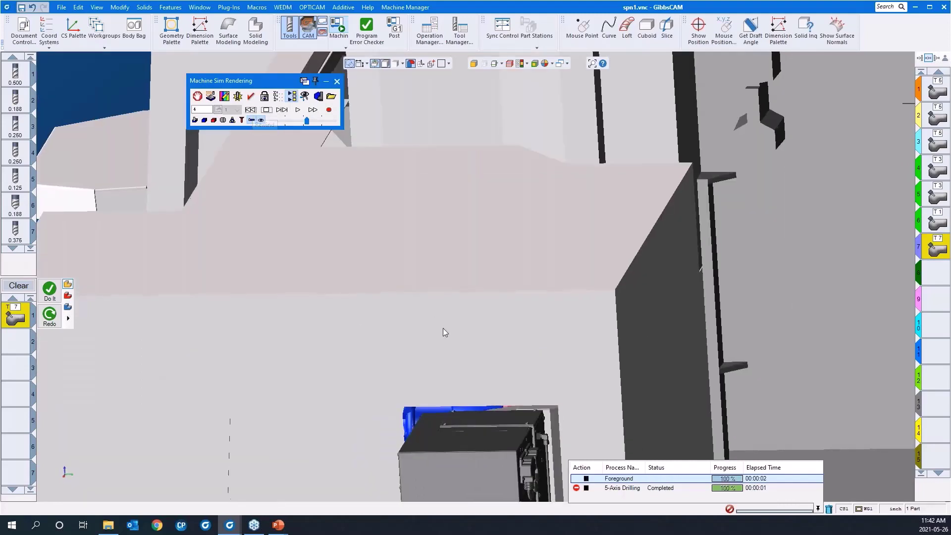
scroll(445, 312, "down", 6)
middle_click_drag(603, 448, 906, 226)
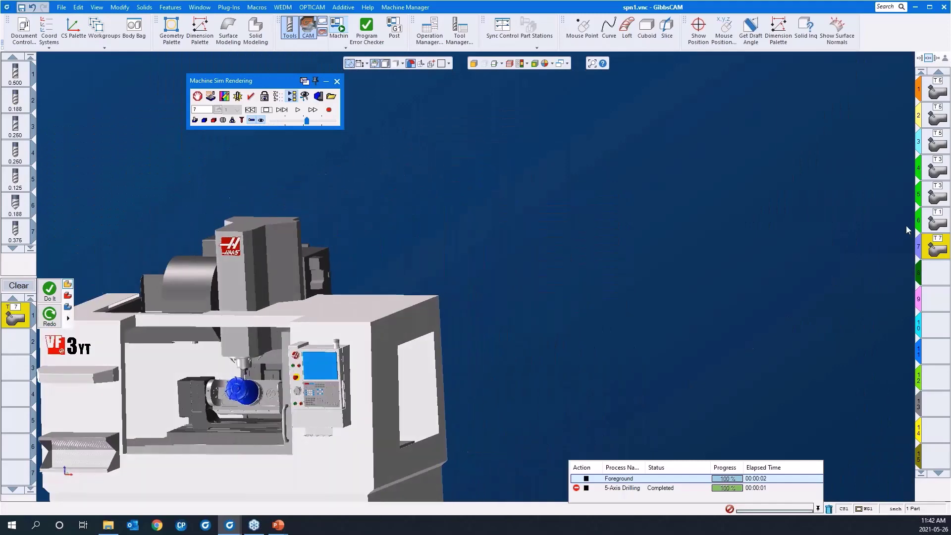
scroll(694, 248, "down", 1)
scroll(295, 392, "up", 7)
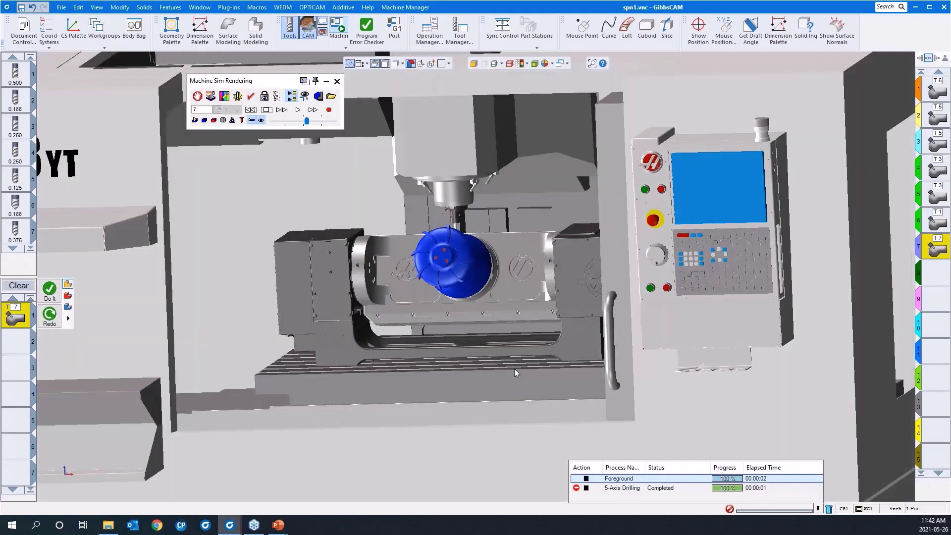
middle_click_drag(514, 368, 641, 389)
left_click(298, 110)
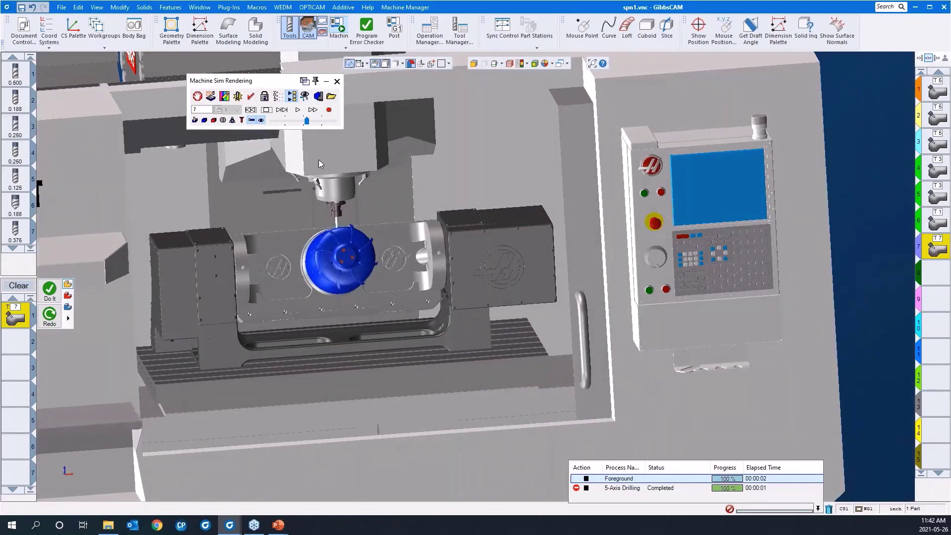
Rewind the machine simulation to the first operation, lower the playback speed, and play it again
left_click(251, 110)
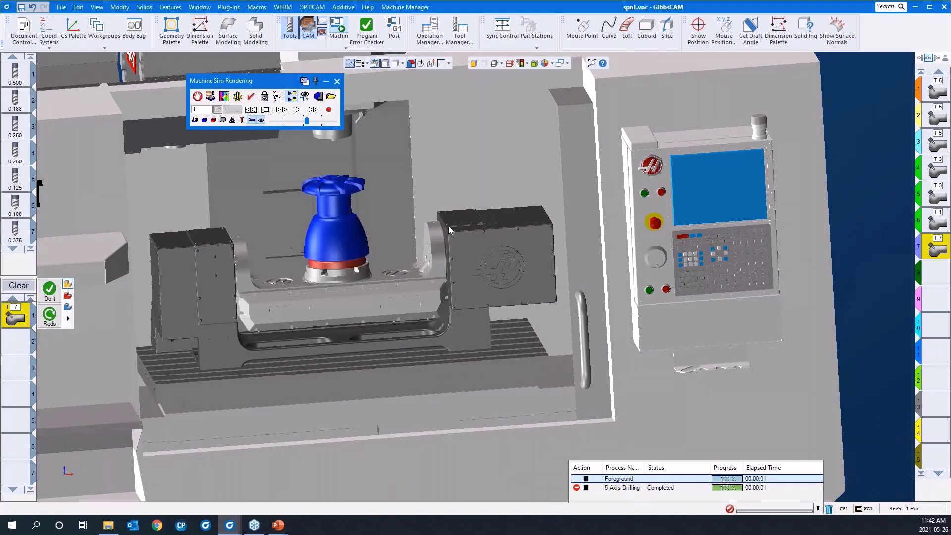
scroll(542, 235, "down", 5)
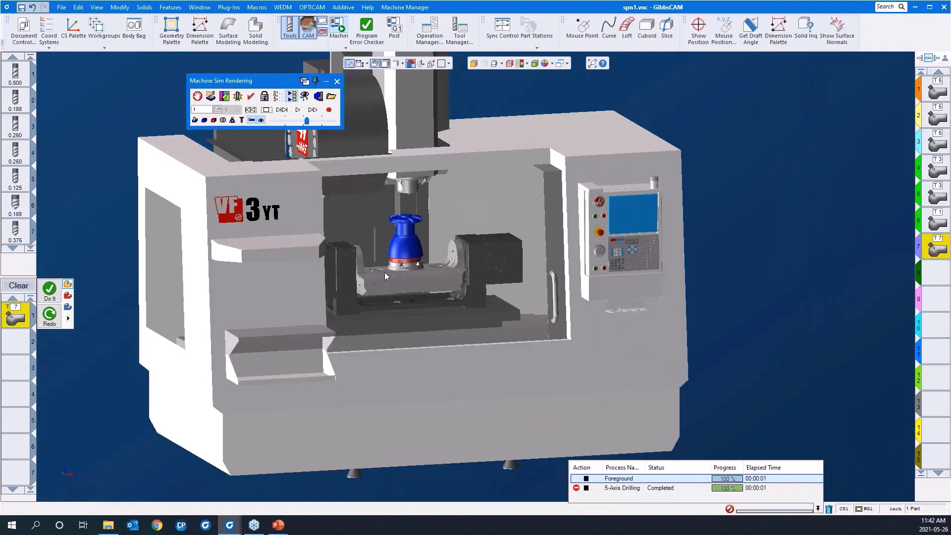
middle_click_drag(98, 196, 349, 206)
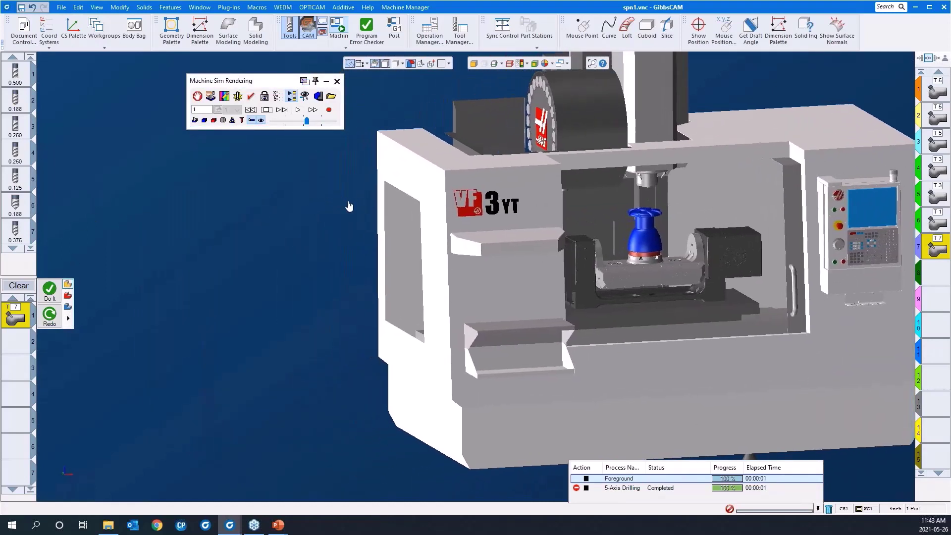
left_click(284, 110)
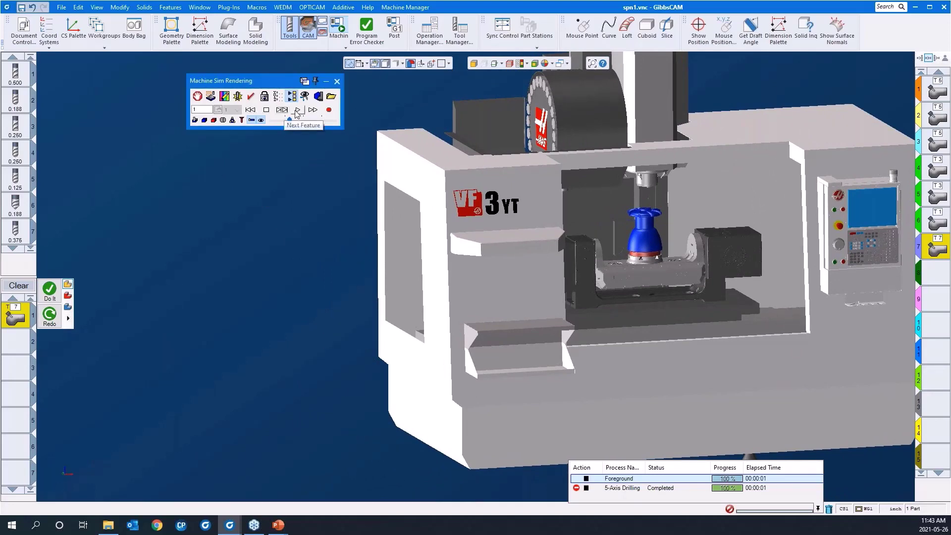
left_click(296, 111)
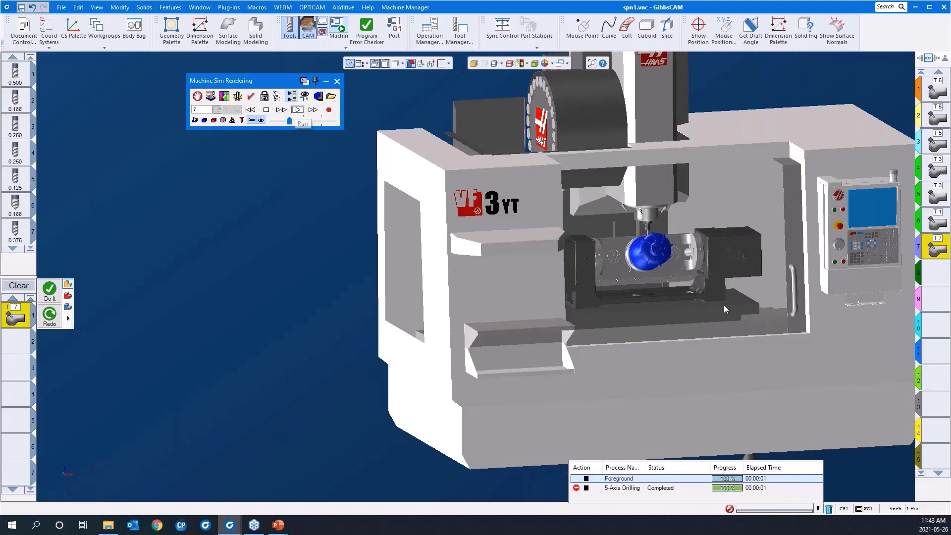
Watch the hole drilling up close in the machine simulation, raising the playback speed
left_click_drag(726, 302, 577, 132)
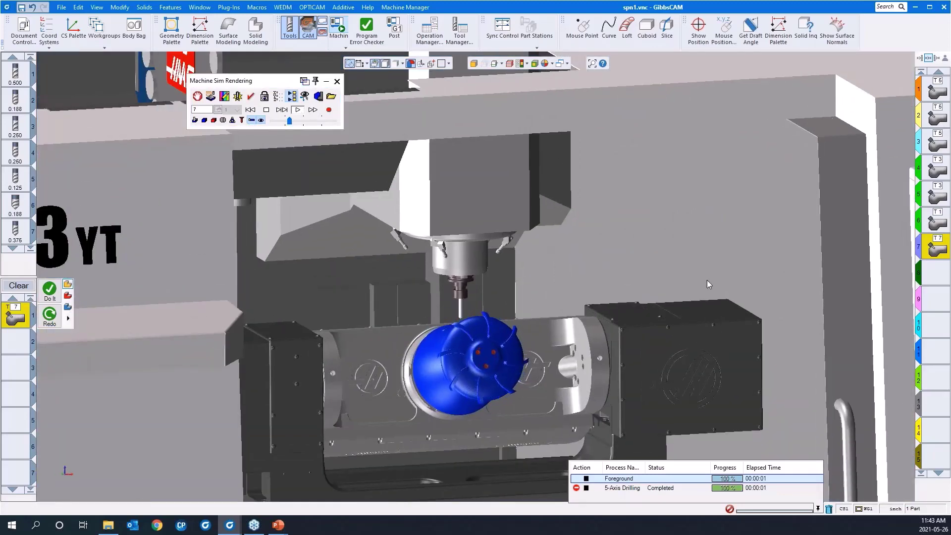
middle_click_drag(706, 281, 709, 308)
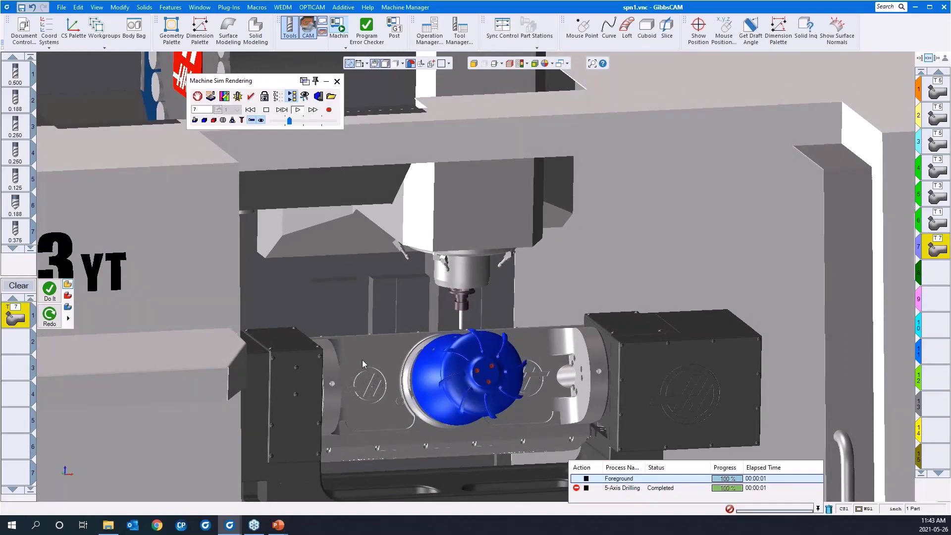
scroll(362, 403, "up", 2)
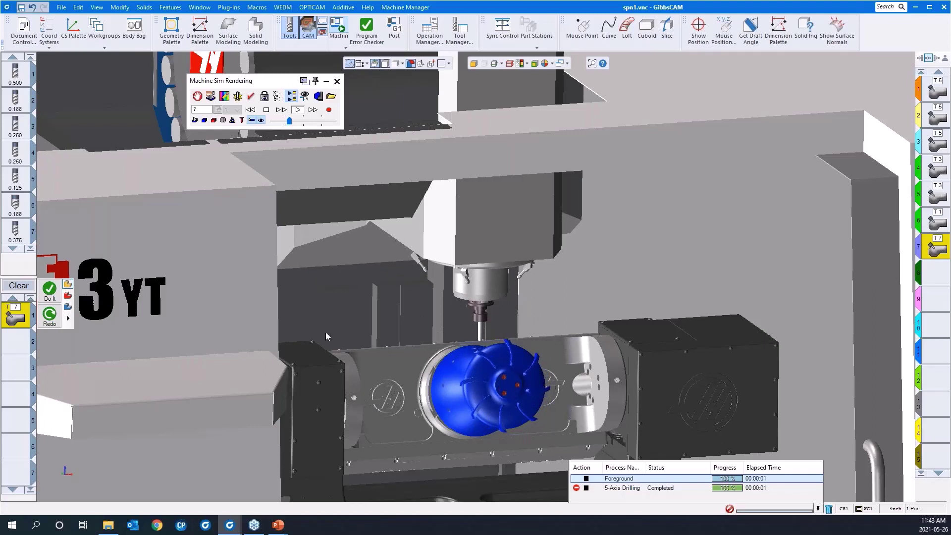
left_click(301, 122)
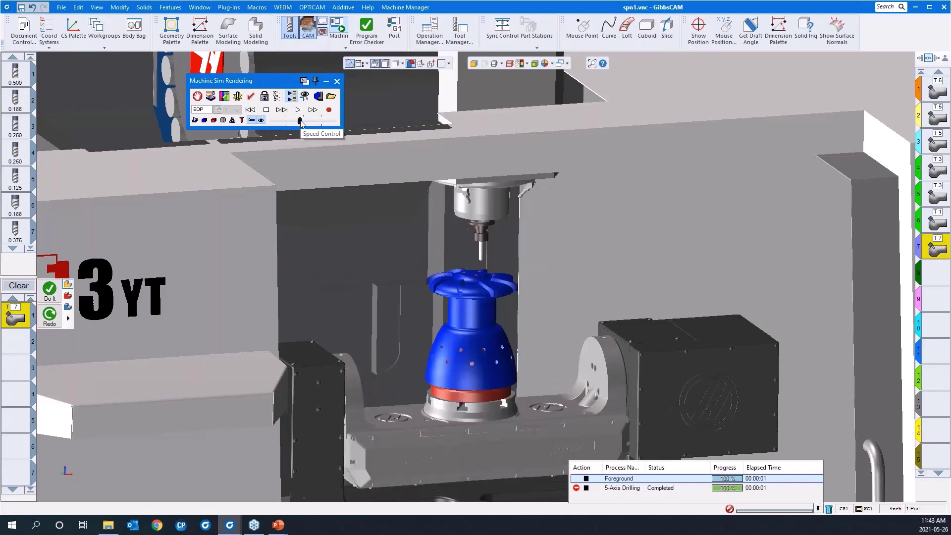
scroll(408, 322, "down", 2)
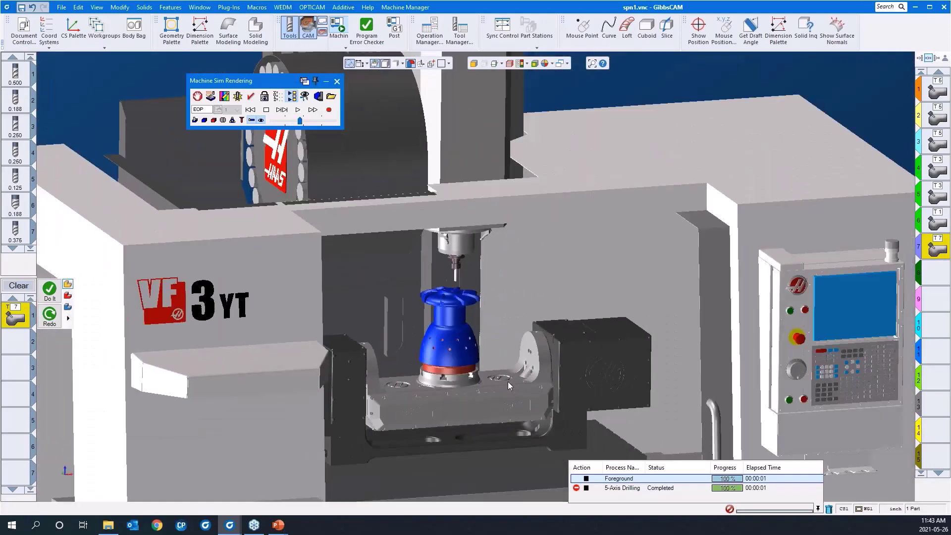
middle_click_drag(505, 385, 480, 312)
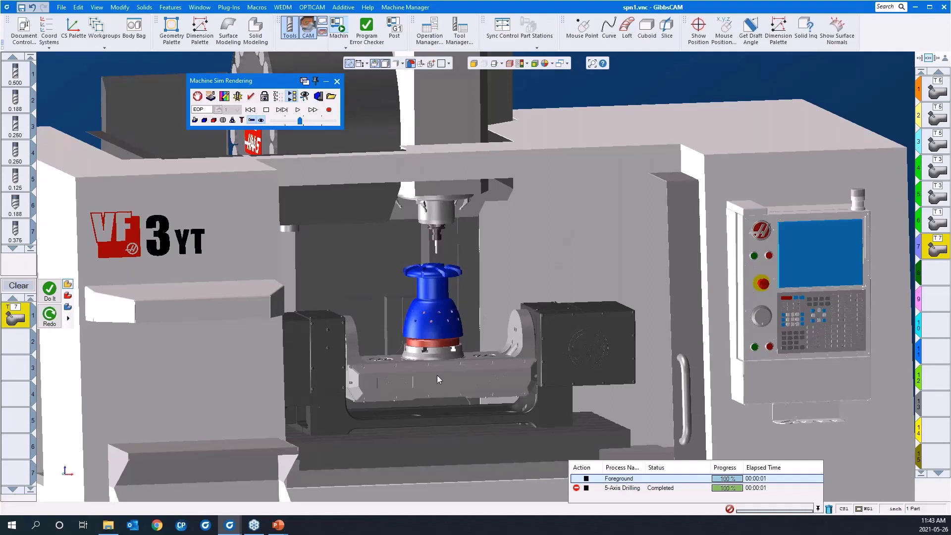
Rewind the simulation to the first operation, replay it on the machine model, and close Machine Sim
left_click(248, 111)
left_click(297, 110)
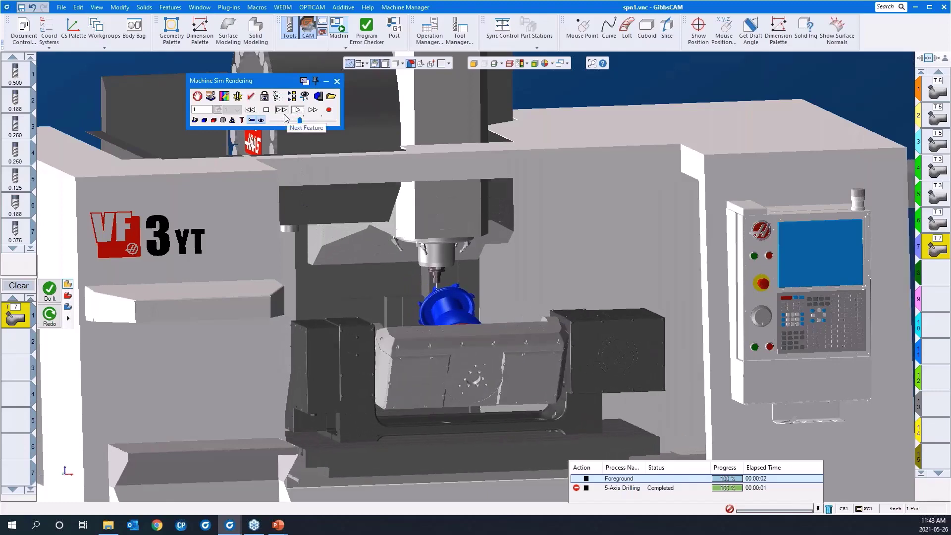
middle_click_drag(415, 350, 417, 369)
scroll(417, 368, "down", 2)
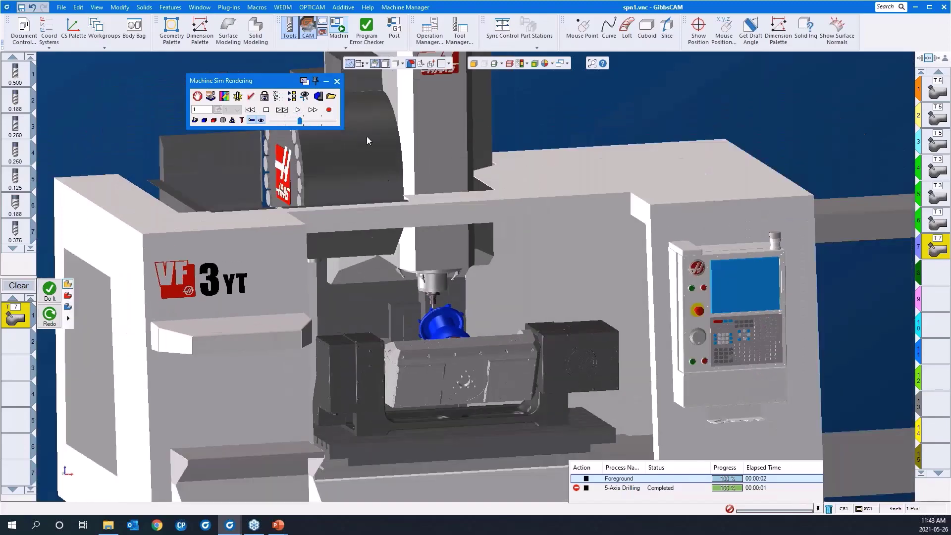
left_click(337, 82)
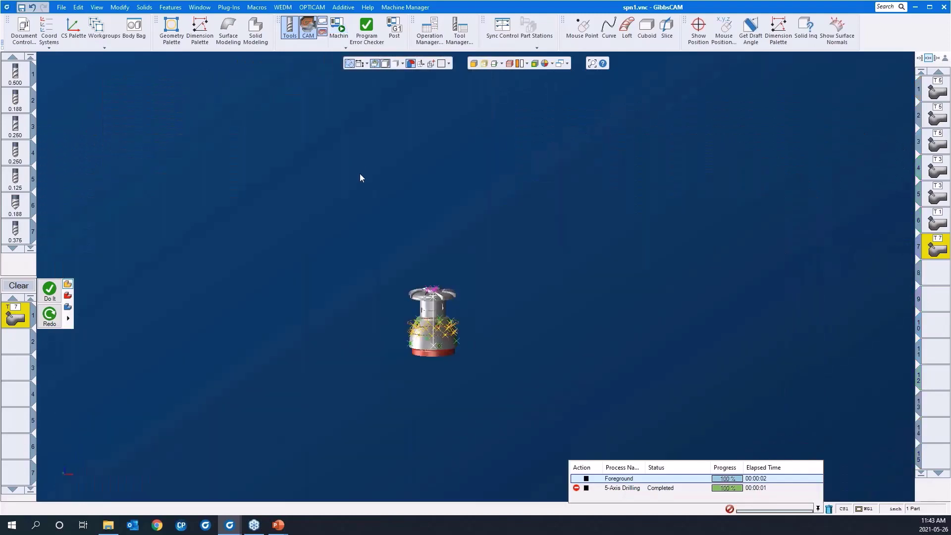
Make the empty operation position 8 active and hide the hole point geometry on the part
left_click_drag(366, 265, 537, 405)
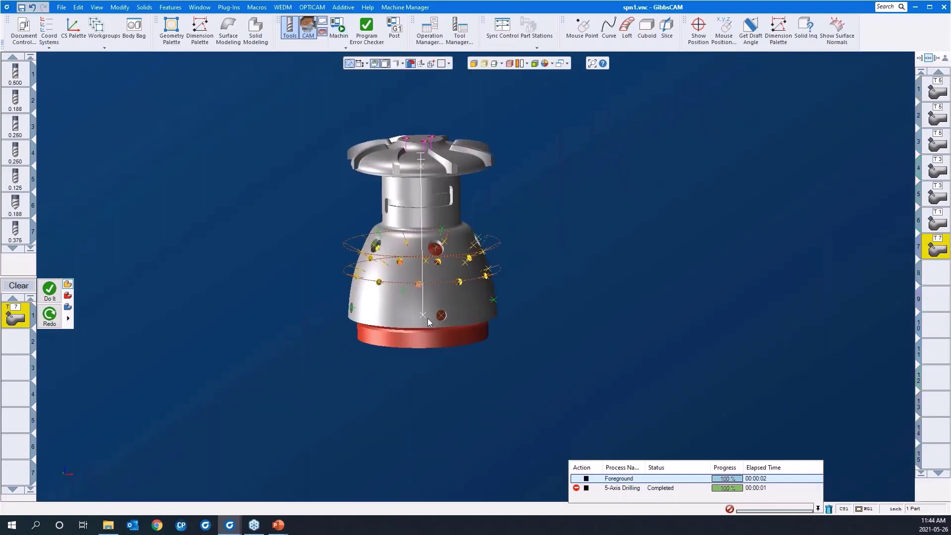
left_click(923, 282)
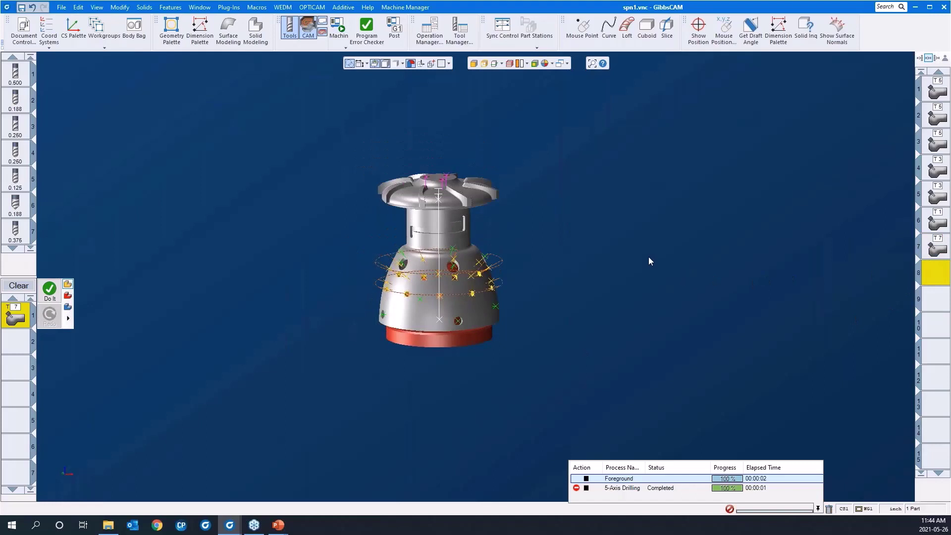
middle_click_drag(586, 244, 578, 275)
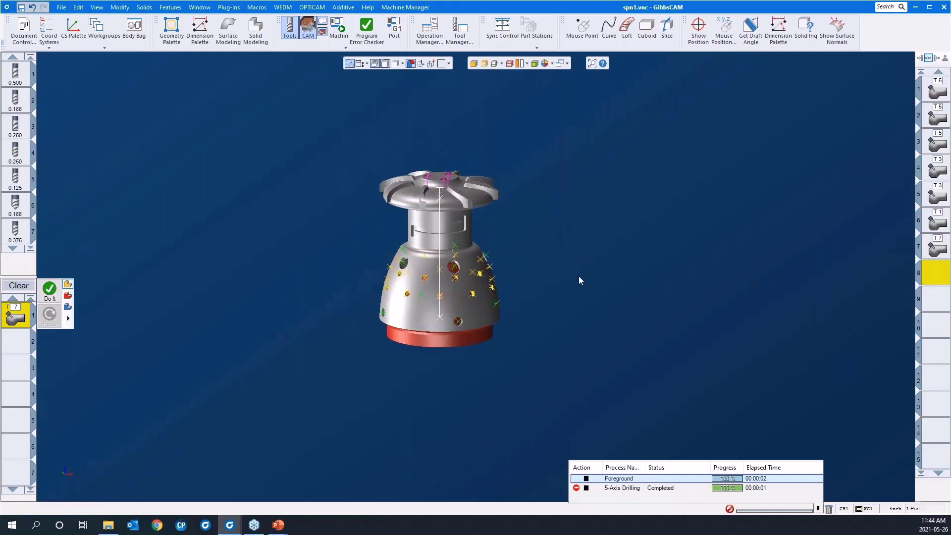
scroll(448, 298, "down", 1)
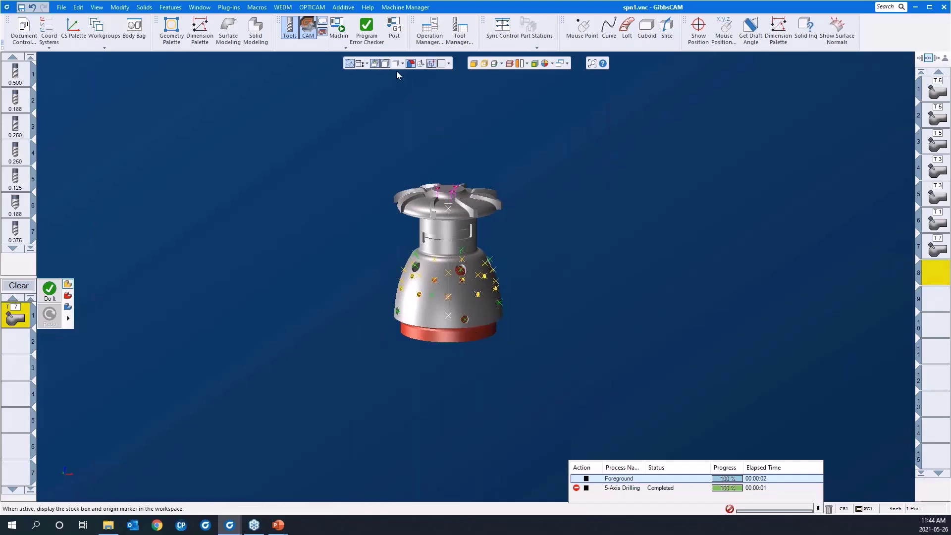
left_click(374, 65)
left_click_drag(355, 131, 524, 358)
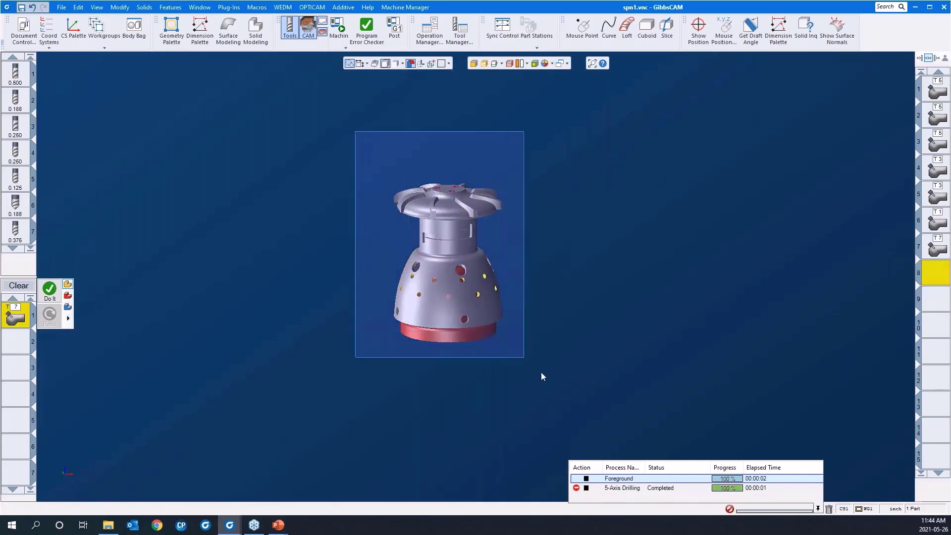
scroll(575, 262, "down", 3)
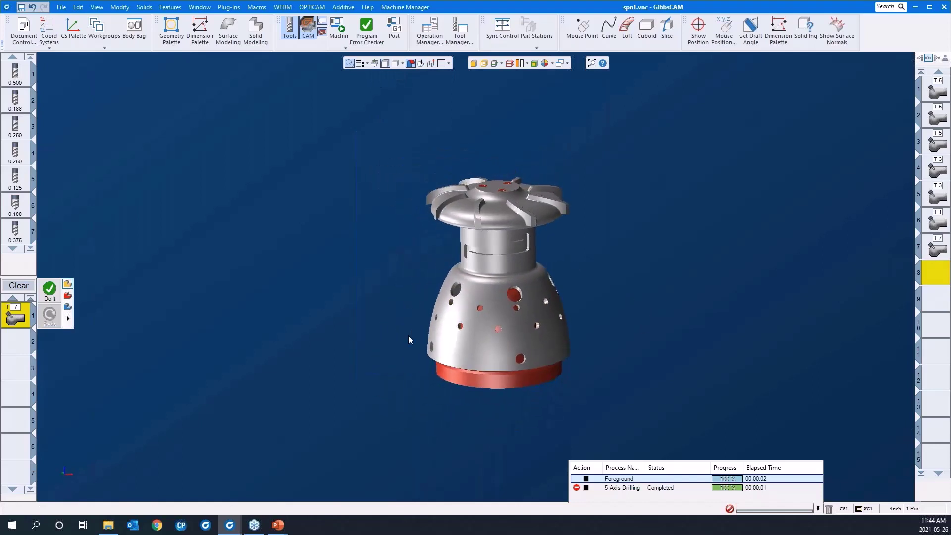
Clear the process list and load the saved process "deburr 5AS" into the first position
left_click(19, 286)
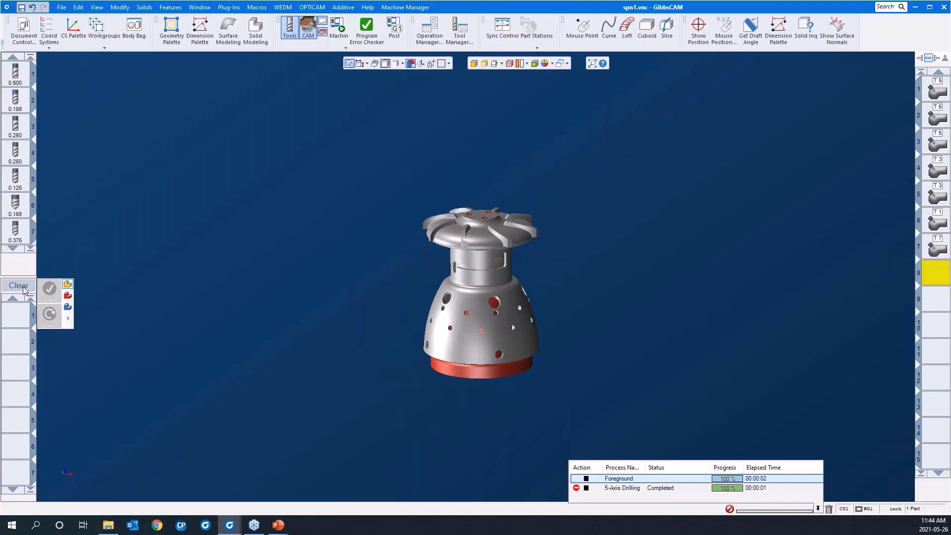
right_click(16, 315)
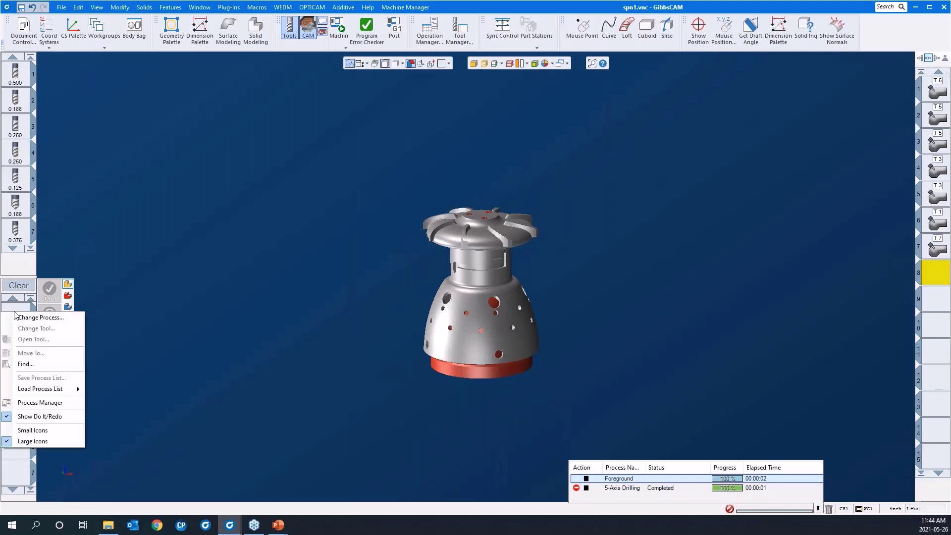
mouse_move(25, 391)
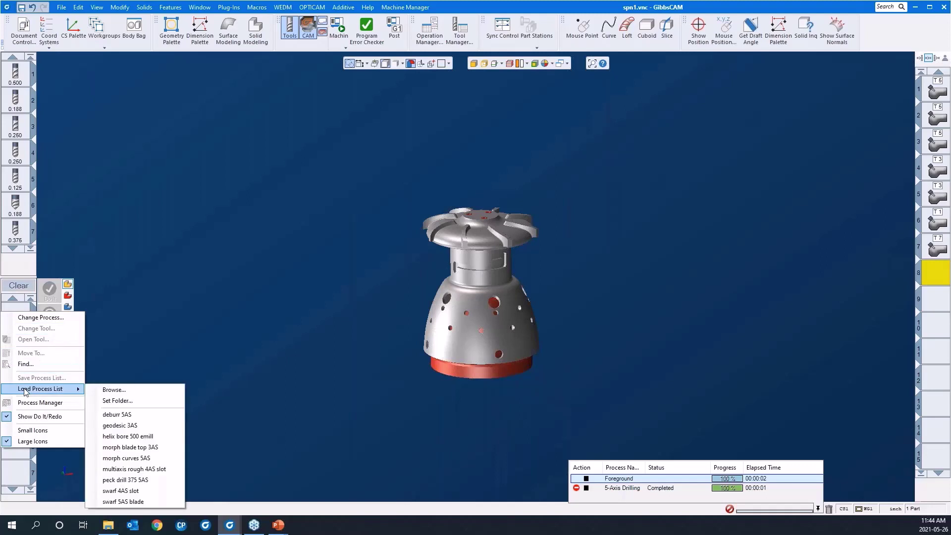
left_click(137, 418)
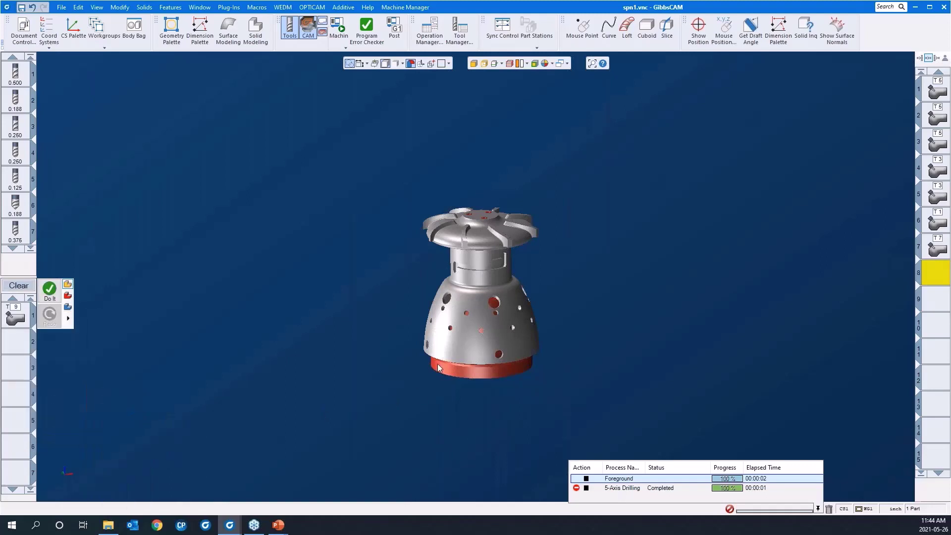
Turn on face selection and open the surface path settings of the loaded 5-axis deburring process
left_click(486, 246)
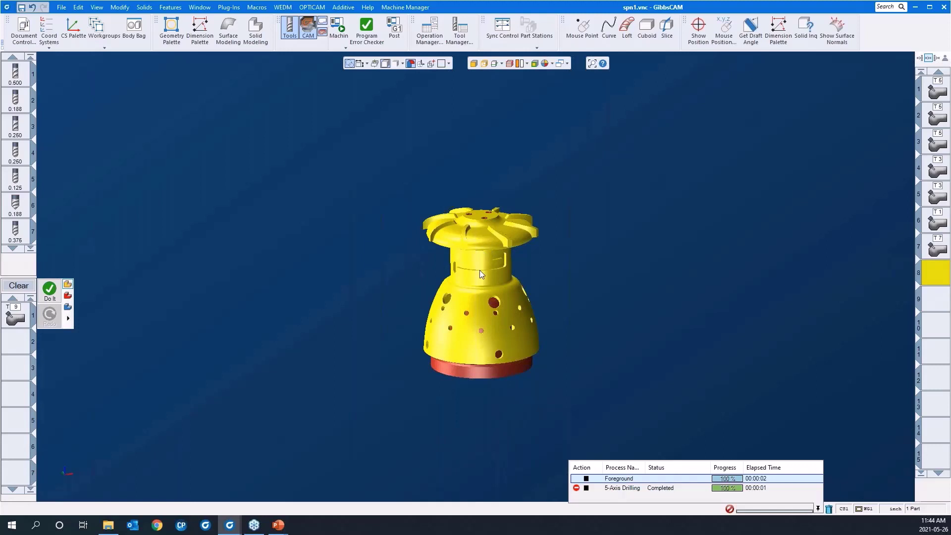
left_click(400, 218)
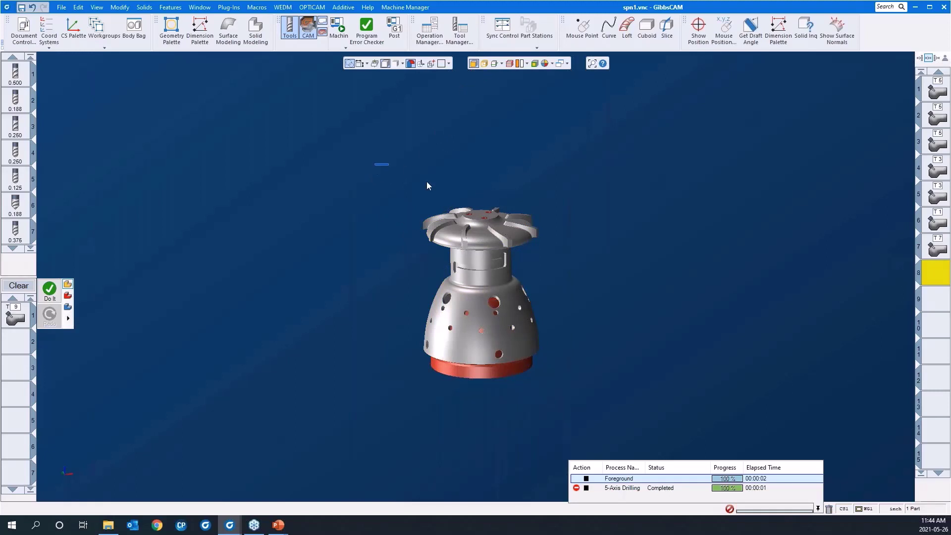
left_click_drag(374, 165, 588, 283)
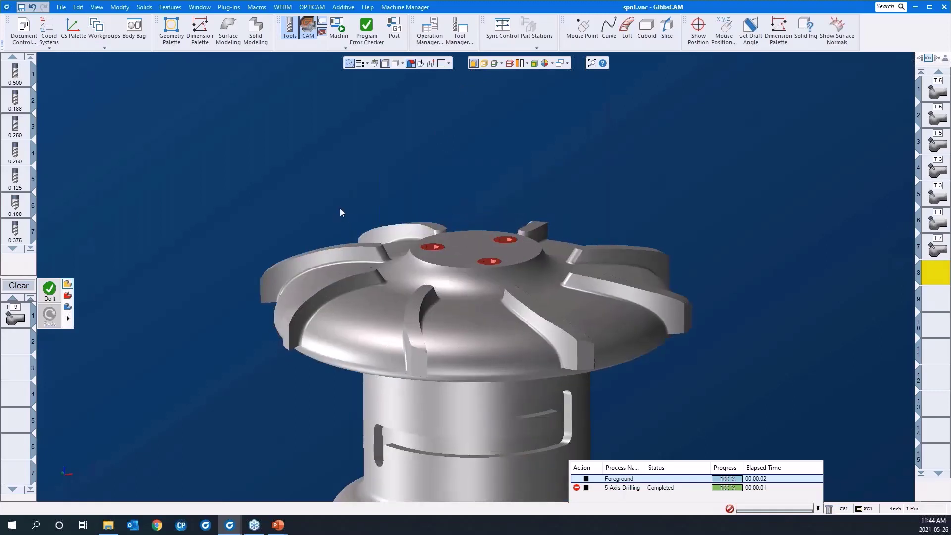
left_click(17, 320)
double_click(17, 320)
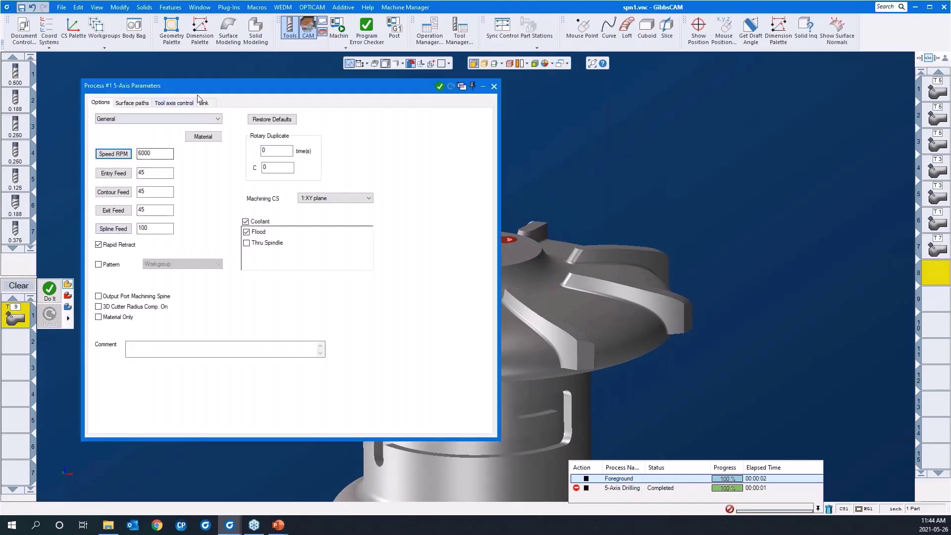
left_click_drag(319, 93, 753, 92)
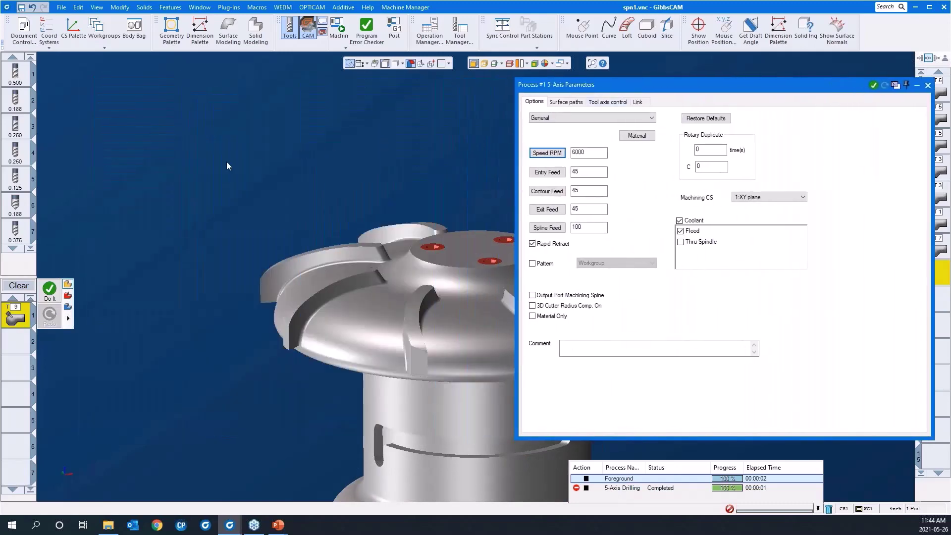
left_click(566, 101)
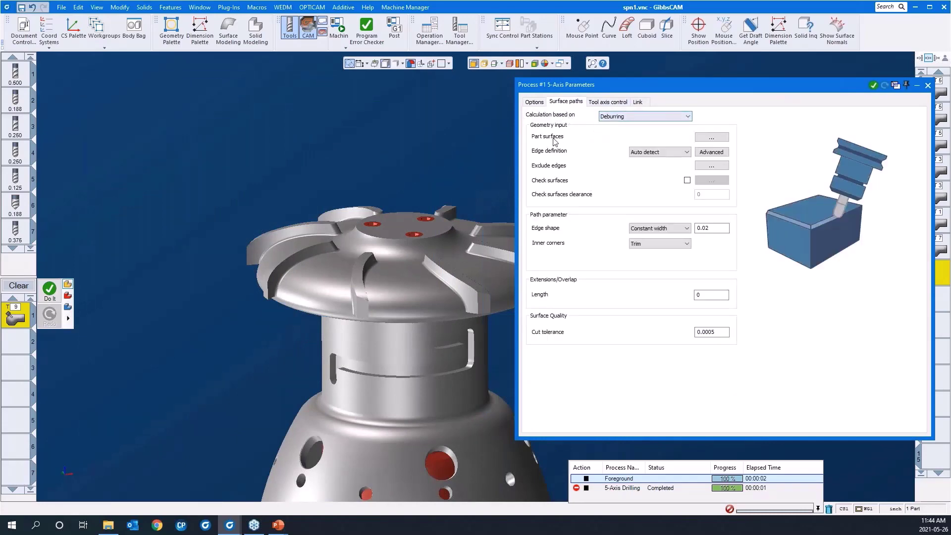
Assign the faces of the saved "blades" feature from the Feature Manager as the deburring part surfaces
left_click(712, 138)
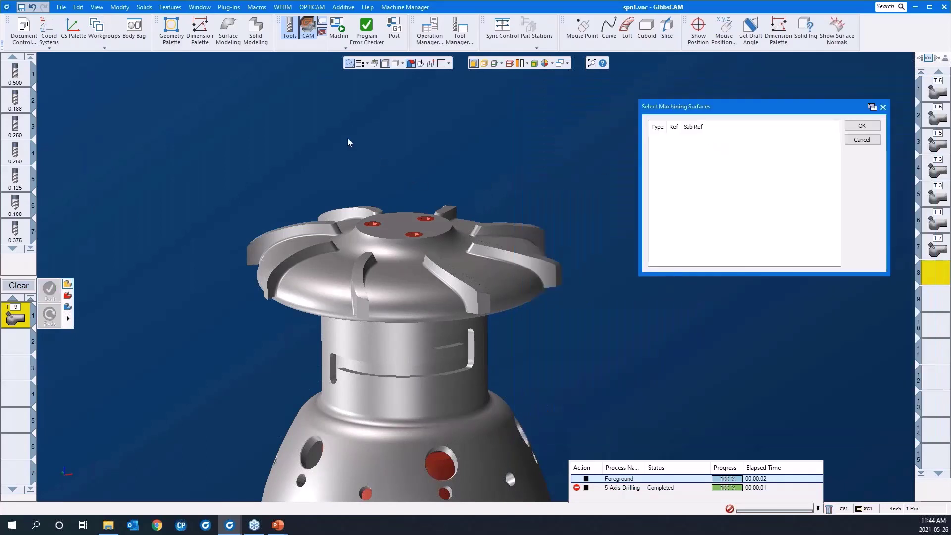
left_click(171, 8)
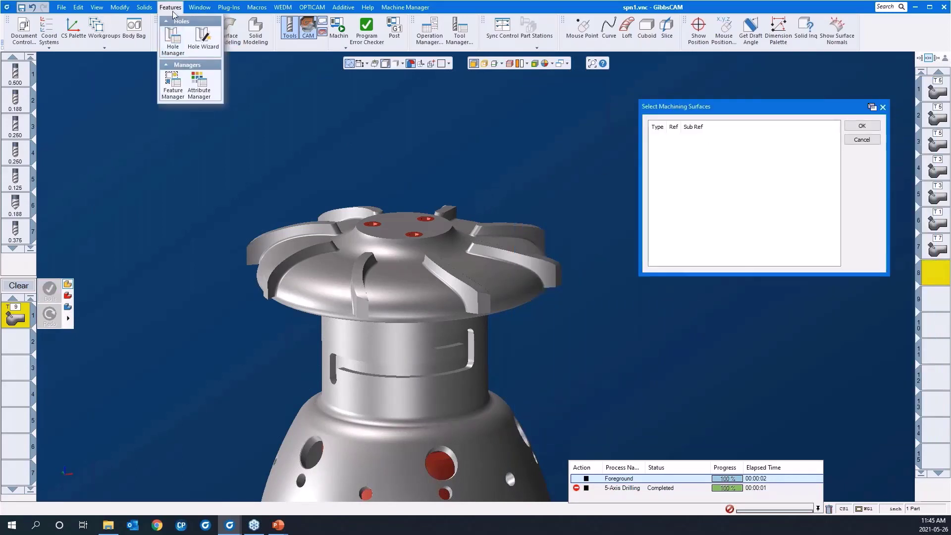
left_click(172, 84)
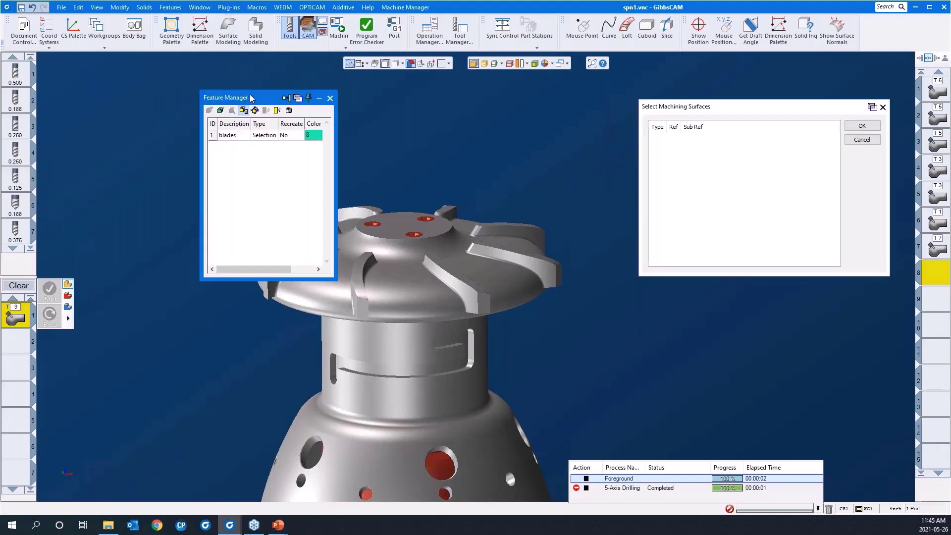
left_click_drag(251, 97, 179, 72)
left_click(163, 110)
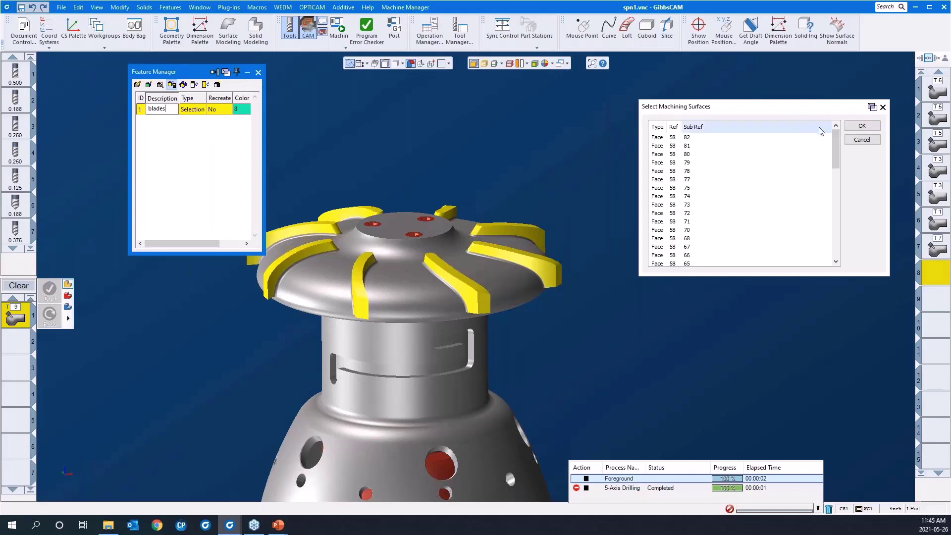
left_click(861, 130)
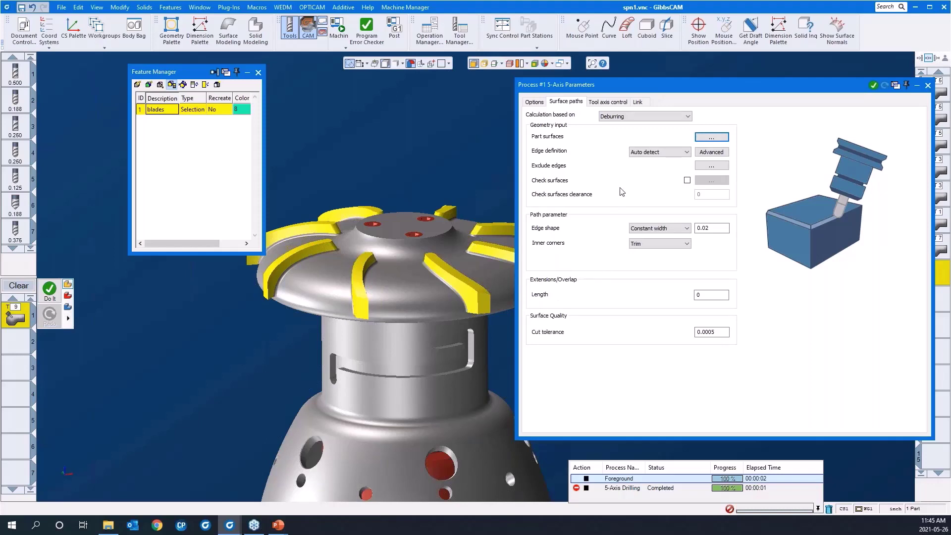
Set the deburring edge's constant width to 0.01 and choose 5 axis (simultaneous) as the machining type
left_click(708, 229)
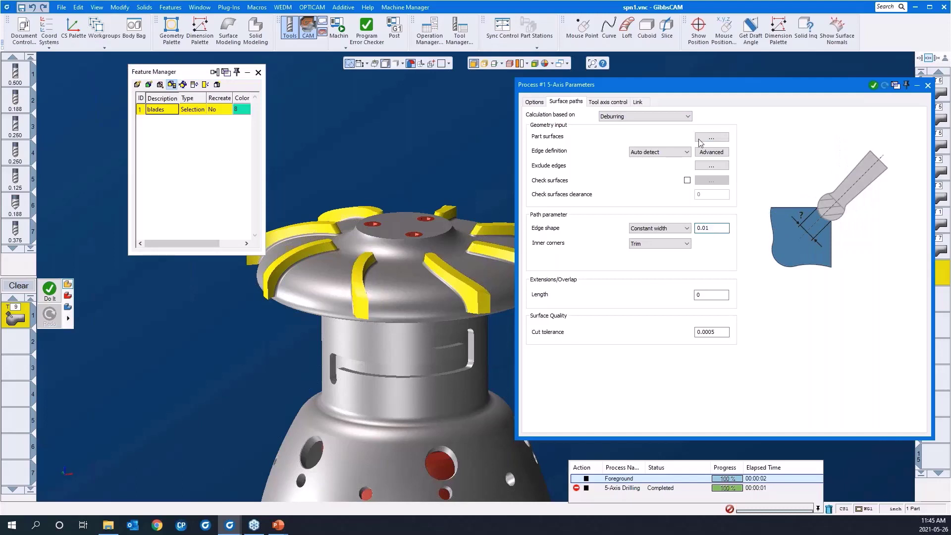
left_click(603, 103)
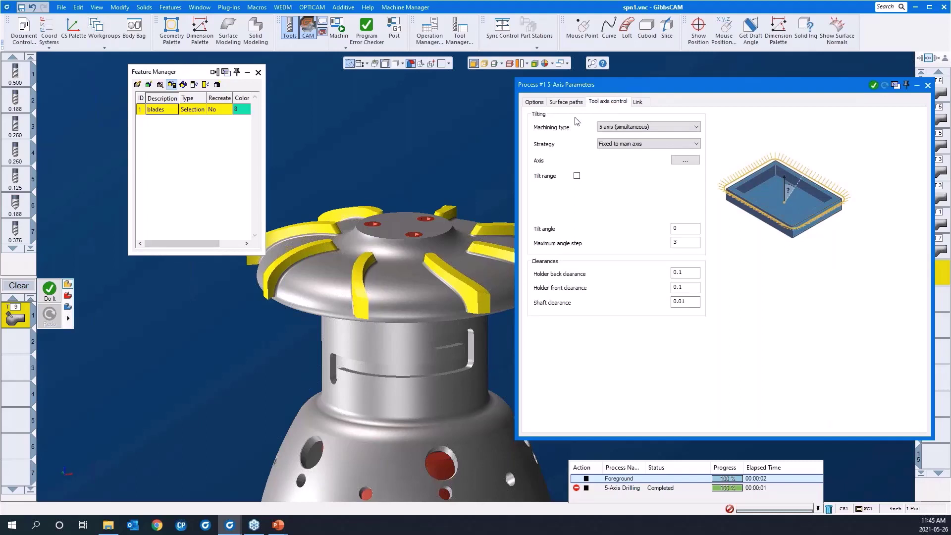
left_click_drag(612, 90, 596, 88)
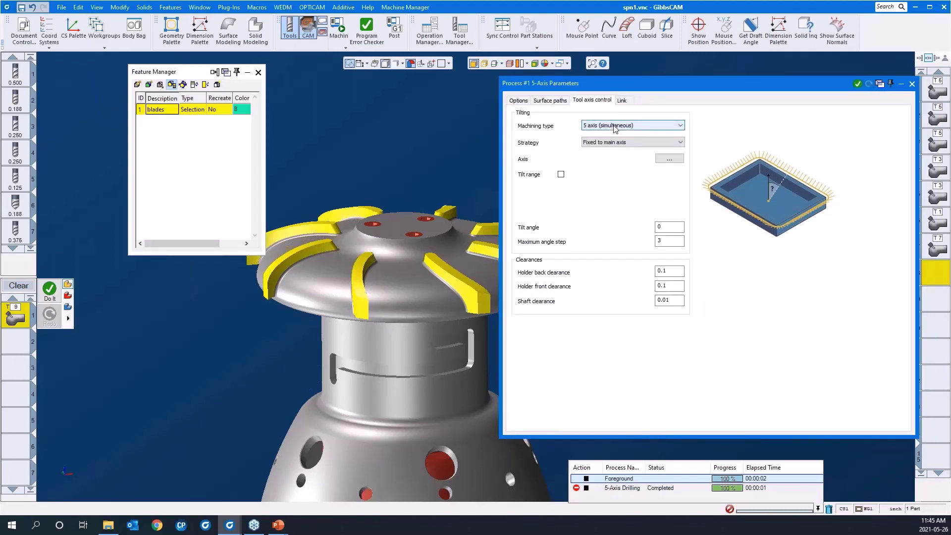
left_click(615, 127)
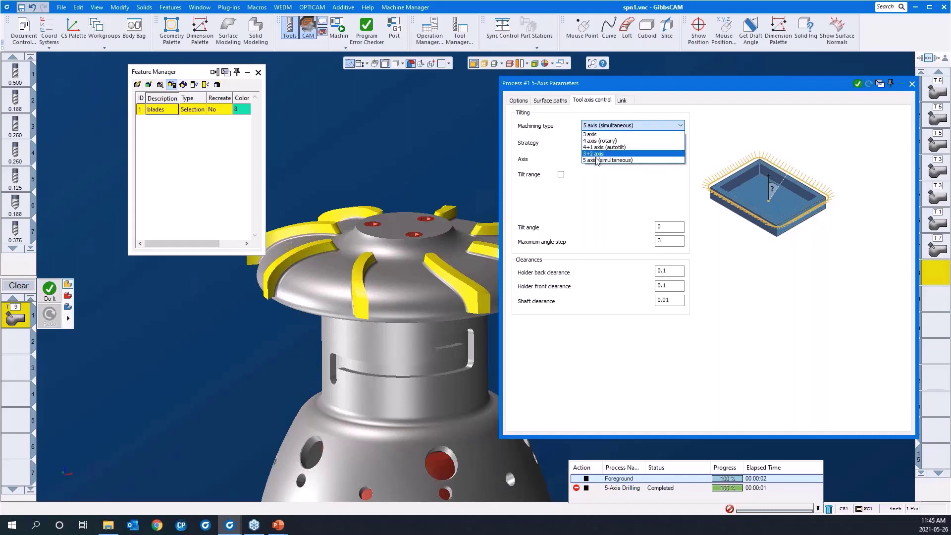
left_click(597, 160)
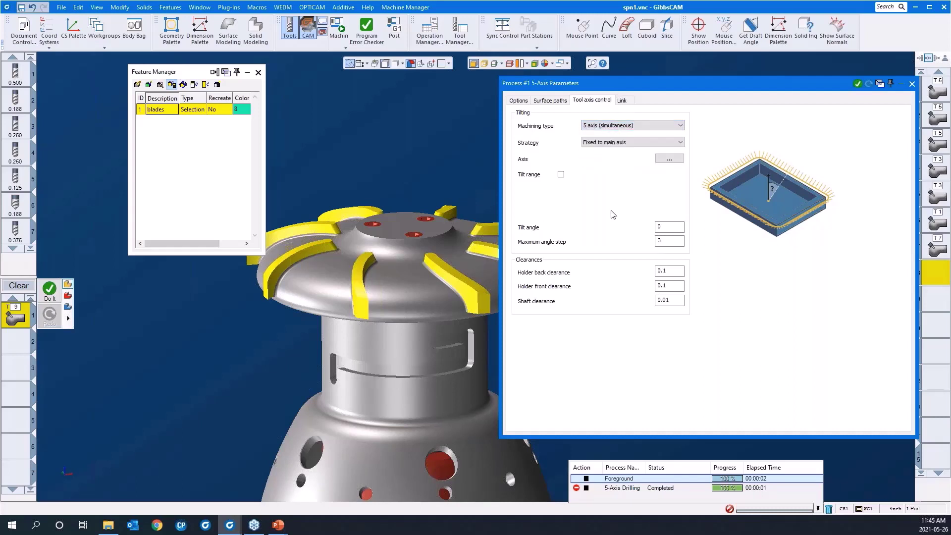
Review the link settings of the 5-axis deburring process and calculate its toolpath along the blade edges
left_click(622, 103)
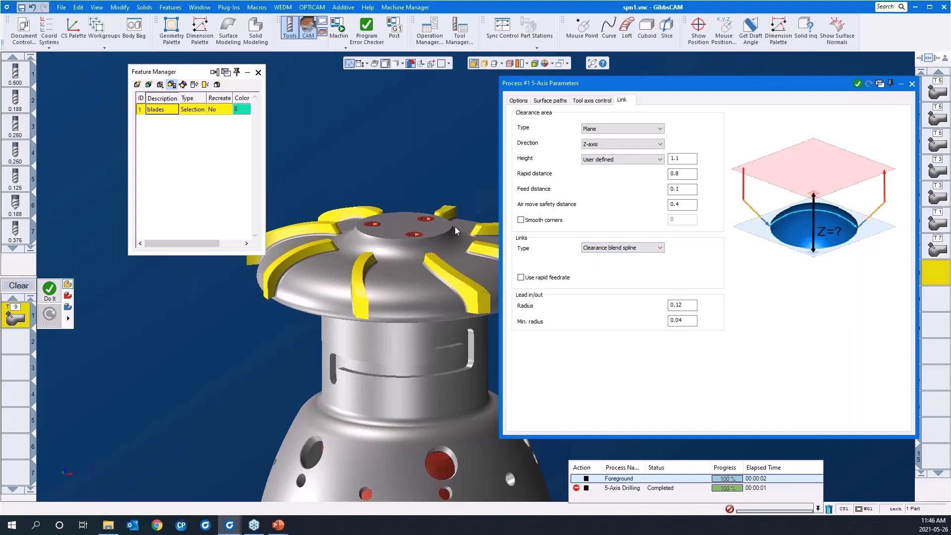
double_click(661, 82)
right_click(649, 168)
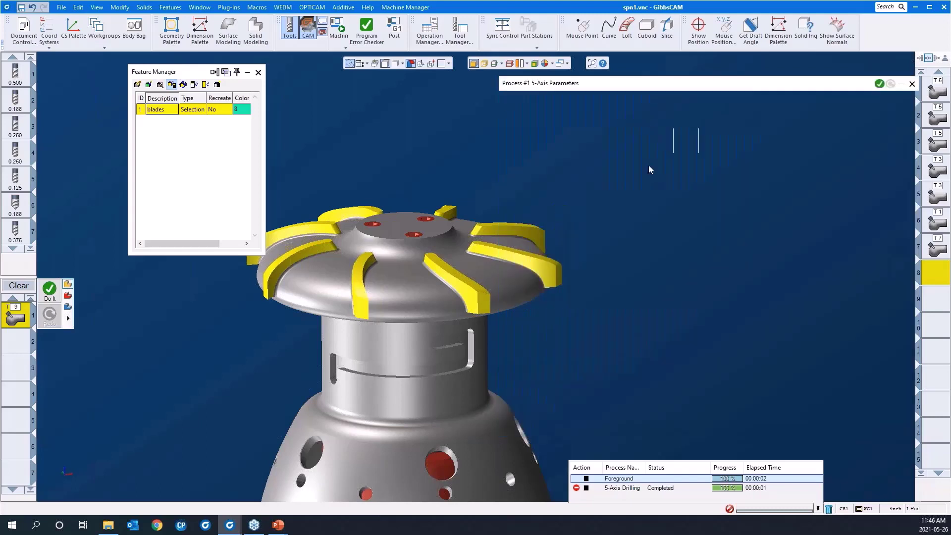
left_click(658, 147)
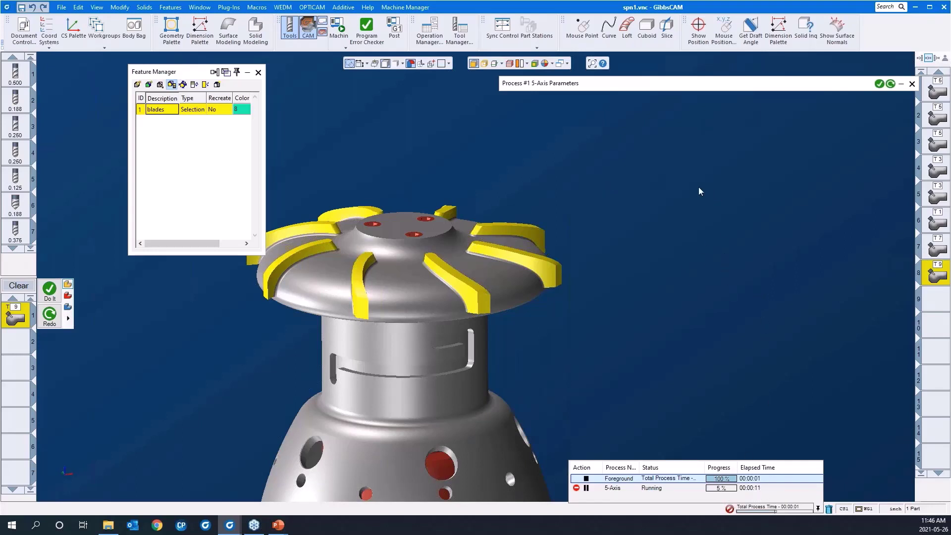
middle_click_drag(699, 189, 634, 270)
scroll(572, 420, "down", 3)
left_click_drag(619, 395, 307, 157)
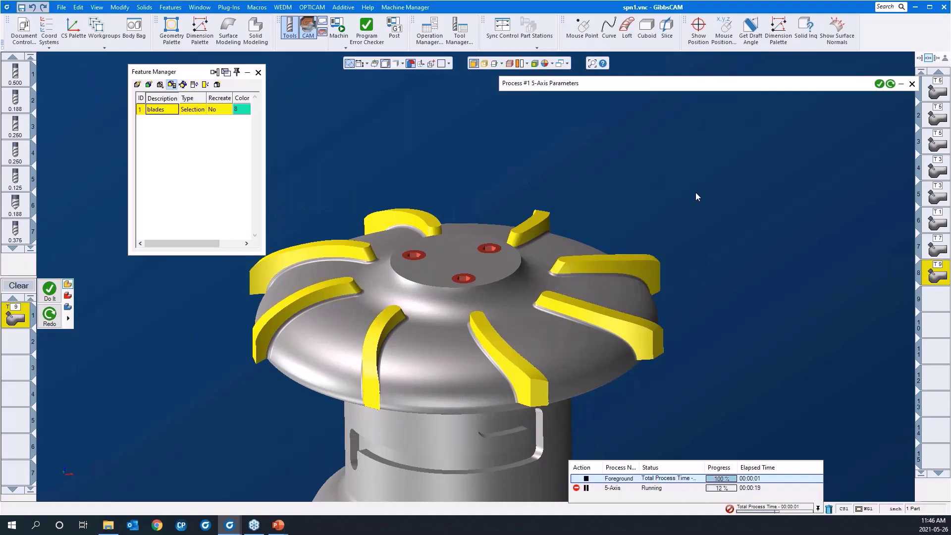
scroll(695, 192, "down", 2)
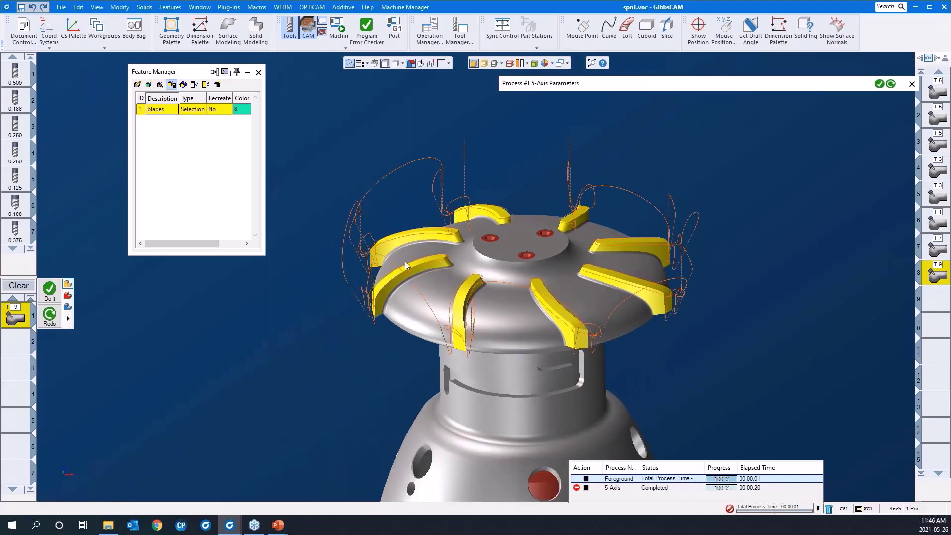
middle_click_drag(448, 333, 347, 94)
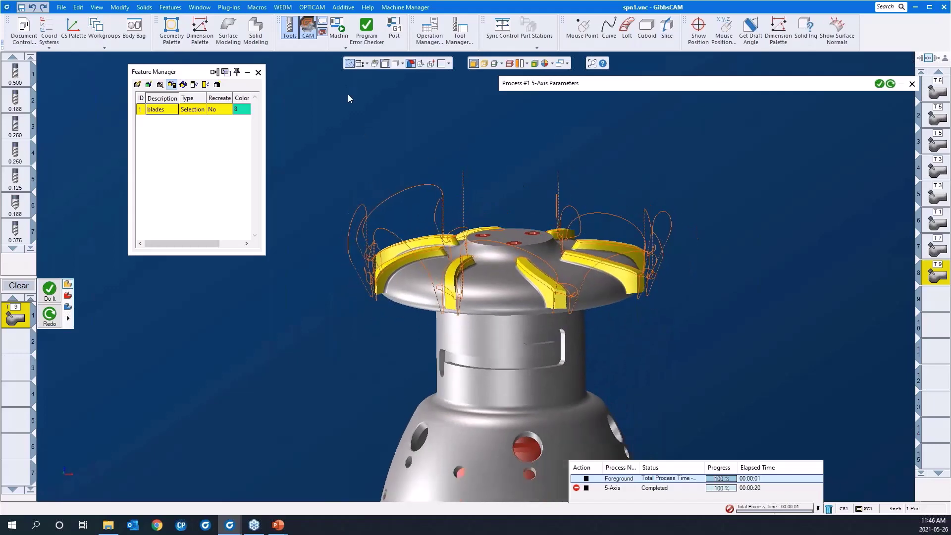
Simulate the blade deburring operation in Op Sim, checking the point-of-view lock, and close the simulation
left_click(345, 50)
left_click(355, 64)
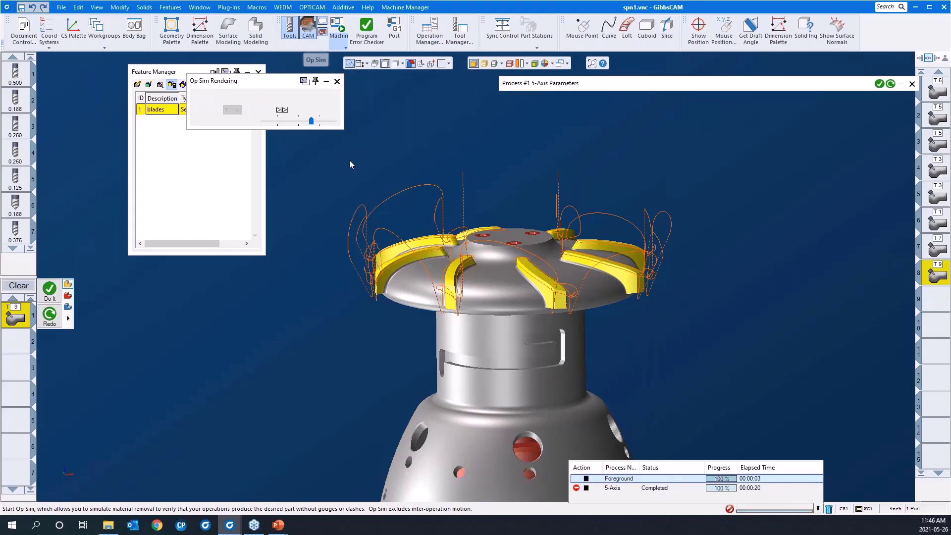
left_click(295, 109)
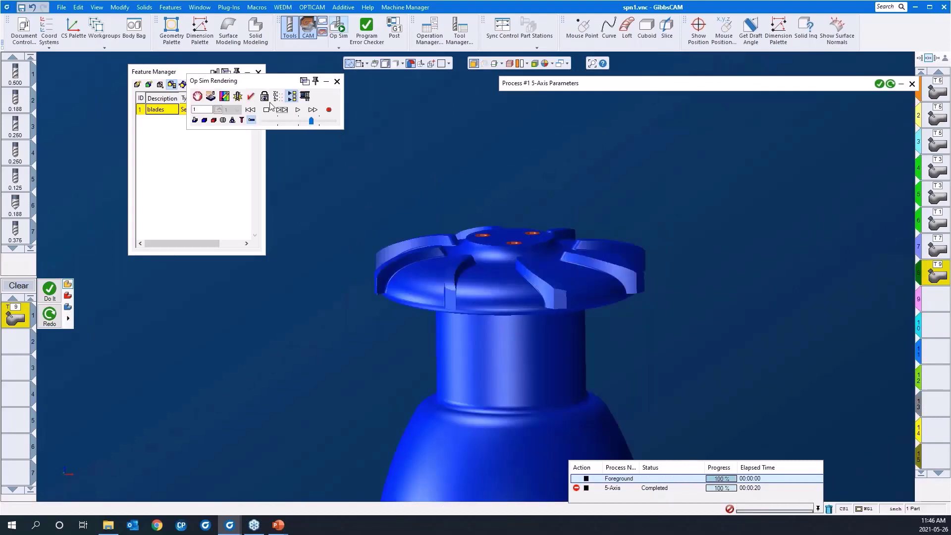
left_click(266, 98)
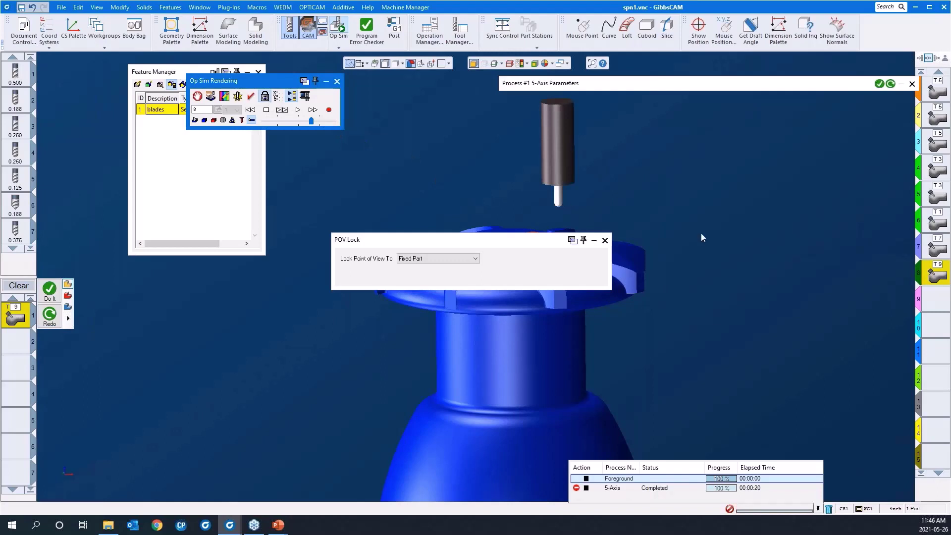
left_click(604, 241)
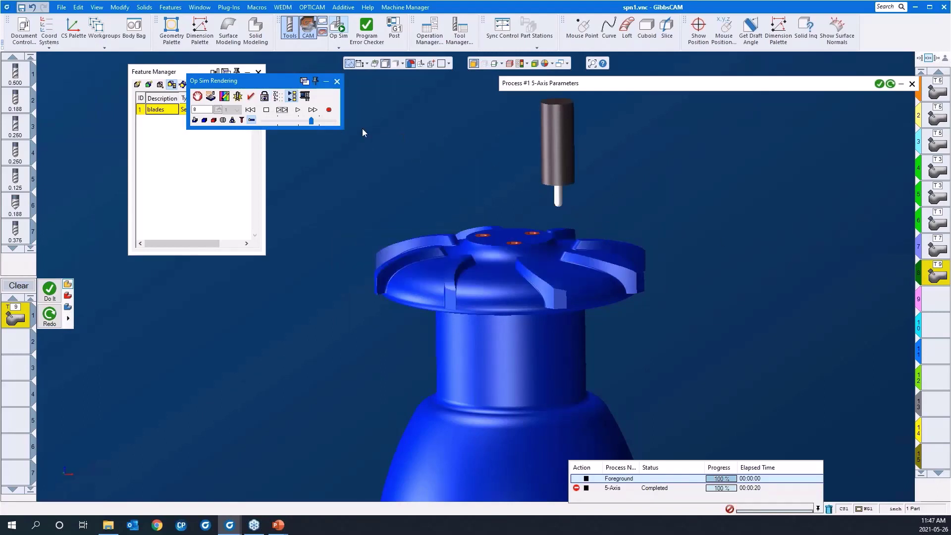
left_click(297, 110)
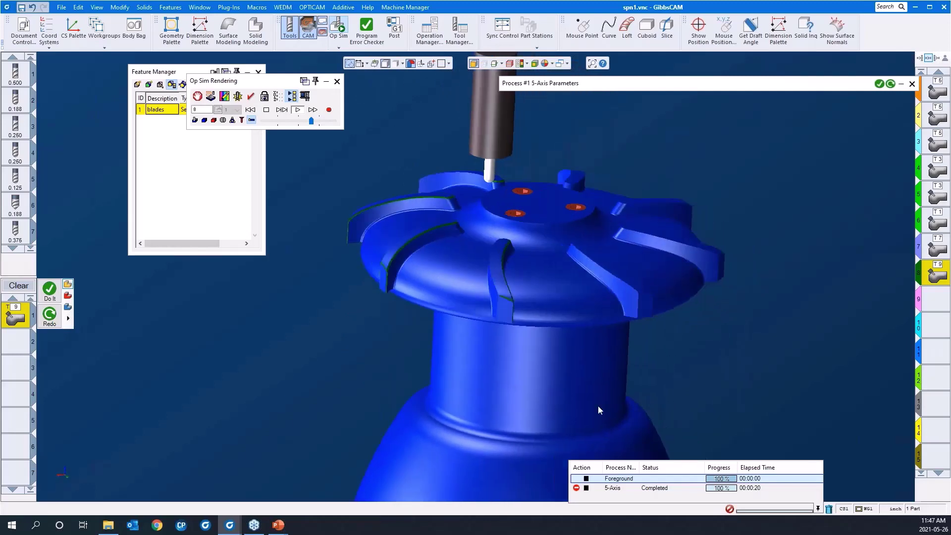
left_click(336, 82)
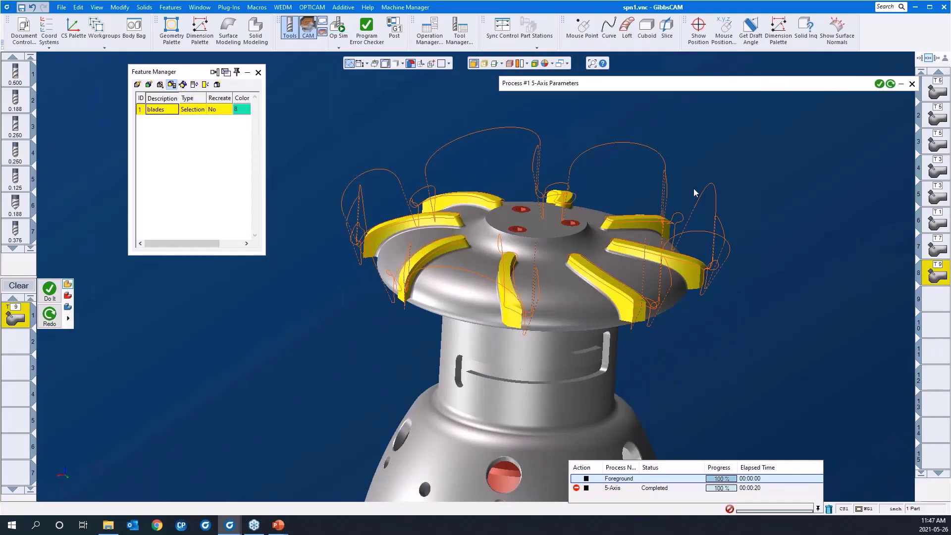
Select the empty ninth operation position, clear the process list and close the Feature Manager
scroll(589, 210, "down", 3)
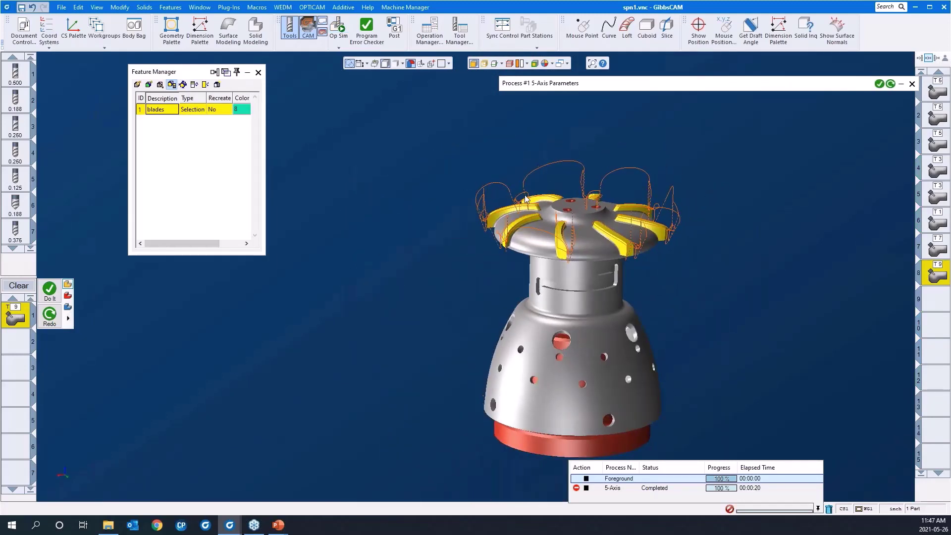
scroll(570, 213, "down", 2)
left_click(932, 300)
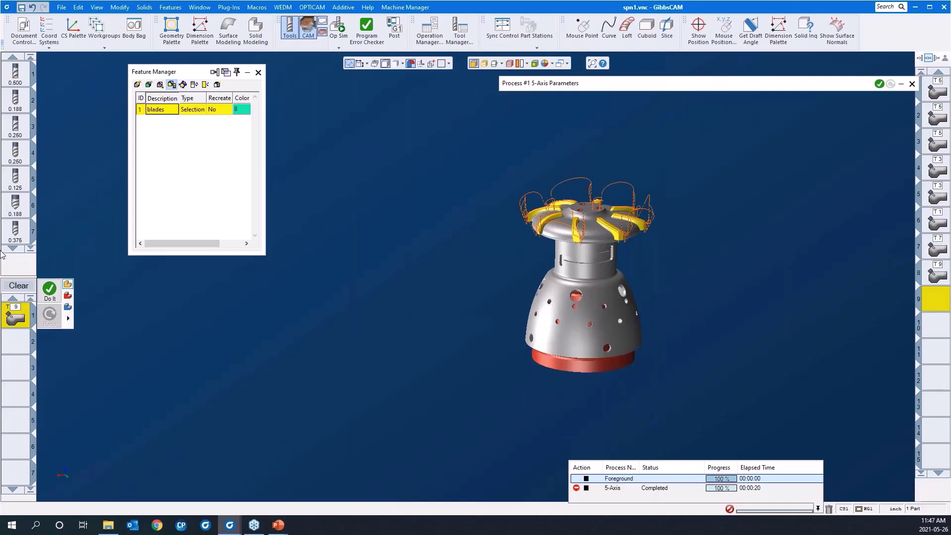
left_click(19, 286)
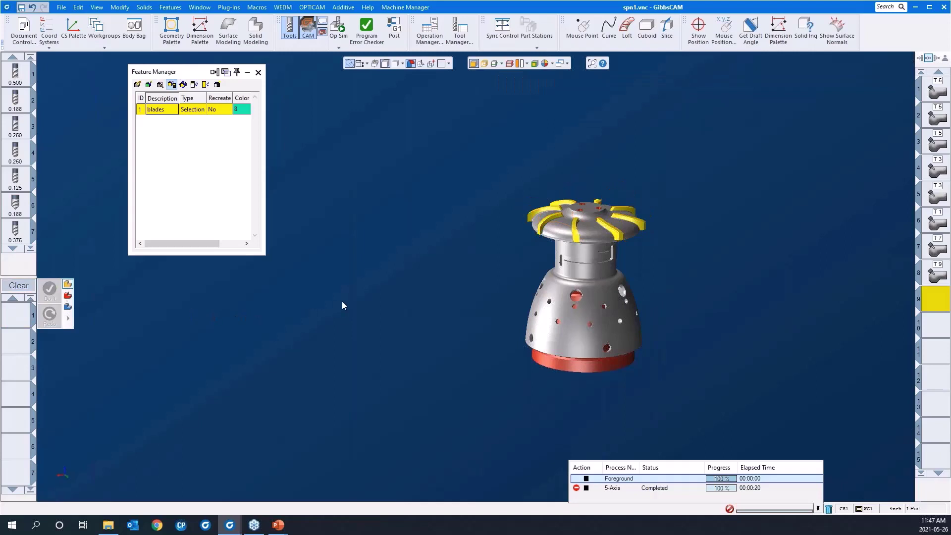
left_click(258, 72)
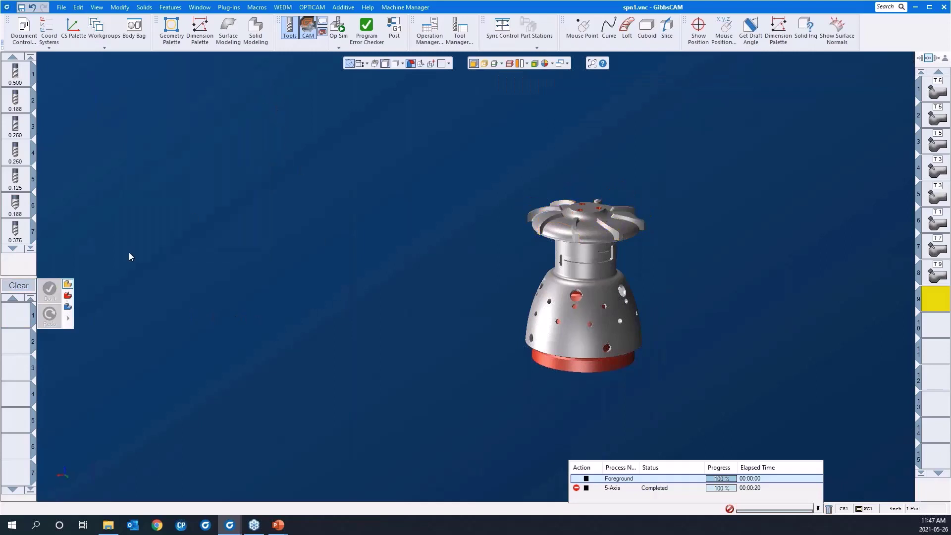
Load the saved process "geodesic 3AS" into the first position of the process list
double_click(23, 321)
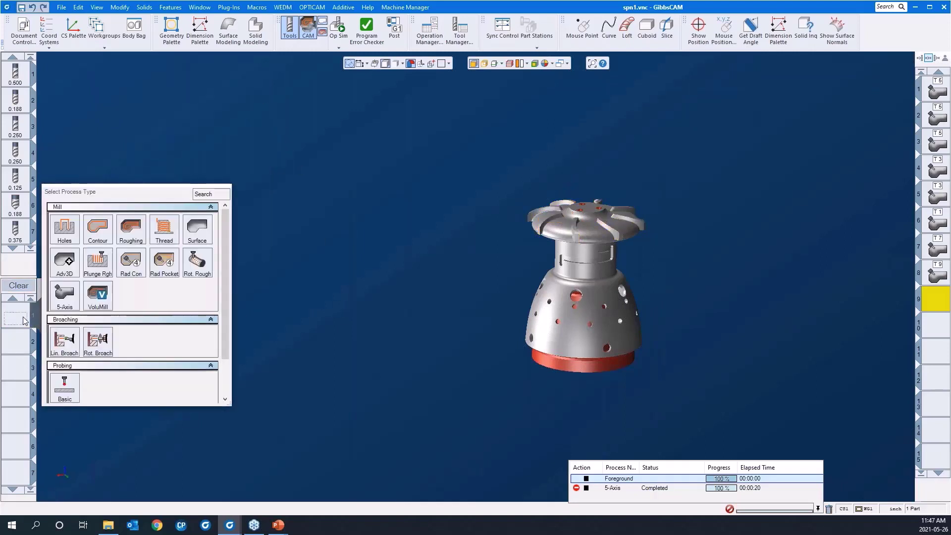
left_click(285, 213)
right_click(13, 316)
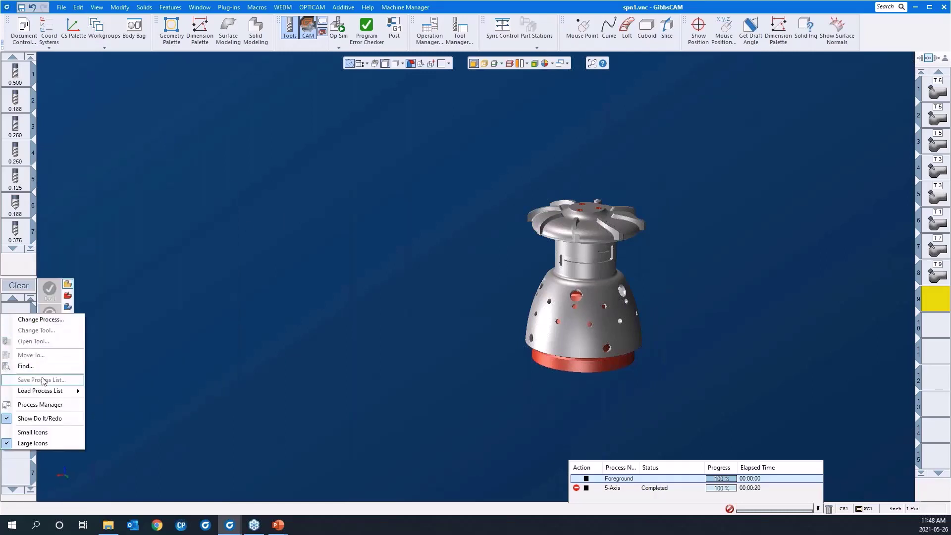
mouse_move(50, 395)
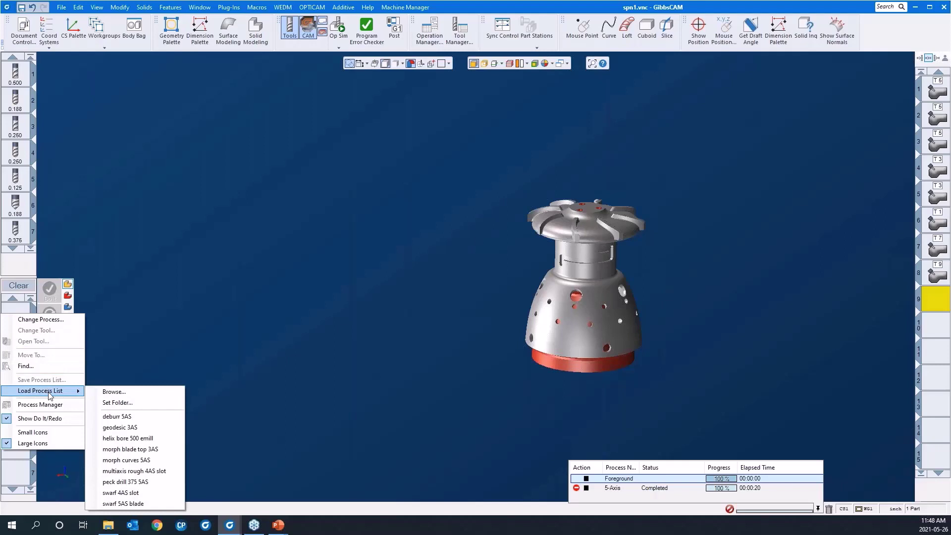
left_click(131, 429)
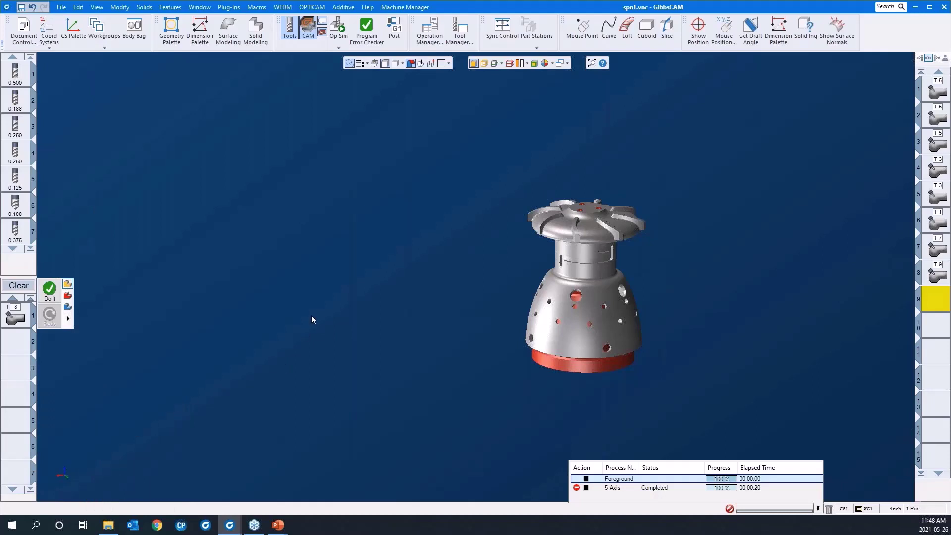
Open the surface path settings of the loaded geodesic machining process, keeping the part visible beside the dialog
left_click(14, 318)
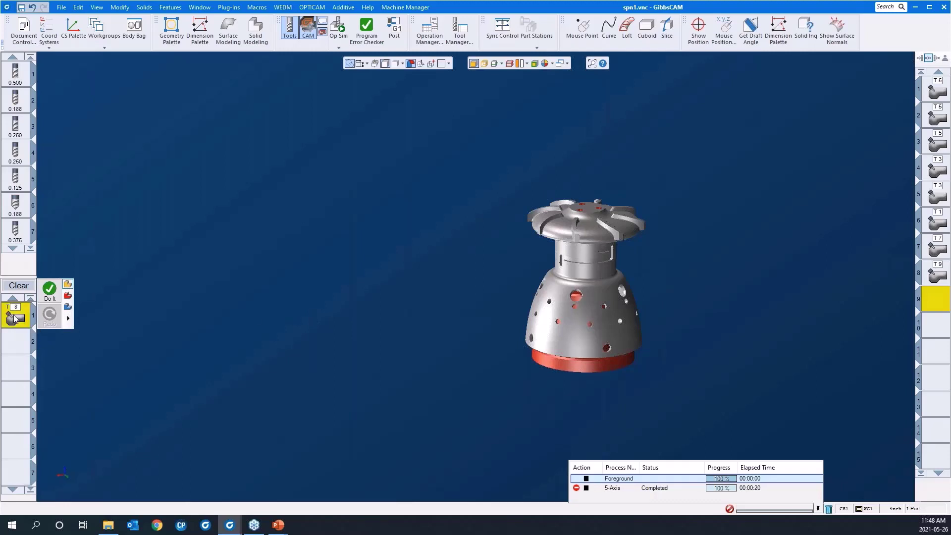
double_click(14, 318)
left_click_drag(557, 85, 162, 77)
left_click(153, 93)
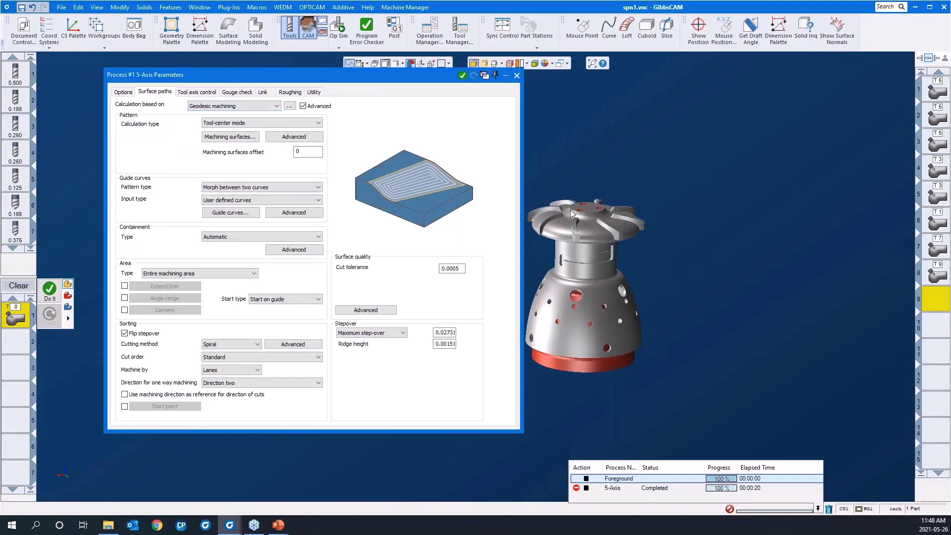
middle_click_drag(716, 263, 795, 265)
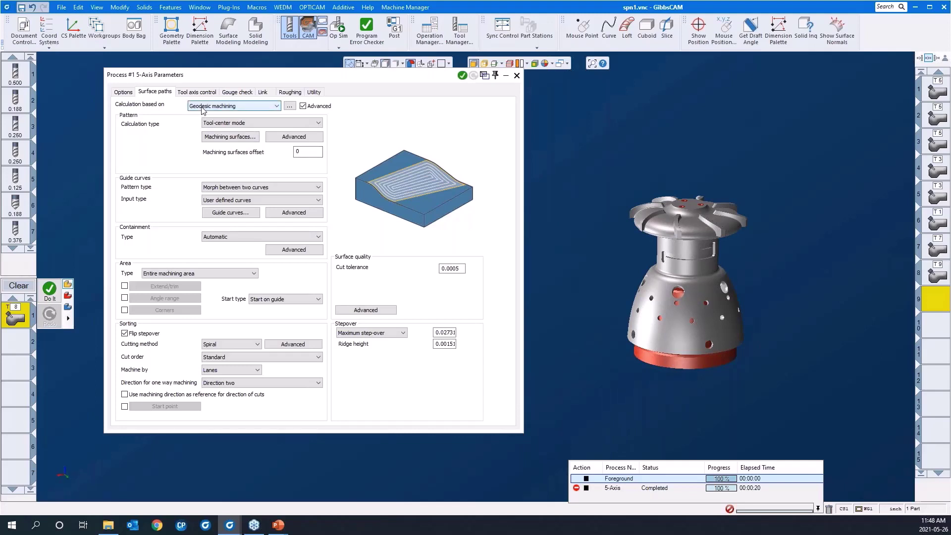
Assign the curved face around the hub at the inner blade ends as the geodesic machining surface
left_click(217, 138)
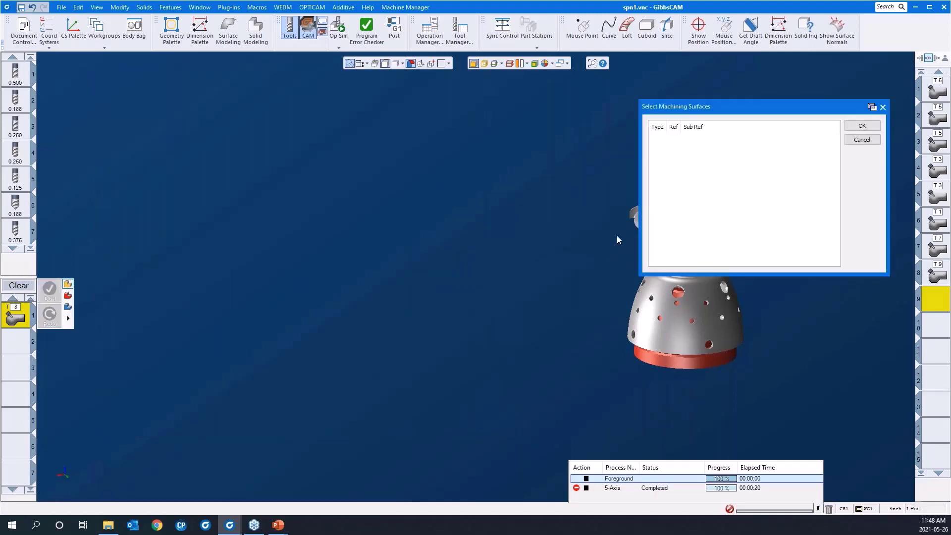
middle_click_drag(555, 240, 364, 241)
left_click_drag(414, 161, 629, 293)
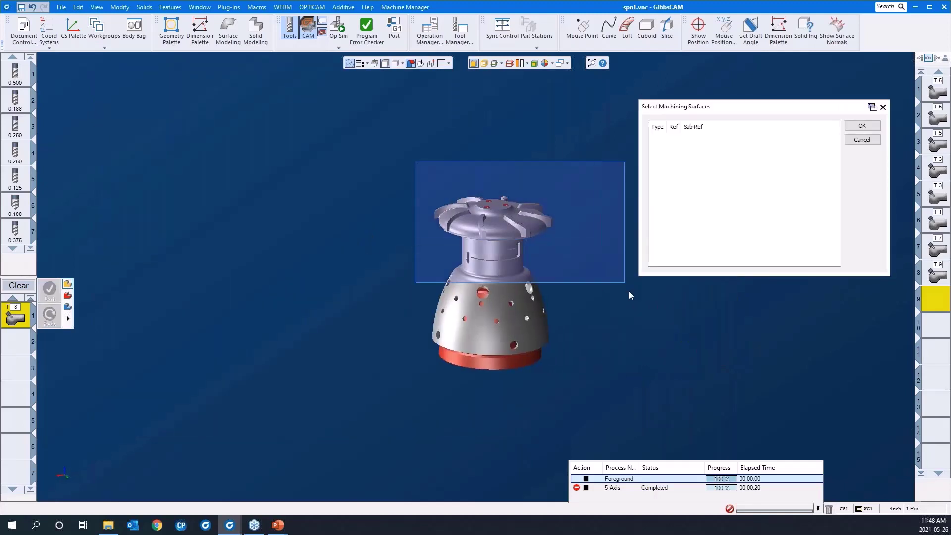
left_click(397, 229)
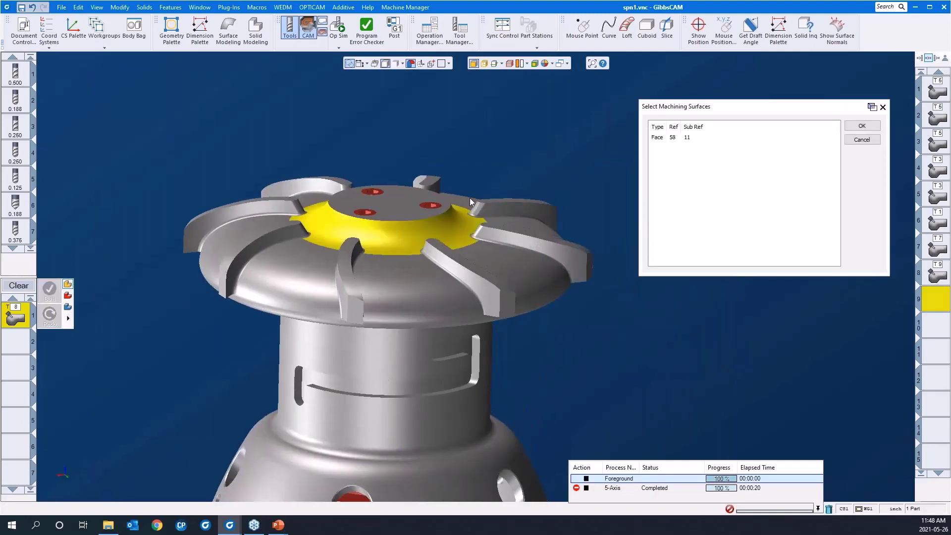
scroll(469, 197, "down", 2)
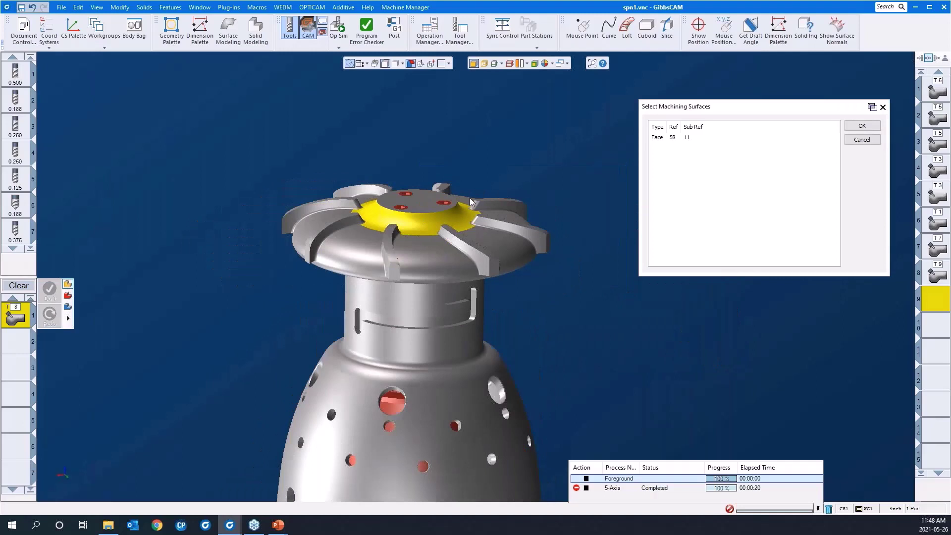
left_click(856, 126)
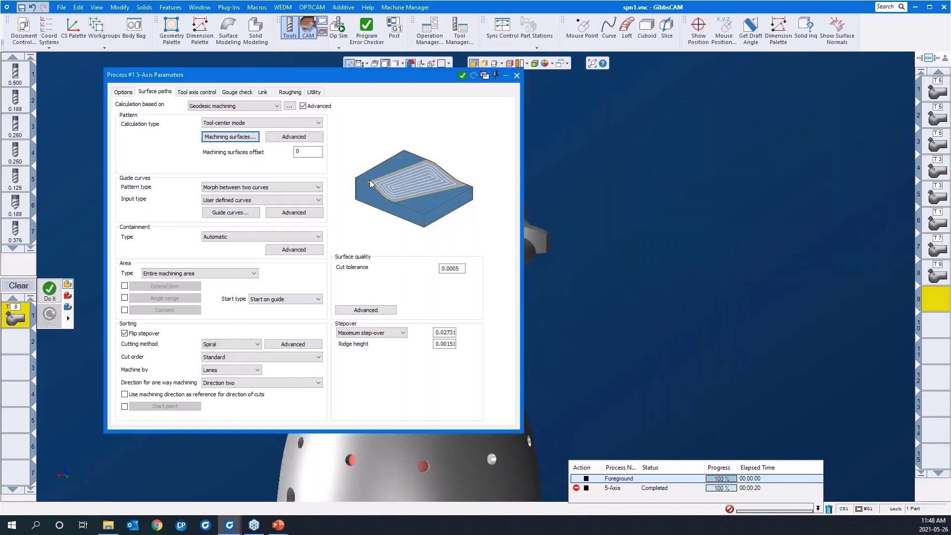
scroll(686, 221, "down", 2)
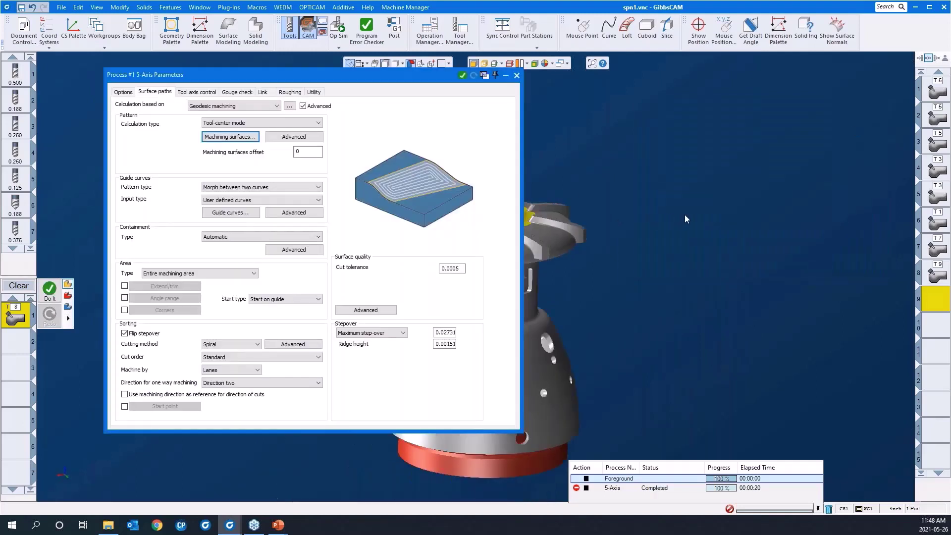
Start selecting the geodesic guide curves and turn on edge selection for the part
left_click(231, 213)
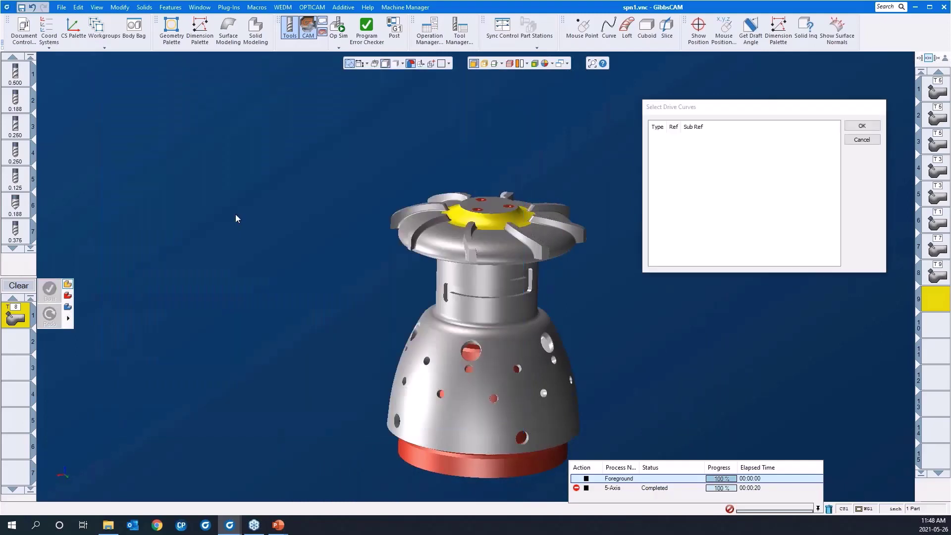
left_click(488, 65)
scroll(535, 272, "up", 5)
middle_click_drag(477, 319, 461, 330)
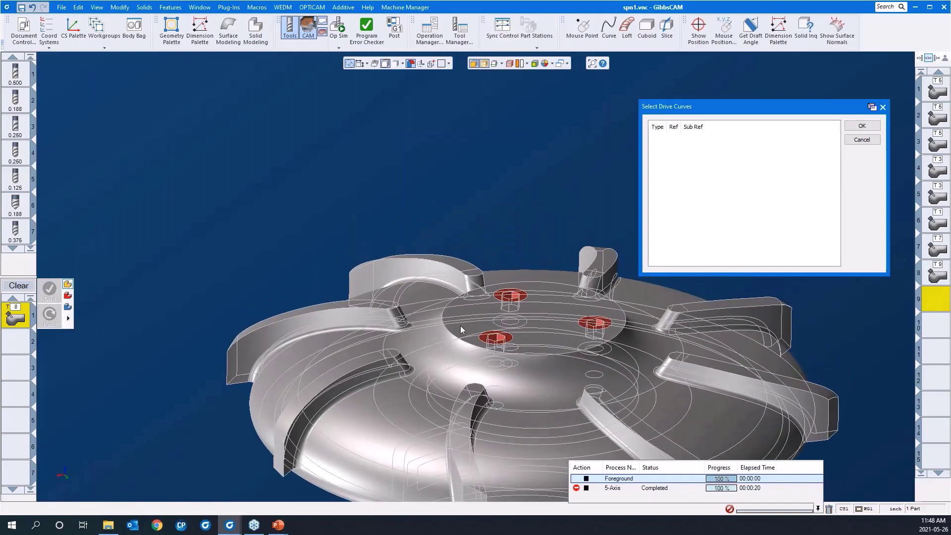
Try to pick the hub's upper circular edge and the lower edge between two blades as guide curves, and clear the selection
left_click(446, 331)
middle_click_drag(450, 372, 344, 456)
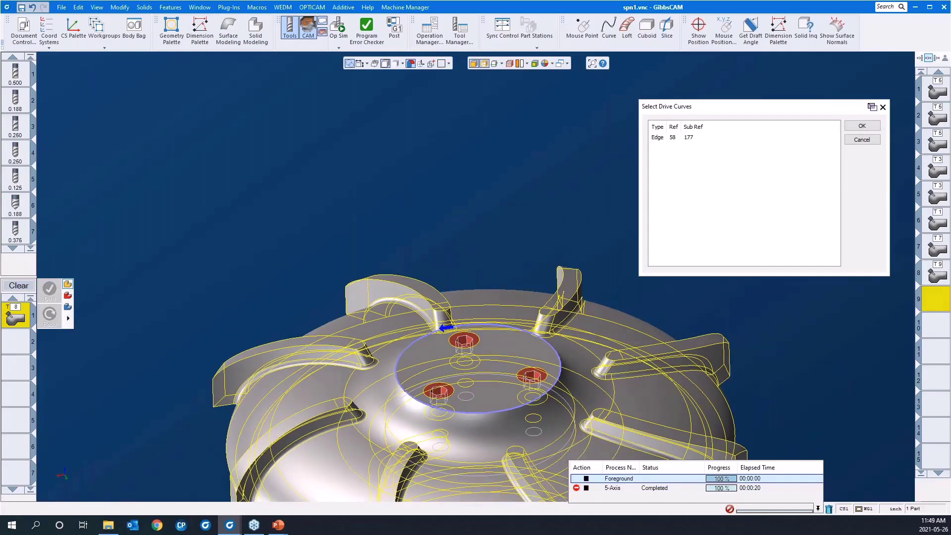
left_click(353, 432)
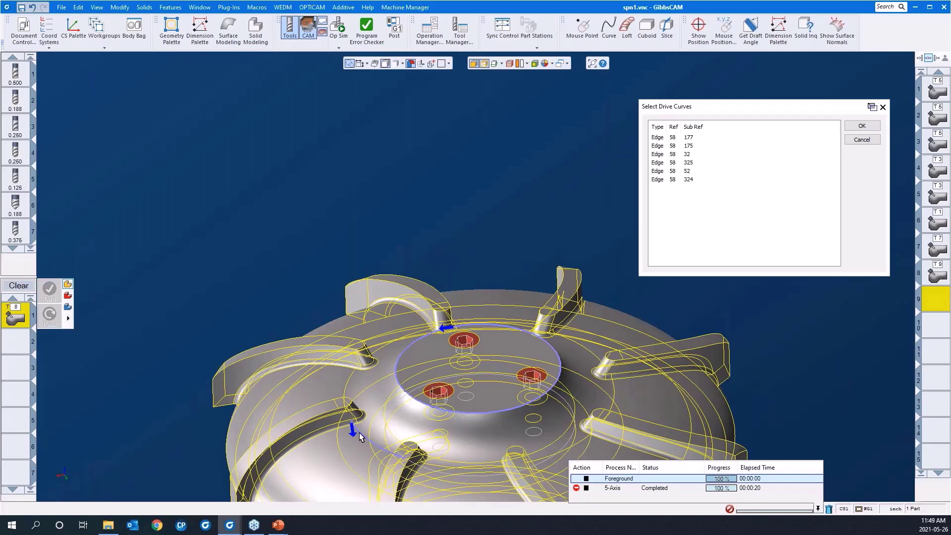
middle_click_drag(359, 432, 370, 444)
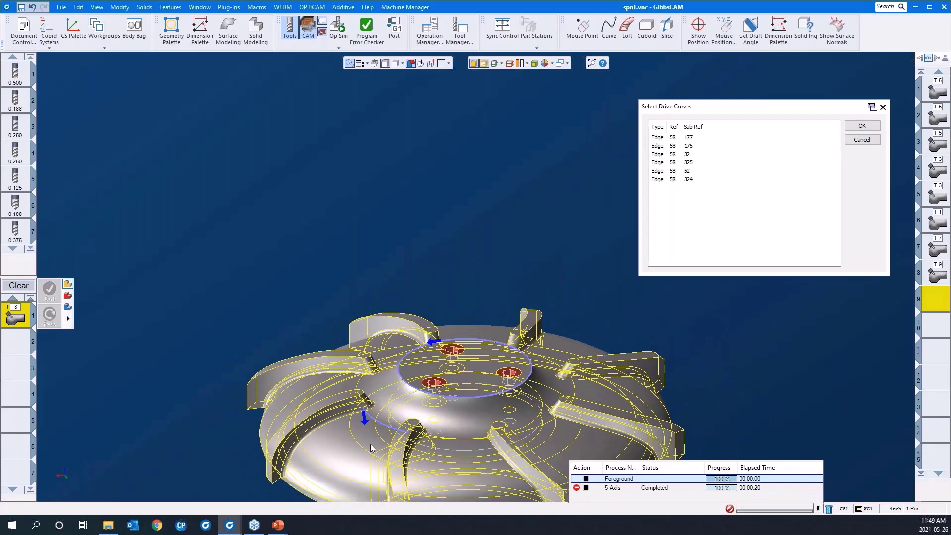
left_click(320, 245)
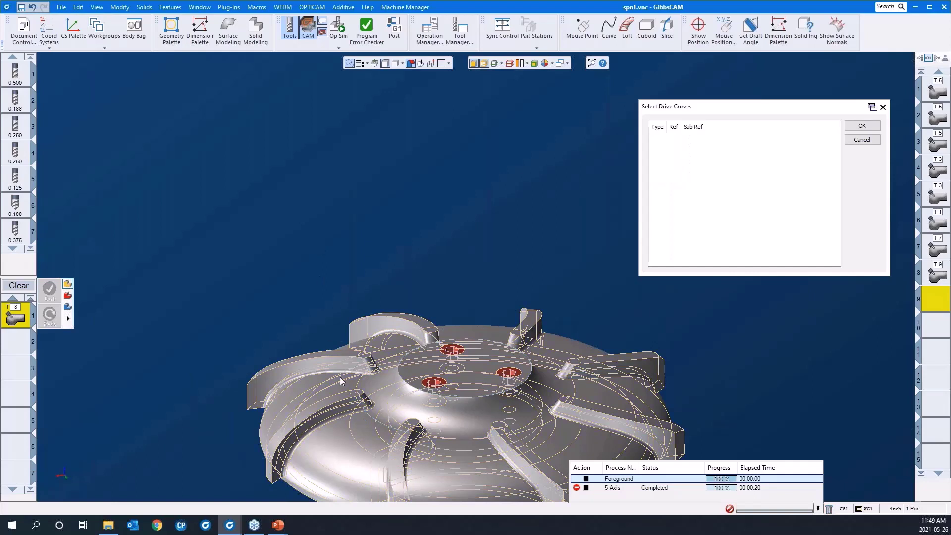
Assign the chained lower edge around the hub and the hub's upper circular edge as the two geodesic guide curves
right_click(369, 416)
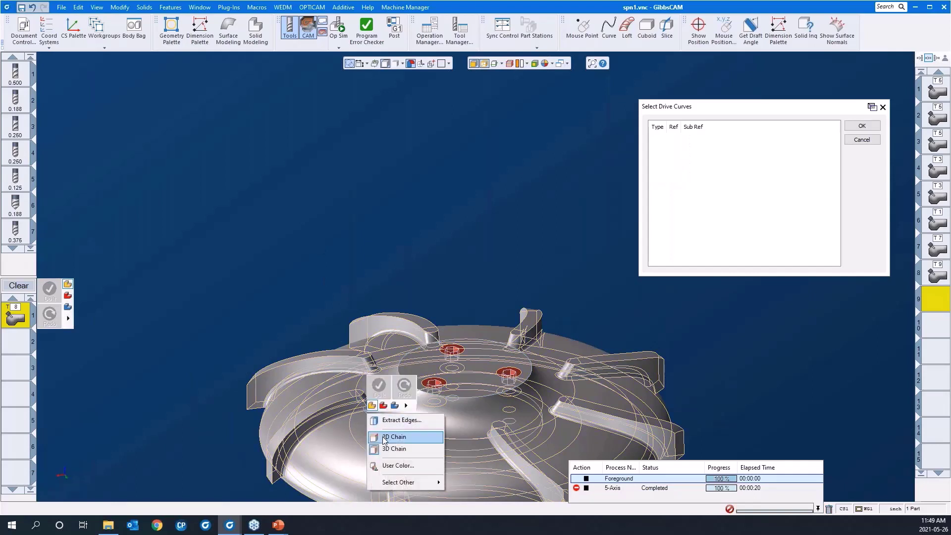
left_click(384, 438)
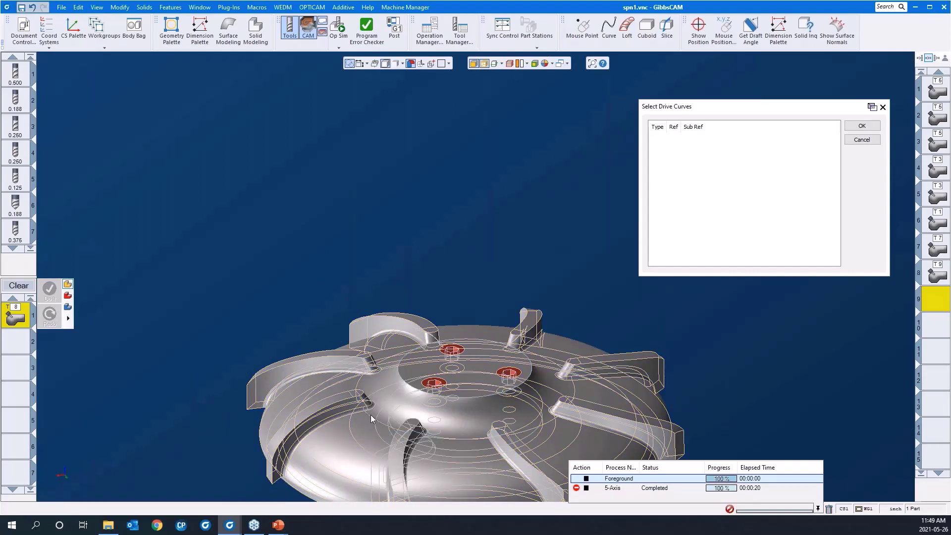
left_click(372, 419)
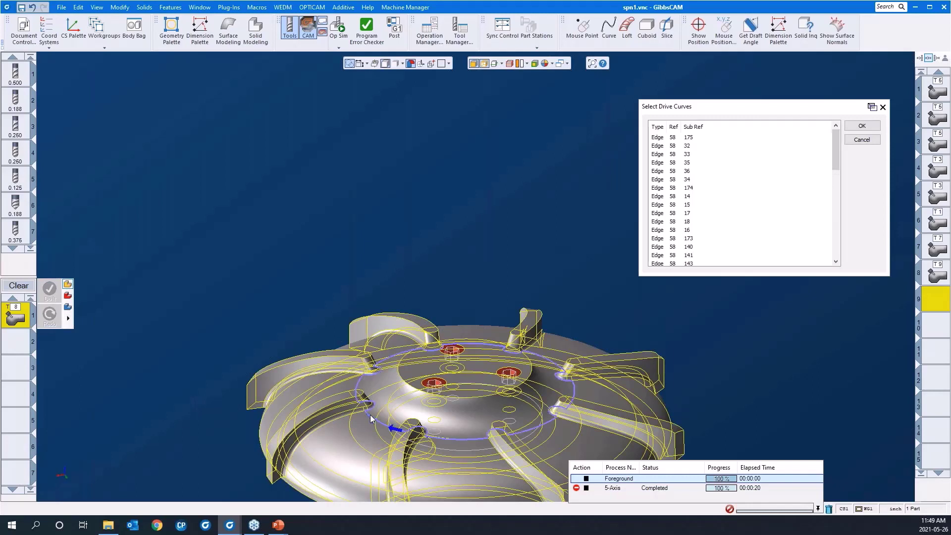
left_click(471, 414)
left_click(860, 126)
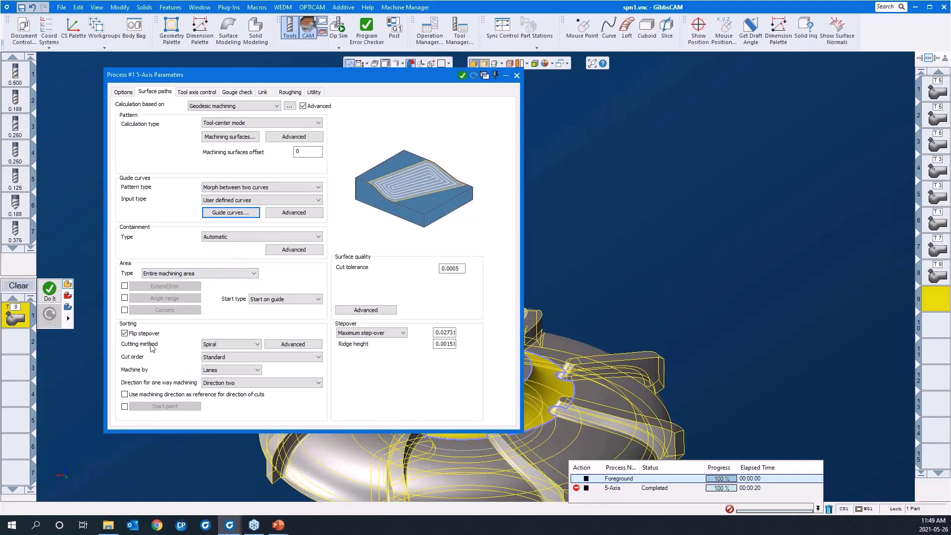
Accept the full spiral with closed first and last contours, and change the maximum step-over value
scroll(768, 199, "down", 4)
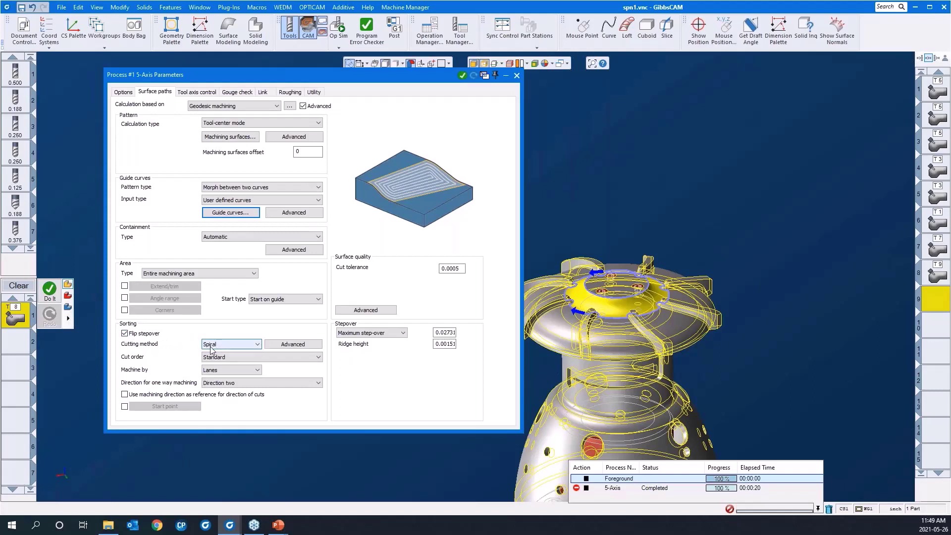
left_click(289, 345)
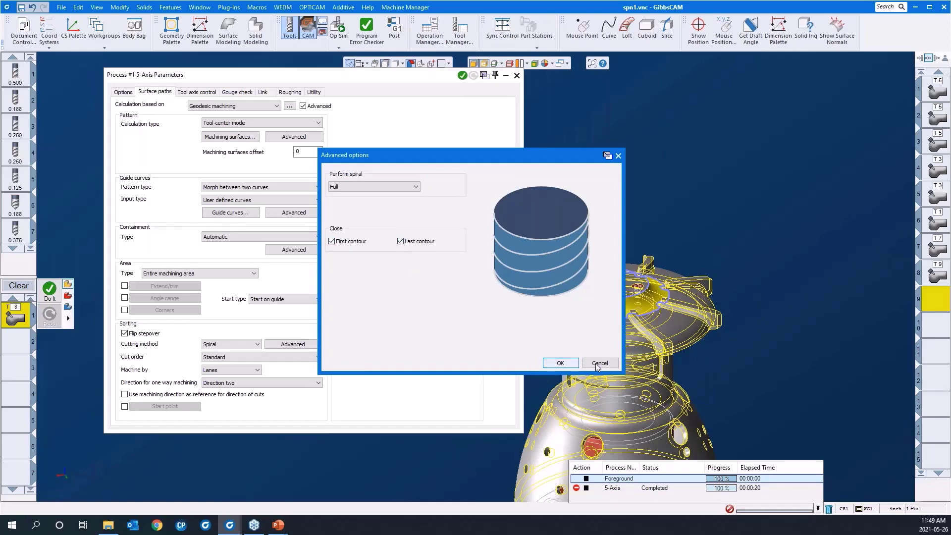
left_click(560, 363)
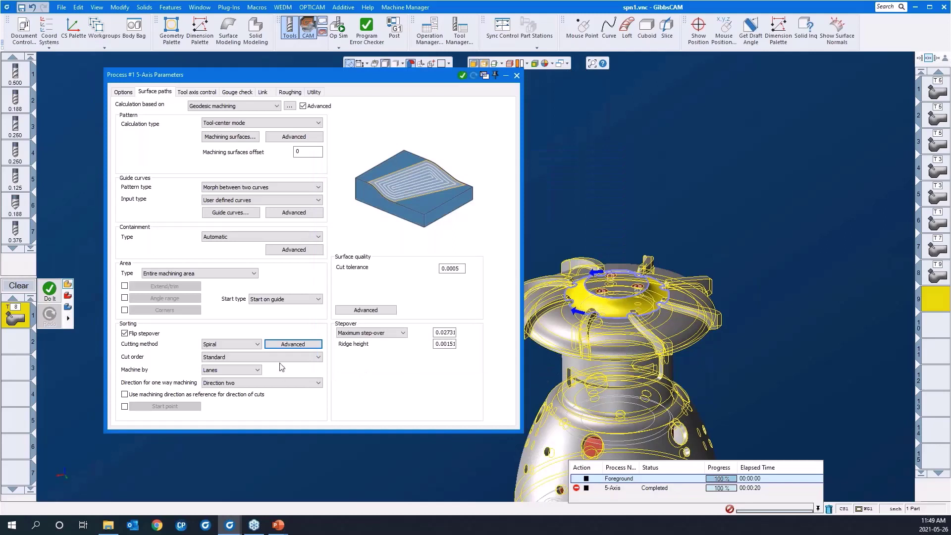
double_click(446, 334)
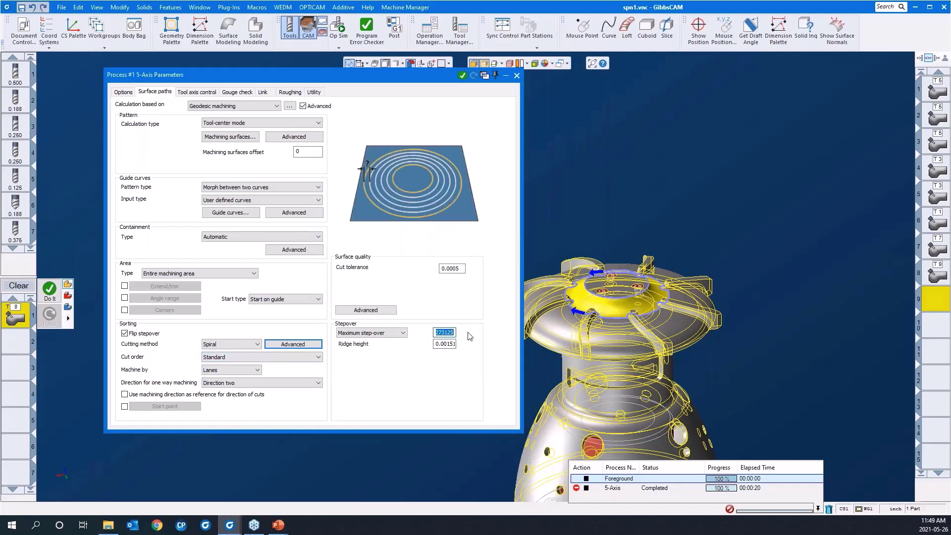
type("3")
Review the 3 Axis output and gouge check settings, collapse the process dialog, and generate the geodesic toolpath on the hub surface
left_click(193, 93)
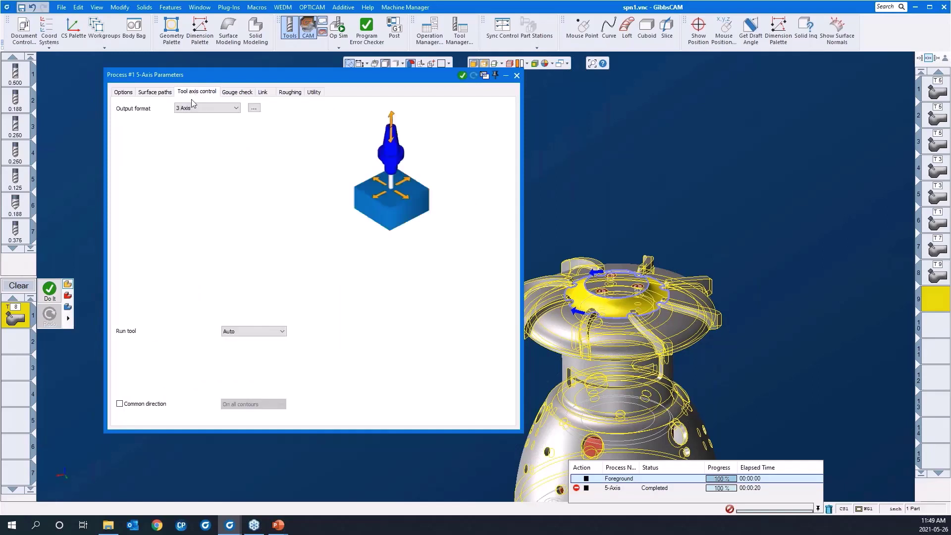
left_click(226, 93)
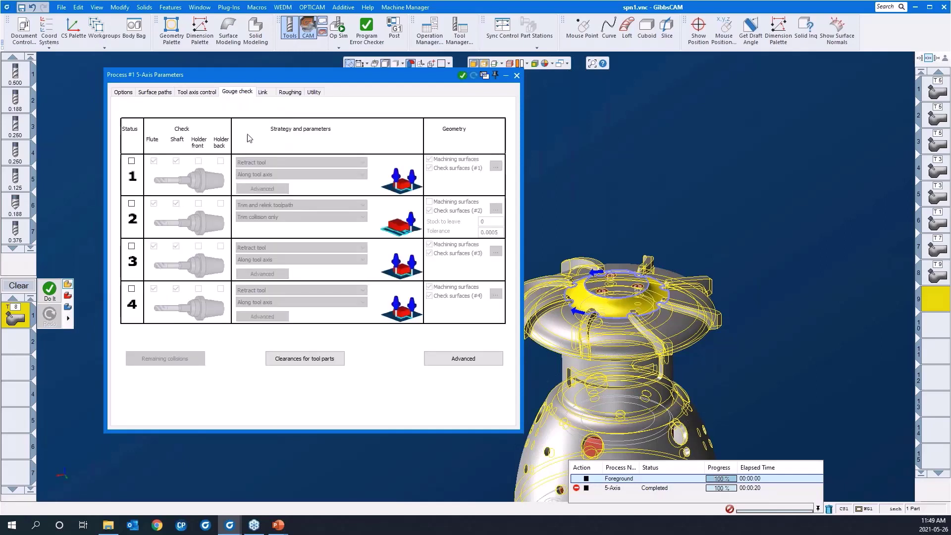
double_click(266, 79)
right_click(291, 175)
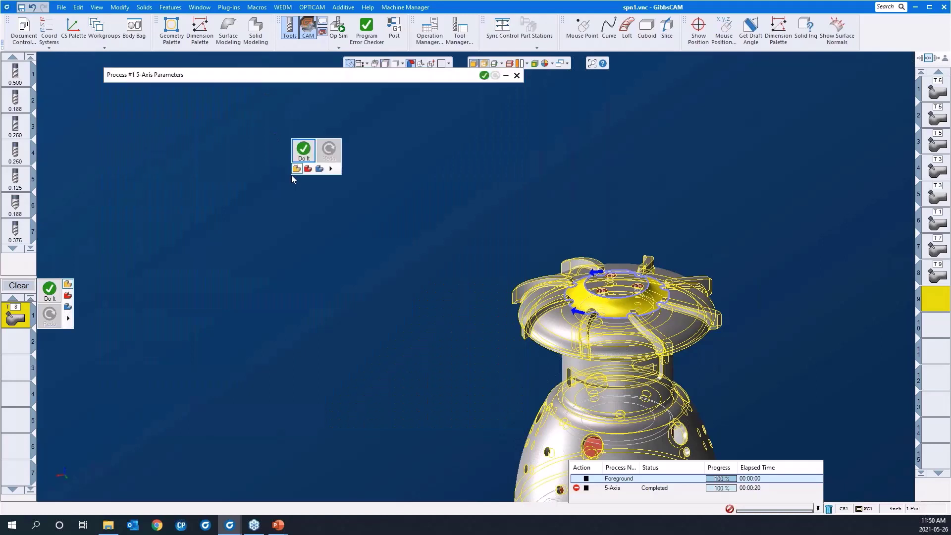
left_click(302, 150)
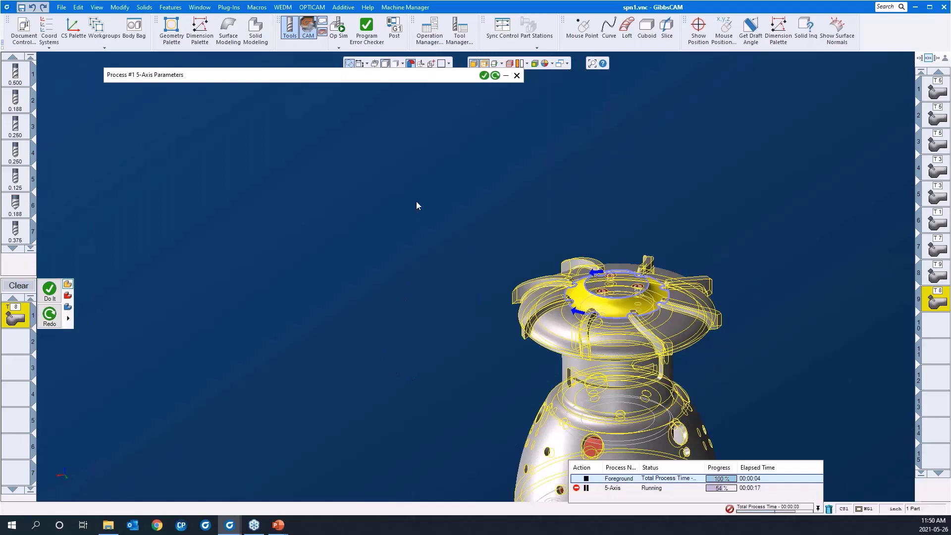
left_click_drag(425, 196, 795, 387)
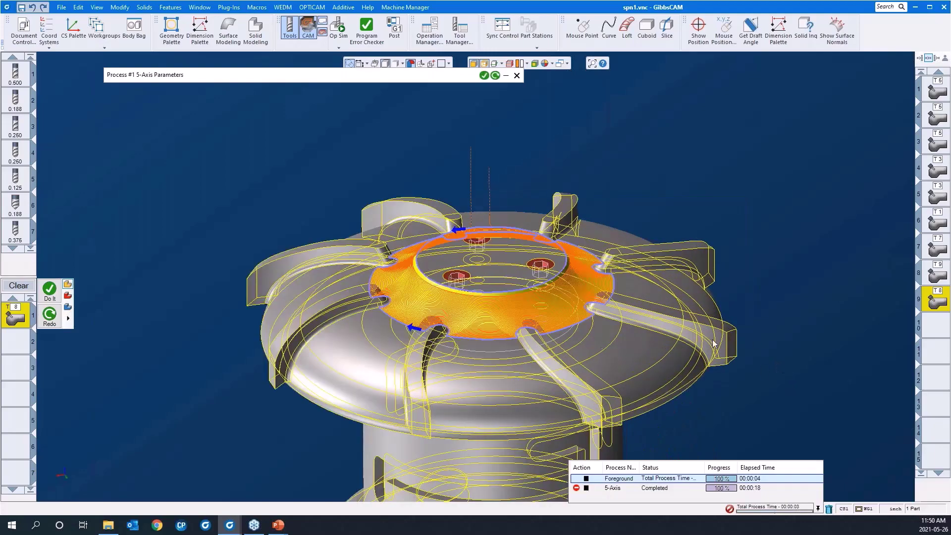
middle_click_drag(614, 321, 485, 251)
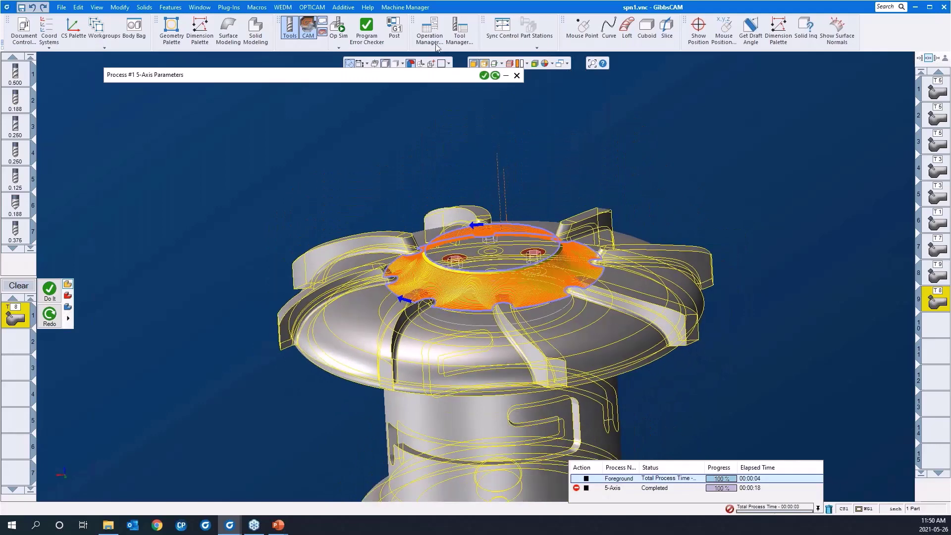
Simulate the geodesic hub operation in Op Sim, raising the playback speed to maximum while watching the cut up close
left_click(344, 33)
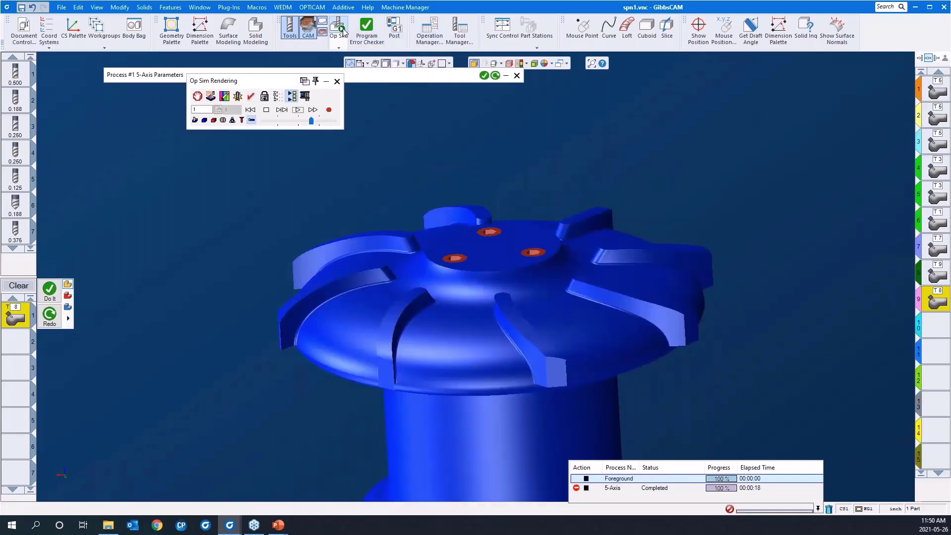
left_click(295, 110)
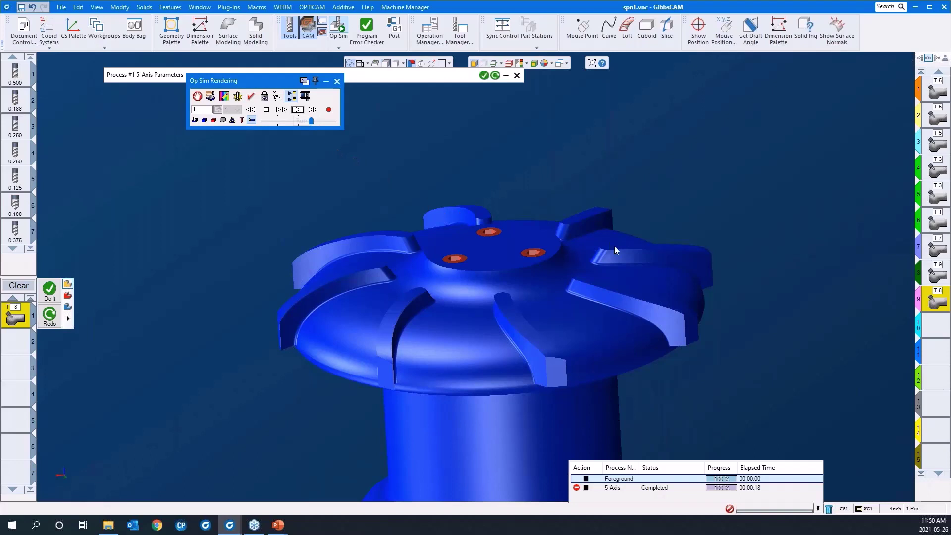
scroll(592, 205, "down", 5)
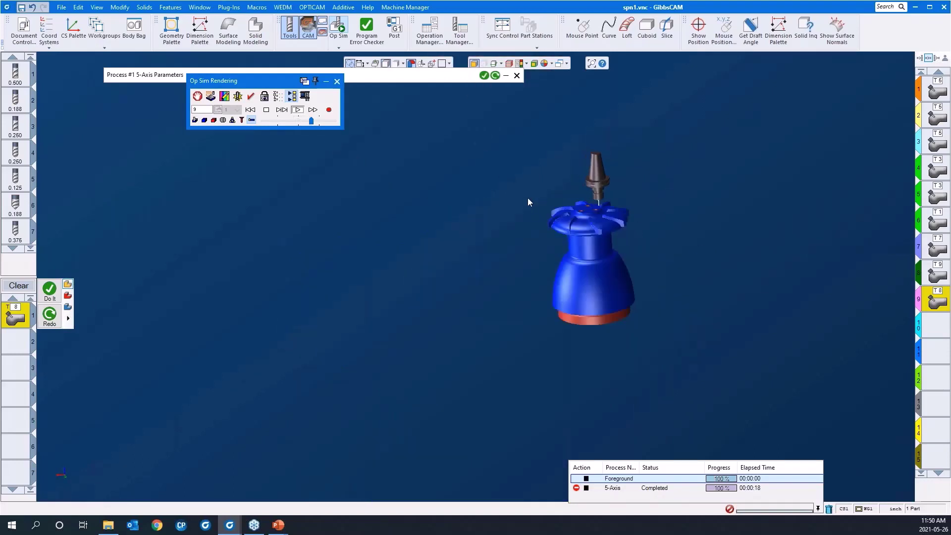
left_click_drag(544, 189, 633, 248)
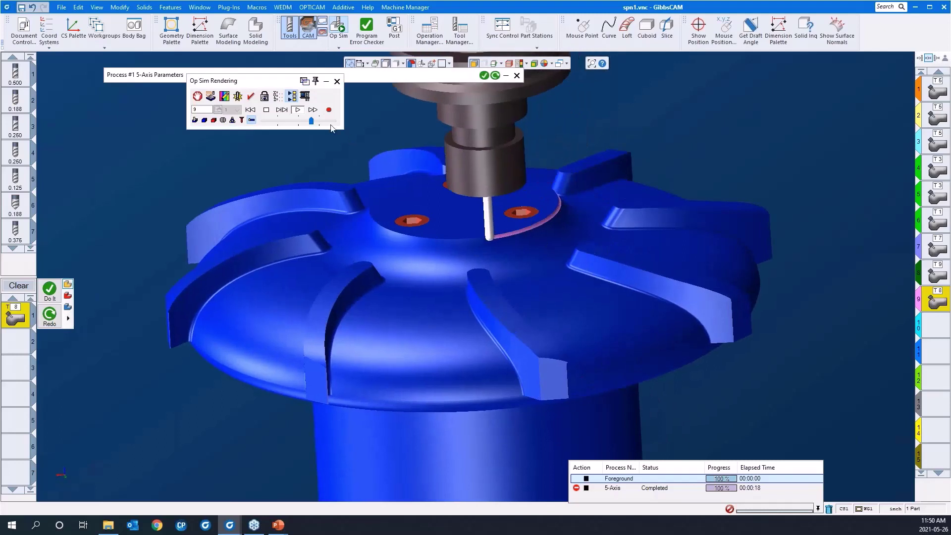
left_click_drag(312, 120, 335, 121)
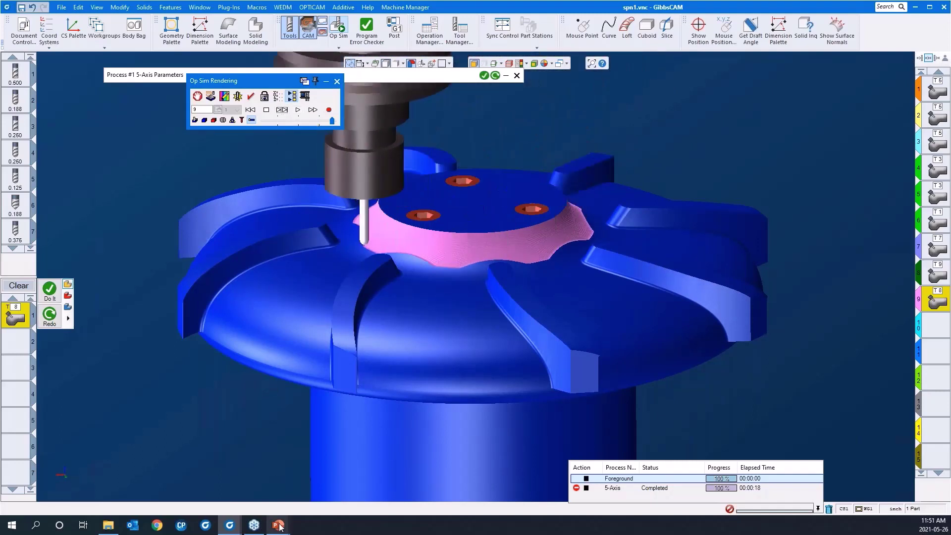
mouse_move(280, 527)
left_click(297, 110)
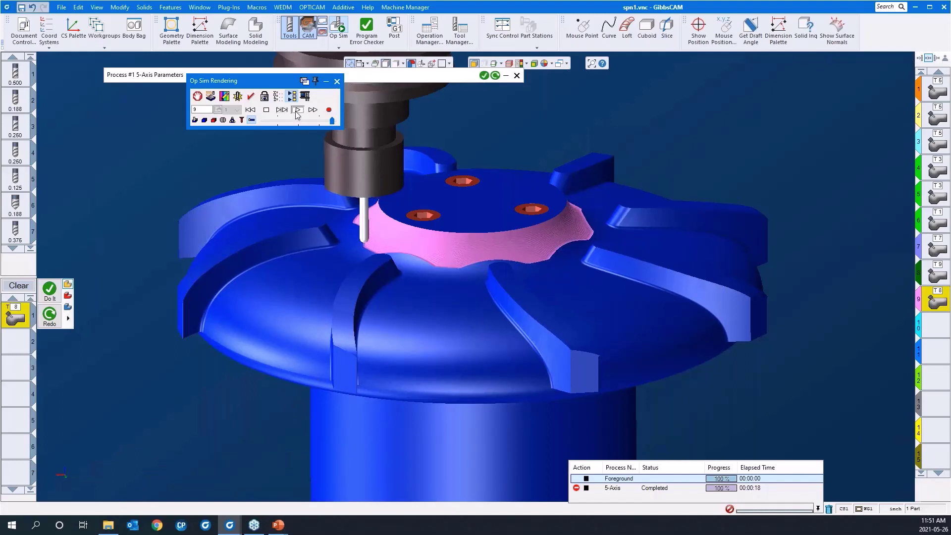